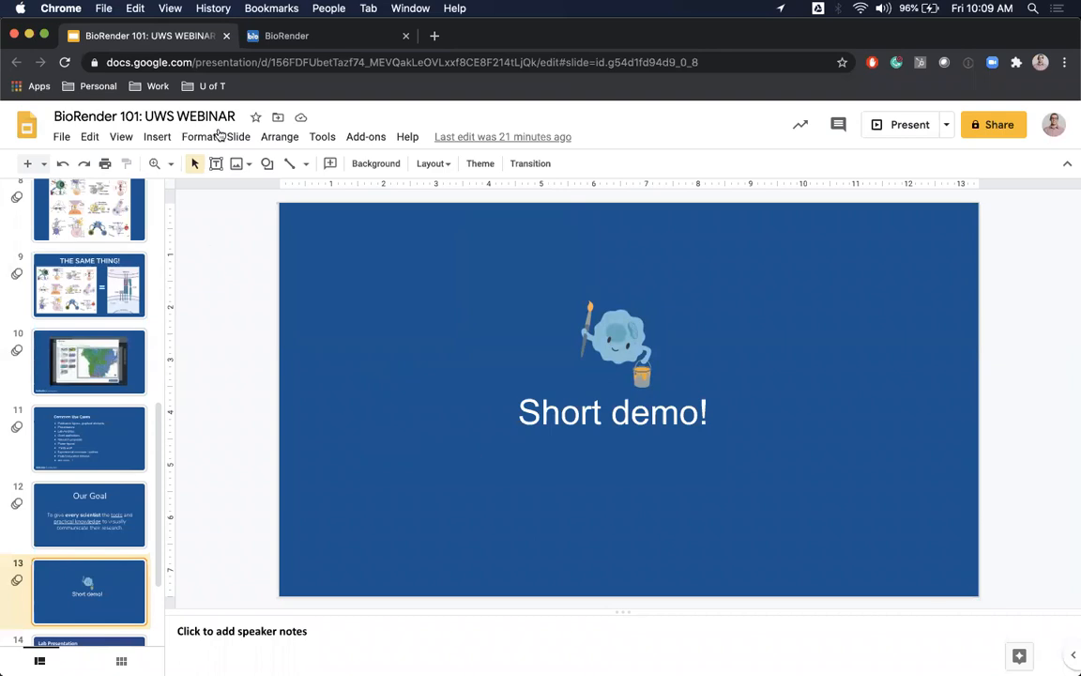
Step: Switch to the BioRender website and log in with the prefilled account credentials
{"action": "left_click", "coordinate": [302, 36]}
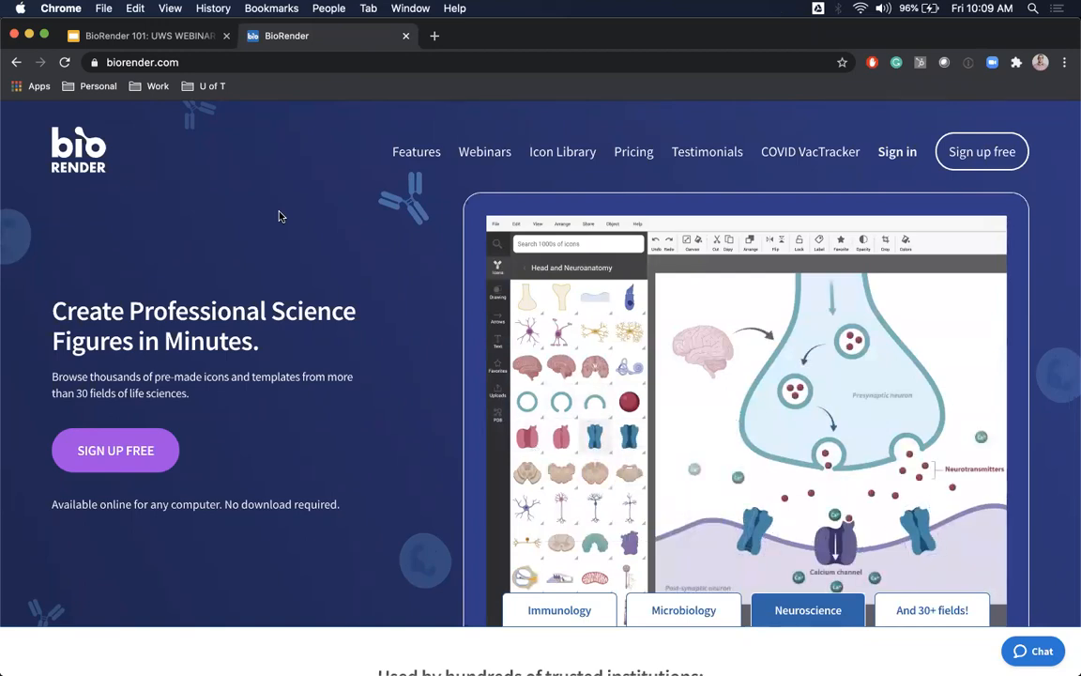
{"action": "left_click", "coordinate": [896, 151]}
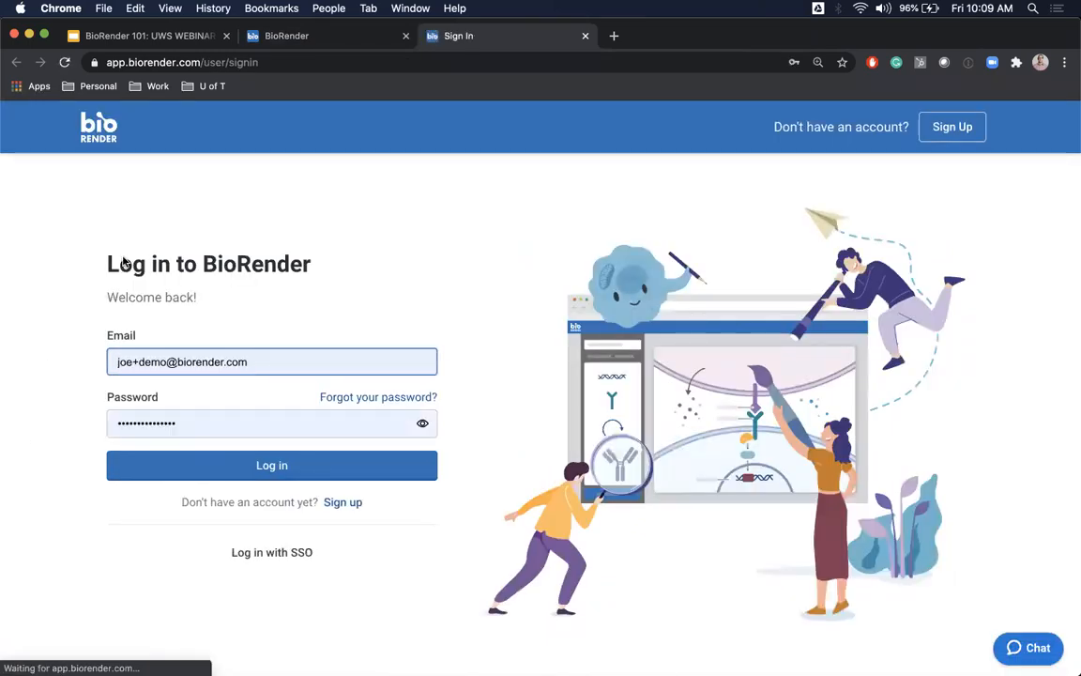
{"action": "left_click", "coordinate": [268, 468]}
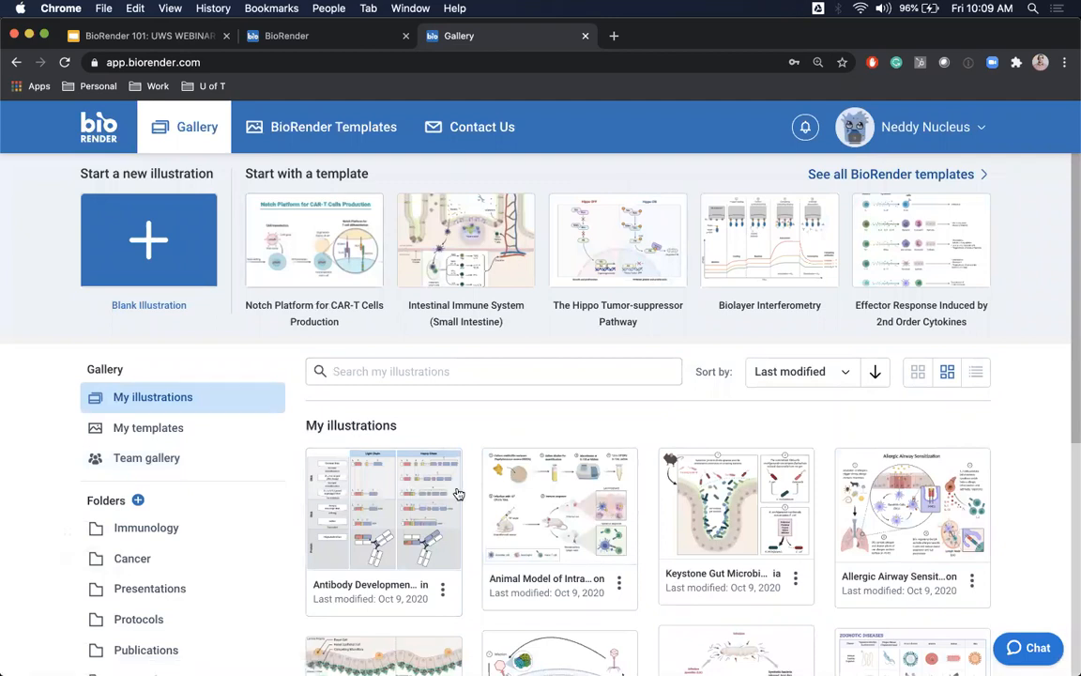
Step: Review the version history of the Antibody Development illustration, preview the July 16, 2020 11:49 AM version, and close the history
{"action": "scroll", "coordinate": [604, 450], "scroll_direction": "down", "scroll_amount": 3}
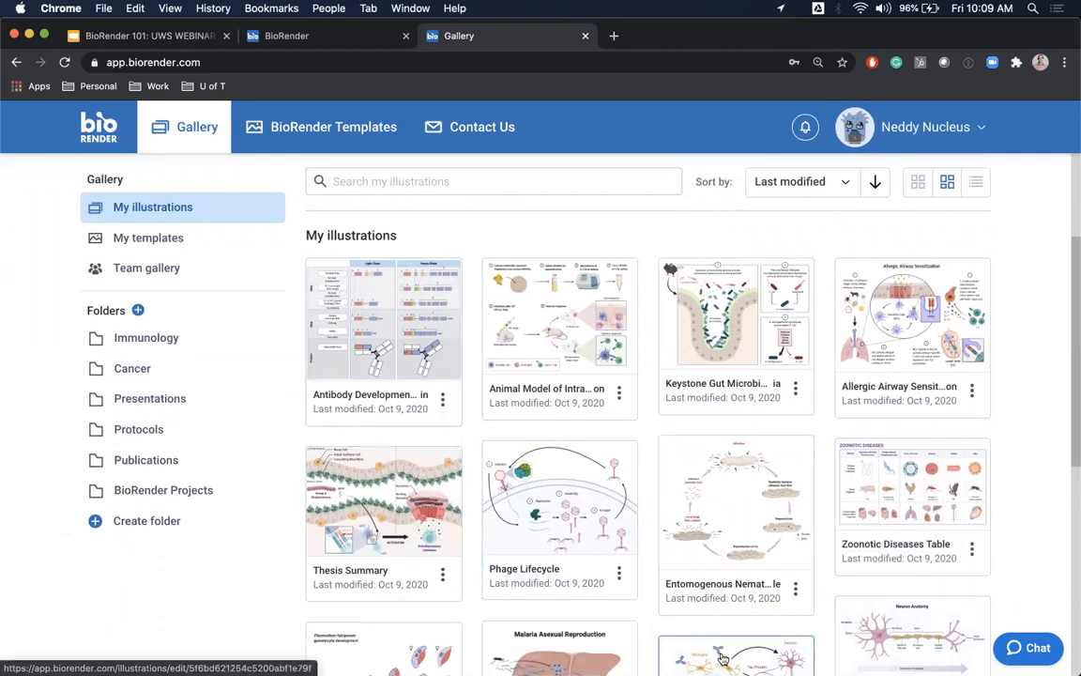
{"action": "scroll", "coordinate": [558, 368], "scroll_direction": "up", "scroll_amount": 1}
{"action": "scroll", "coordinate": [557, 367], "scroll_direction": "up", "scroll_amount": 1}
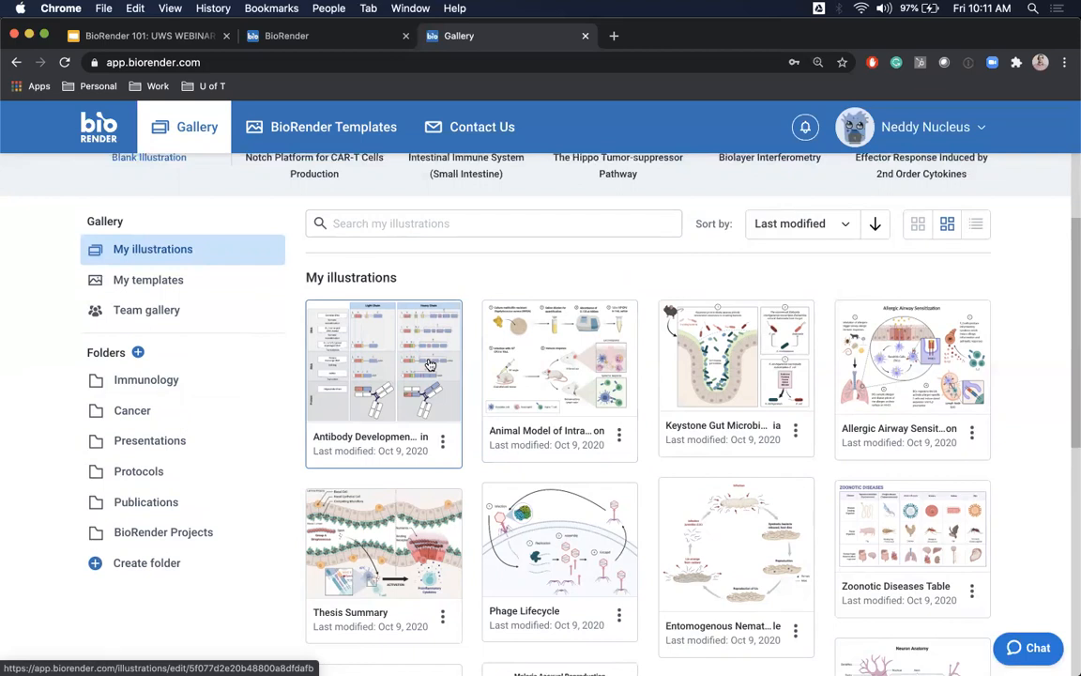
{"action": "left_click", "coordinate": [445, 441]}
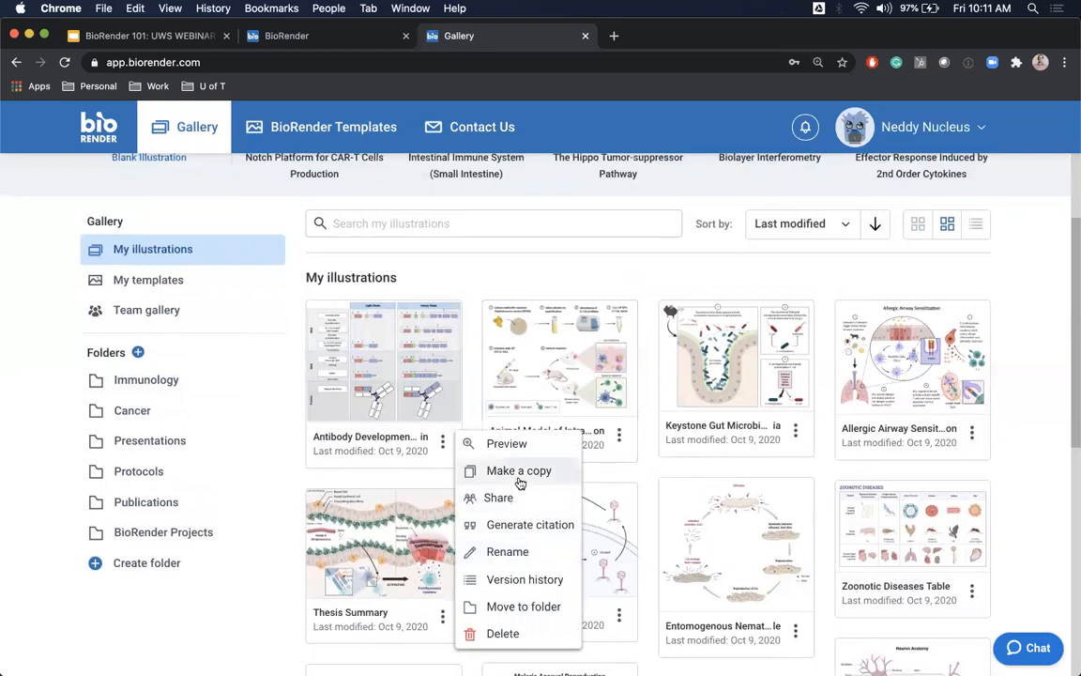
{"action": "left_click", "coordinate": [534, 582]}
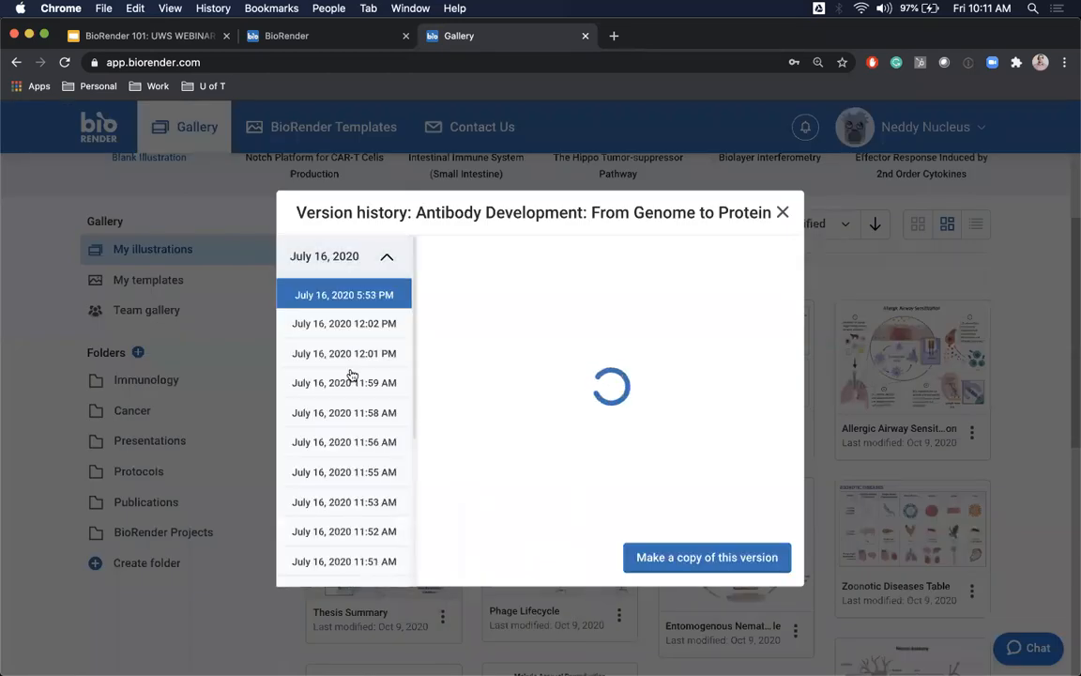
{"action": "scroll", "coordinate": [357, 323], "scroll_direction": "down", "scroll_amount": 2}
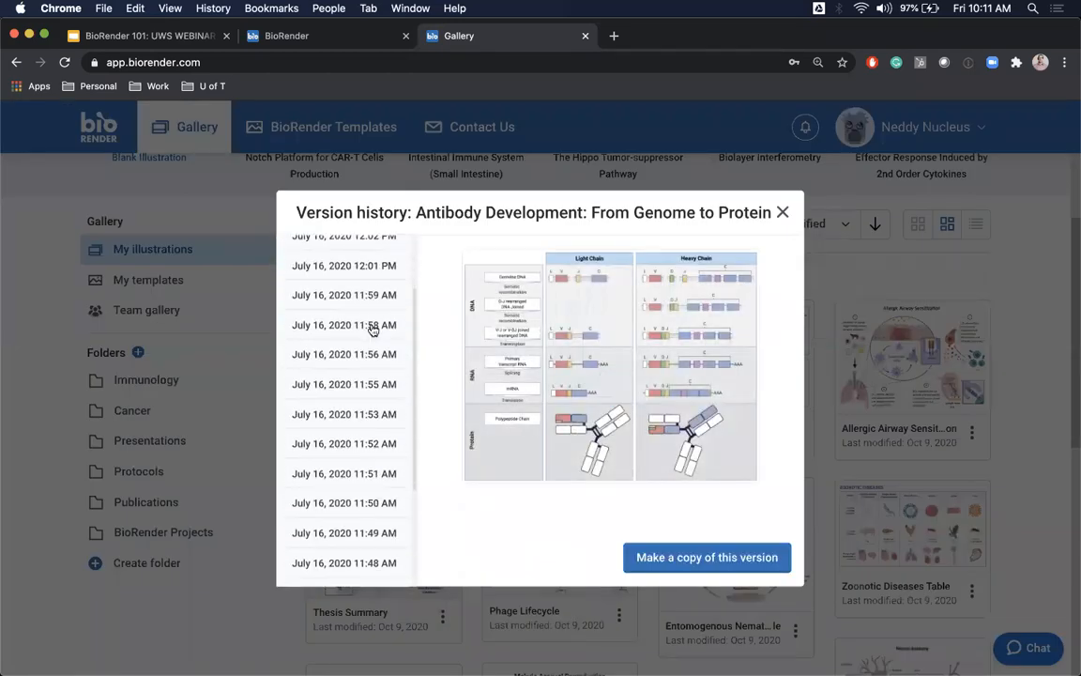
{"action": "scroll", "coordinate": [371, 376], "scroll_direction": "down", "scroll_amount": 3}
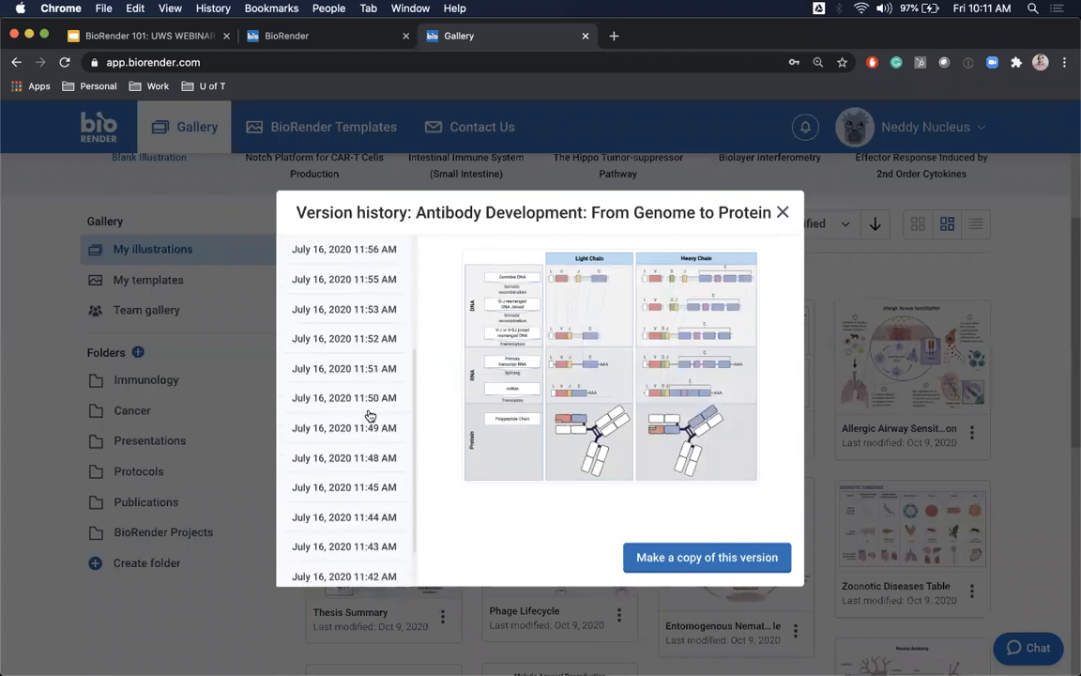
{"action": "left_click", "coordinate": [369, 430]}
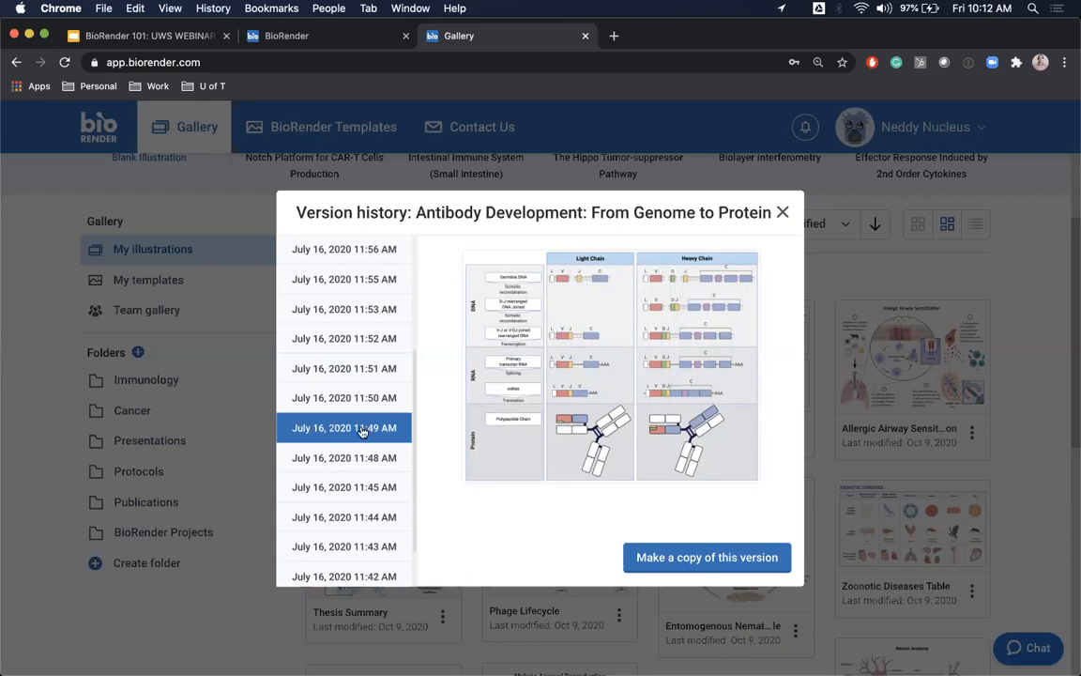
{"action": "scroll", "coordinate": [362, 430], "scroll_direction": "down", "scroll_amount": 2}
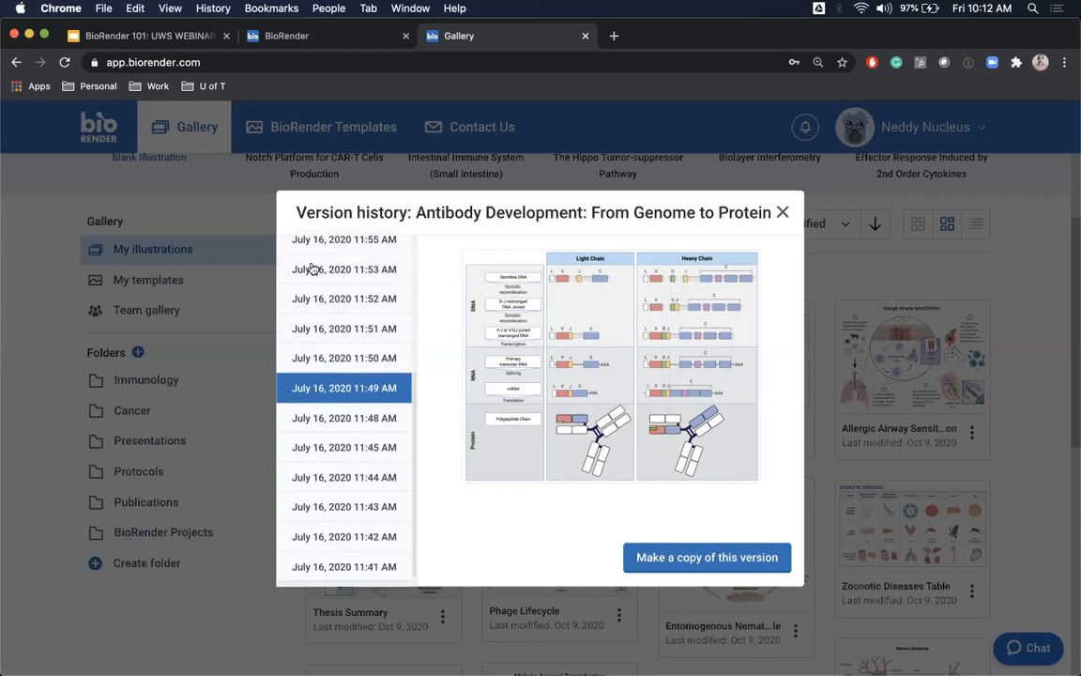
{"action": "scroll", "coordinate": [339, 438], "scroll_direction": "up", "scroll_amount": 5}
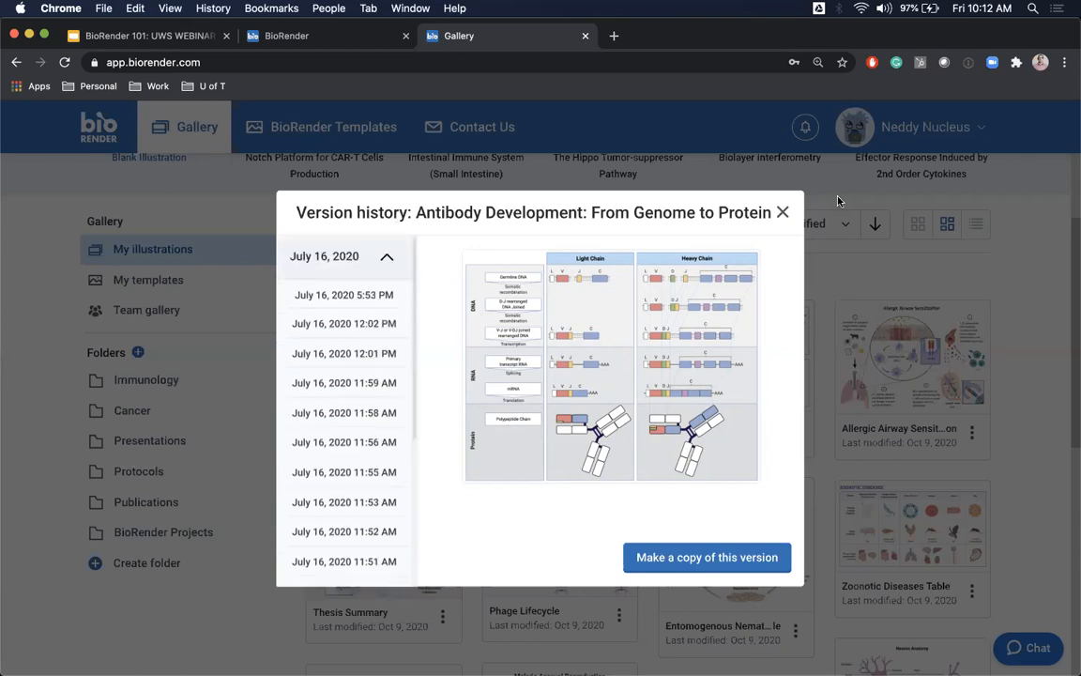
{"action": "left_click", "coordinate": [781, 214]}
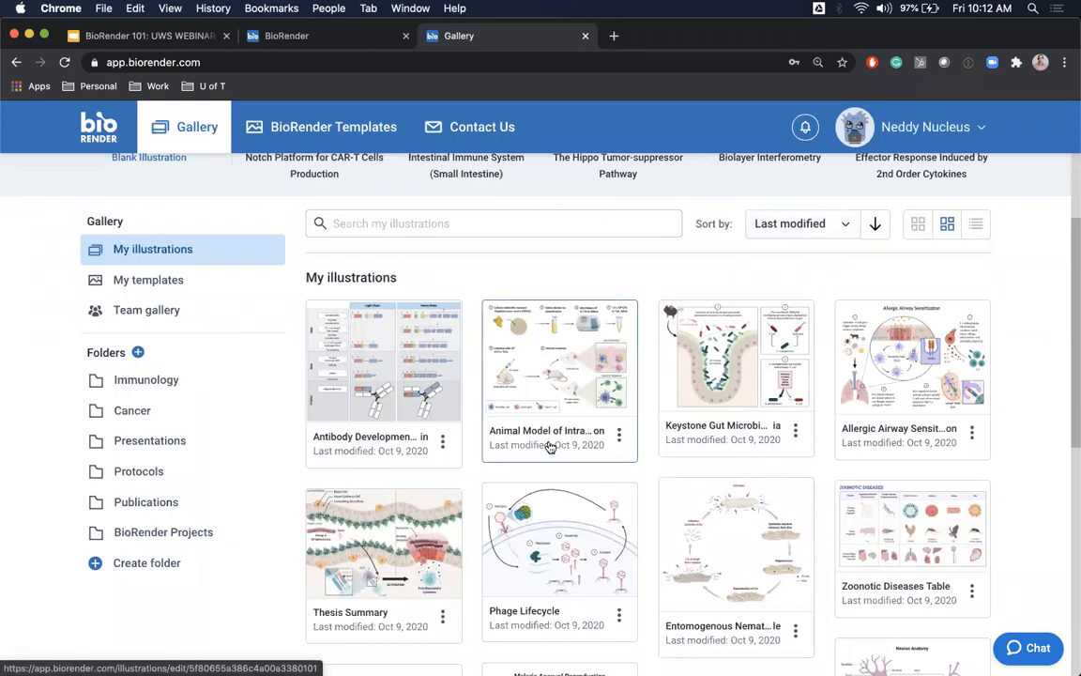
Step: View the team gallery's account settings and member list, and return to the illustration gallery
{"action": "scroll", "coordinate": [394, 430], "scroll_direction": "up", "scroll_amount": 2}
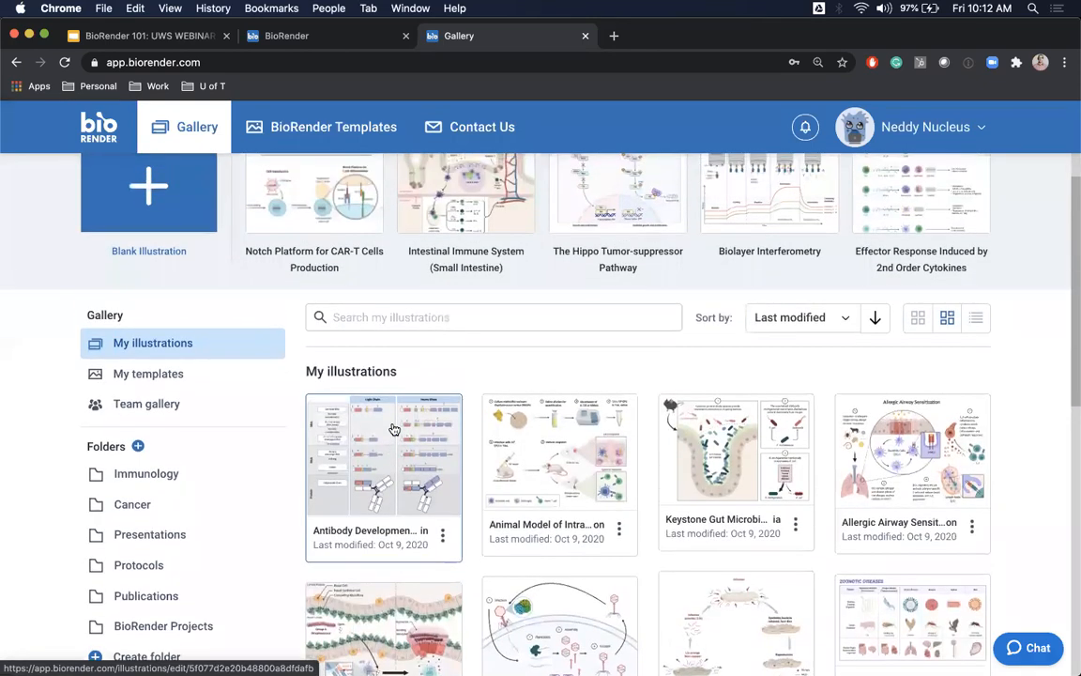
{"action": "scroll", "coordinate": [394, 430], "scroll_direction": "down", "scroll_amount": 2}
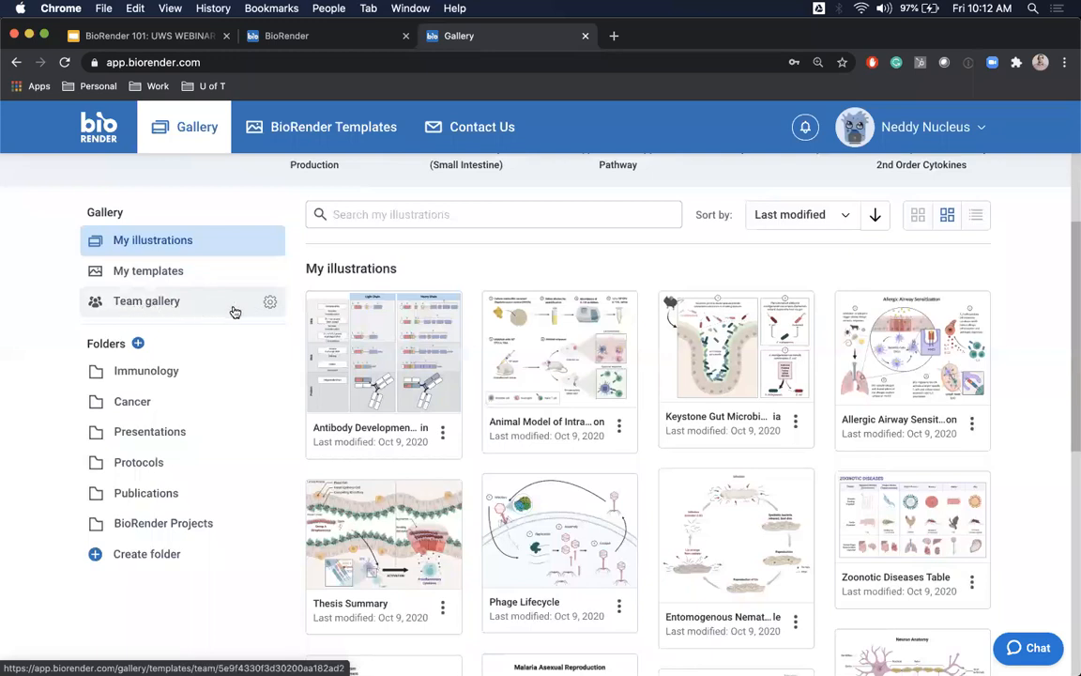
{"action": "left_click", "coordinate": [269, 303]}
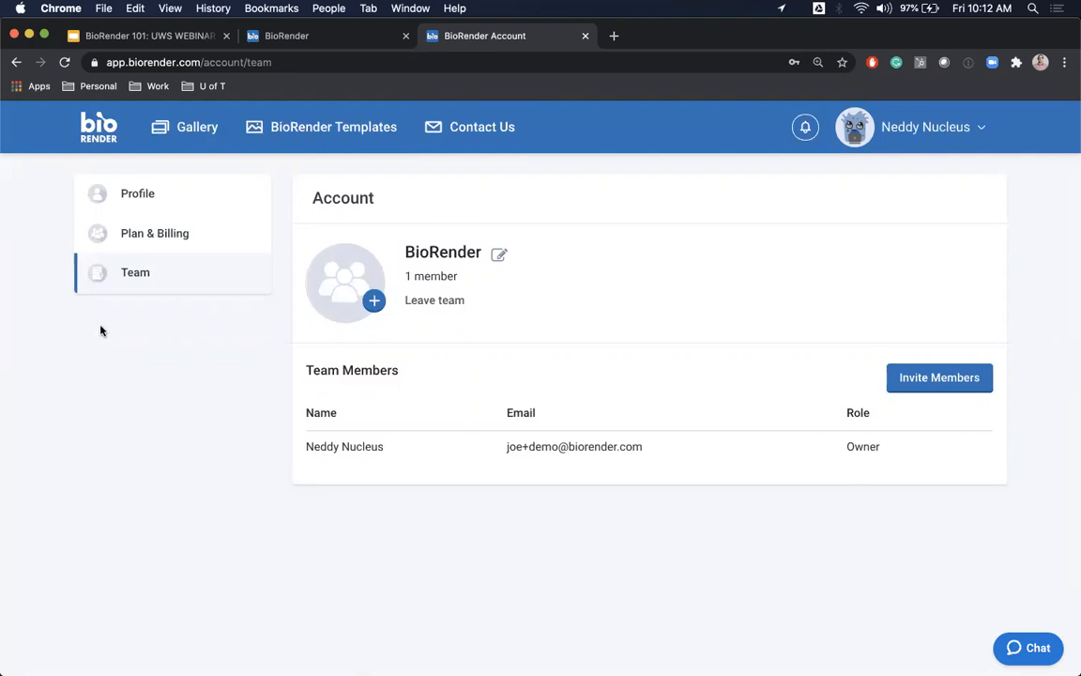
{"action": "left_click", "coordinate": [178, 134]}
Step: Share the Antibody Development illustration with the BioRender team
{"action": "scroll", "coordinate": [512, 478], "scroll_direction": "down", "scroll_amount": 2}
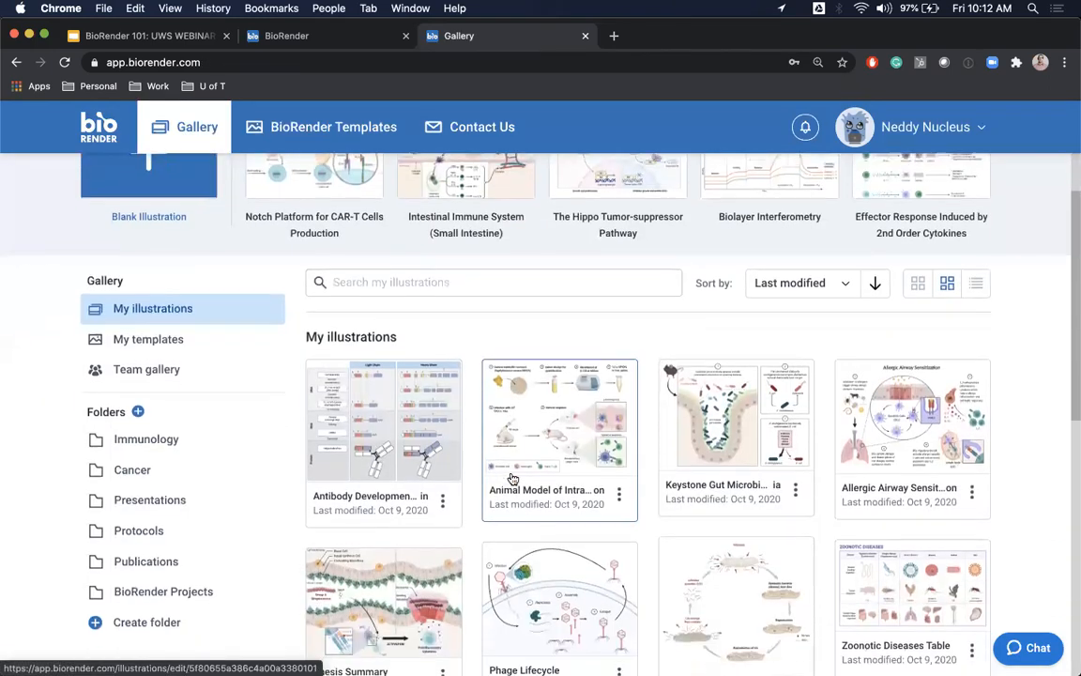
{"action": "scroll", "coordinate": [453, 453], "scroll_direction": "down", "scroll_amount": 1}
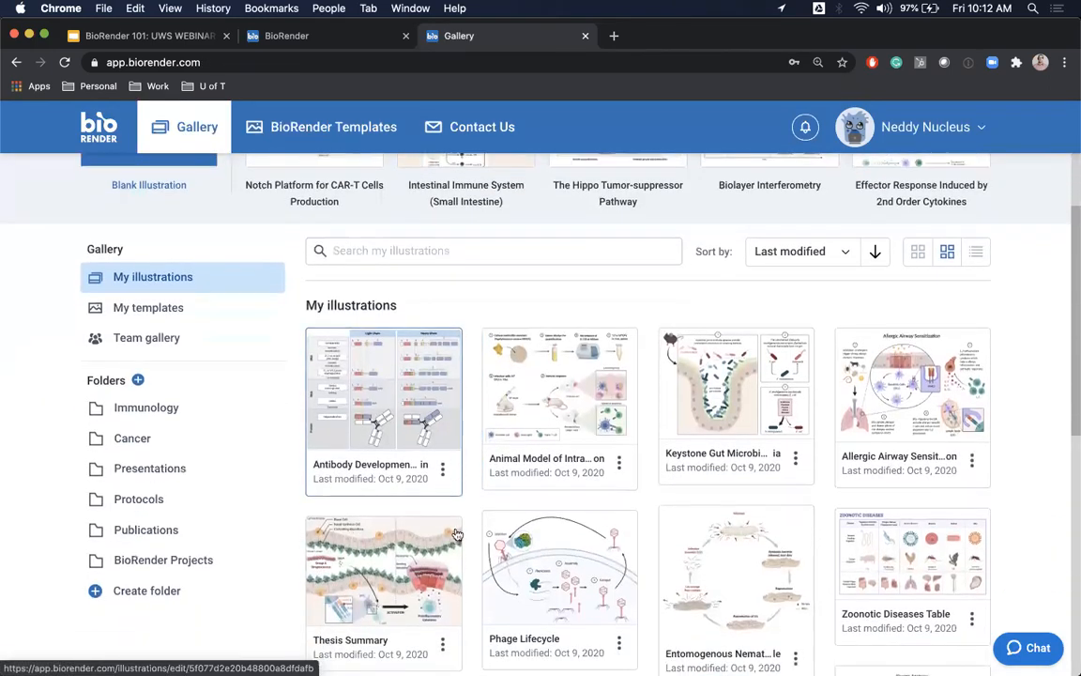
{"action": "left_click", "coordinate": [444, 467]}
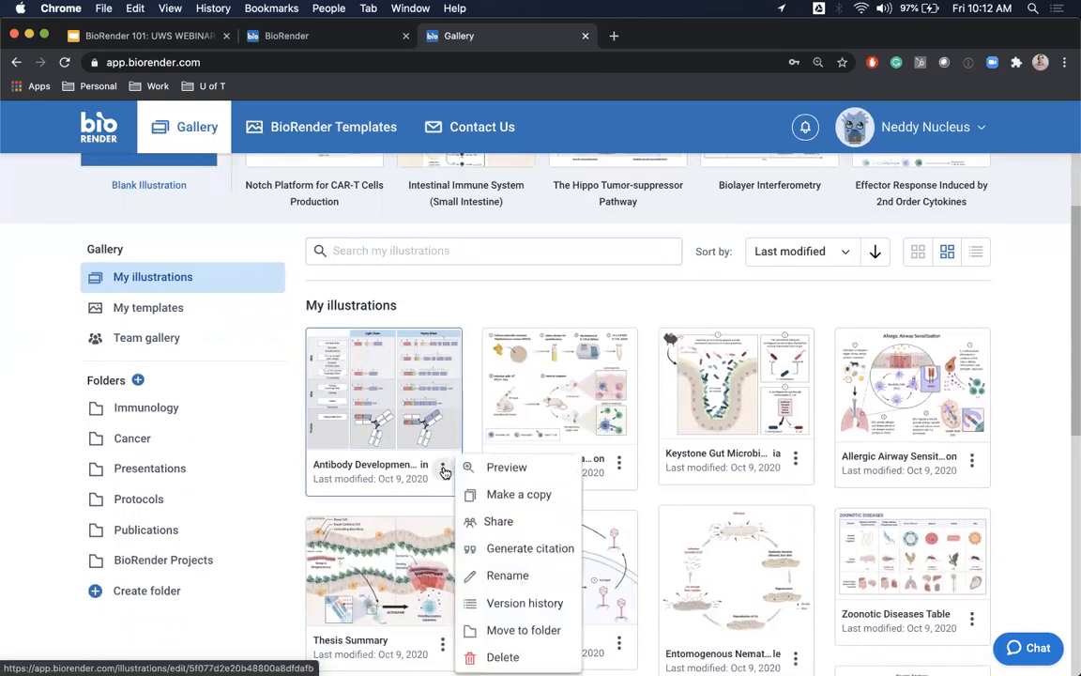
{"action": "left_click", "coordinate": [498, 520]}
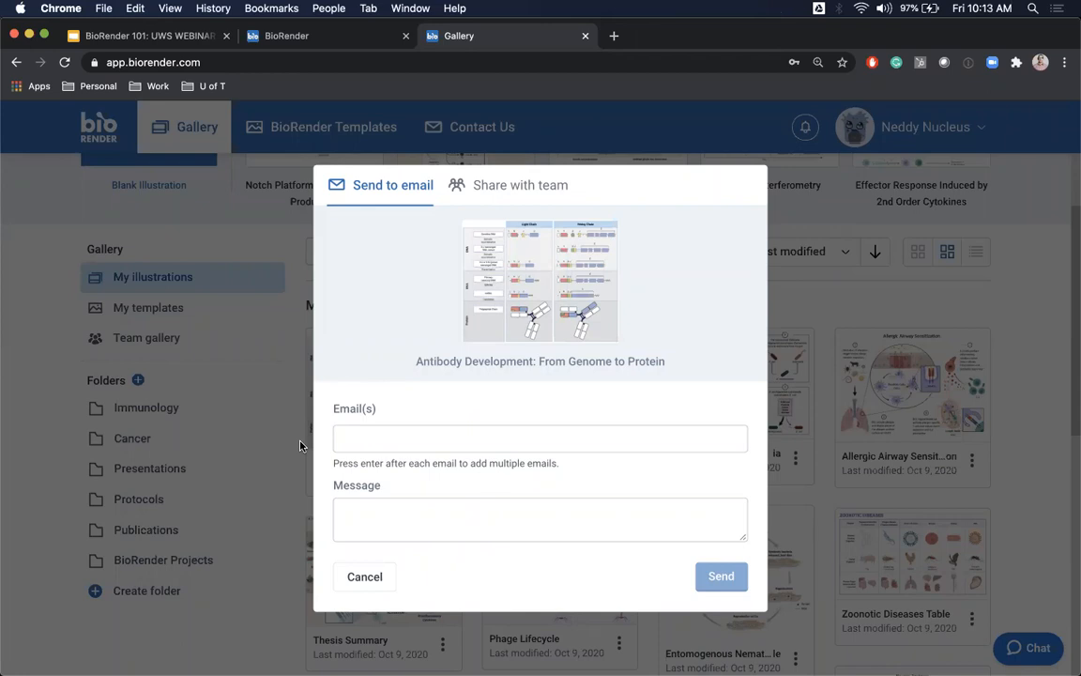
{"action": "left_click", "coordinate": [518, 190]}
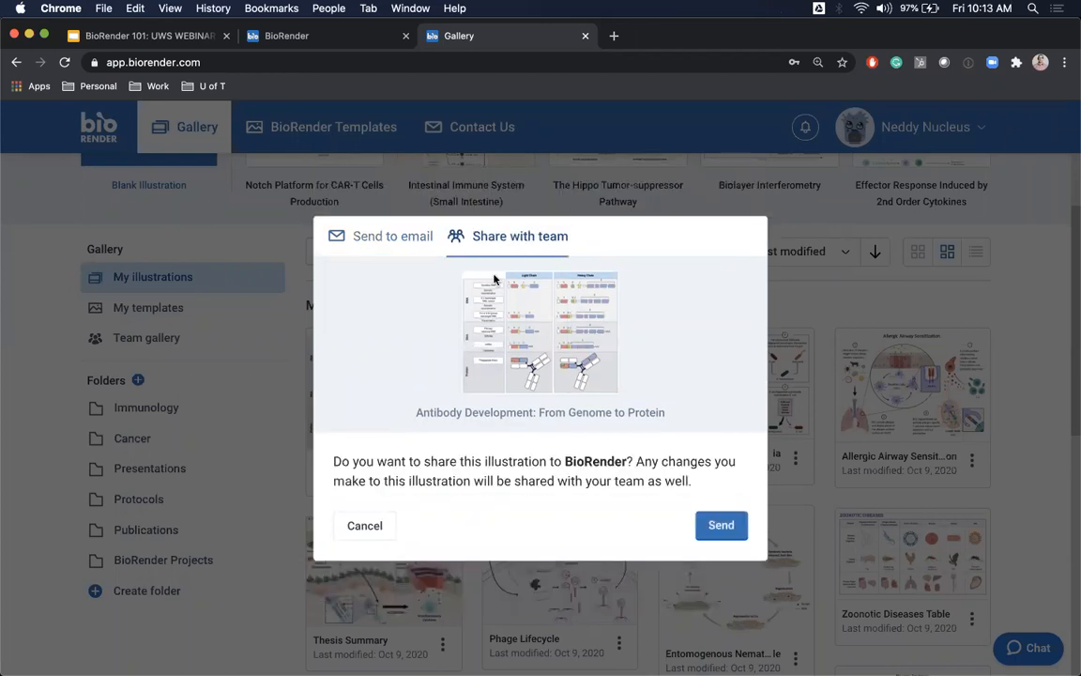
{"action": "left_click", "coordinate": [721, 525]}
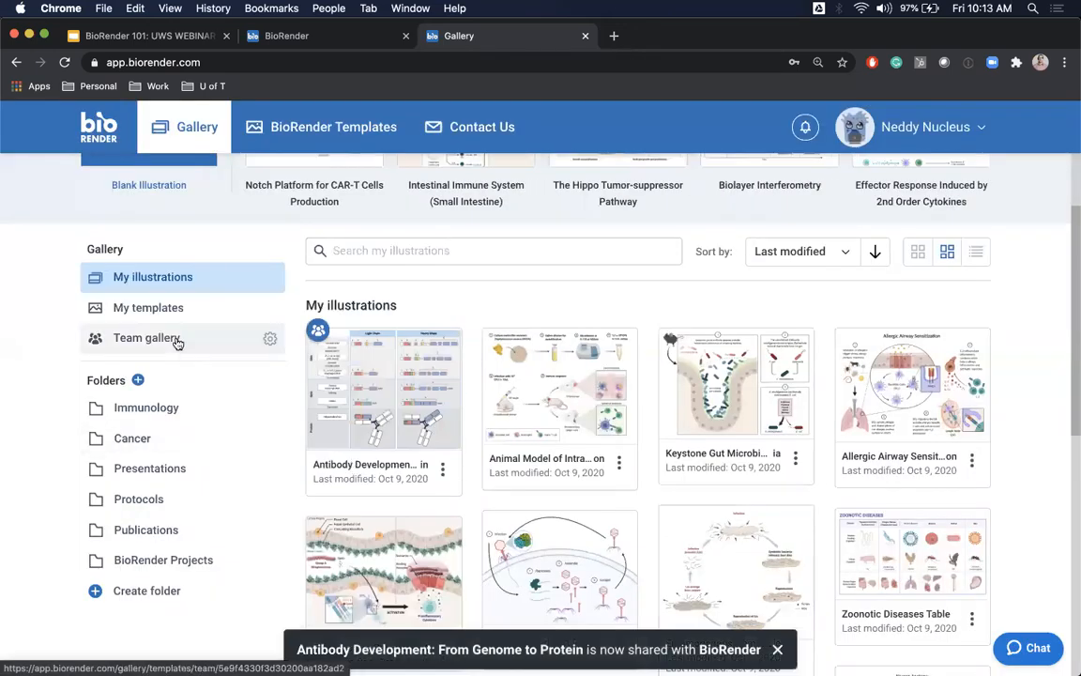
Step: Stop sharing the Antibody Development illustration from the team gallery
{"action": "left_click", "coordinate": [169, 341]}
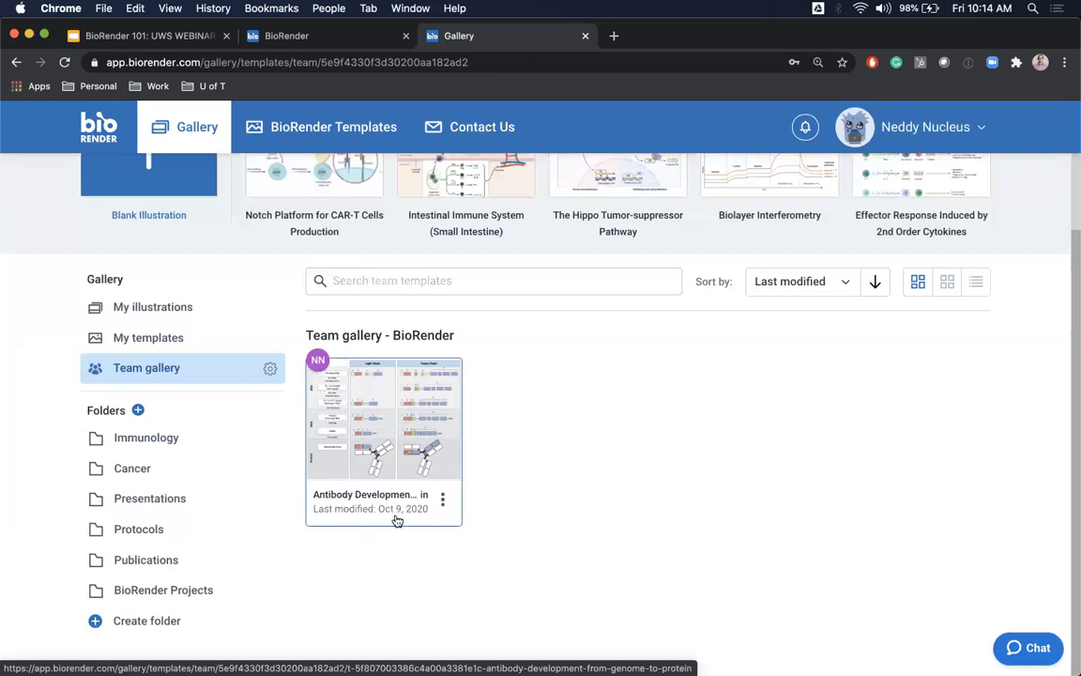
{"action": "left_click", "coordinate": [442, 500]}
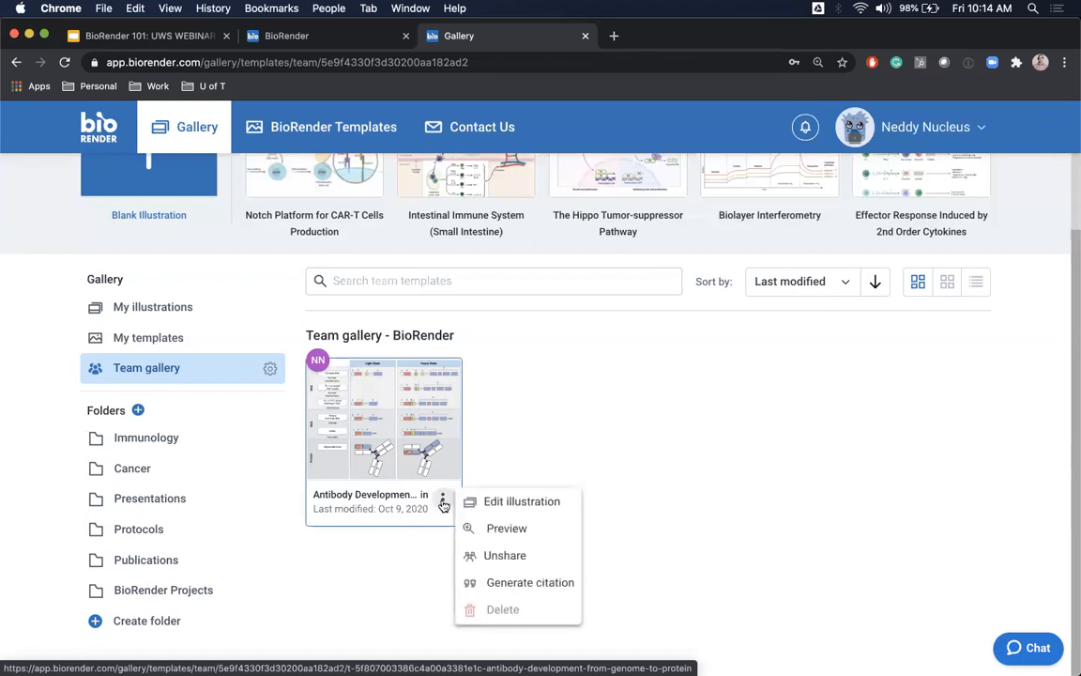
{"action": "left_click", "coordinate": [504, 558]}
{"action": "left_click", "coordinate": [681, 434]}
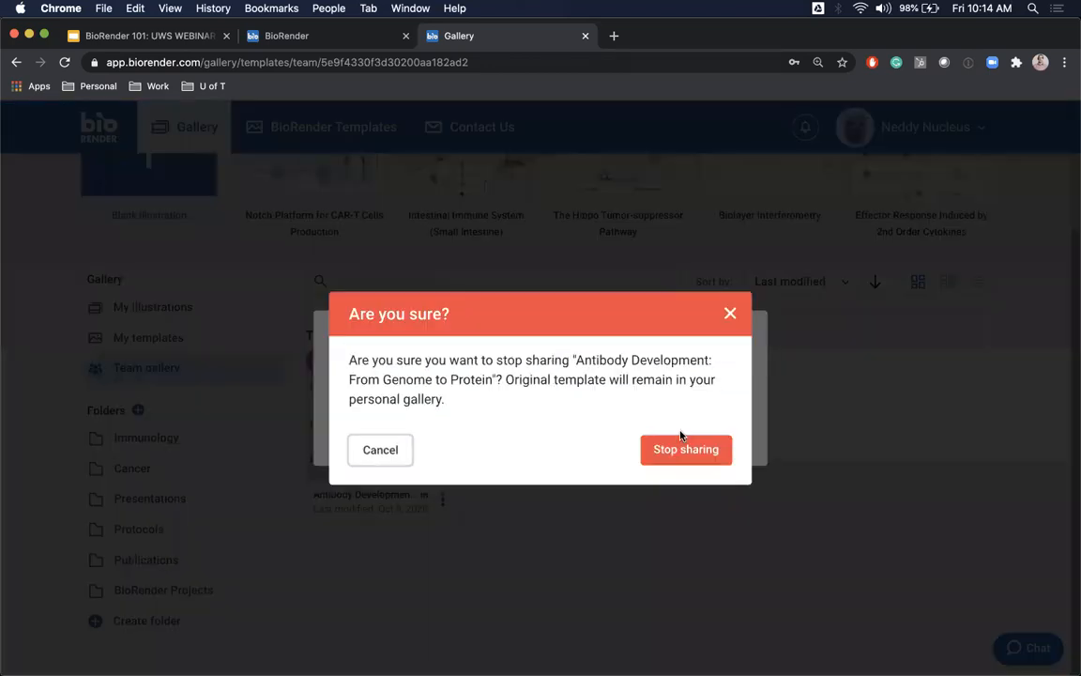
{"action": "left_click", "coordinate": [672, 451]}
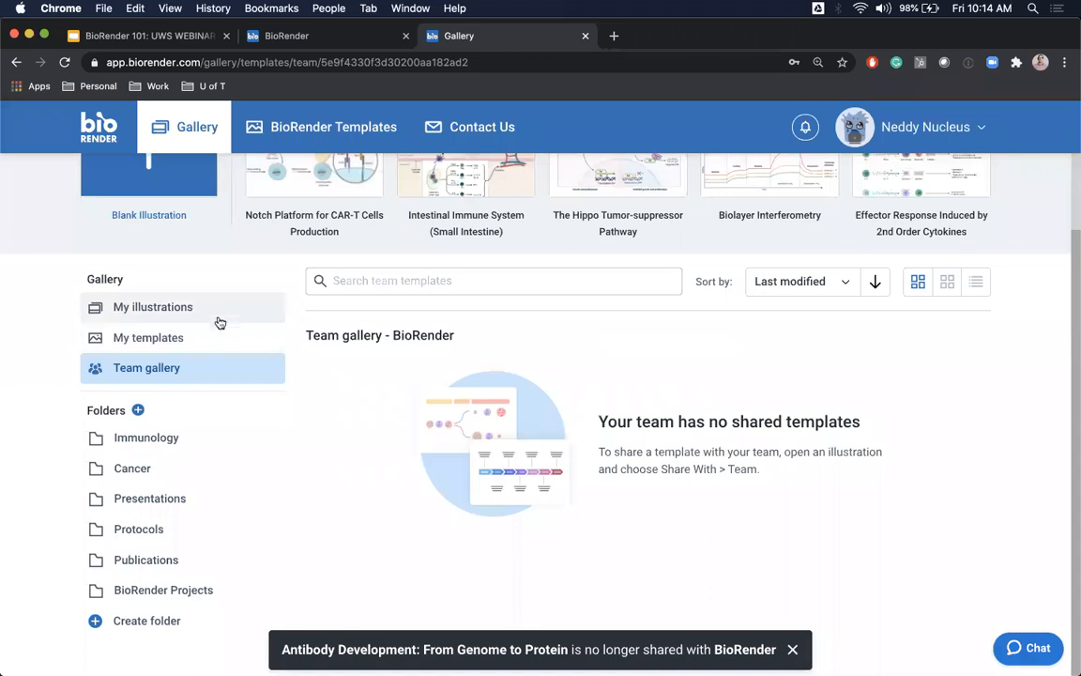
Step: Create a folder named Microbiology for my illustrations and move the Thesis Summary illustration into it
{"action": "left_click", "coordinate": [153, 307]}
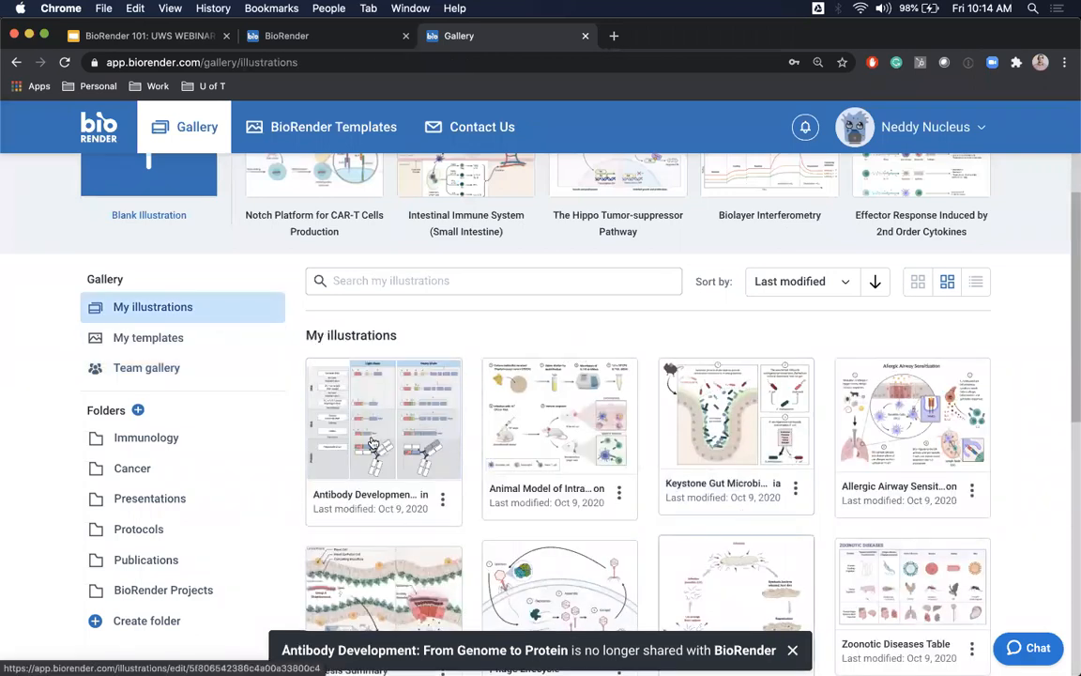
{"action": "scroll", "coordinate": [486, 510], "scroll_direction": "down", "scroll_amount": 2}
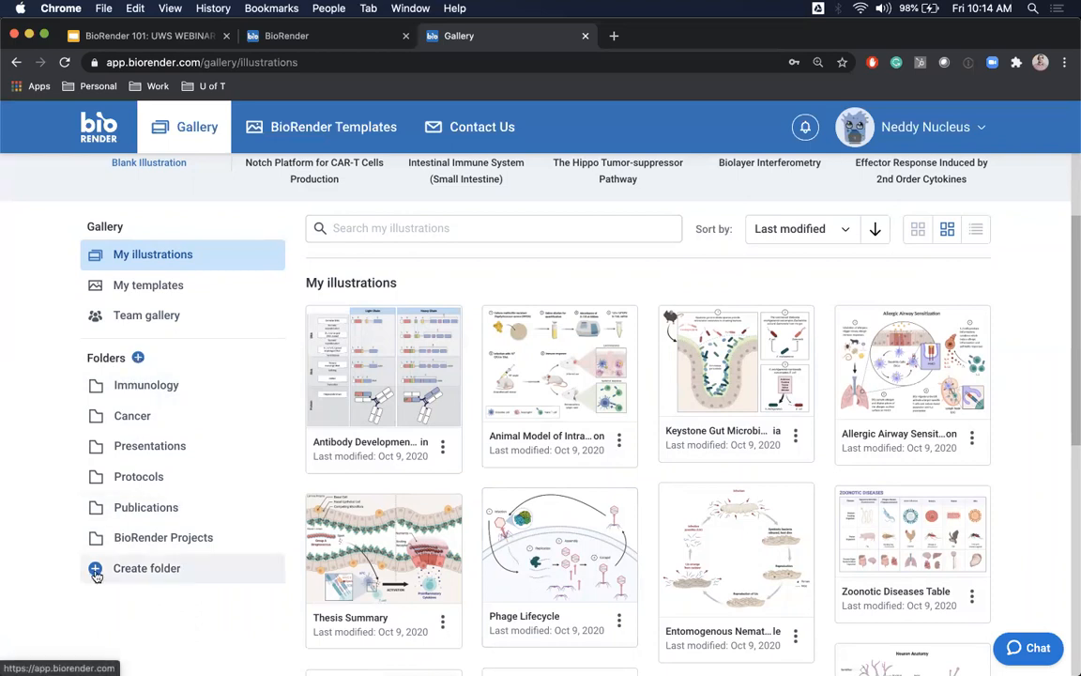
{"action": "left_click", "coordinate": [138, 358]}
{"action": "type", "text": "Microbiology"}
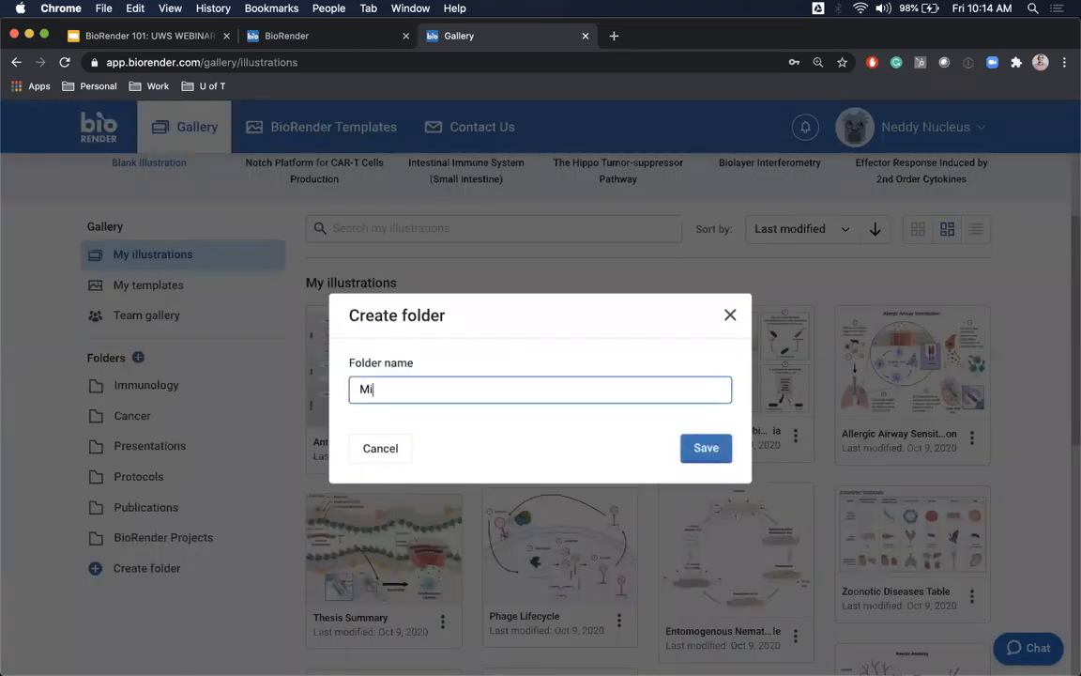
{"action": "key", "text": "Return"}
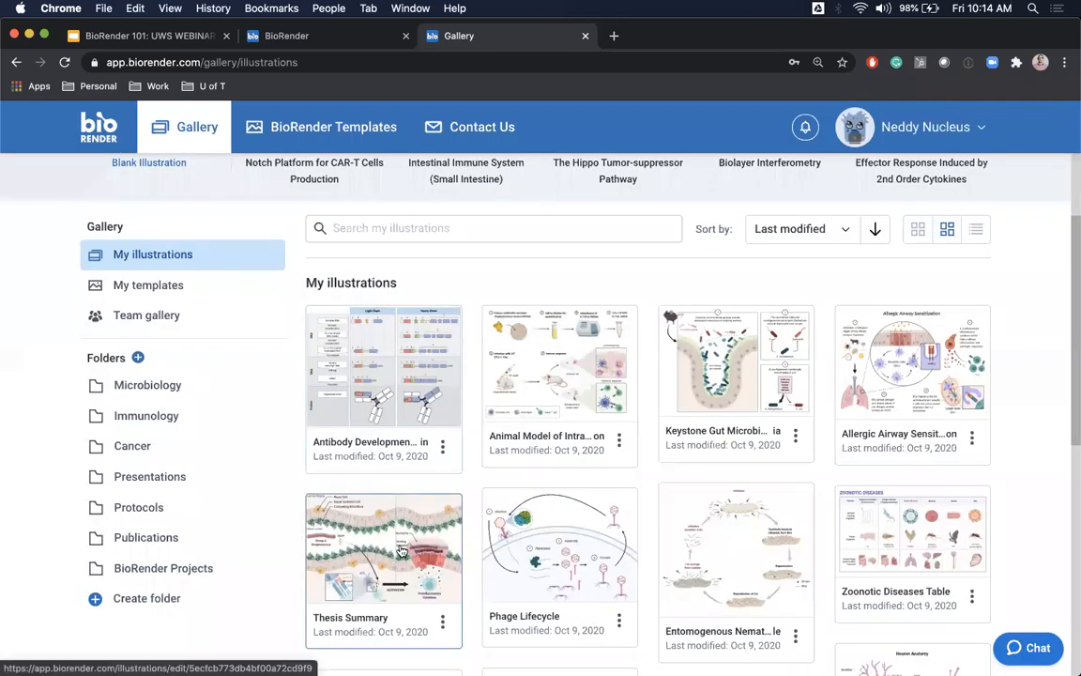
{"action": "left_click_drag", "start_coordinate": [400, 550], "coordinate": [158, 386]}
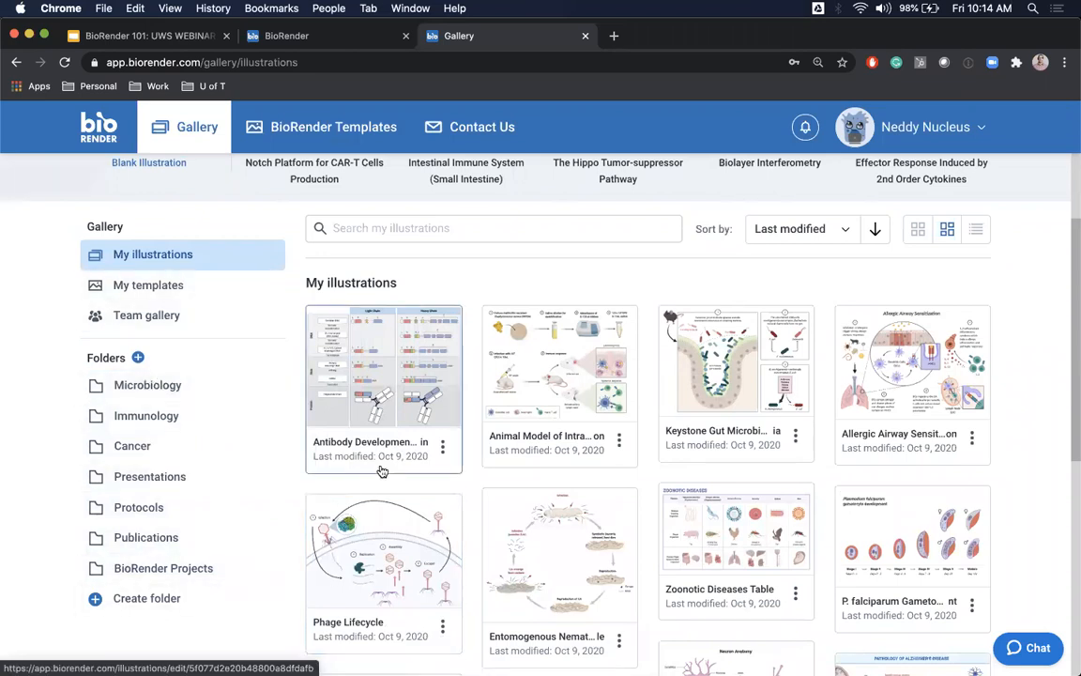
Step: Open the BioRender Templates library and browse the available templates and categories
{"action": "scroll", "coordinate": [382, 471], "scroll_direction": "up", "scroll_amount": 3}
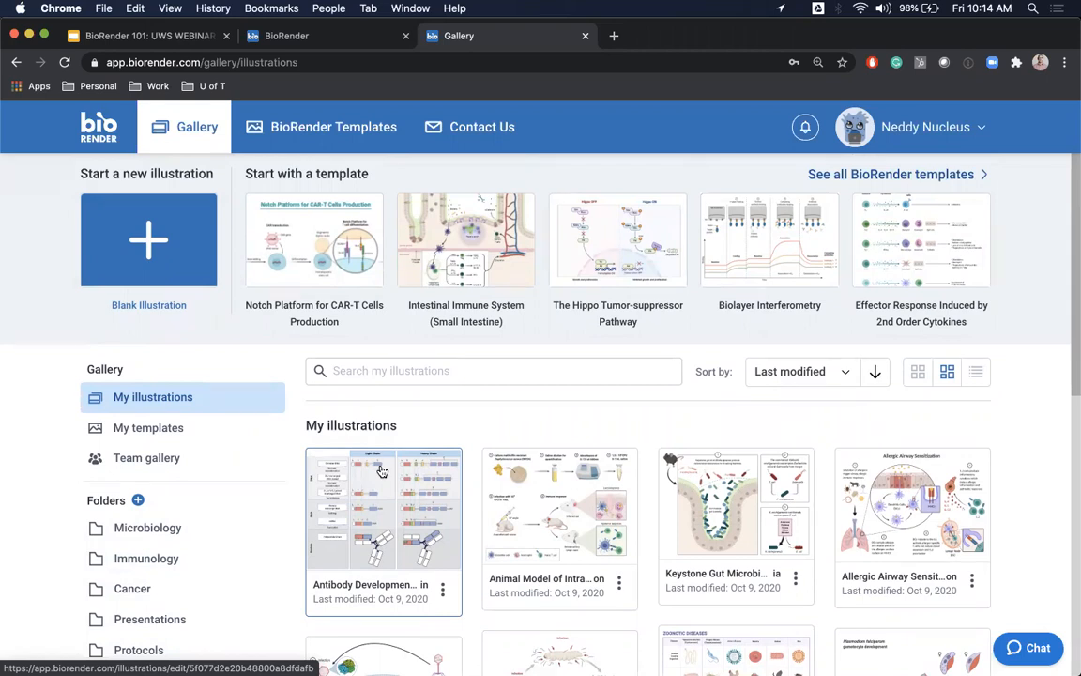
{"action": "left_click", "coordinate": [342, 138]}
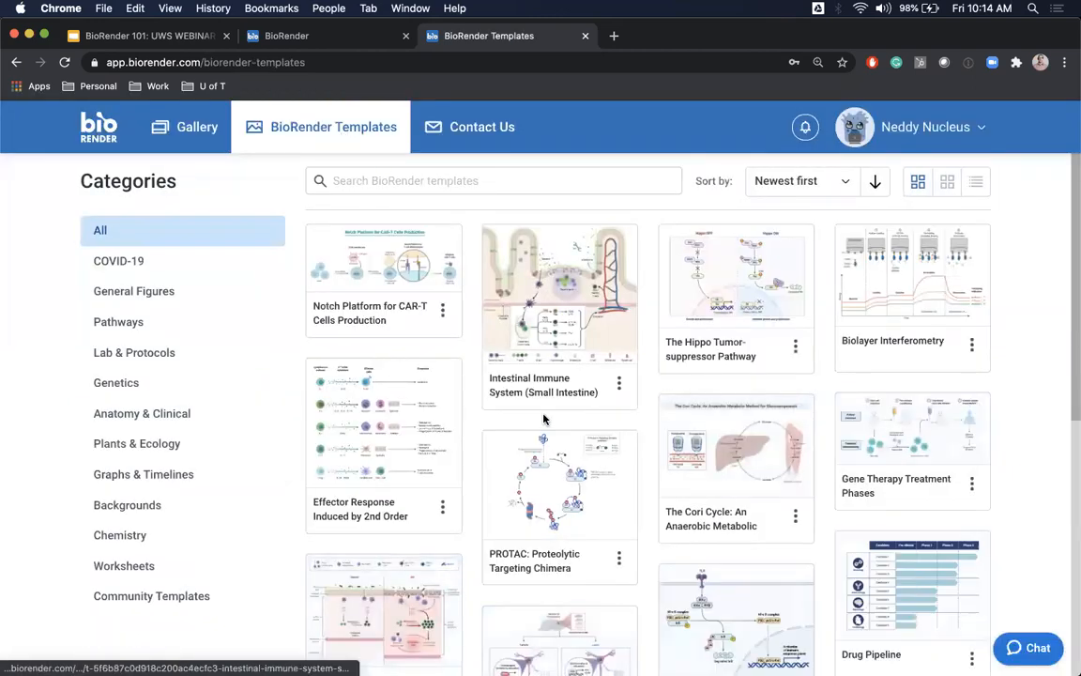
{"action": "scroll", "coordinate": [543, 418], "scroll_direction": "down", "scroll_amount": 2}
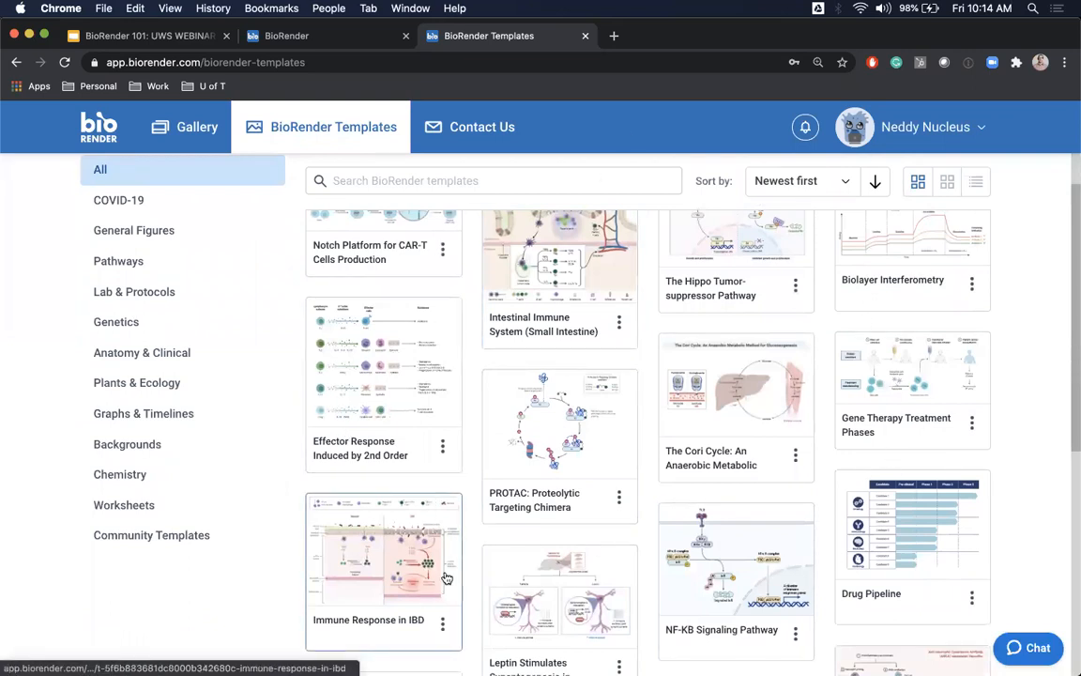
{"action": "scroll", "coordinate": [447, 577], "scroll_direction": "down", "scroll_amount": 1}
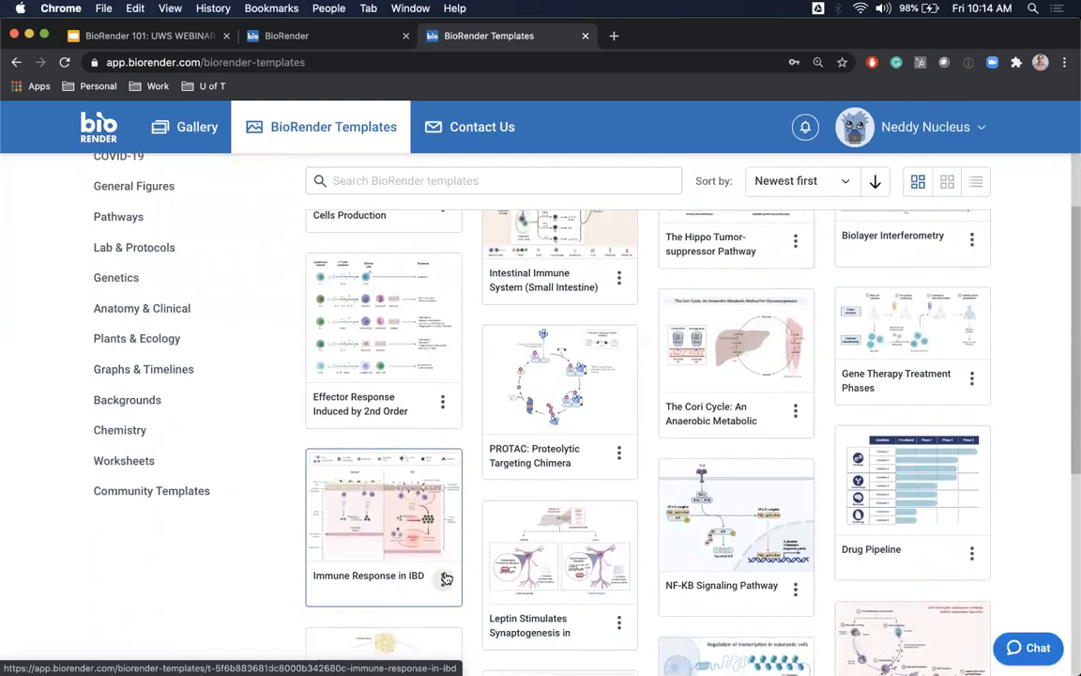
Step: Search the BioRender templates for "parasit" and look through the matching templates
{"action": "scroll", "coordinate": [447, 577], "scroll_direction": "up", "scroll_amount": 3}
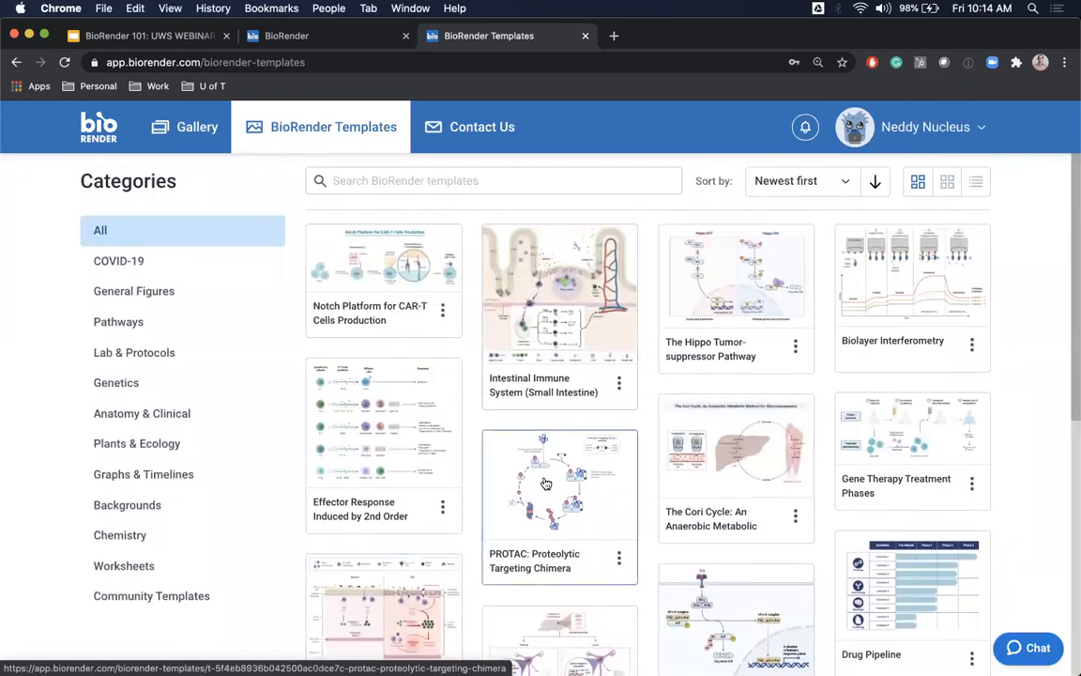
{"action": "left_click", "coordinate": [413, 180]}
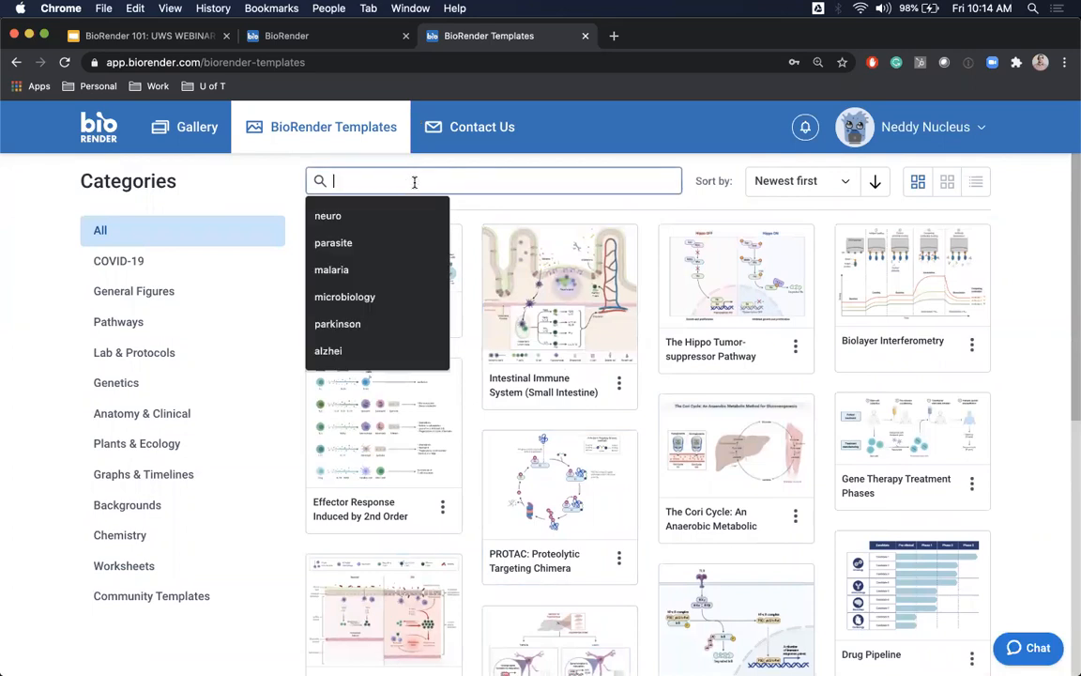
{"action": "type", "text": "parasite"}
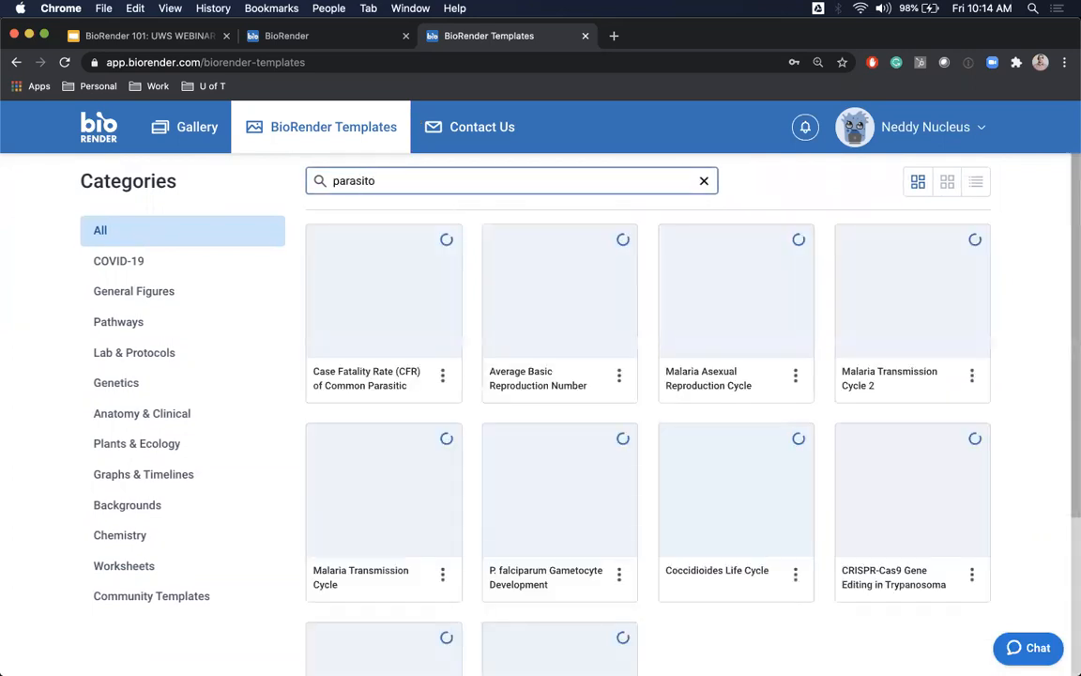
{"action": "key", "text": "BackSpace"}
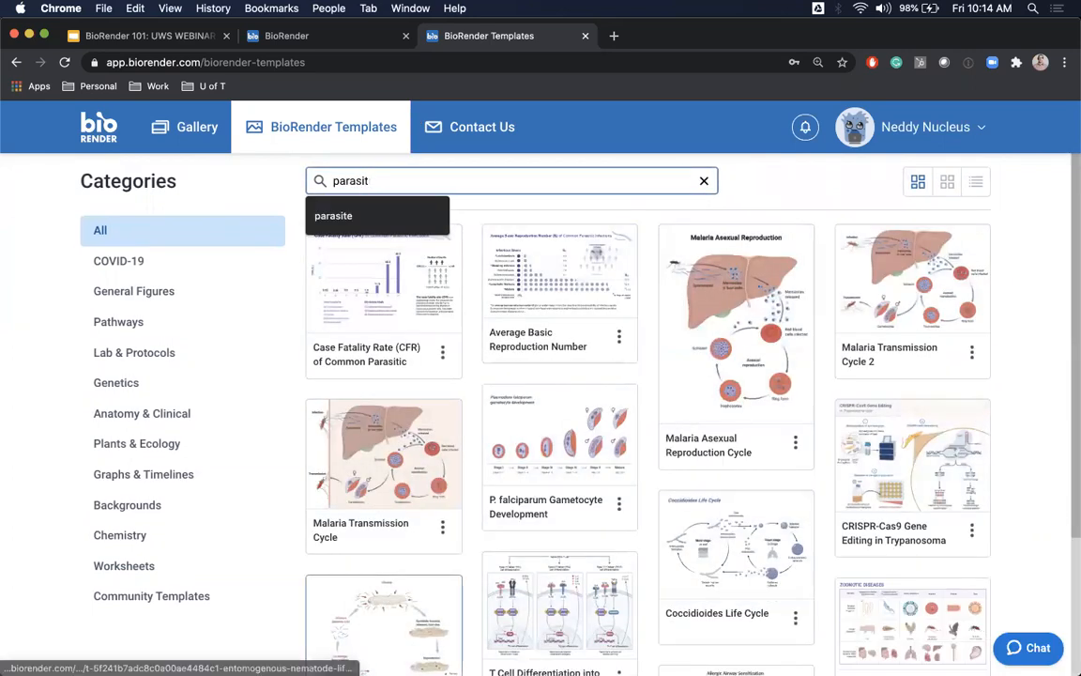
{"action": "scroll", "coordinate": [640, 586], "scroll_direction": "down", "scroll_amount": 2}
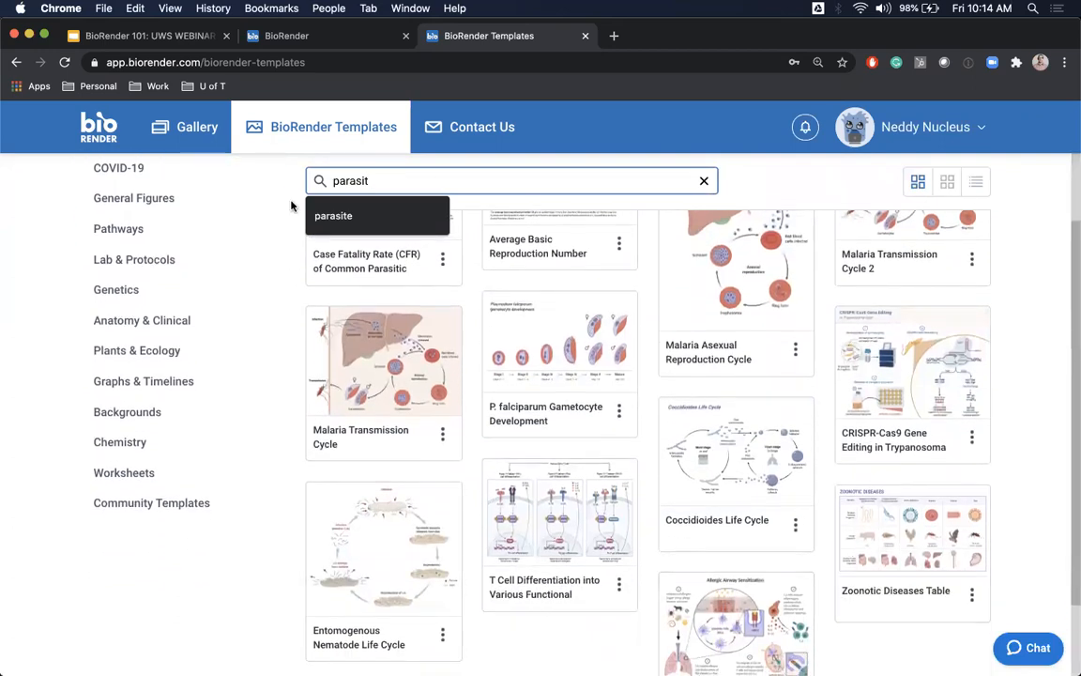
{"action": "scroll", "coordinate": [581, 499], "scroll_direction": "down", "scroll_amount": 1}
{"action": "scroll", "coordinate": [581, 499], "scroll_direction": "up", "scroll_amount": 1}
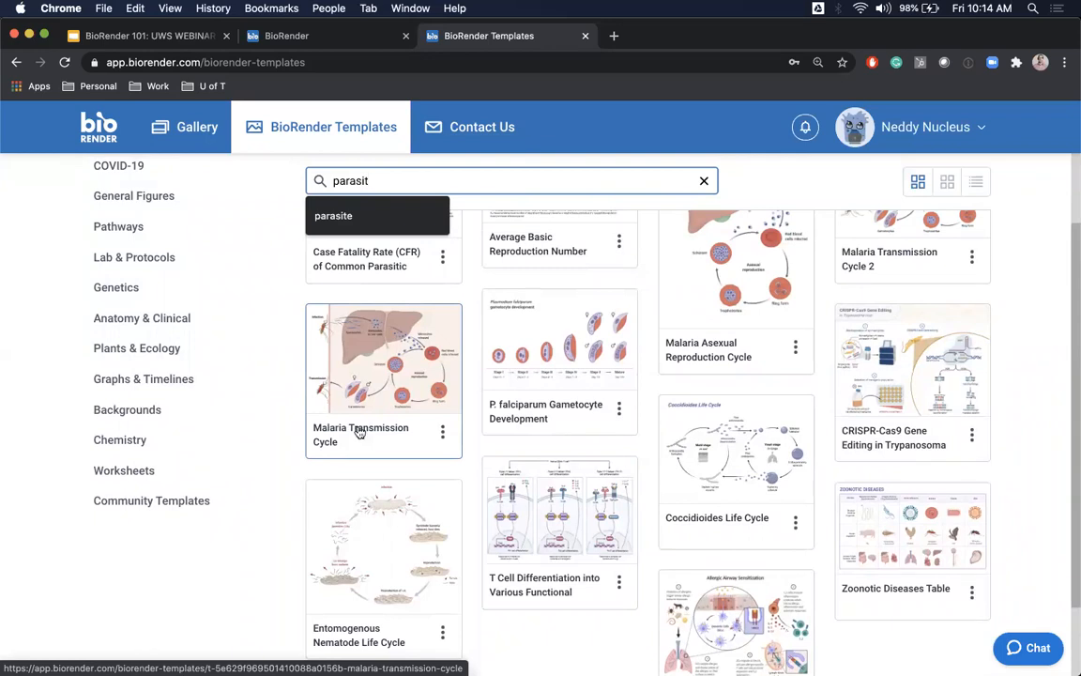
Step: Preview the Malaria Transmission Cycle template with its description and further readings, and close the preview
{"action": "left_click", "coordinate": [398, 372]}
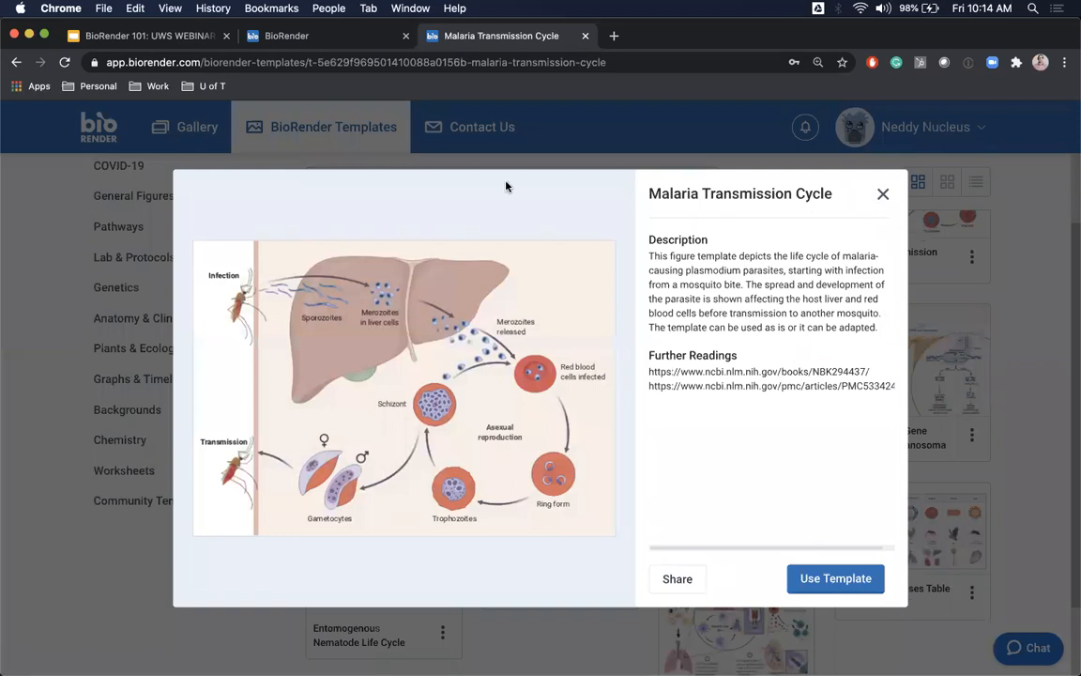
{"action": "left_click", "coordinate": [882, 194]}
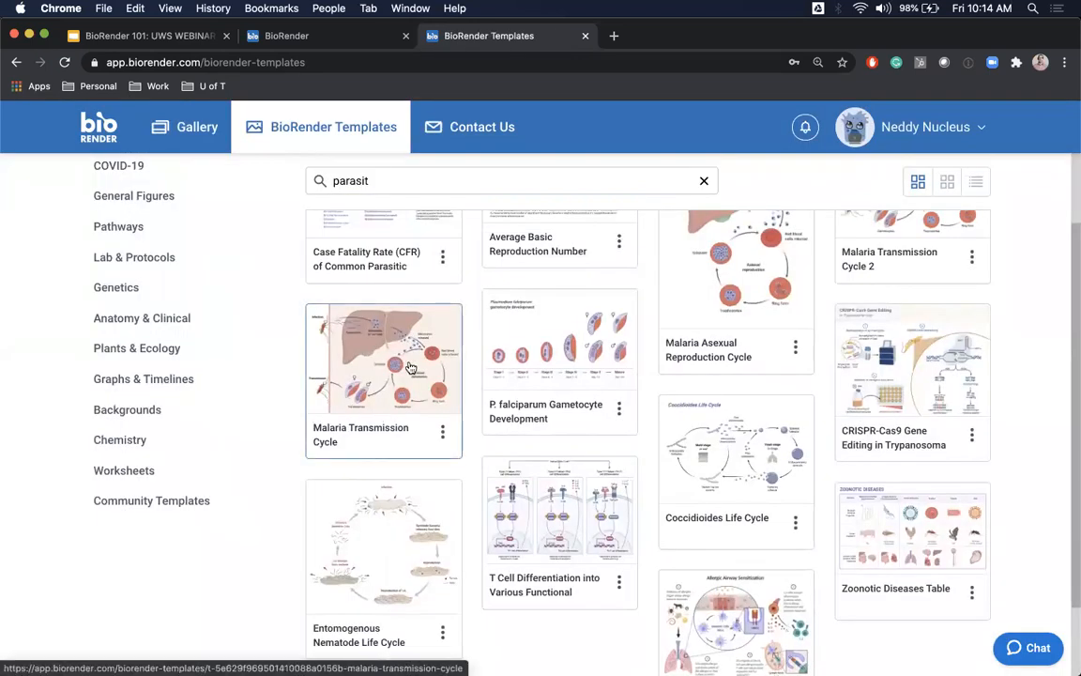
{"action": "scroll", "coordinate": [410, 367], "scroll_direction": "up", "scroll_amount": 2}
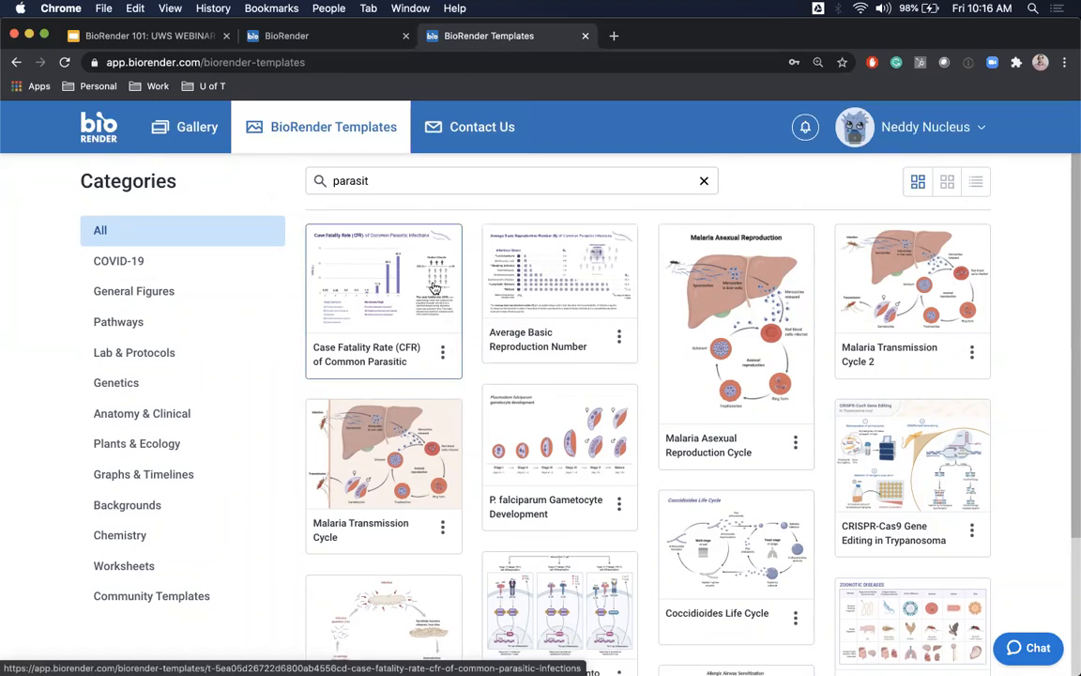
Step: Look through the parasite-related template results once more and clear the template search
{"action": "scroll", "coordinate": [651, 576], "scroll_direction": "down", "scroll_amount": 1}
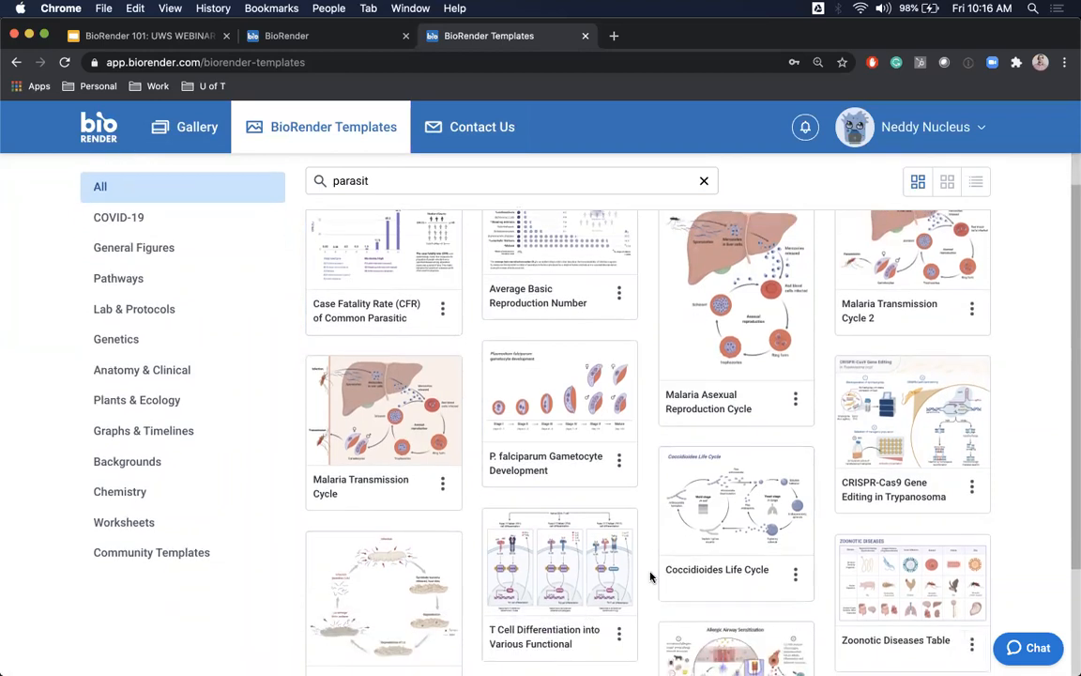
{"action": "scroll", "coordinate": [650, 576], "scroll_direction": "down", "scroll_amount": 2}
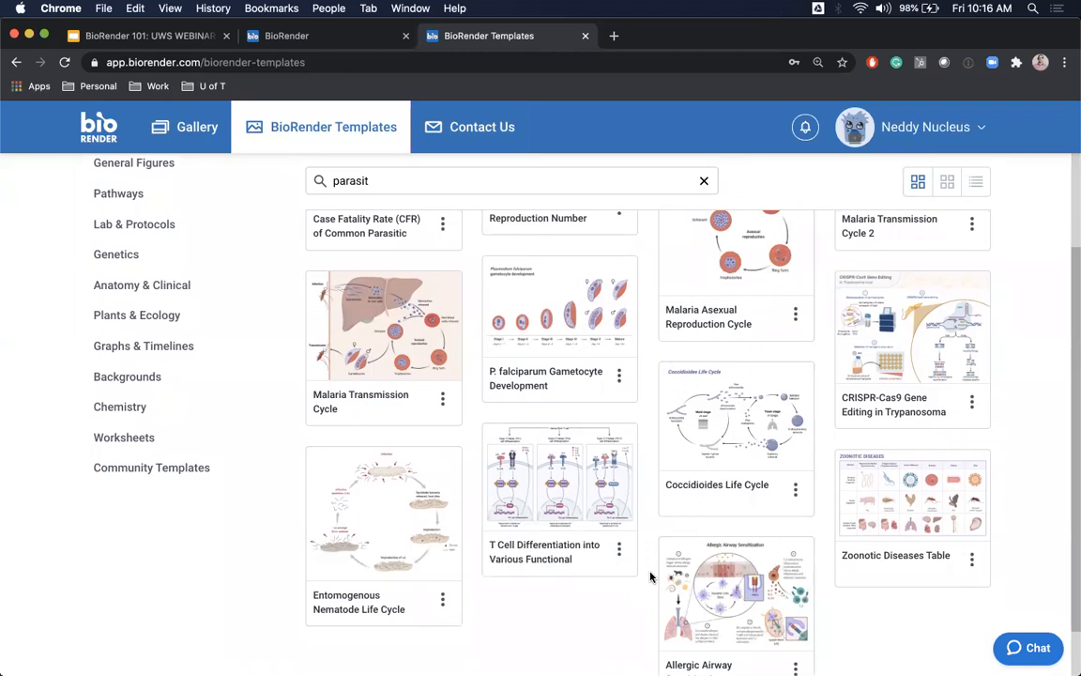
{"action": "scroll", "coordinate": [651, 577], "scroll_direction": "down", "scroll_amount": 1}
{"action": "scroll", "coordinate": [650, 577], "scroll_direction": "up", "scroll_amount": 4}
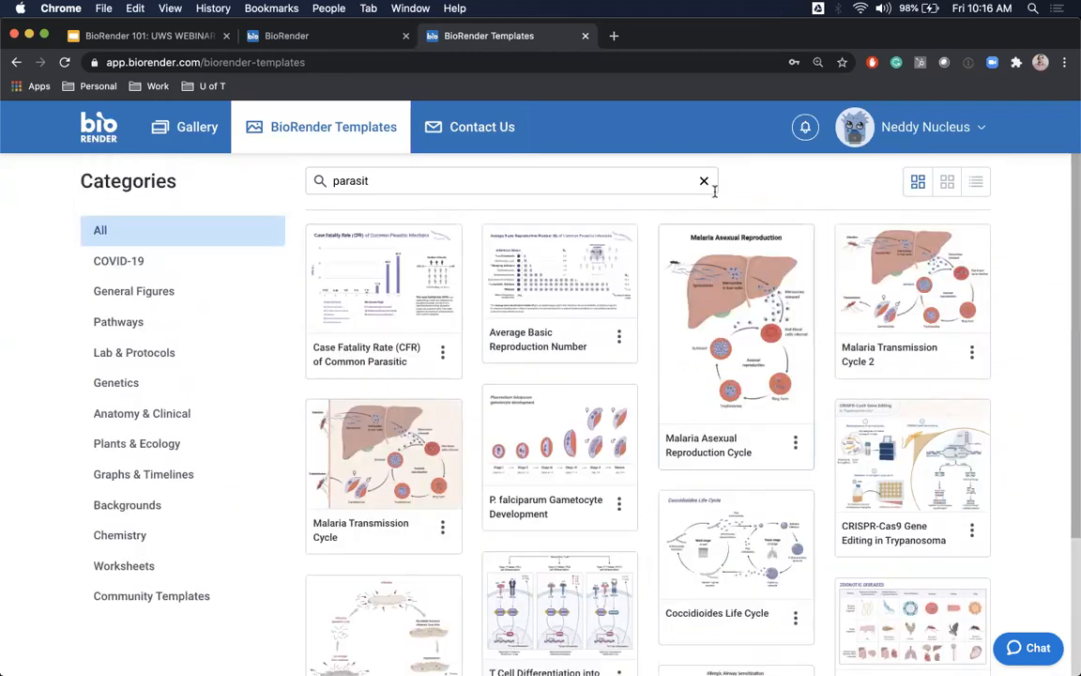
{"action": "left_click", "coordinate": [704, 181]}
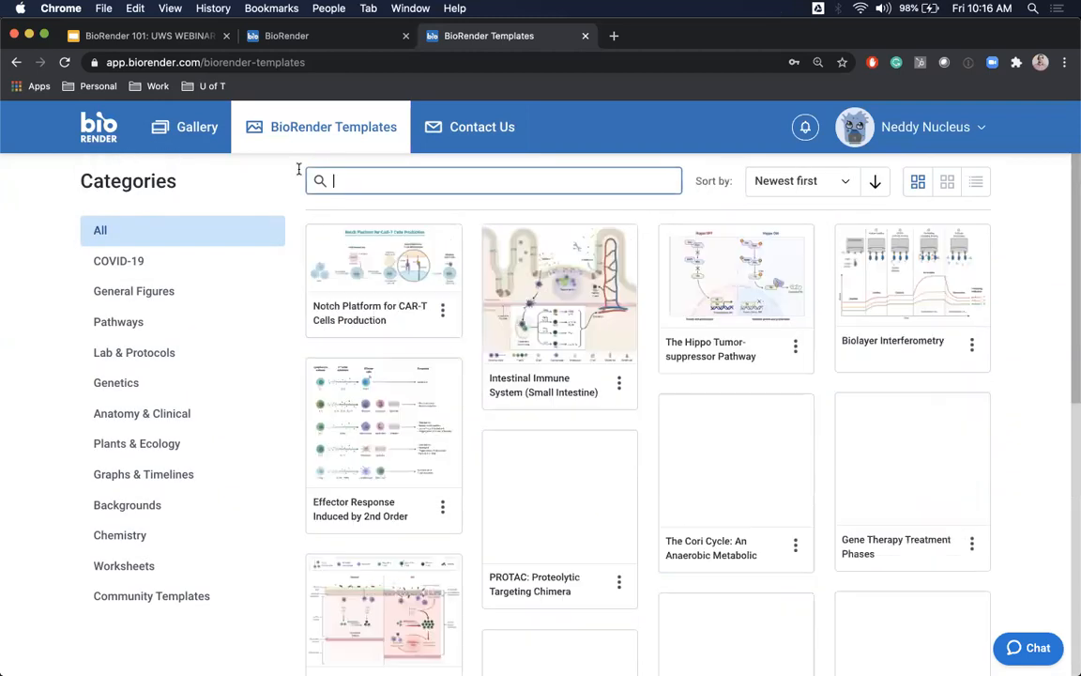
Step: Create a blank illustration from the gallery named "My first illustration" with the Slide size of 10in x 7in
{"action": "left_click", "coordinate": [189, 125]}
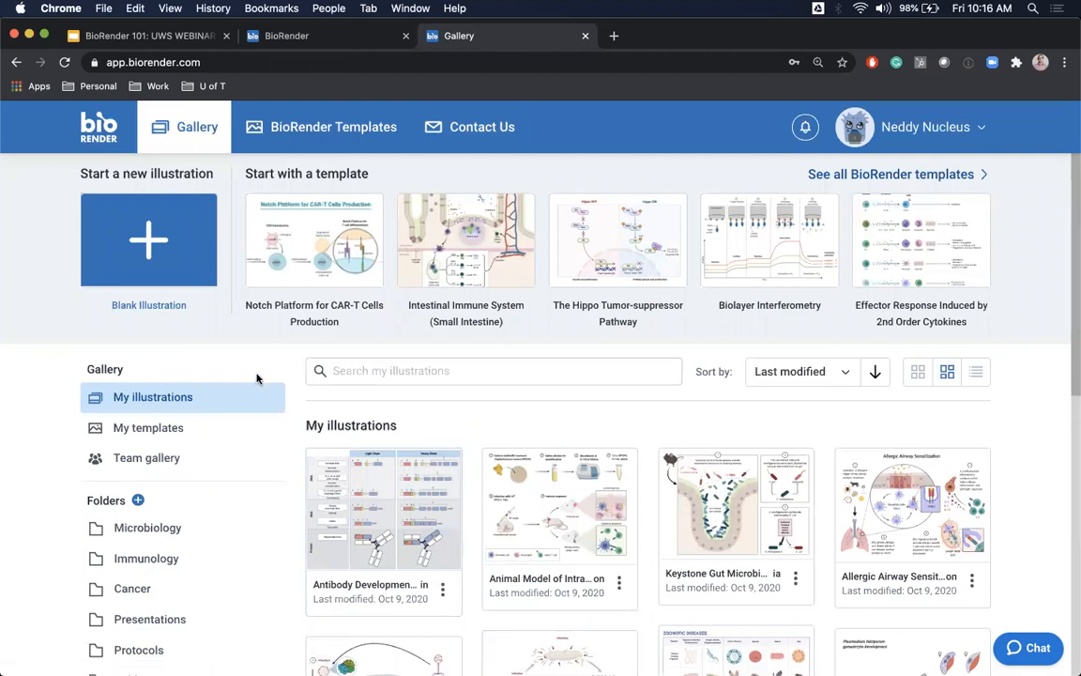
{"action": "left_click", "coordinate": [146, 248]}
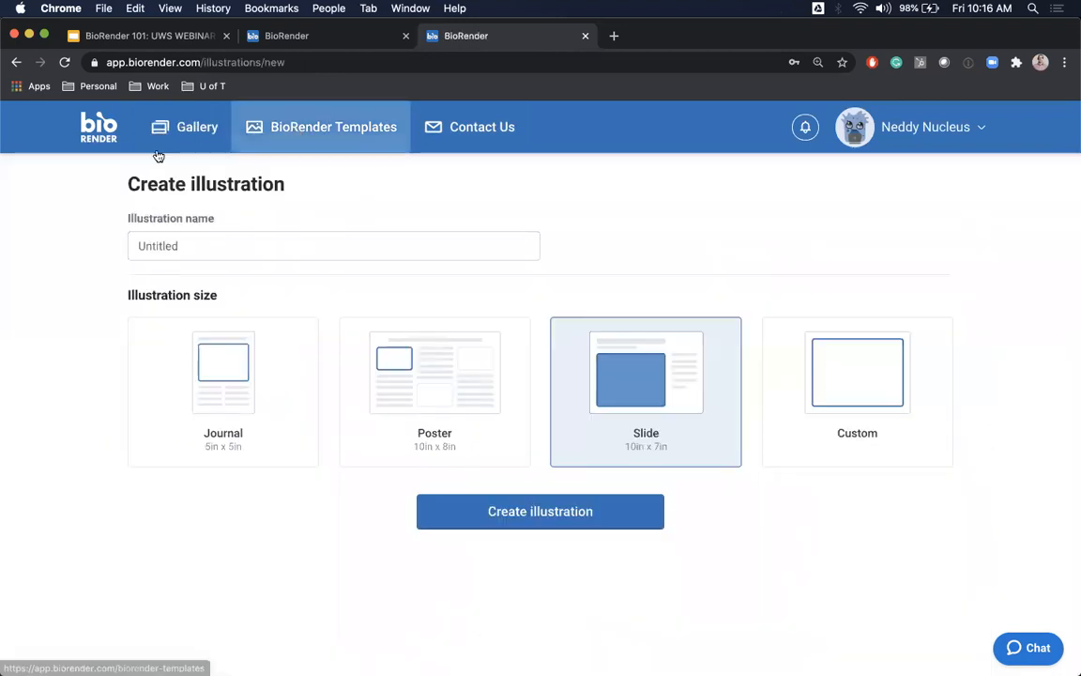
{"action": "left_click", "coordinate": [205, 247]}
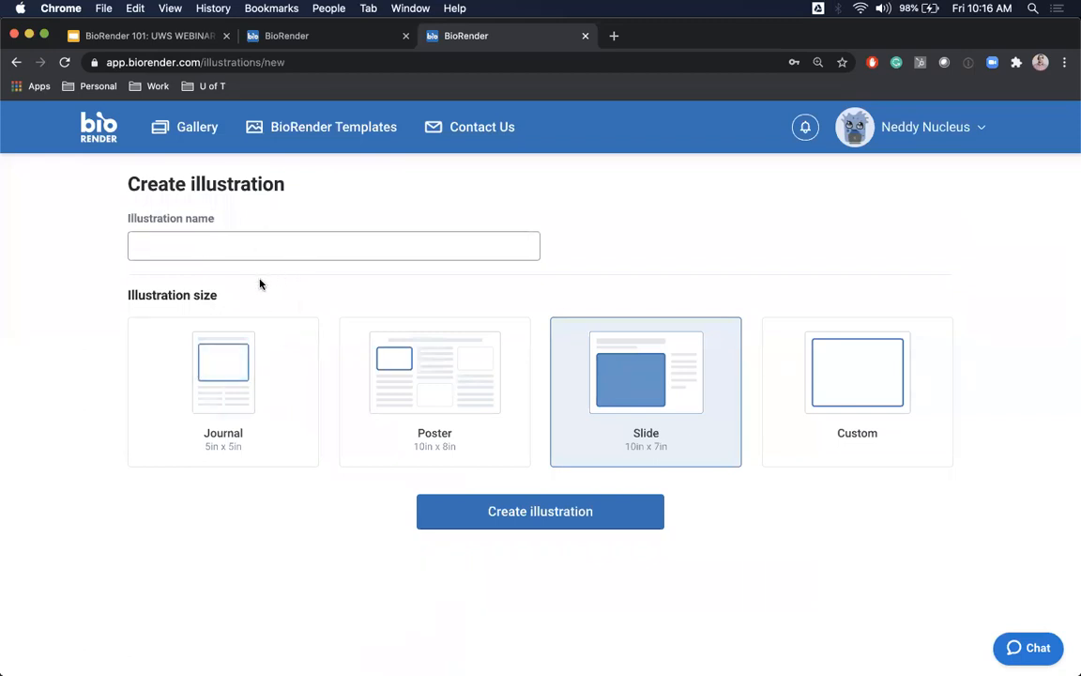
{"action": "type", "text": "My first illustration"}
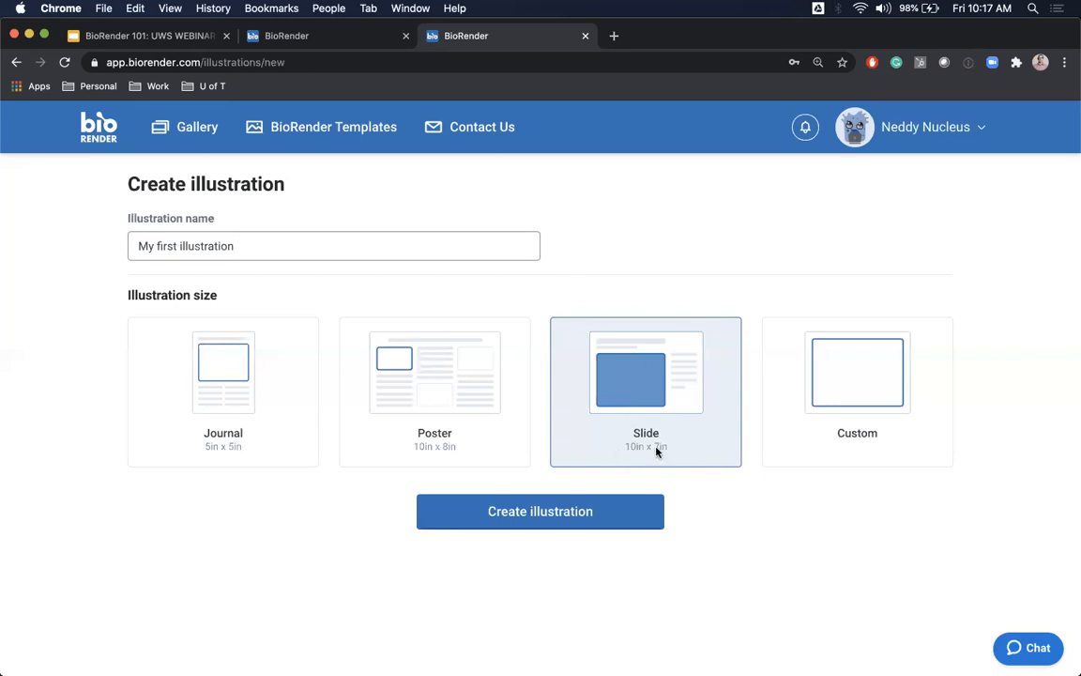
{"action": "left_click", "coordinate": [533, 519]}
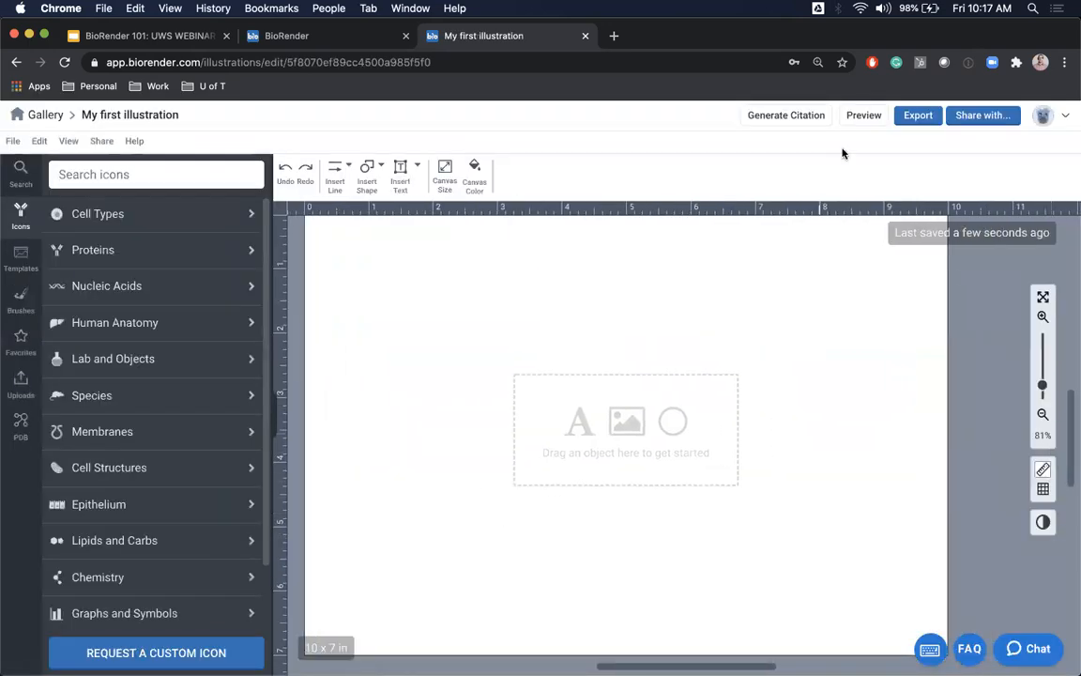
Step: Zoom the blank canvas out to 56% and explore the workspace around the page
{"action": "left_click", "coordinate": [1042, 414]}
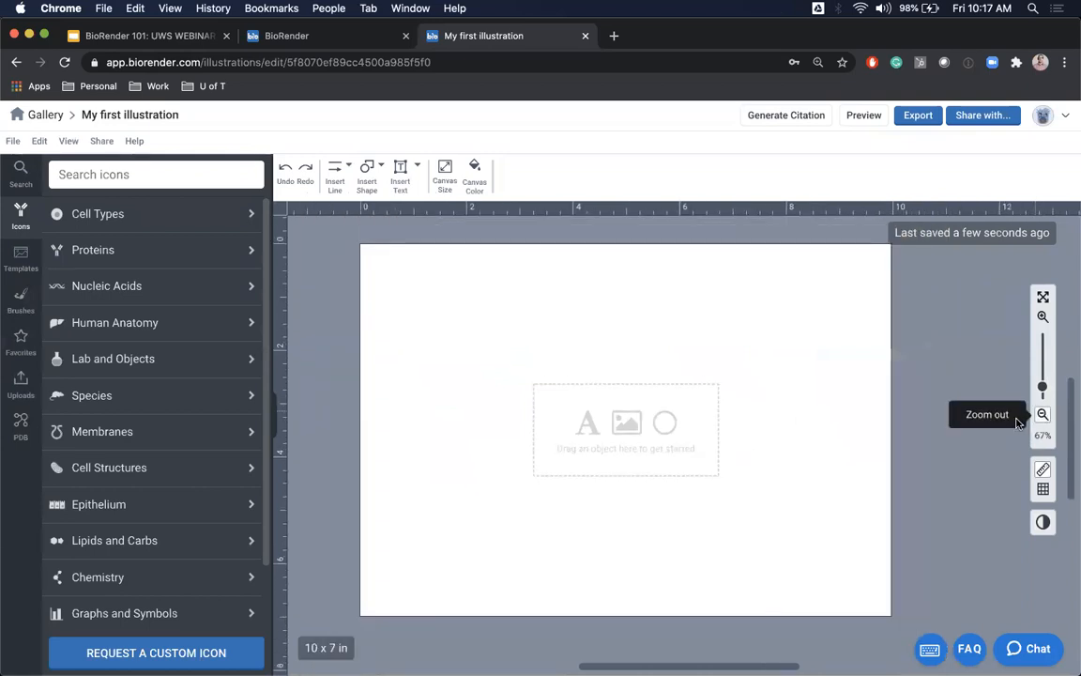
{"action": "left_click", "coordinate": [1043, 414]}
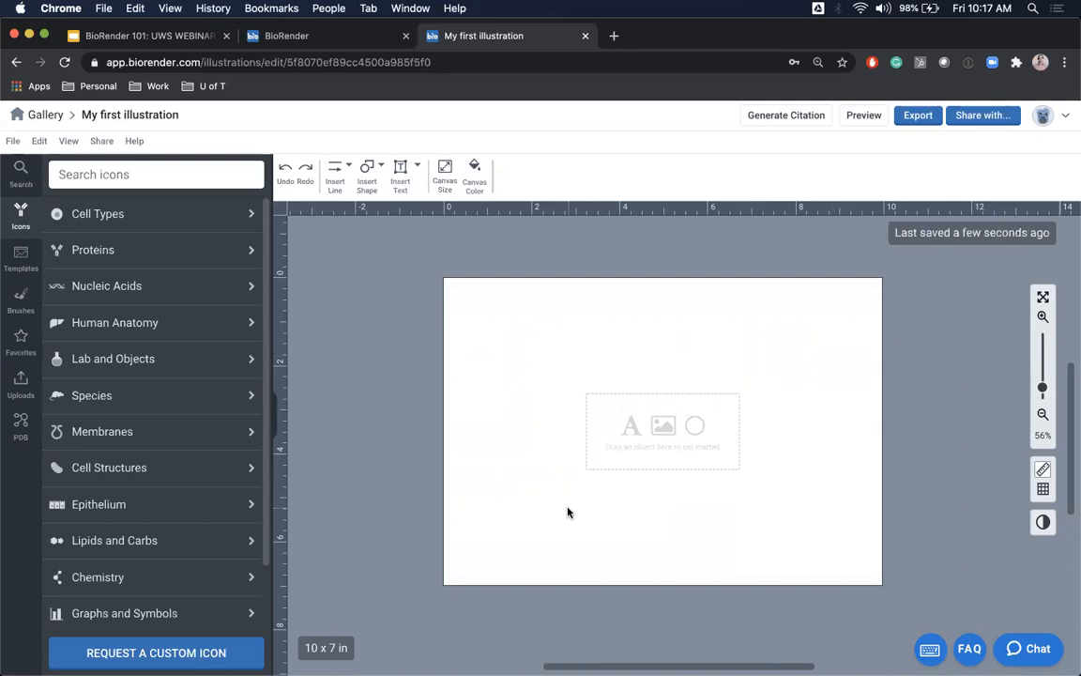
{"action": "scroll", "coordinate": [567, 511], "scroll_direction": "left", "scroll_amount": 5}
{"action": "scroll", "coordinate": [567, 511], "scroll_direction": "left", "scroll_amount": 1}
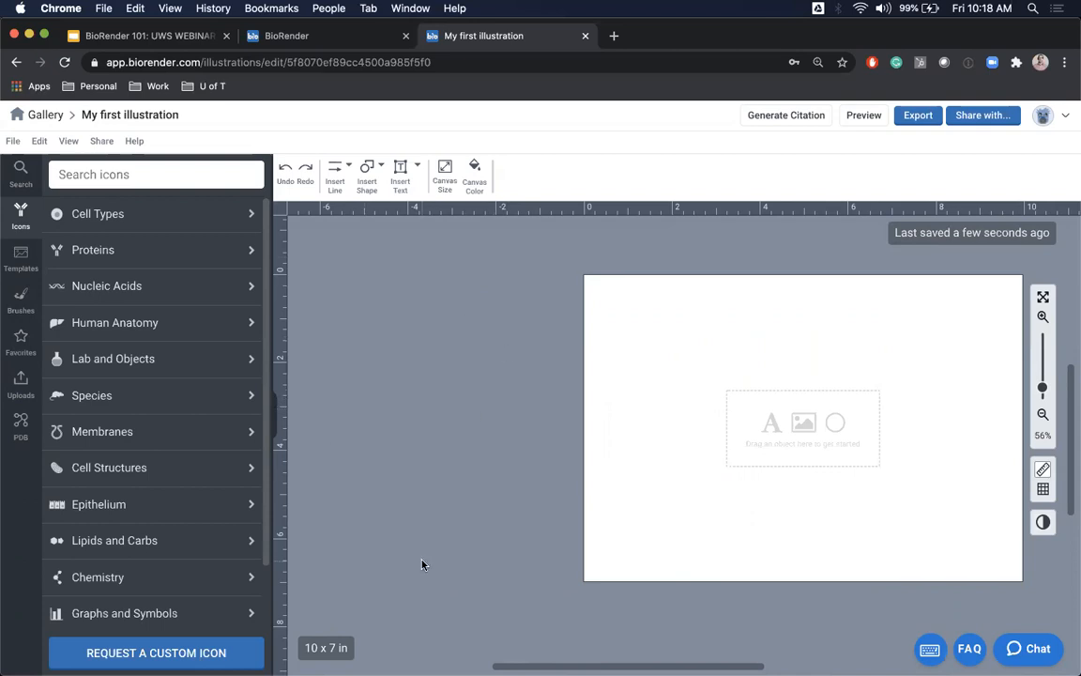
{"action": "scroll", "coordinate": [423, 564], "scroll_direction": "right", "scroll_amount": 5}
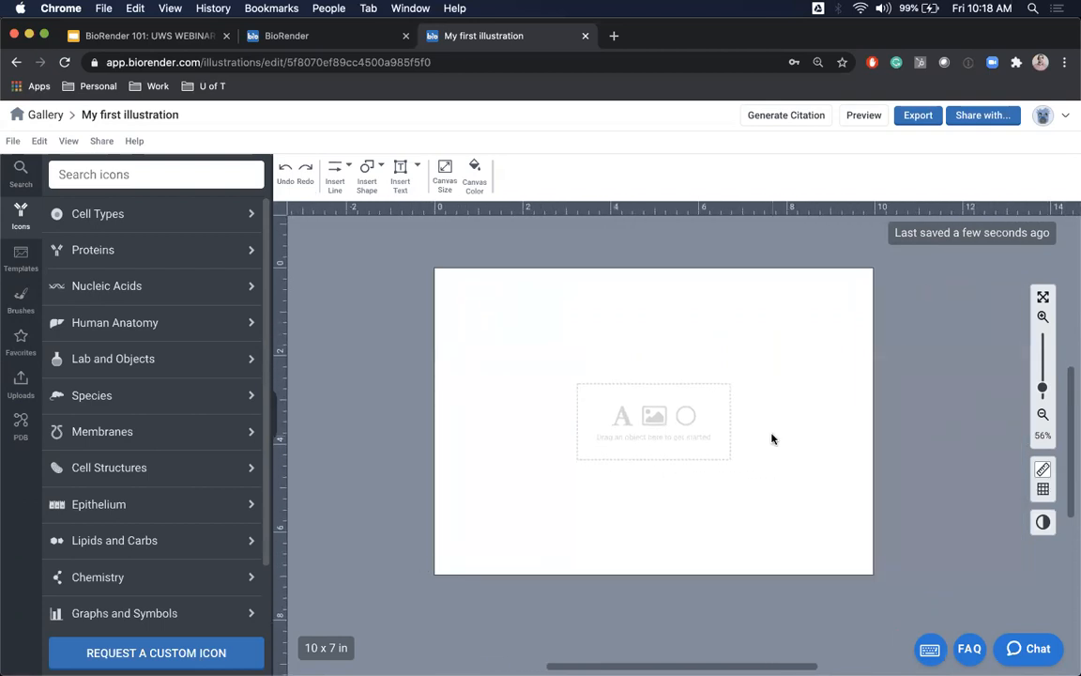
{"action": "scroll", "coordinate": [741, 431], "scroll_direction": "right", "scroll_amount": 2}
{"action": "scroll", "coordinate": [742, 431], "scroll_direction": "up", "scroll_amount": 2}
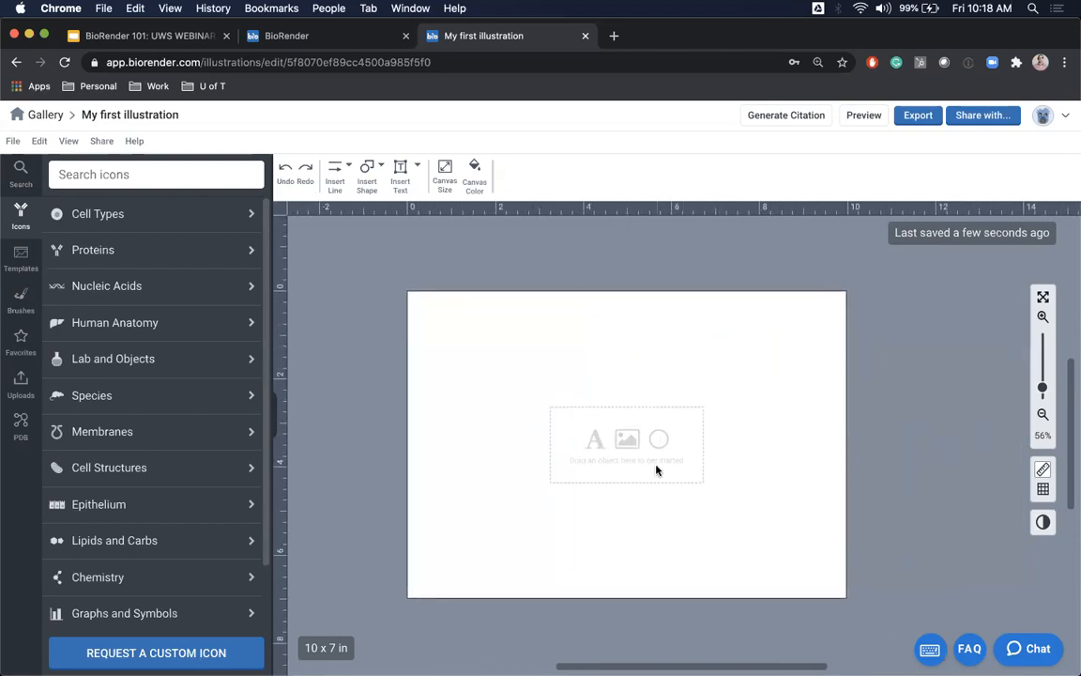
{"action": "left_click", "coordinate": [1043, 316]}
{"action": "left_click", "coordinate": [1044, 414]}
{"action": "left_click", "coordinate": [1045, 415]}
Step: Place a vertical and a horizontal guideline about 0.5 in inside the page's left and top edges
{"action": "left_click_drag", "start_coordinate": [424, 210], "coordinate": [429, 208]}
{"action": "left_click_drag", "start_coordinate": [279, 351], "coordinate": [281, 316]}
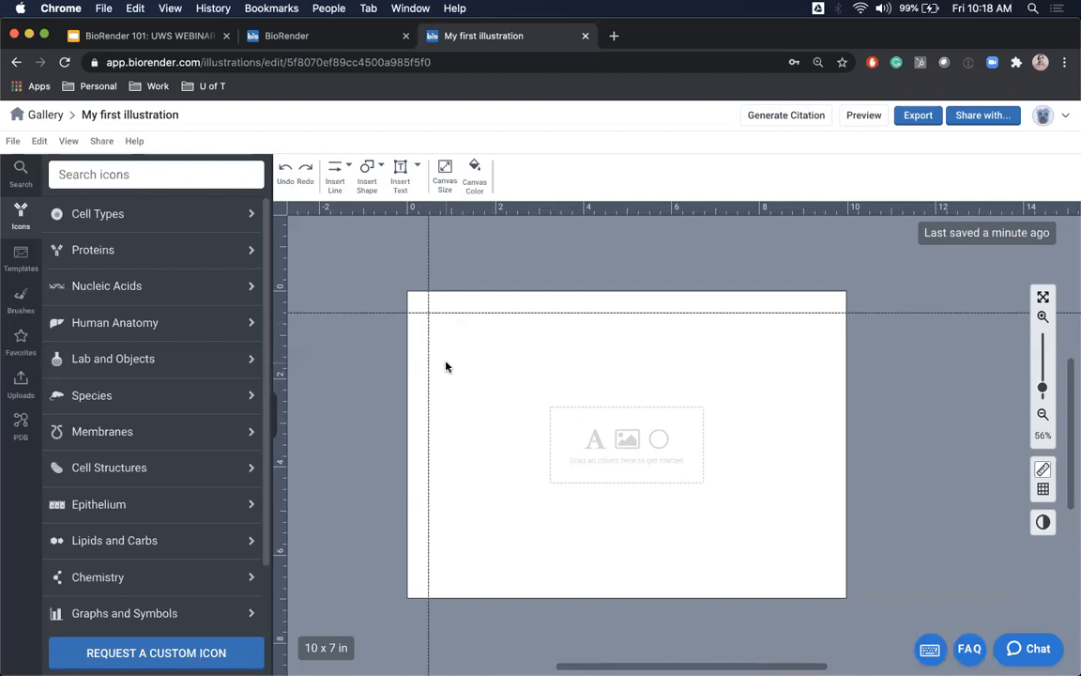
{"action": "left_click_drag", "start_coordinate": [280, 450], "coordinate": [305, 424]}
{"action": "left_click", "coordinate": [431, 222]}
Step: Review the guideline options and delete all guidelines from the canvas
{"action": "right_click", "coordinate": [429, 246]}
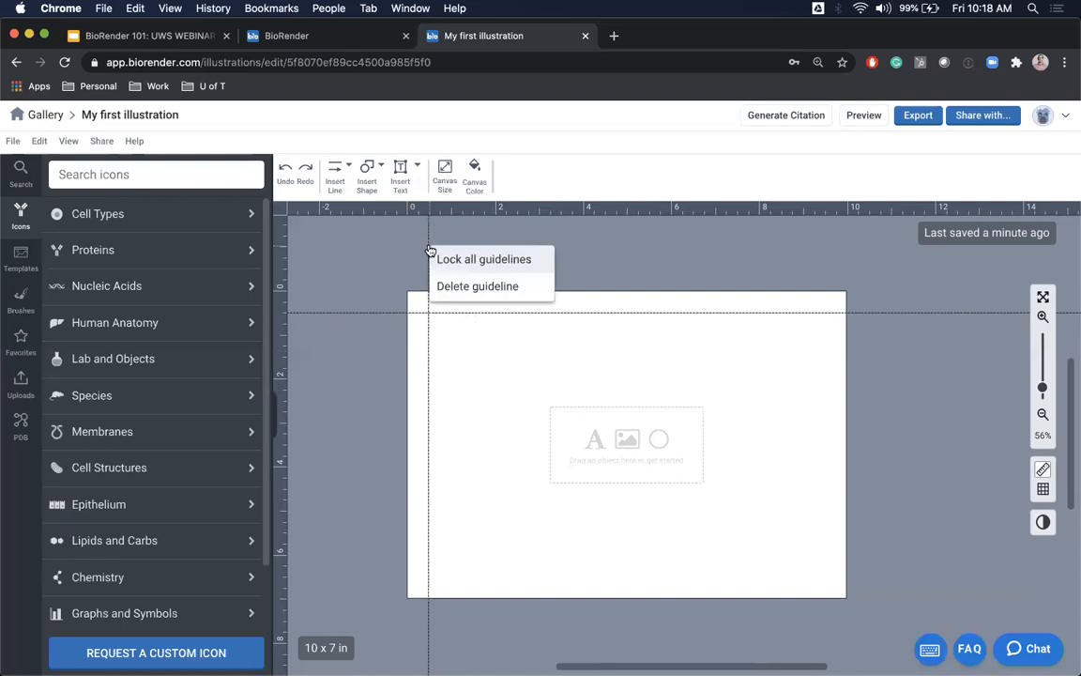
{"action": "right_click", "coordinate": [446, 208]}
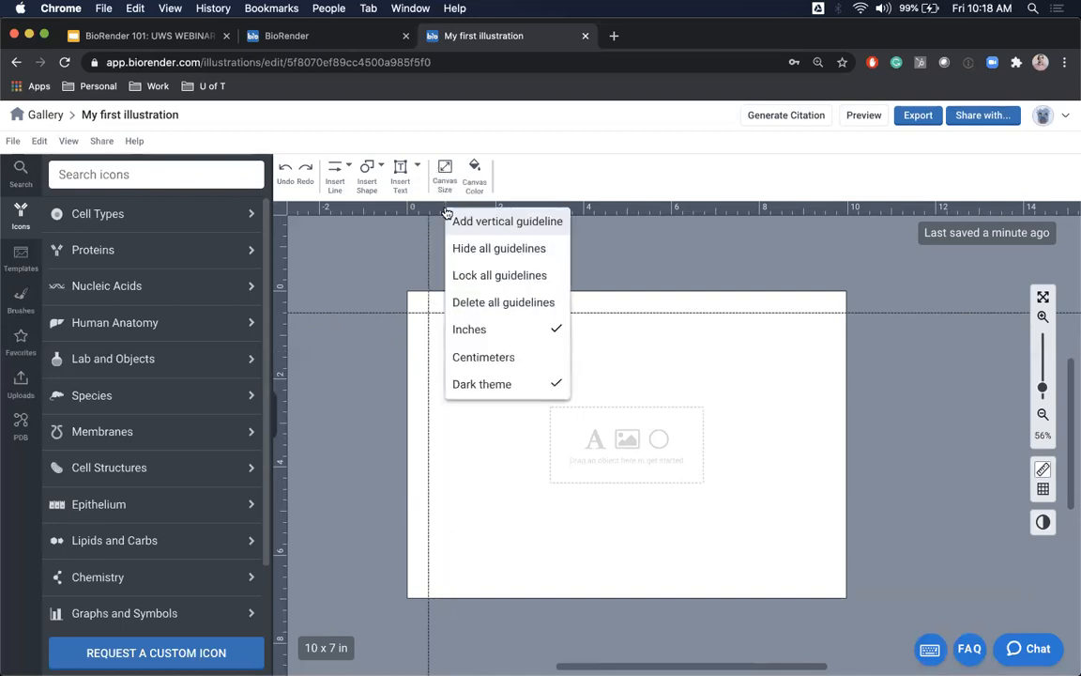
{"action": "left_click", "coordinate": [505, 304]}
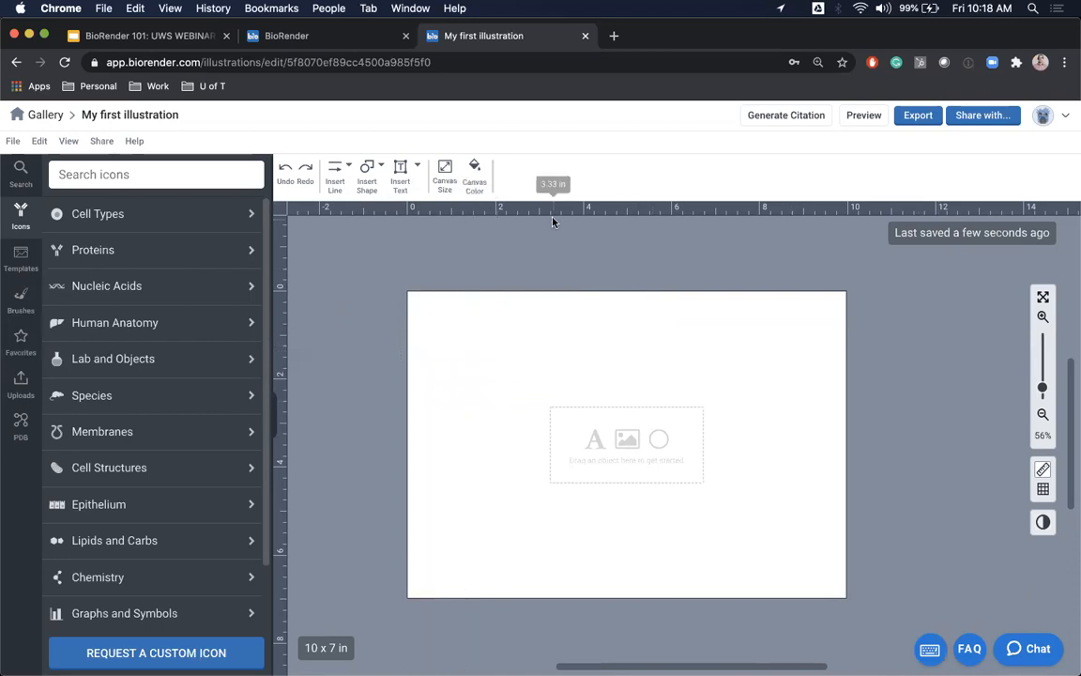
Step: Show the canvas grid with a smaller cell size and hide it again
{"action": "left_click", "coordinate": [1044, 492]}
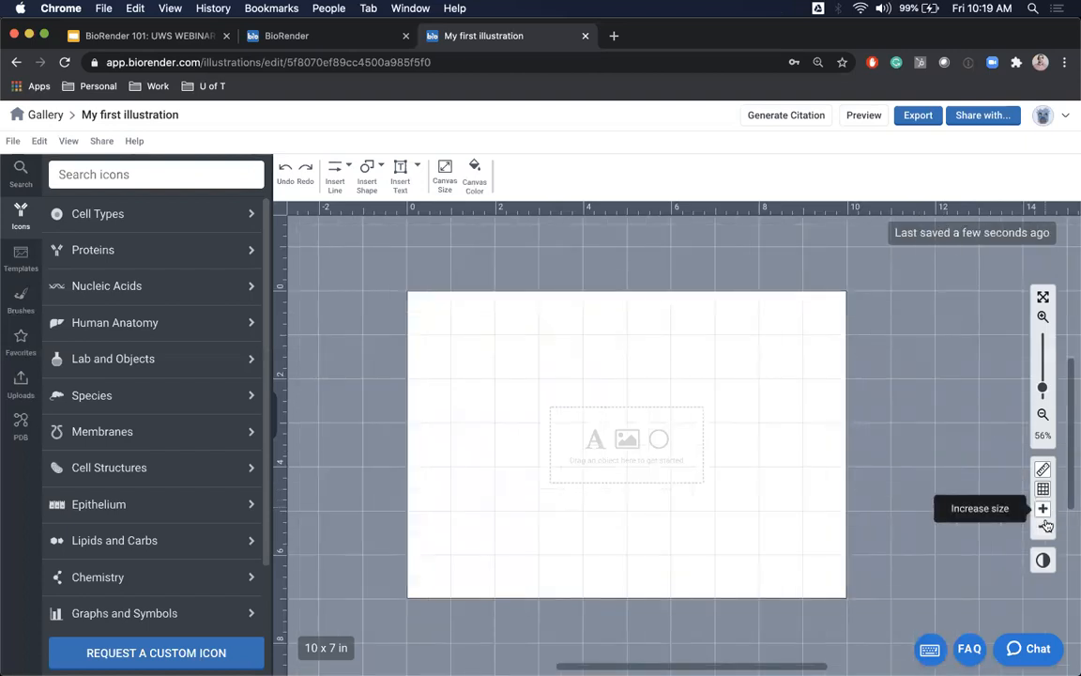
{"action": "left_click", "coordinate": [1044, 527]}
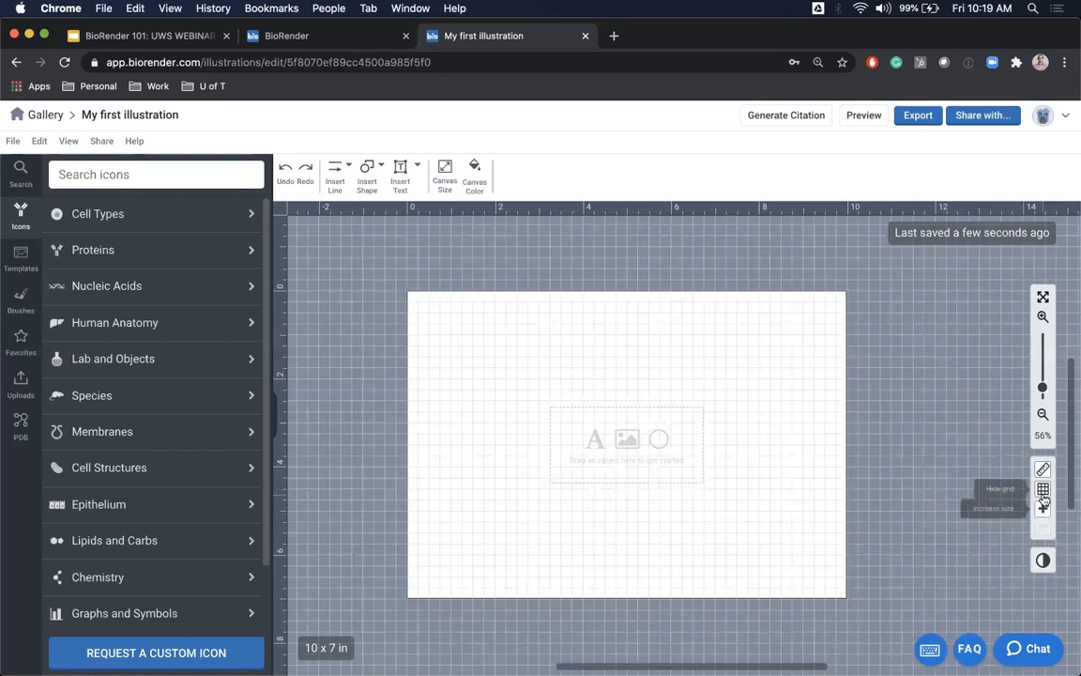
{"action": "left_click", "coordinate": [1042, 489]}
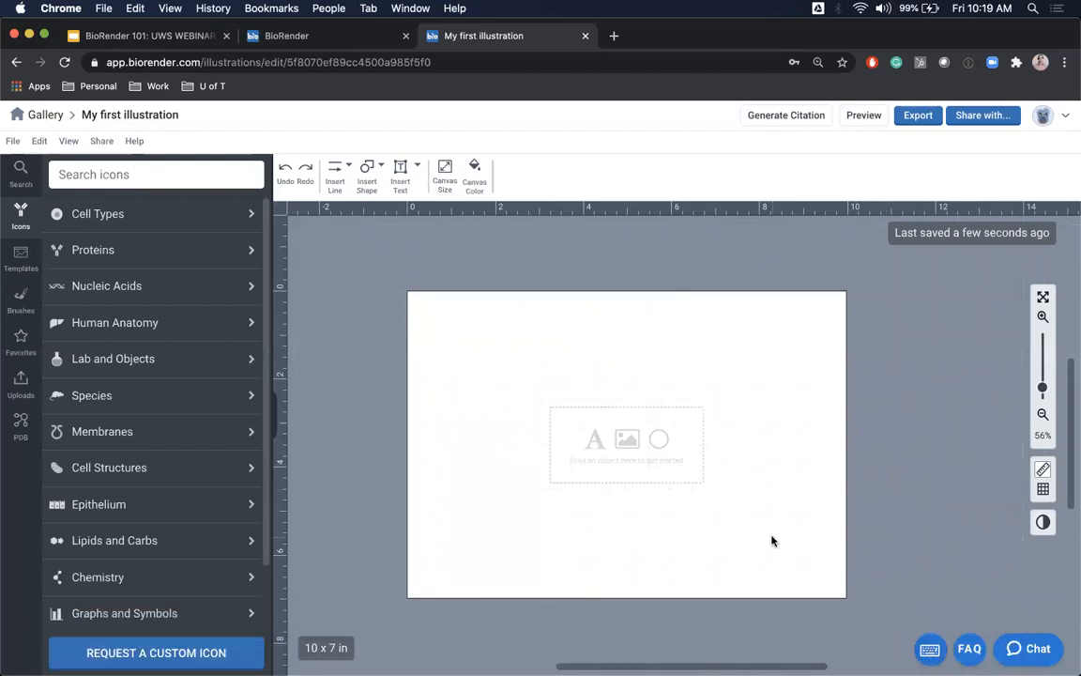
Step: Review the list of keyboard shortcuts for common, selection, view and move actions, and close it
{"action": "left_click", "coordinate": [929, 649]}
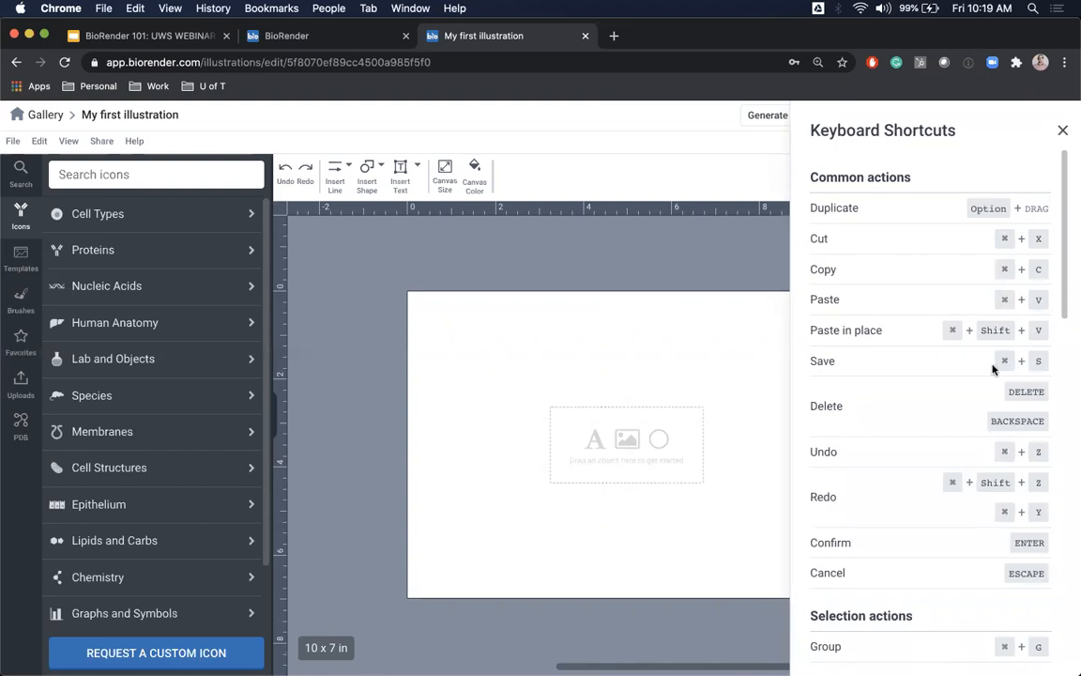
{"action": "scroll", "coordinate": [977, 420], "scroll_direction": "down", "scroll_amount": 3}
{"action": "scroll", "coordinate": [977, 424], "scroll_direction": "down", "scroll_amount": 6}
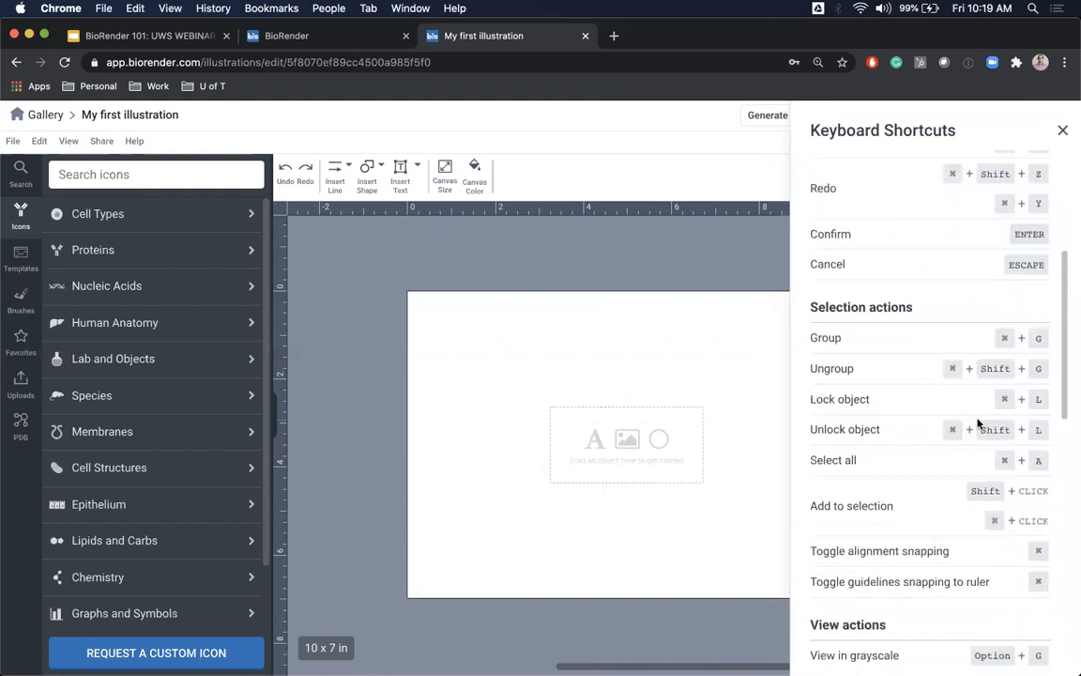
{"action": "scroll", "coordinate": [977, 425], "scroll_direction": "down", "scroll_amount": 2}
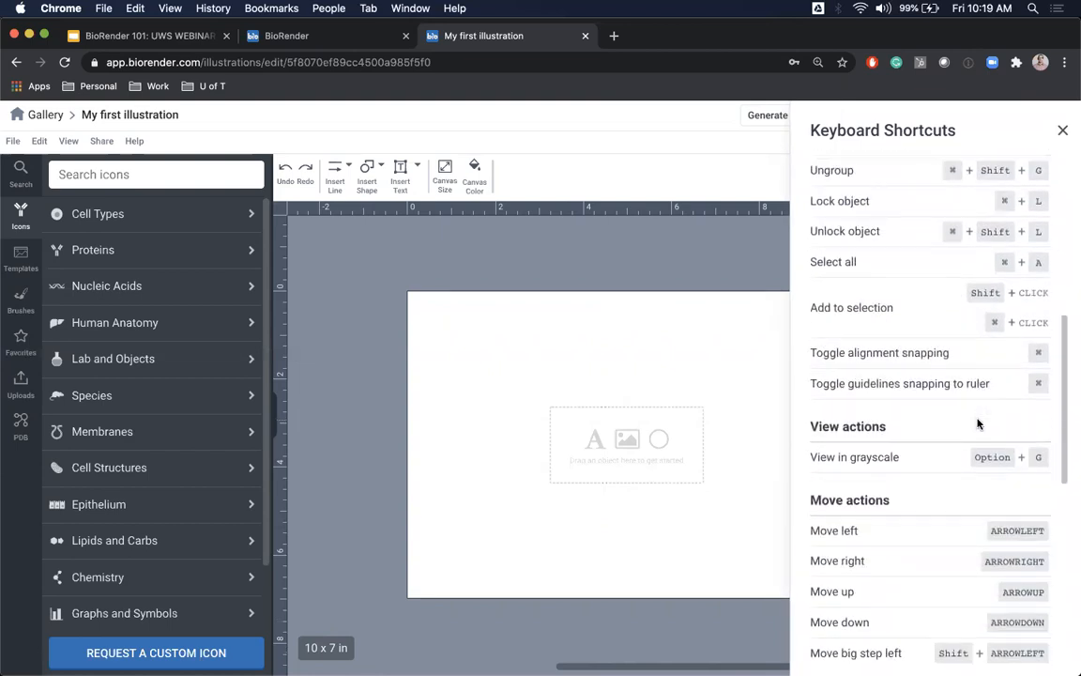
{"action": "left_click", "coordinate": [1063, 131]}
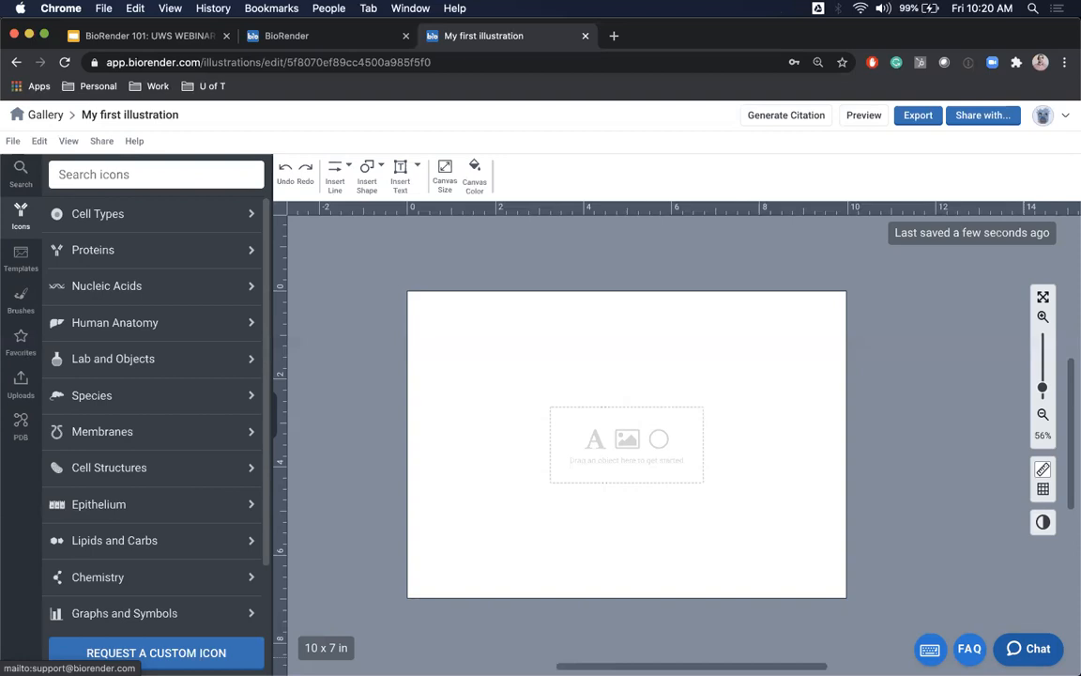
{"action": "scroll", "coordinate": [668, 502], "scroll_direction": "down", "scroll_amount": 1}
{"action": "scroll", "coordinate": [668, 502], "scroll_direction": "up", "scroll_amount": 1}
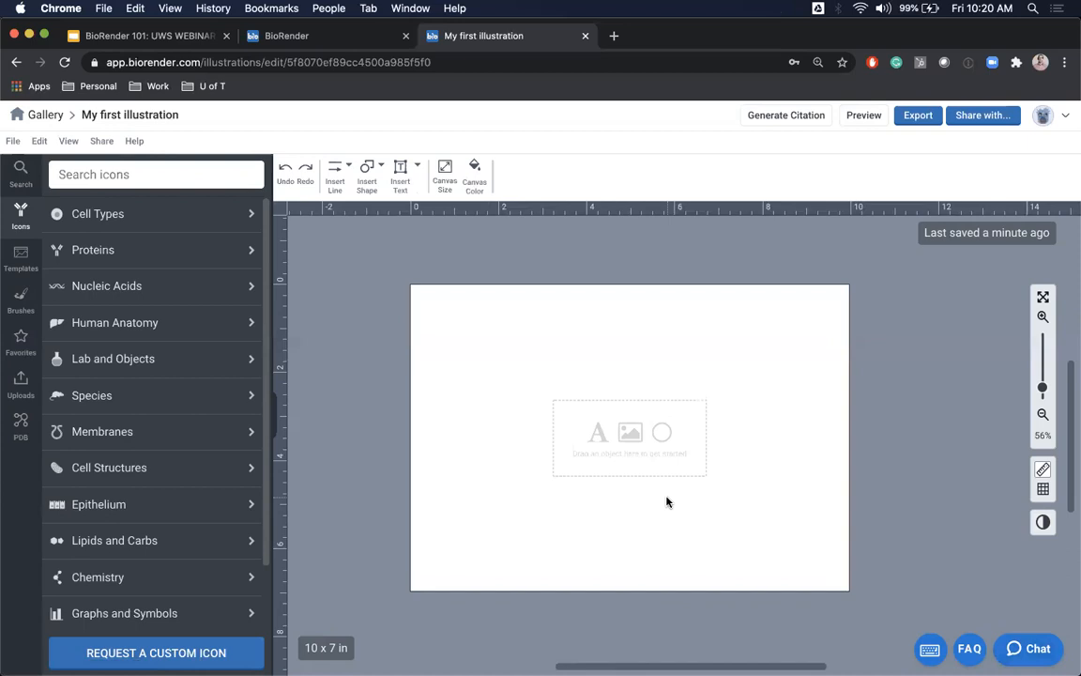
Step: Search the icon library for "mouse"
{"action": "scroll", "coordinate": [667, 502], "scroll_direction": "left", "scroll_amount": 1}
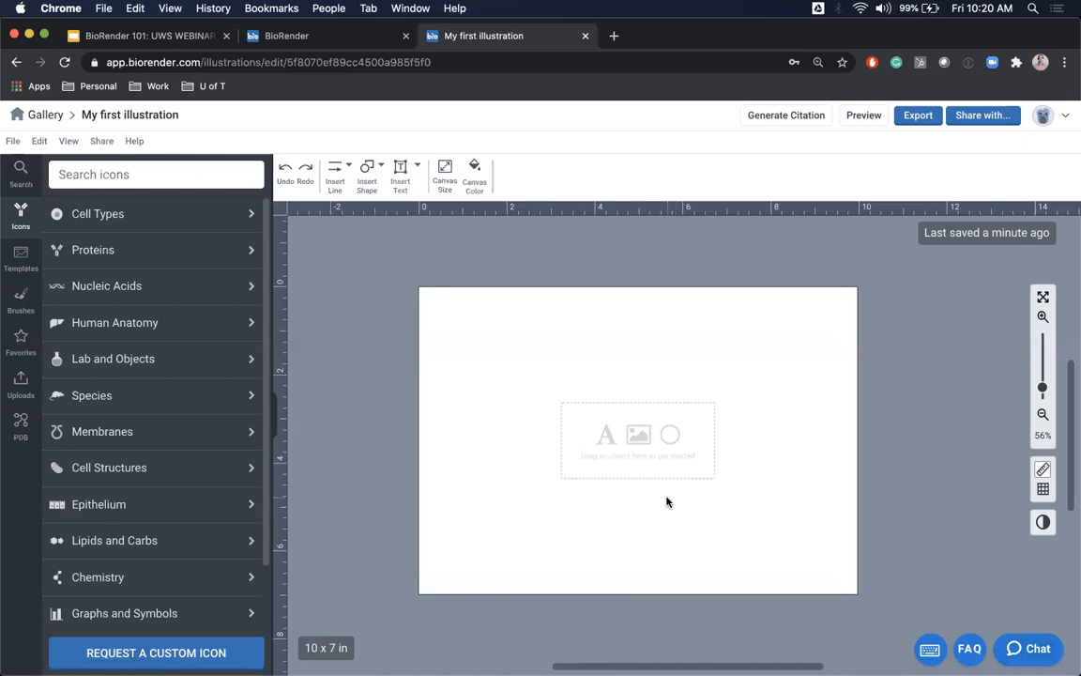
{"action": "left_click", "coordinate": [1042, 316]}
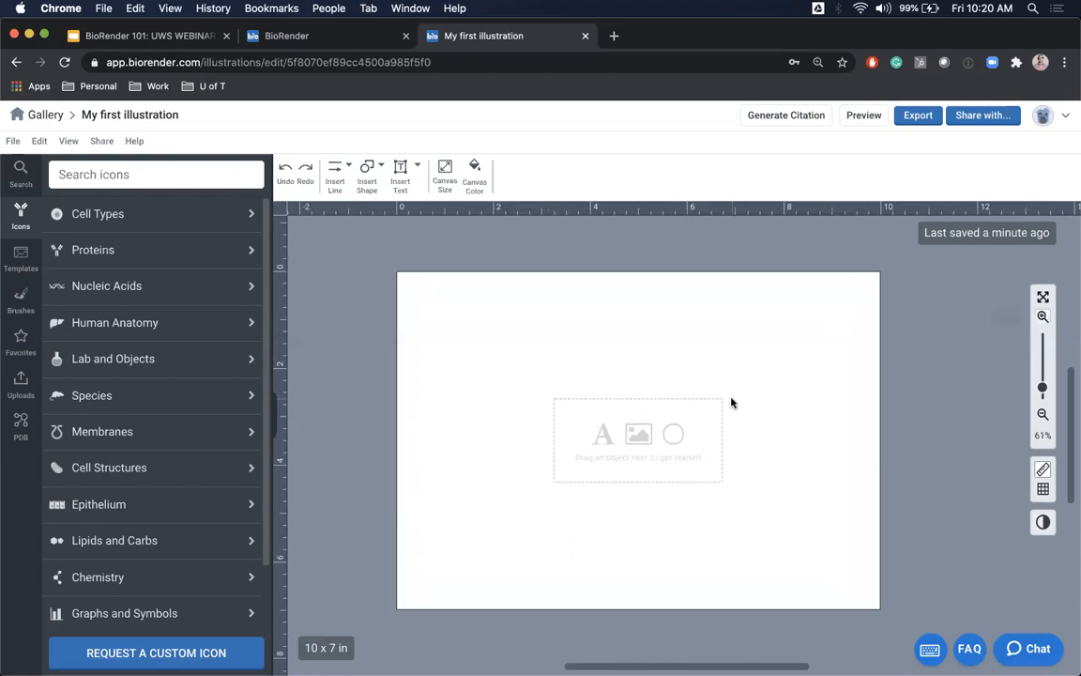
{"action": "left_click", "coordinate": [1042, 316]}
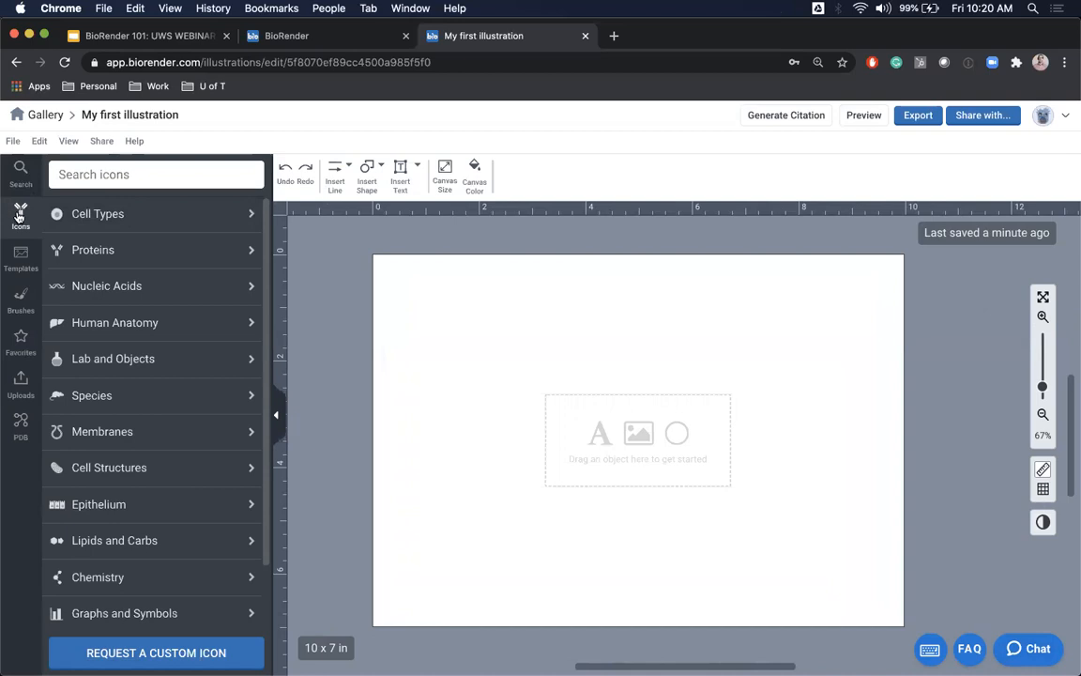
{"action": "left_click", "coordinate": [103, 169]}
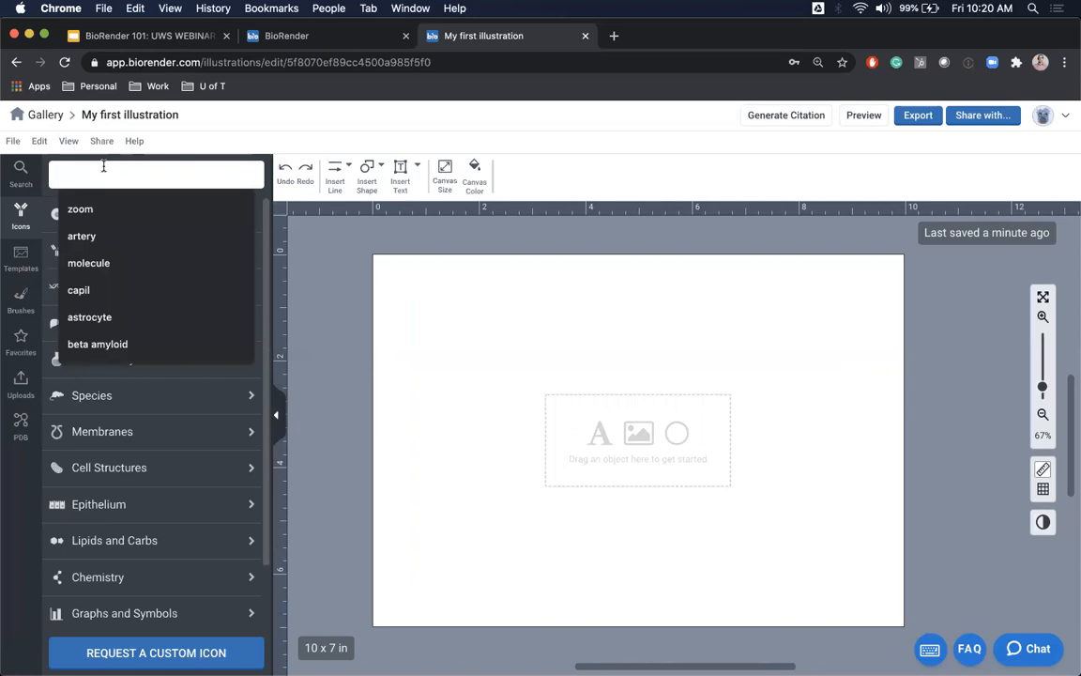
{"action": "type", "text": "mouse"}
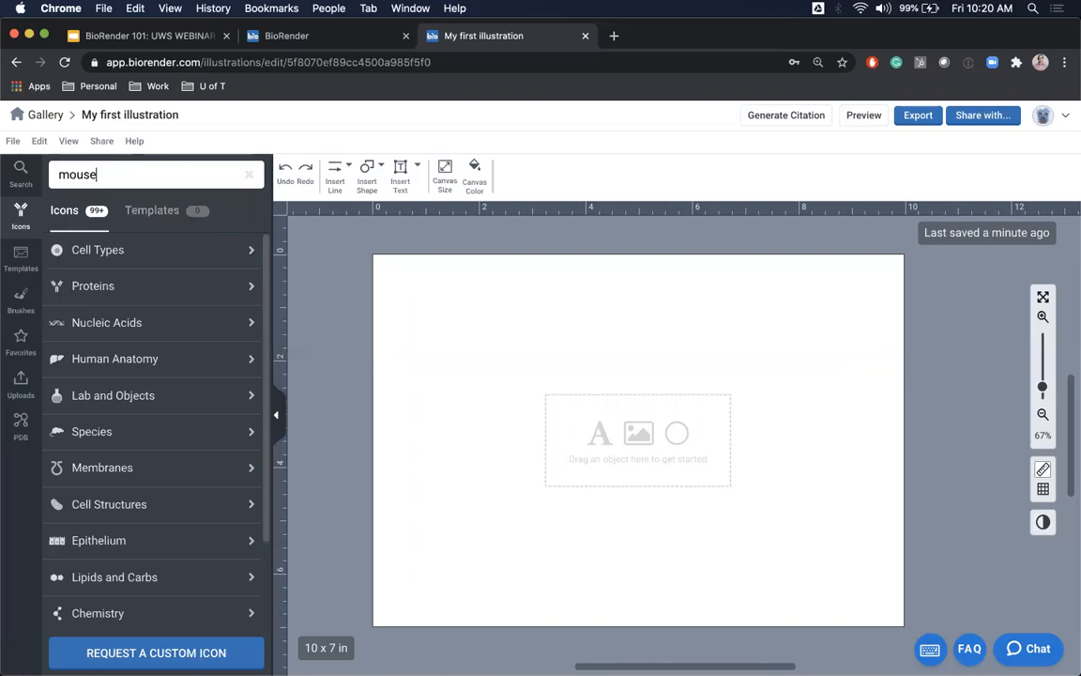
{"action": "key", "text": "Return"}
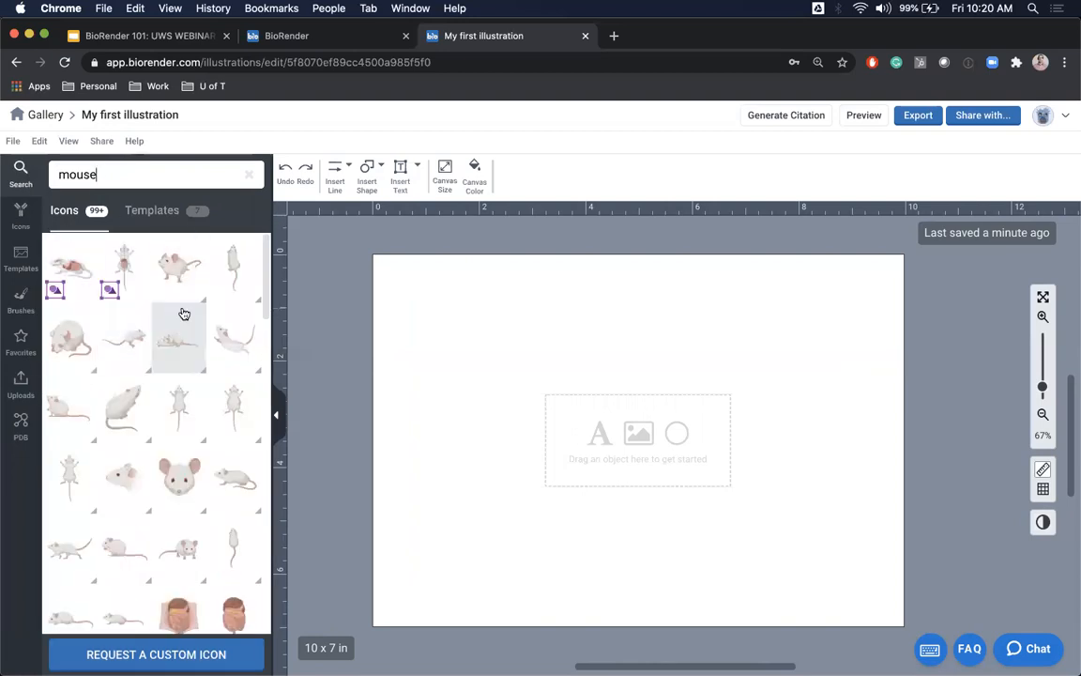
Step: Place the "Mouse (supine, GI tract, with esophagus and oral cavity)" icon in the upper part of the page, right of centre
{"action": "mouse_move", "coordinate": [182, 432]}
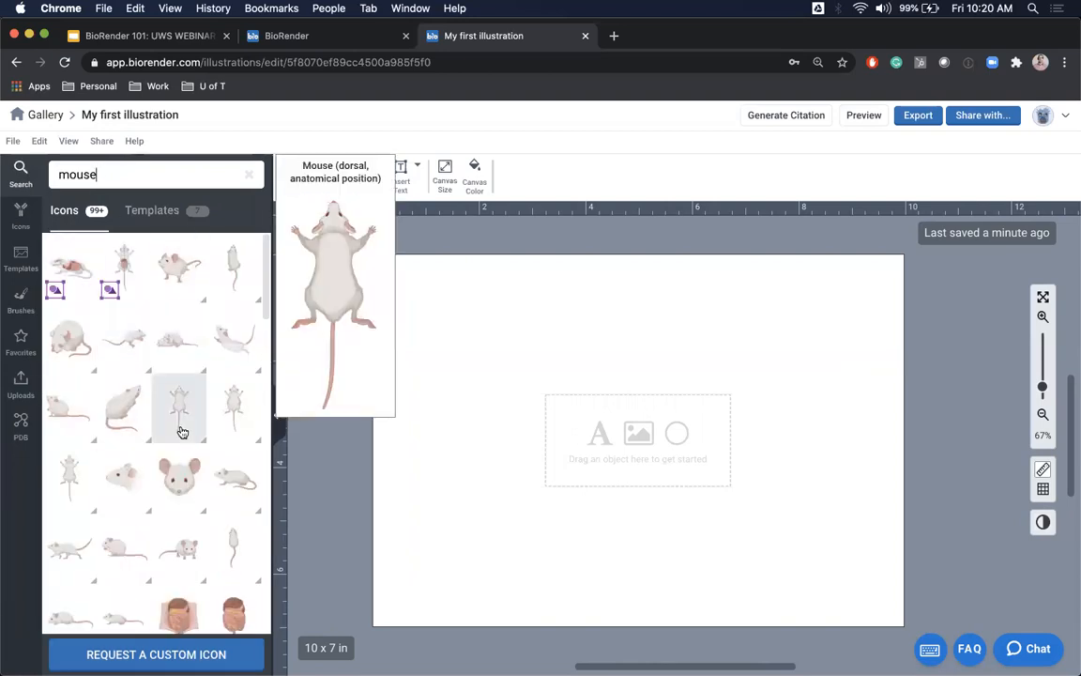
{"action": "scroll", "coordinate": [169, 514], "scroll_direction": "down", "scroll_amount": 5}
{"action": "scroll", "coordinate": [169, 514], "scroll_direction": "up", "scroll_amount": 4}
{"action": "scroll", "coordinate": [169, 514], "scroll_direction": "up", "scroll_amount": 2}
{"action": "mouse_move", "coordinate": [169, 514]}
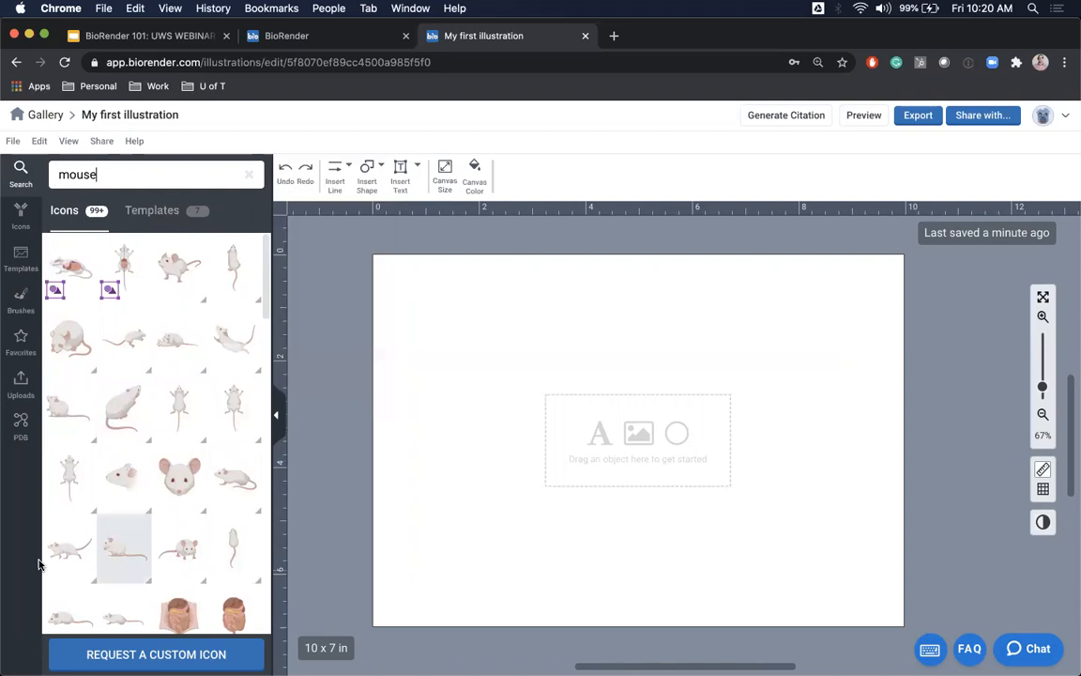
{"action": "mouse_move", "coordinate": [158, 355]}
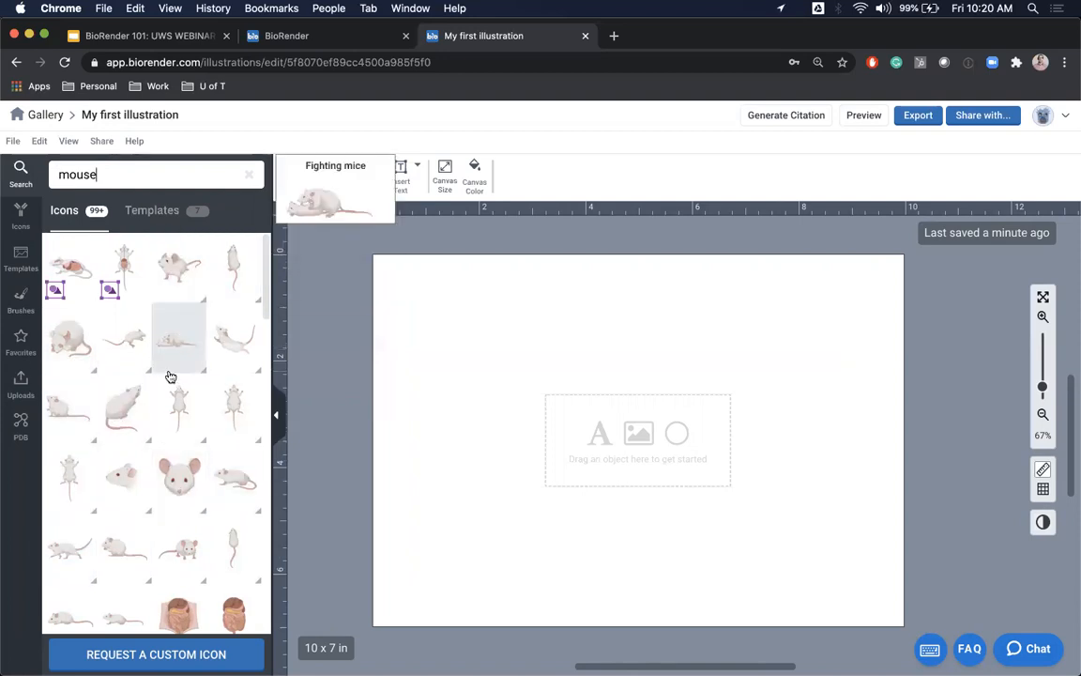
{"action": "left_click_drag", "start_coordinate": [124, 268], "coordinate": [683, 313]}
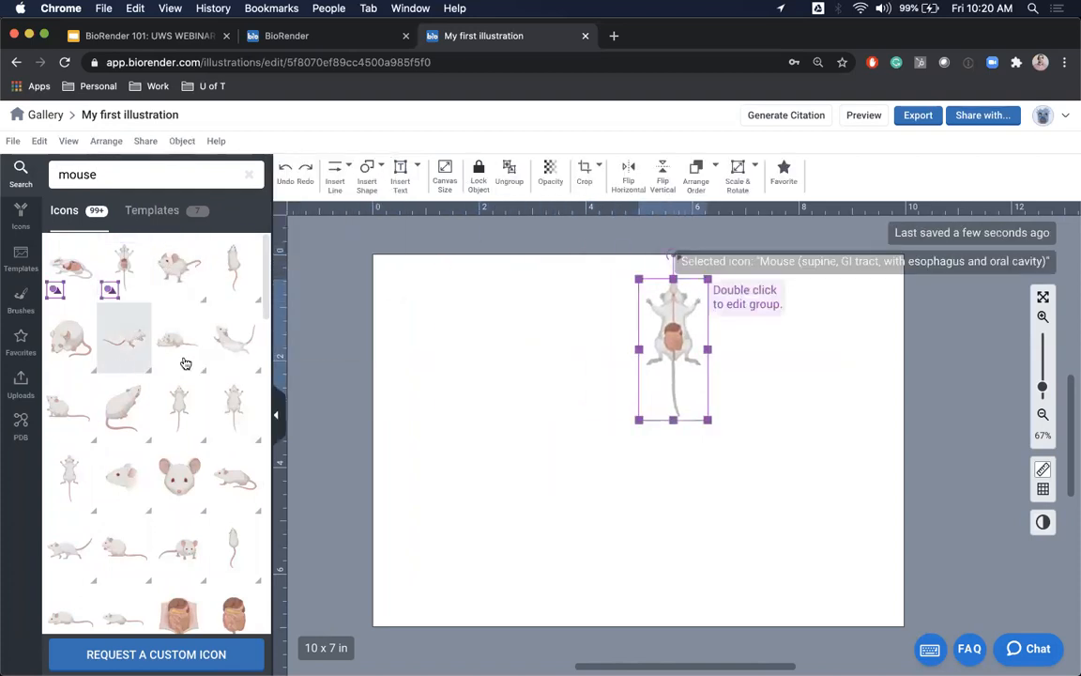
Step: Place the "Mouse (open mouth)" icon, scale it to about 2.5 in wide and align it with the page's top-left corner
{"action": "mouse_move", "coordinate": [63, 416]}
{"action": "left_click_drag", "start_coordinate": [63, 417], "coordinate": [451, 375]}
{"action": "left_click_drag", "start_coordinate": [526, 373], "coordinate": [552, 385]}
{"action": "left_click_drag", "start_coordinate": [464, 332], "coordinate": [462, 340]}
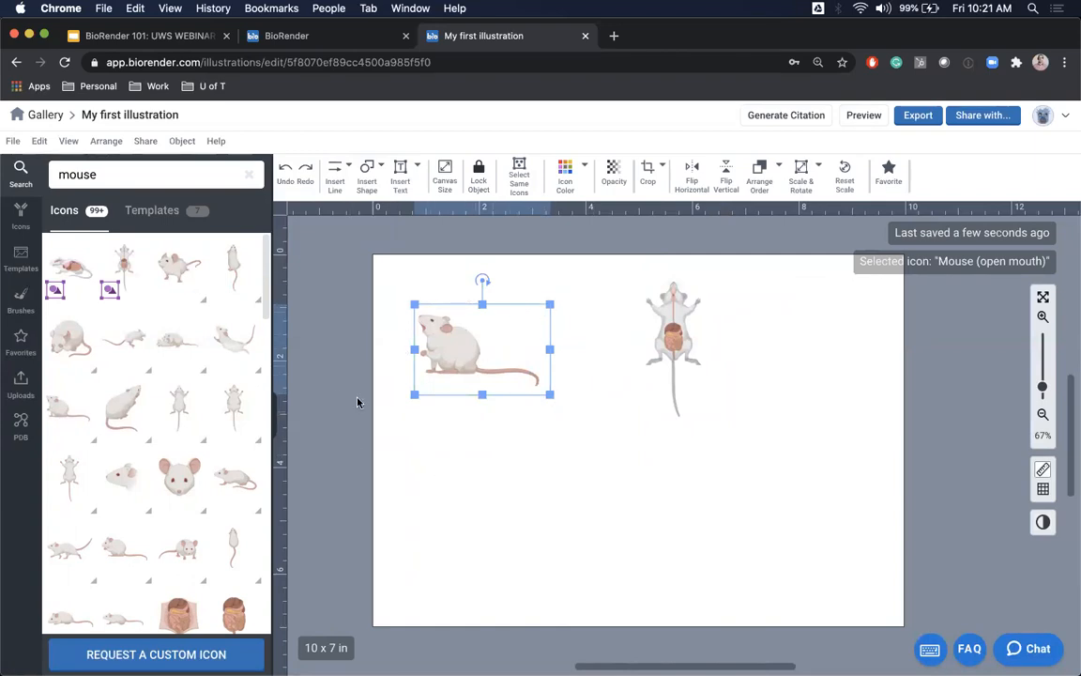
{"action": "left_click", "coordinate": [639, 312]}
{"action": "left_click_drag", "start_coordinate": [458, 342], "coordinate": [424, 297]}
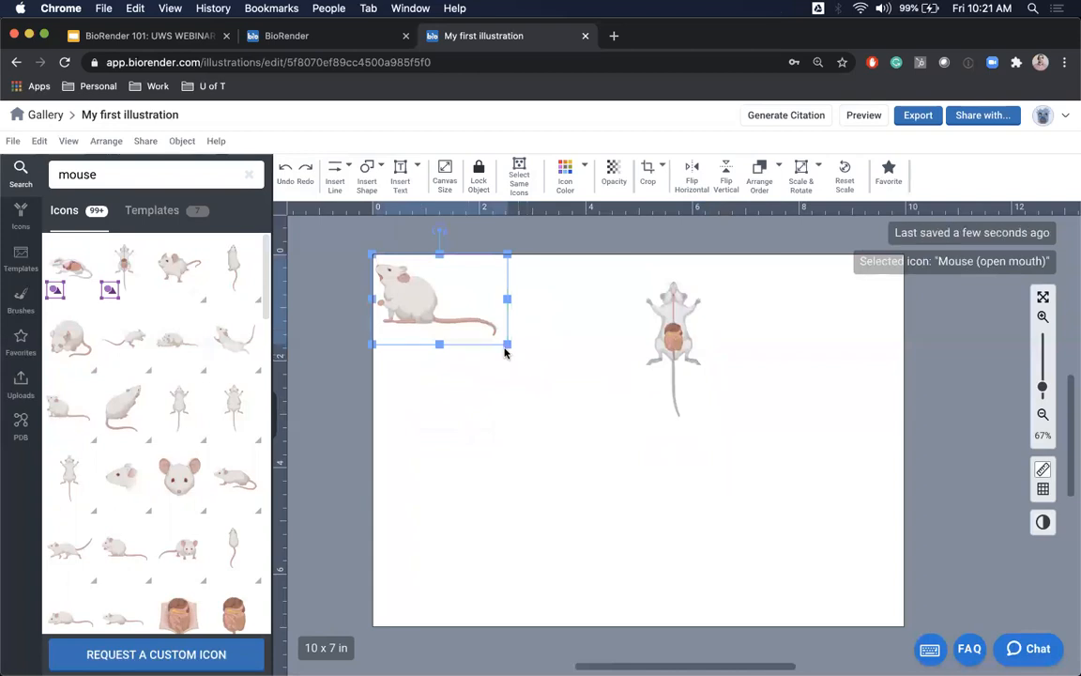
Step: Enlarge the open-mouth mouse to about the full page width, inspect it up close and shrink it back to about 2.5 in wide
{"action": "left_click_drag", "start_coordinate": [508, 345], "coordinate": [554, 405]}
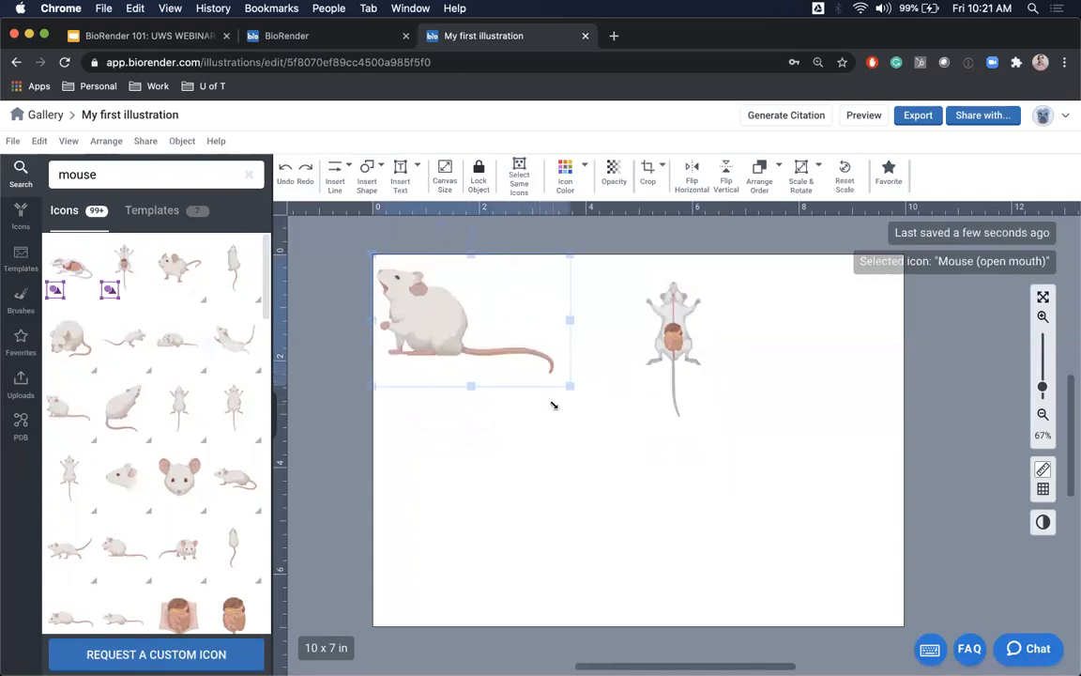
{"action": "left_click_drag", "start_coordinate": [618, 443], "coordinate": [898, 653]}
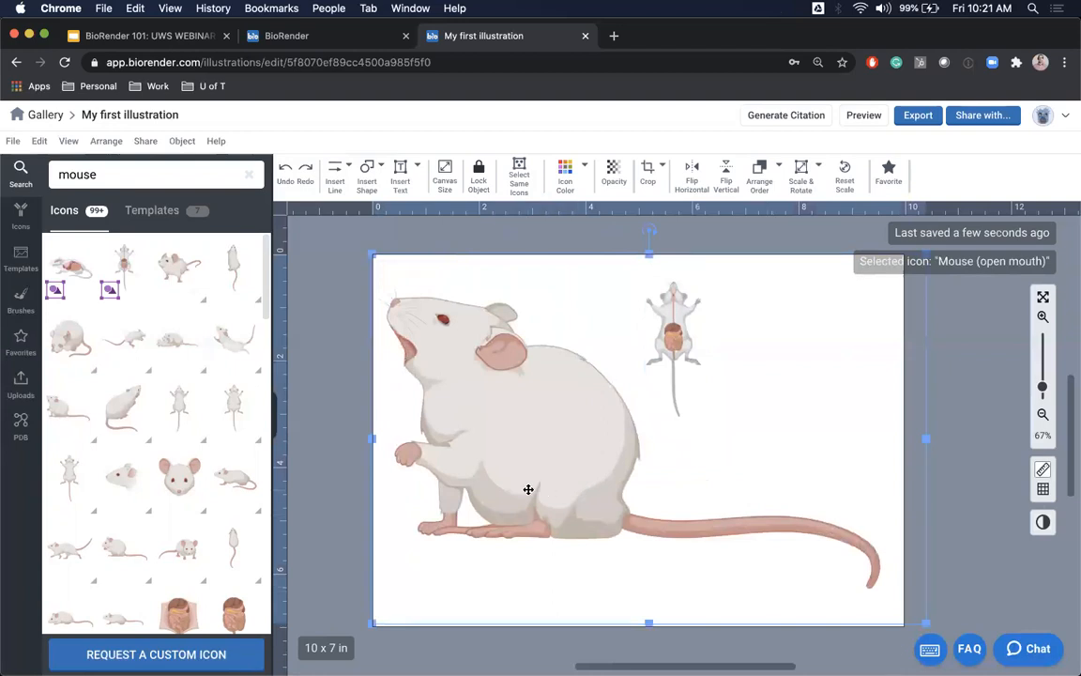
{"action": "scroll", "coordinate": [892, 627], "scroll_direction": "down", "scroll_amount": 2}
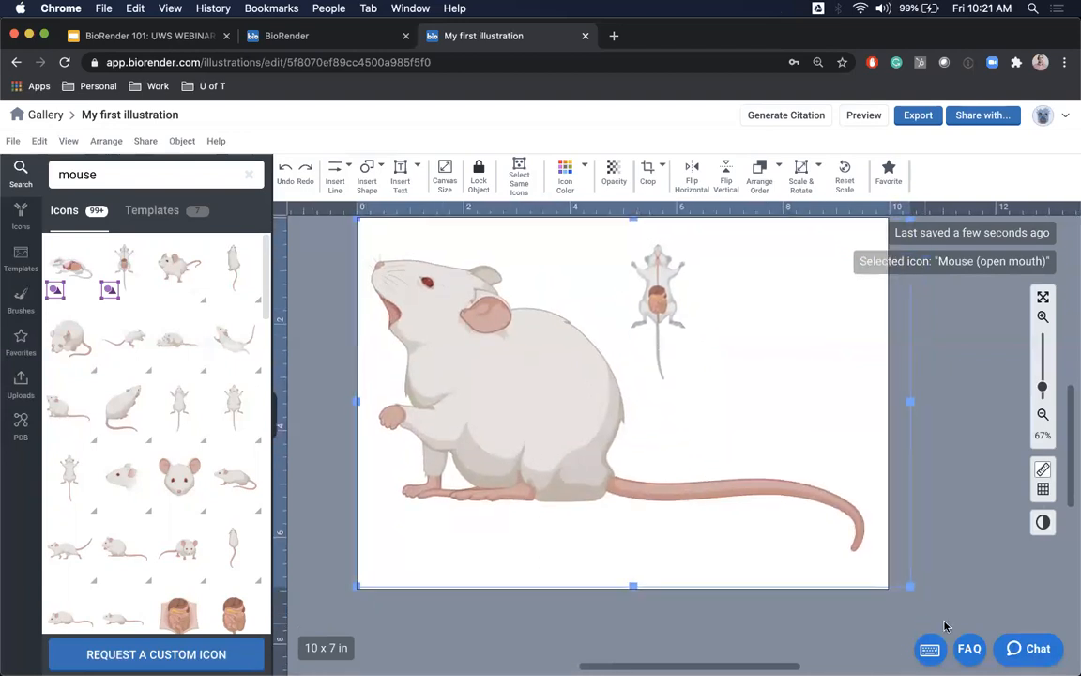
{"action": "scroll", "coordinate": [917, 597], "scroll_direction": "up", "scroll_amount": 1}
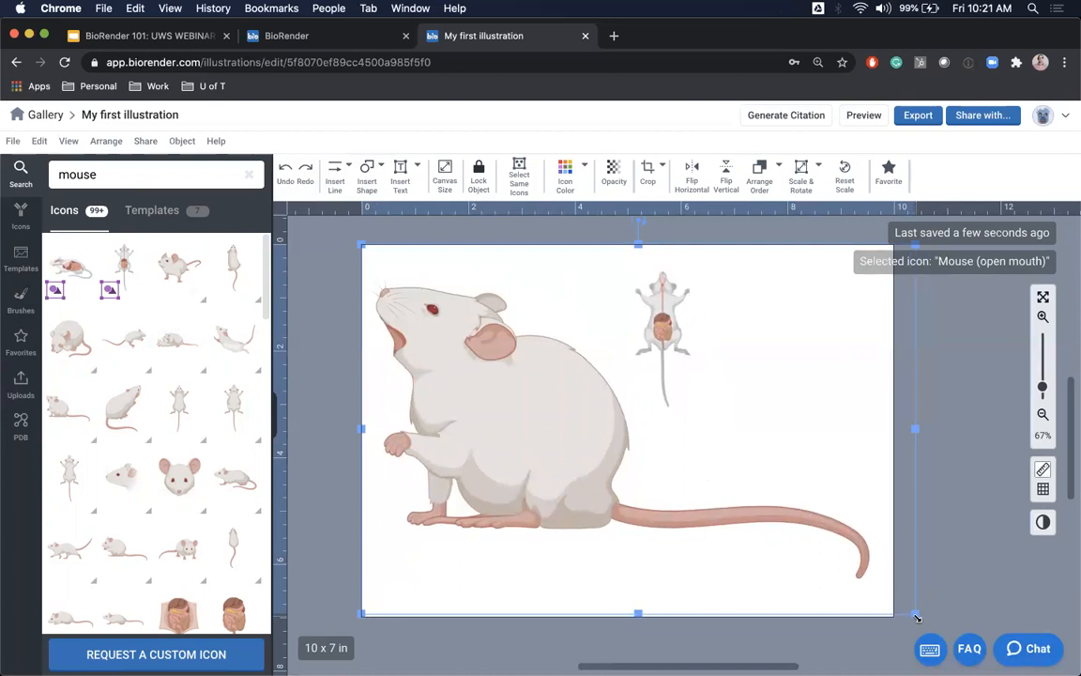
{"action": "left_click", "coordinate": [1043, 318]}
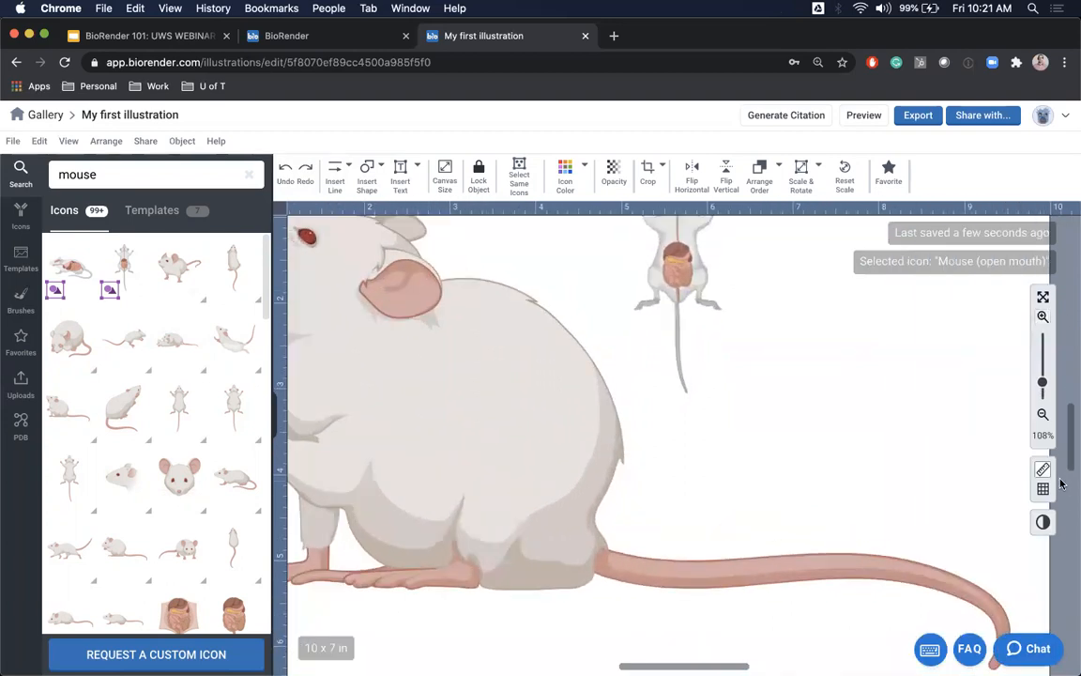
{"action": "left_click", "coordinate": [1043, 415]}
{"action": "left_click", "coordinate": [1042, 415]}
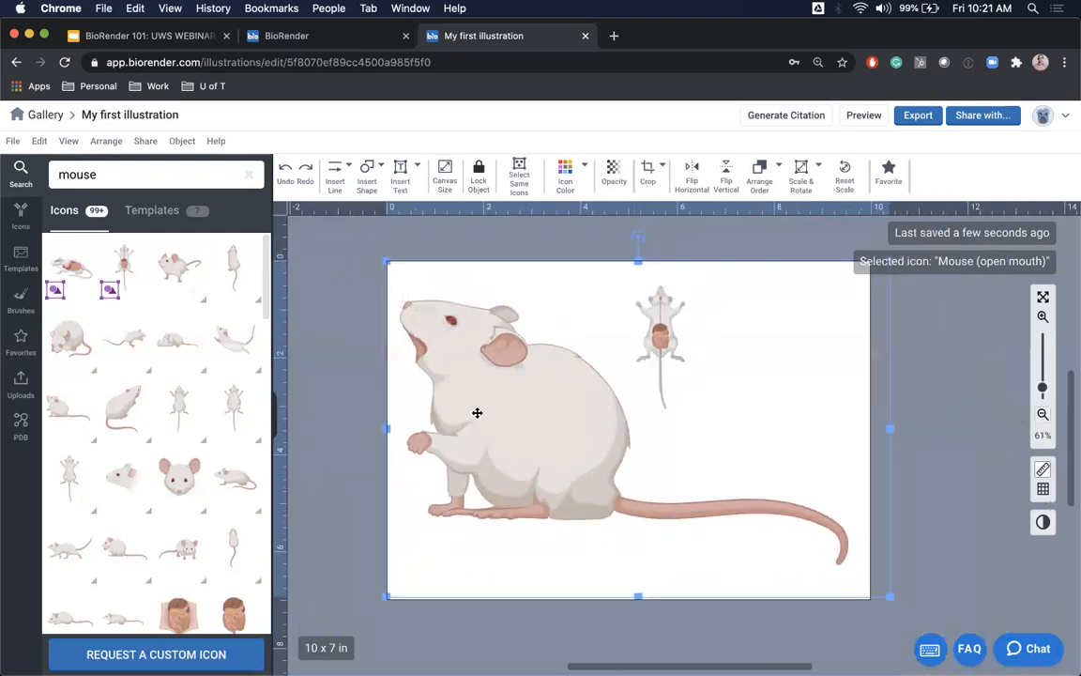
{"action": "left_click_drag", "start_coordinate": [890, 600], "coordinate": [504, 368]}
Step: Enlarge the supine mouse to about 6.8 in tall and move it against the page's right edge
{"action": "left_click", "coordinate": [667, 315]}
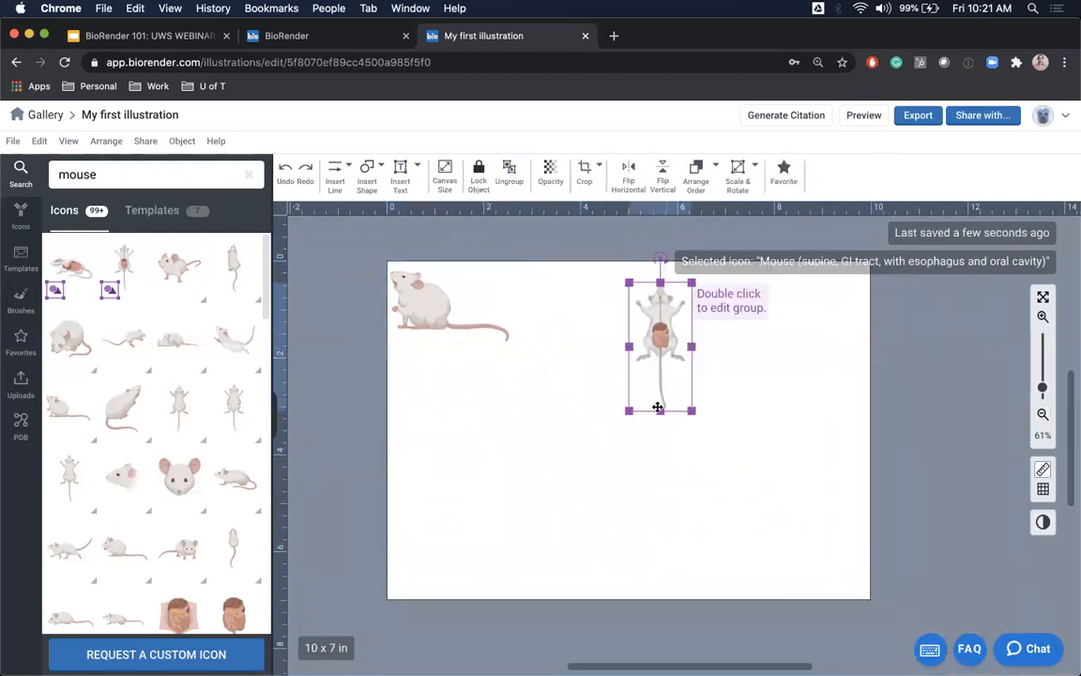
{"action": "left_click_drag", "start_coordinate": [629, 410], "coordinate": [533, 589]}
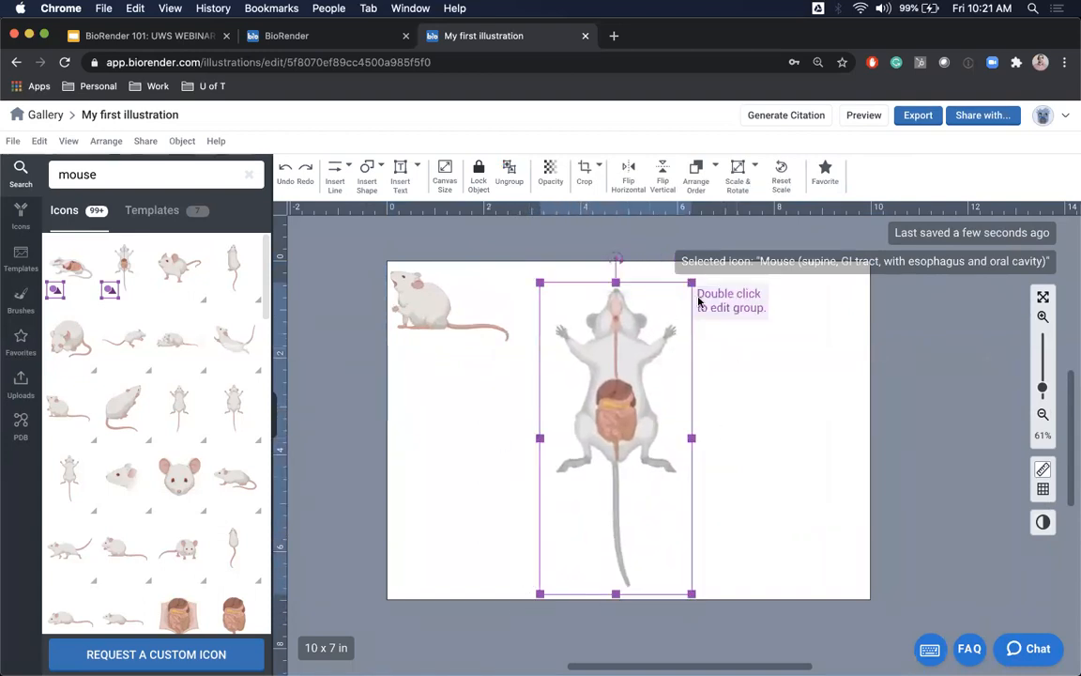
{"action": "left_click_drag", "start_coordinate": [692, 281], "coordinate": [697, 271]}
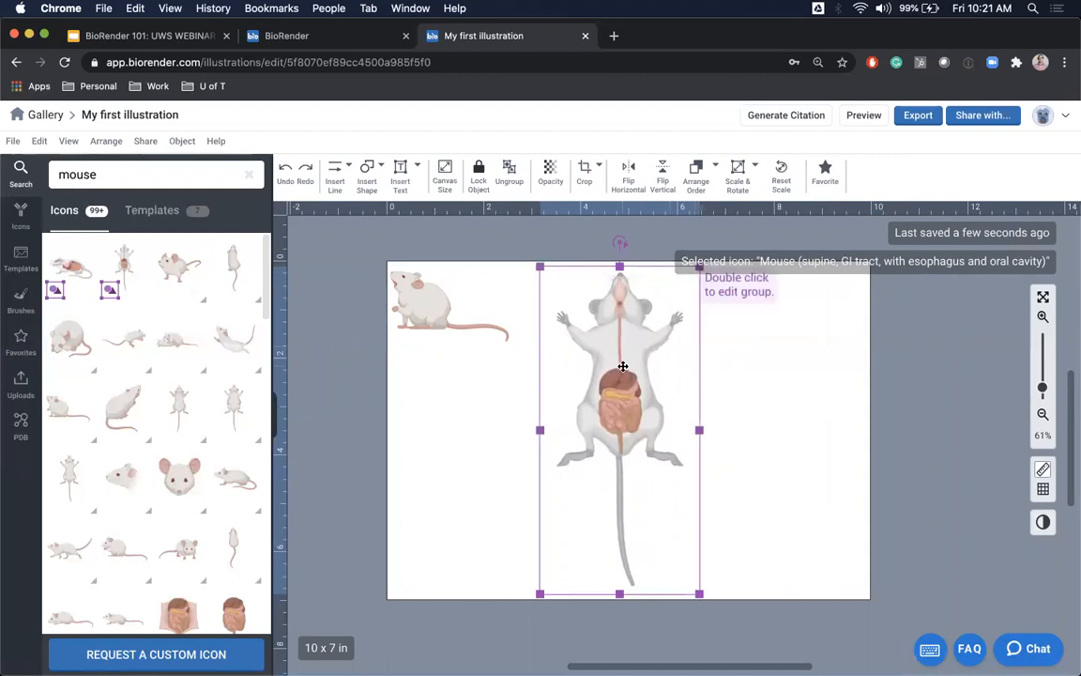
{"action": "left_click_drag", "start_coordinate": [621, 357], "coordinate": [788, 354]}
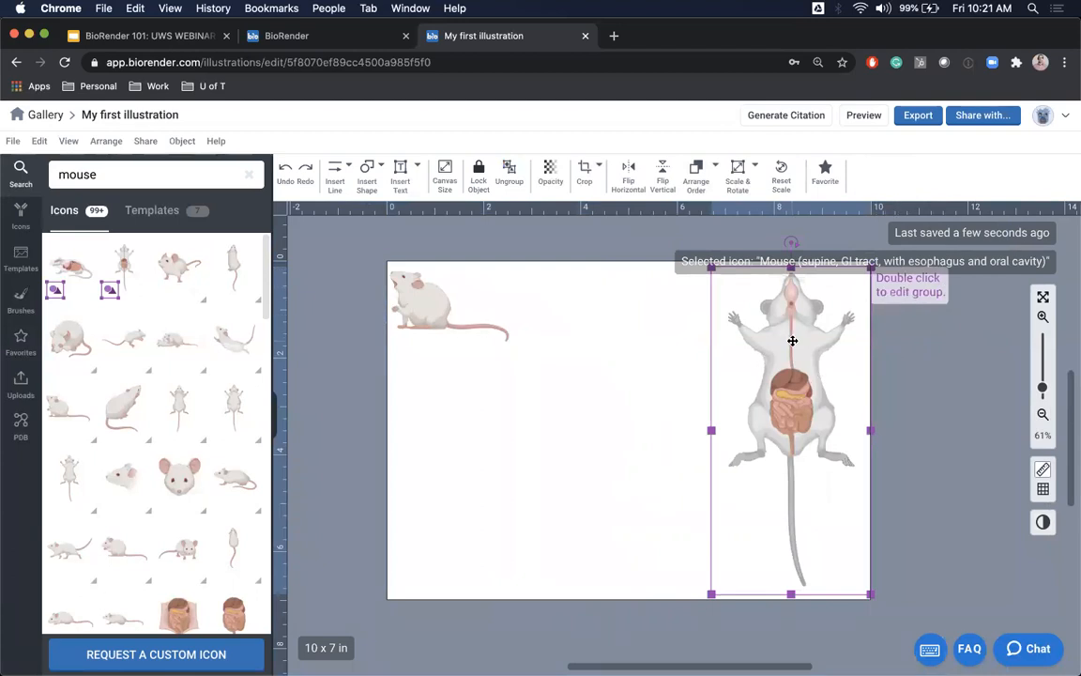
Step: Delete the esophagus and oral cavity from inside the grouped supine mouse icon and exit group editing
{"action": "left_click", "coordinate": [1042, 317]}
{"action": "scroll", "coordinate": [803, 401], "scroll_direction": "right", "scroll_amount": 1}
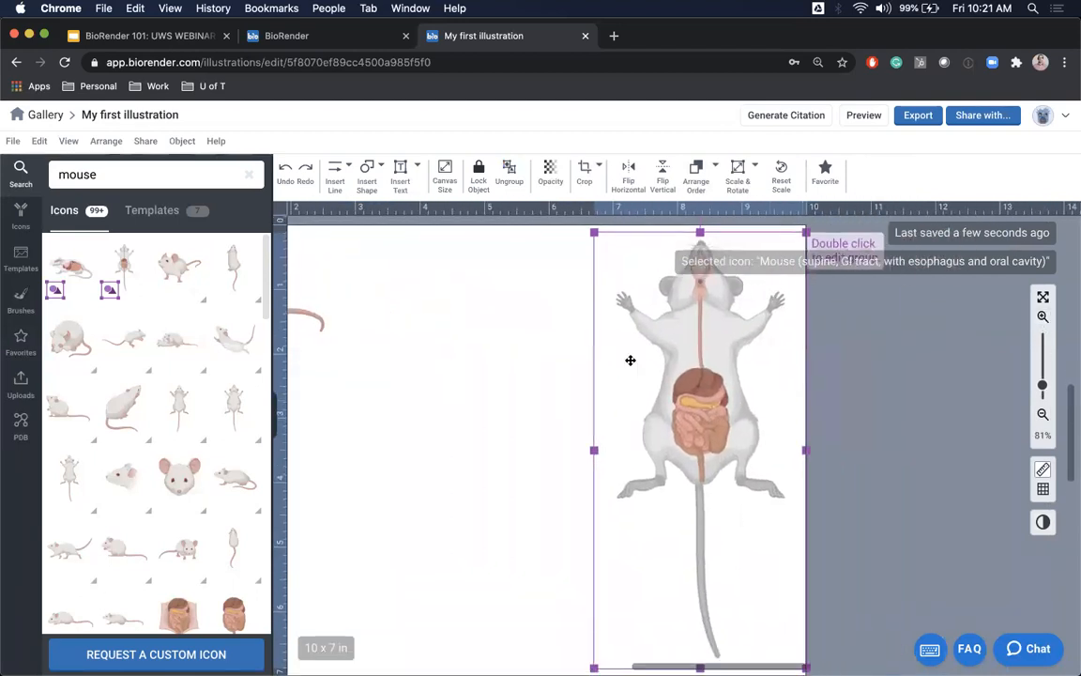
{"action": "double_click", "coordinate": [717, 327]}
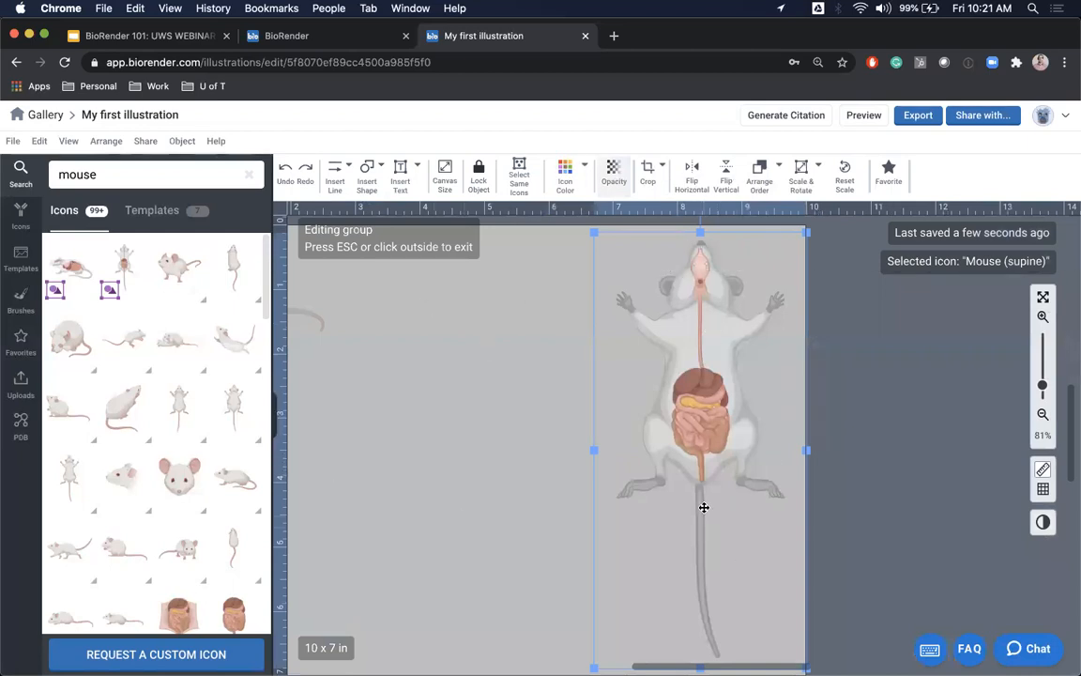
{"action": "left_click", "coordinate": [695, 404]}
{"action": "left_click", "coordinate": [701, 324]}
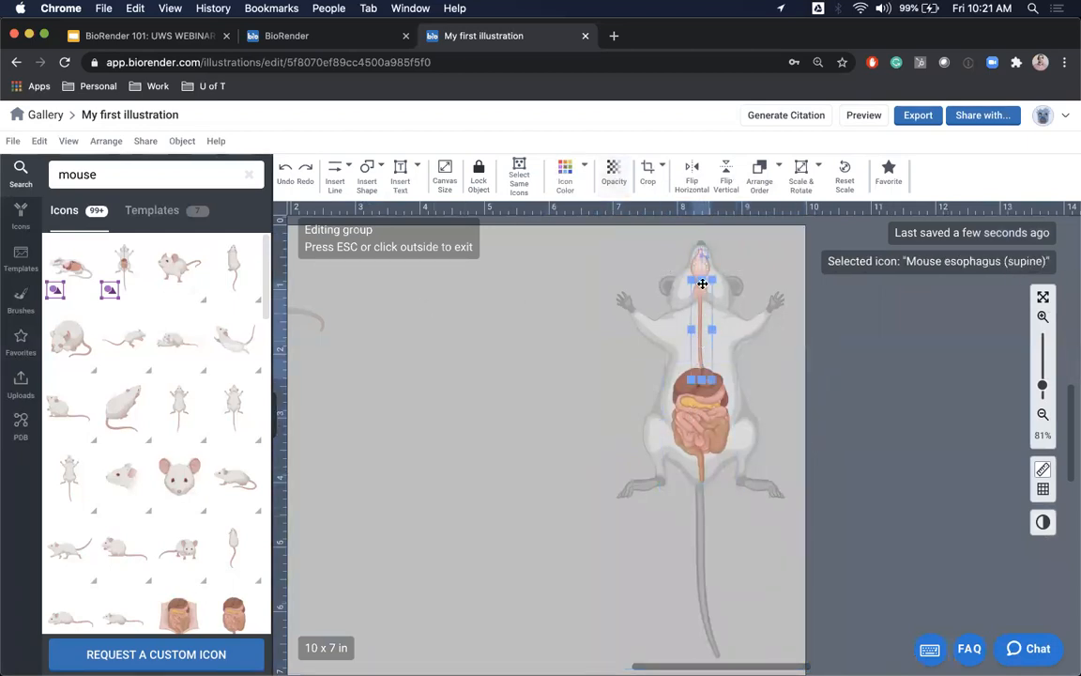
{"action": "left_click", "coordinate": [701, 281]}
{"action": "left_click", "coordinate": [674, 310]}
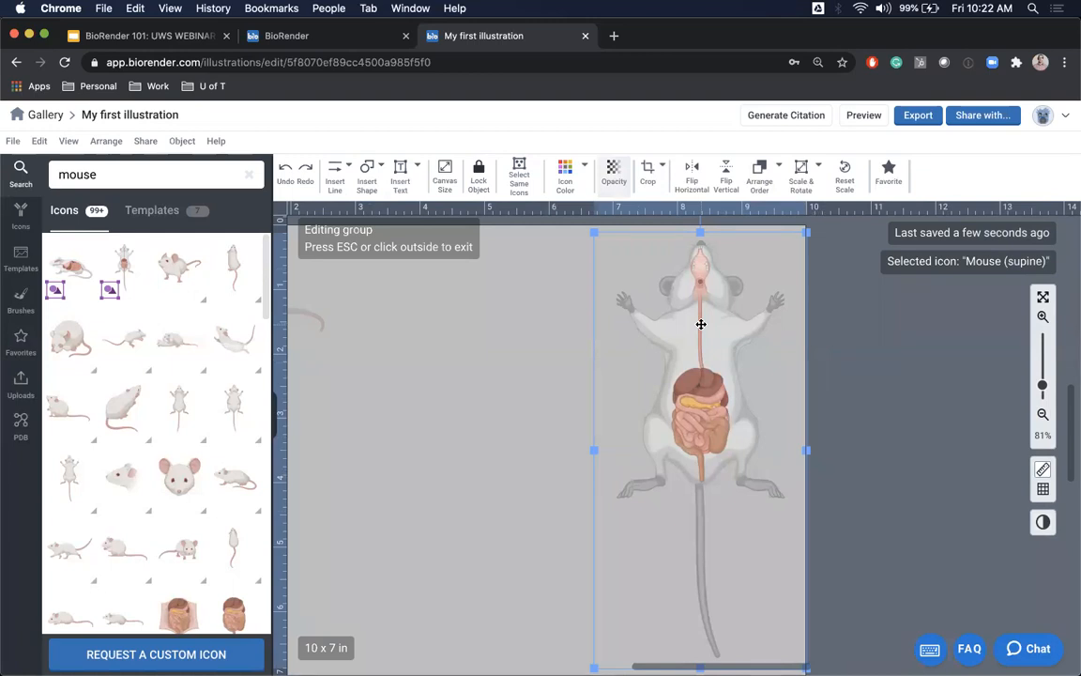
{"action": "left_click", "coordinate": [701, 324]}
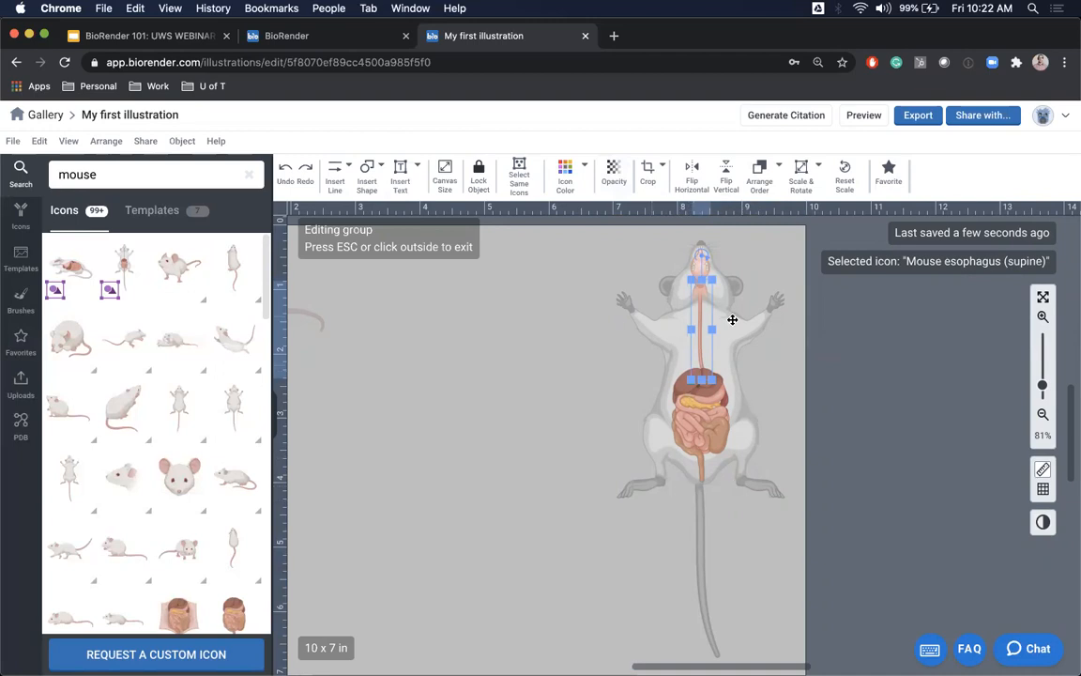
{"action": "key", "text": "BackSpace"}
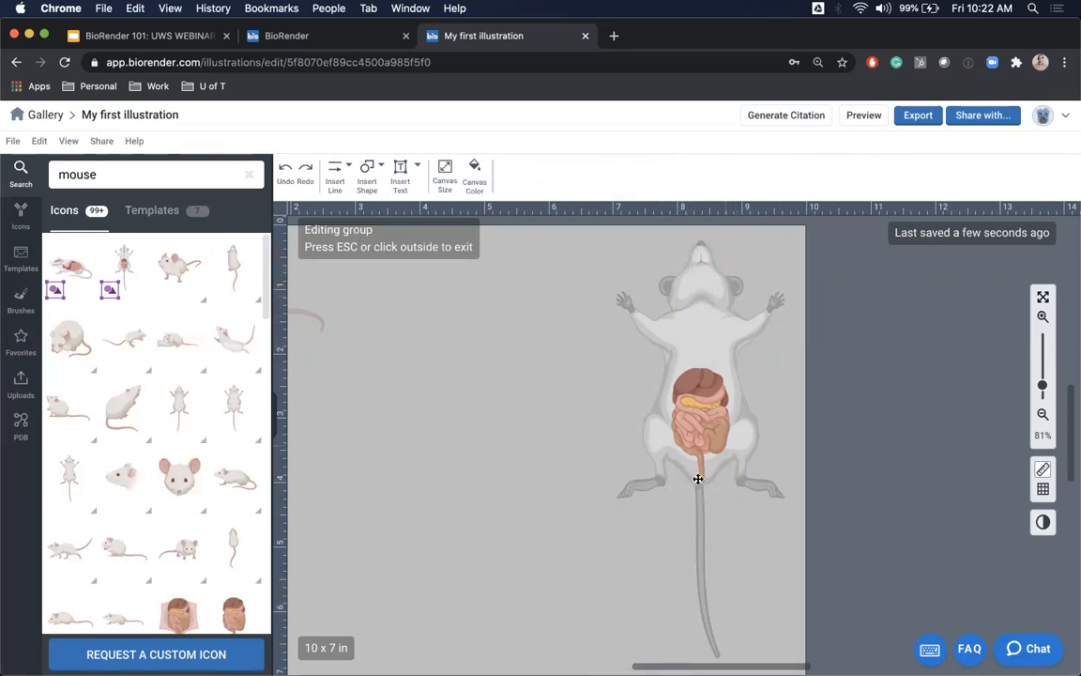
{"action": "left_click", "coordinate": [531, 450]}
Step: Search the icon library for "zoom"
{"action": "scroll", "coordinate": [663, 437], "scroll_direction": "left", "scroll_amount": 1}
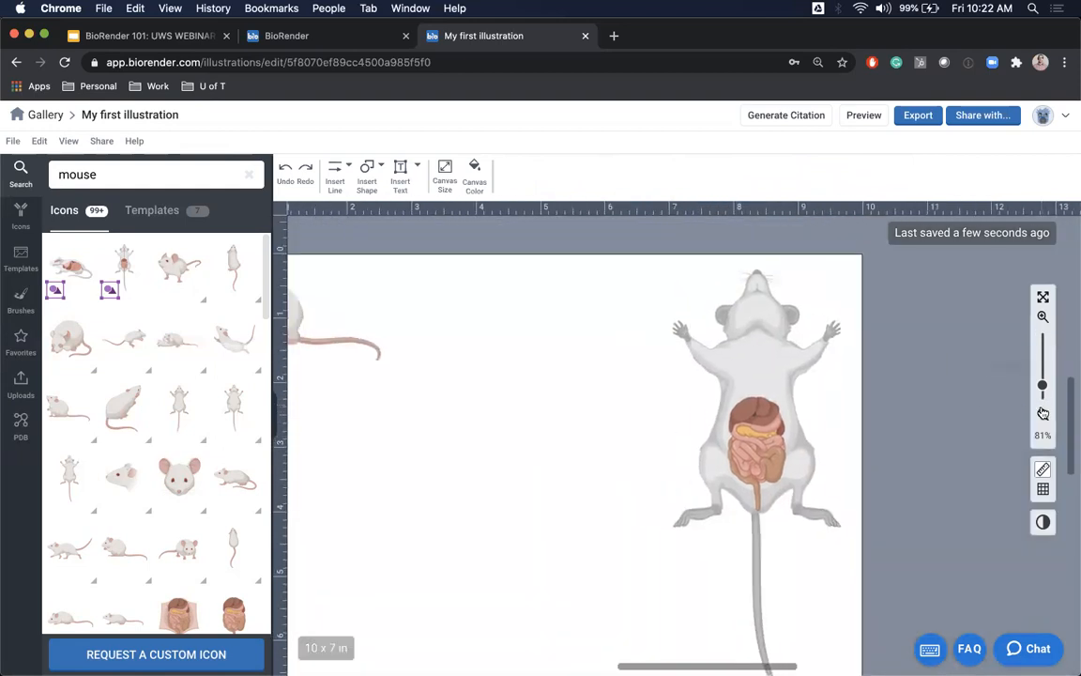
{"action": "left_click", "coordinate": [1043, 414]}
{"action": "left_click", "coordinate": [1042, 414]}
{"action": "scroll", "coordinate": [830, 495], "scroll_direction": "left", "scroll_amount": 2}
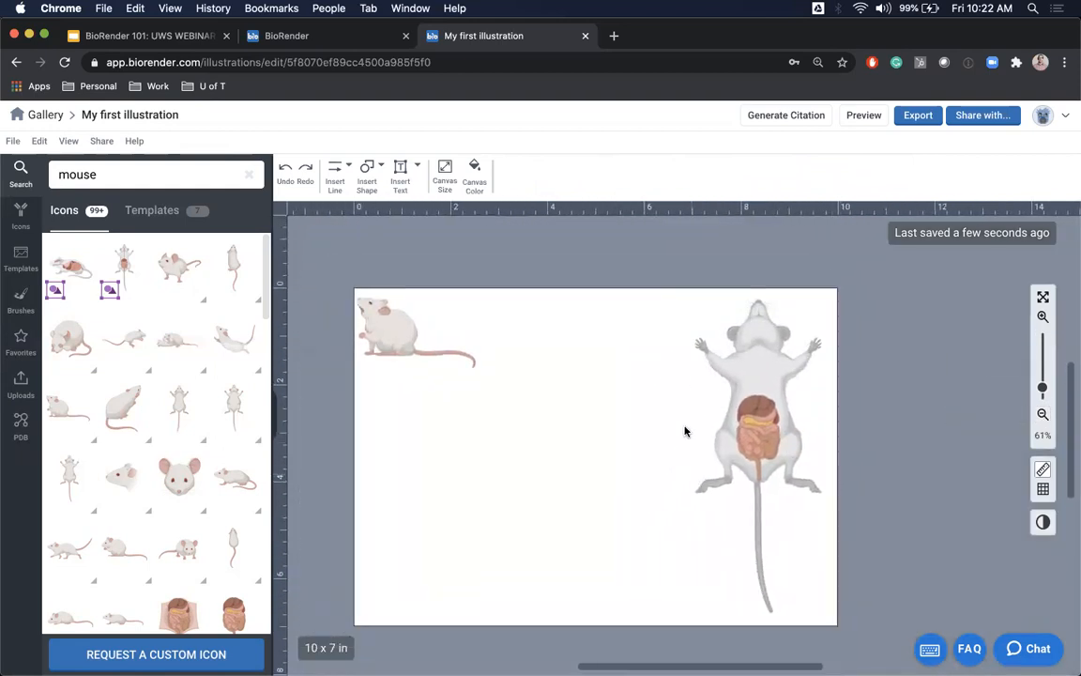
{"action": "left_click", "coordinate": [138, 172]}
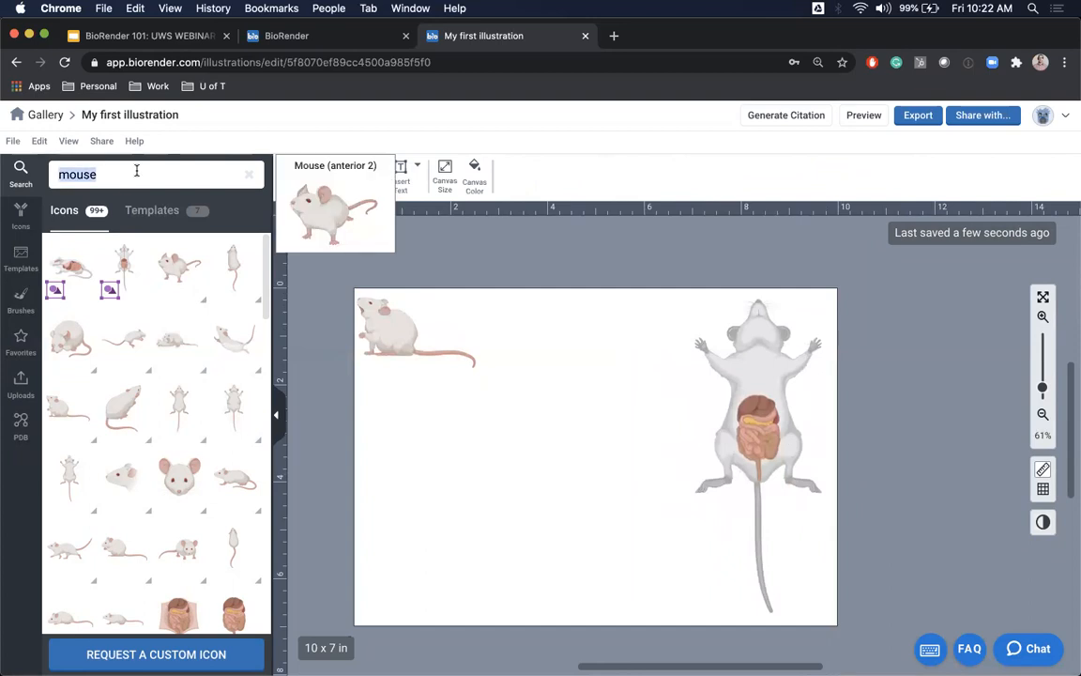
{"action": "mouse_move", "coordinate": [214, 248]}
{"action": "type", "text": "zoom"}
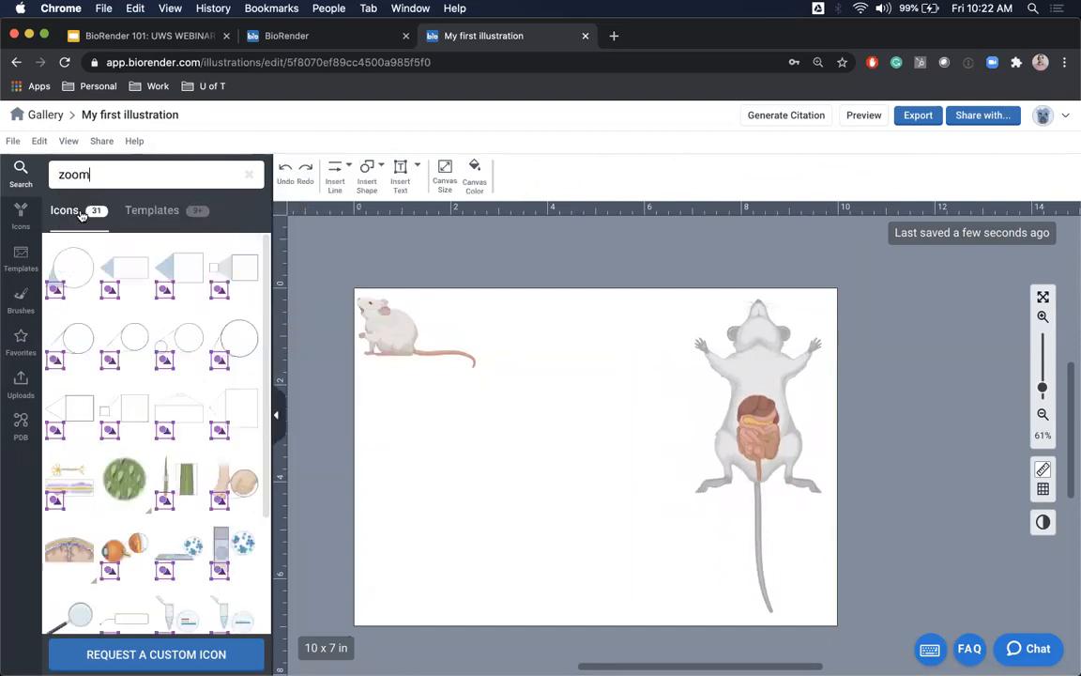
Step: Add the "Zoomed callout (circle to circle, line)" icon, rotated and enlarged, with its small circle over the supine mouse's GI tract and the large circle to its left
{"action": "mouse_move", "coordinate": [187, 349]}
{"action": "left_click_drag", "start_coordinate": [187, 349], "coordinate": [683, 451]}
{"action": "left_click_drag", "start_coordinate": [684, 377], "coordinate": [662, 522]}
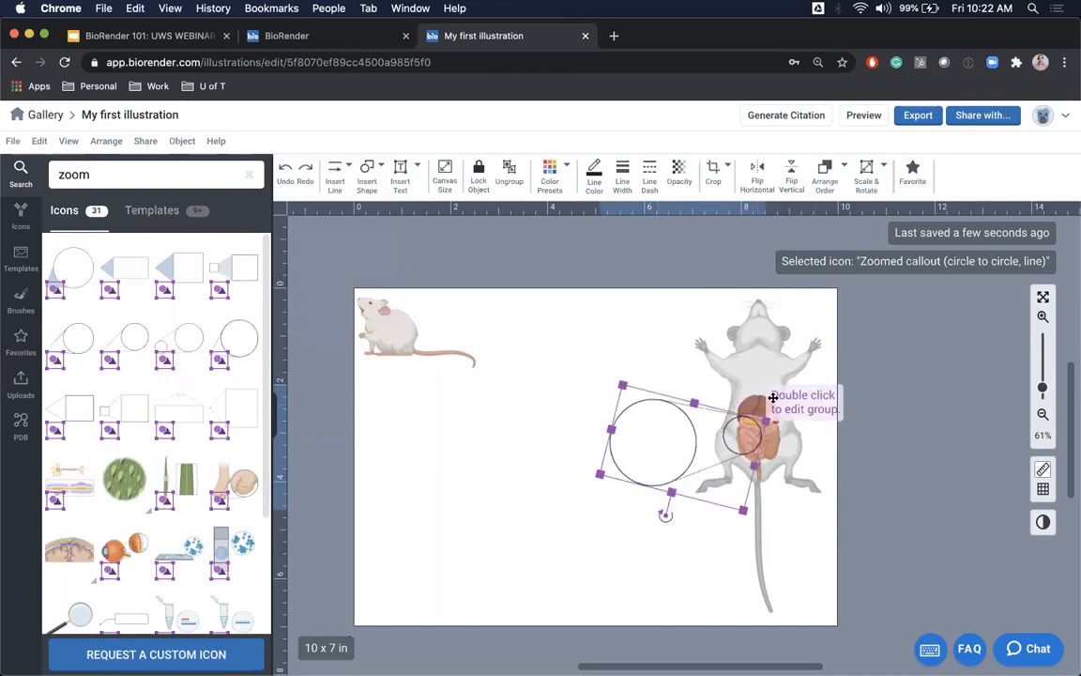
{"action": "left_click_drag", "start_coordinate": [765, 421], "coordinate": [844, 390]}
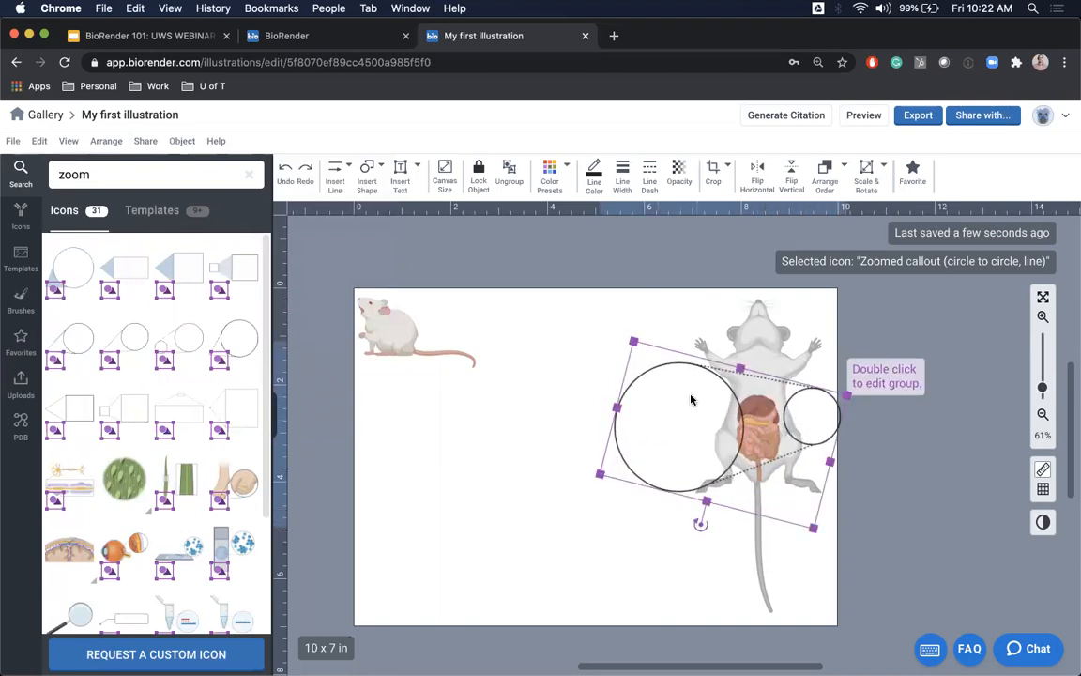
{"action": "left_click_drag", "start_coordinate": [693, 366], "coordinate": [643, 380]}
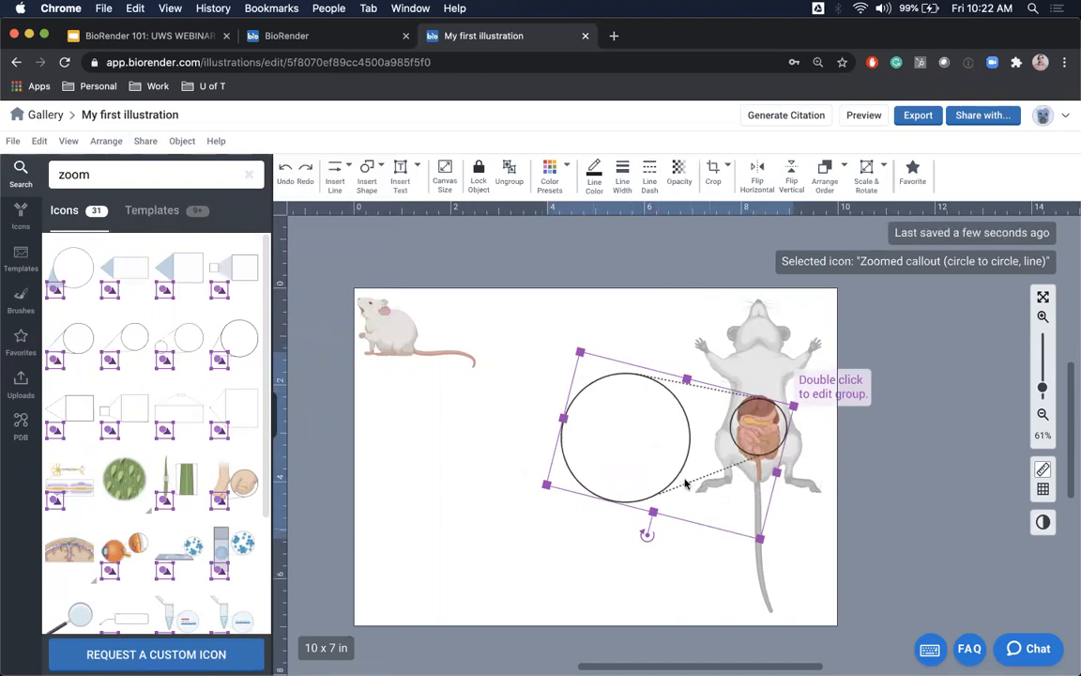
Step: Duplicate the supine mouse and place the copy over the callout's large circle
{"action": "left_click", "coordinate": [832, 301]}
{"action": "left_click", "coordinate": [757, 355]}
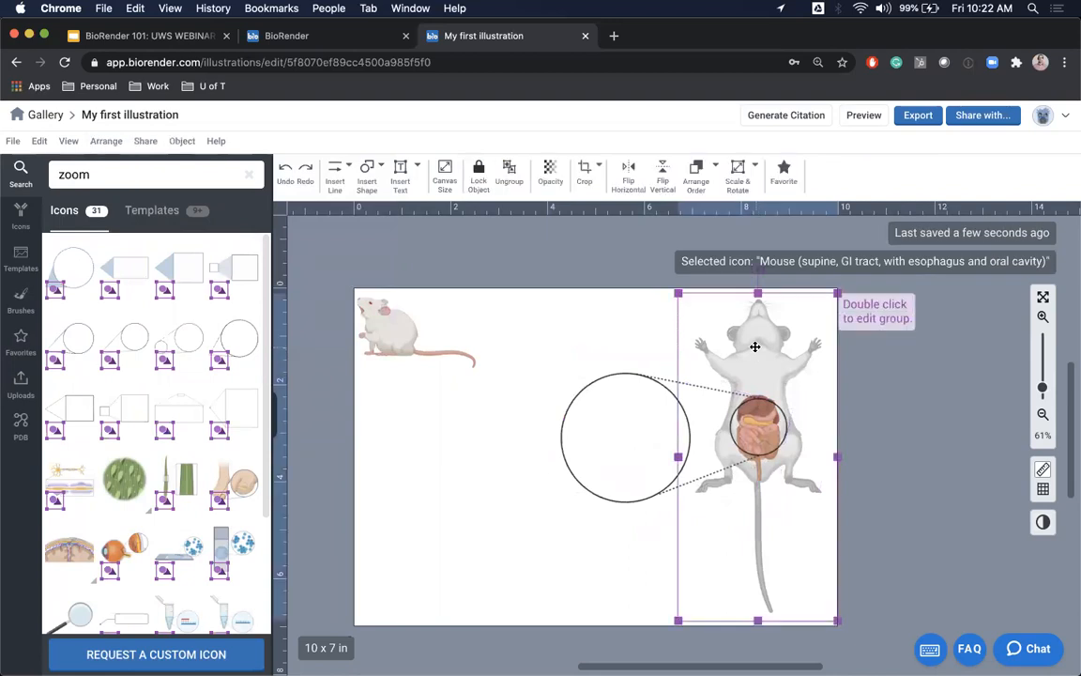
{"action": "left_click_drag", "start_coordinate": [770, 354], "coordinate": [591, 328]}
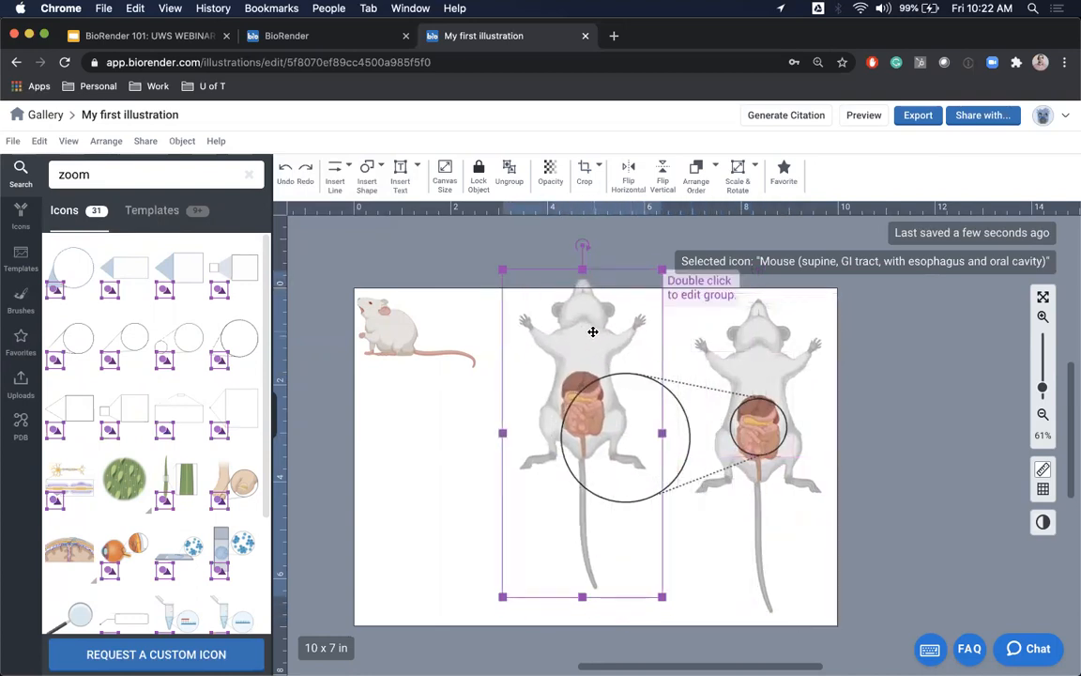
Step: Enlarge the mouse copy to about 7.1 in wide and position it so its GI tract fills the callout's large circle
{"action": "left_click_drag", "start_coordinate": [661, 595], "coordinate": [761, 675]}
{"action": "left_click_drag", "start_coordinate": [610, 545], "coordinate": [583, 463]}
{"action": "scroll", "coordinate": [470, 572], "scroll_direction": "down", "scroll_amount": 5}
{"action": "scroll", "coordinate": [470, 571], "scroll_direction": "right", "scroll_amount": 3}
{"action": "left_click_drag", "start_coordinate": [652, 602], "coordinate": [719, 647]}
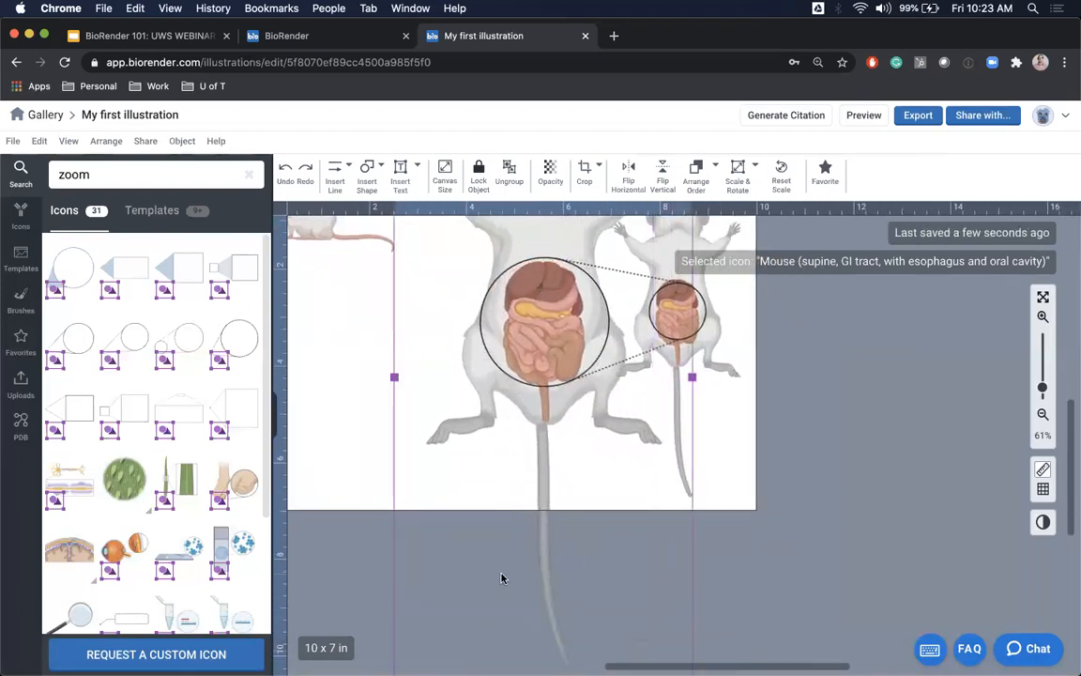
{"action": "scroll", "coordinate": [502, 578], "scroll_direction": "up", "scroll_amount": 3}
{"action": "scroll", "coordinate": [502, 578], "scroll_direction": "left", "scroll_amount": 2}
{"action": "scroll", "coordinate": [481, 356], "scroll_direction": "up", "scroll_amount": 3}
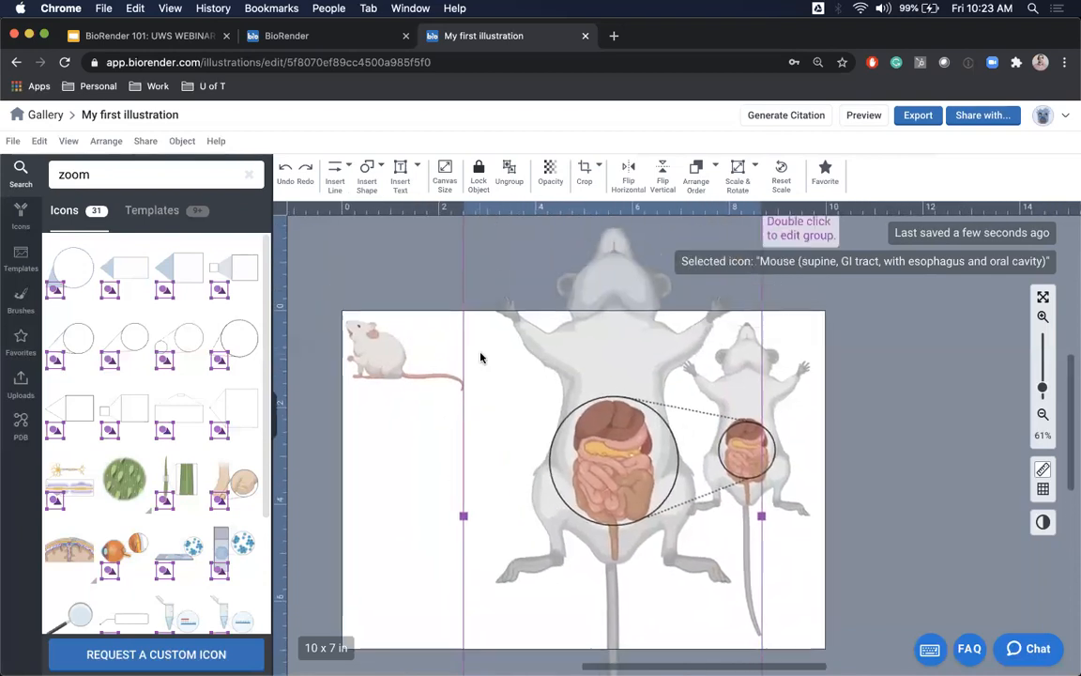
{"action": "left_click_drag", "start_coordinate": [469, 262], "coordinate": [384, 199]}
{"action": "left_click_drag", "start_coordinate": [595, 338], "coordinate": [618, 394]}
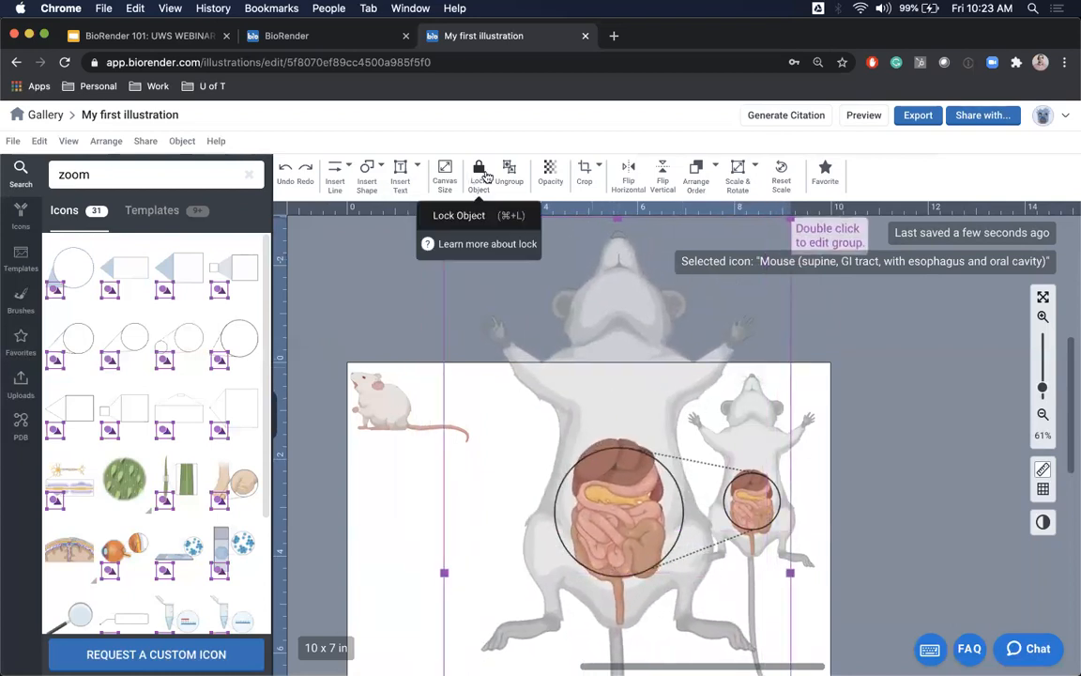
Step: Crop the enlarged mouse copy with a circle crop matched to the callout's large circle, leaving only its GI tract area
{"action": "left_click", "coordinate": [594, 178]}
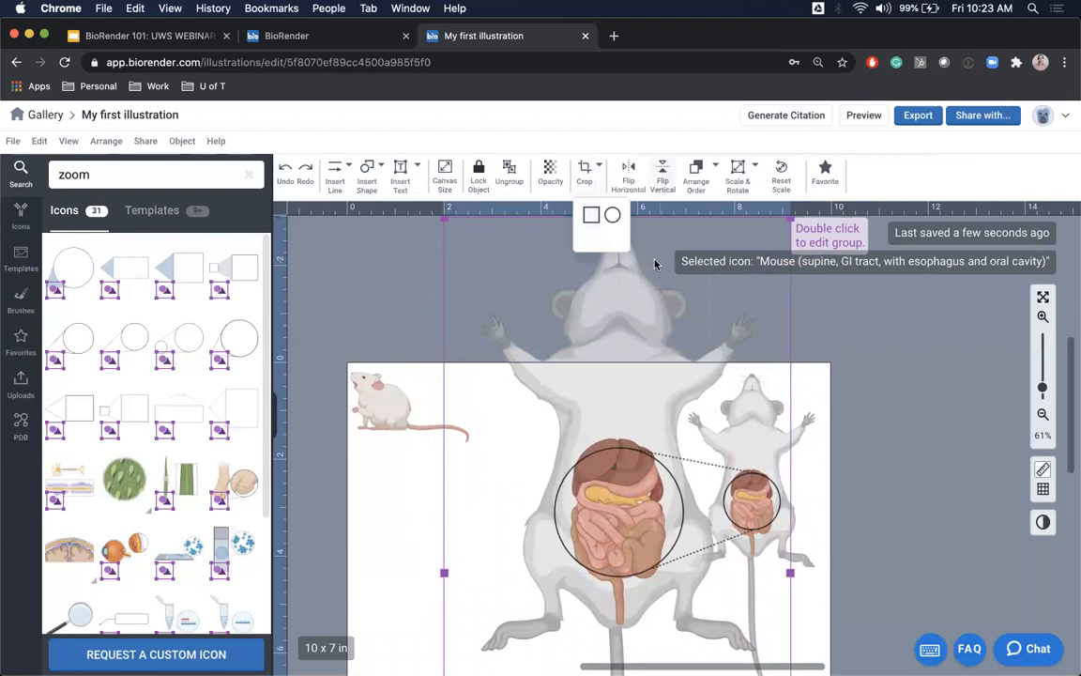
{"action": "left_click", "coordinate": [613, 216]}
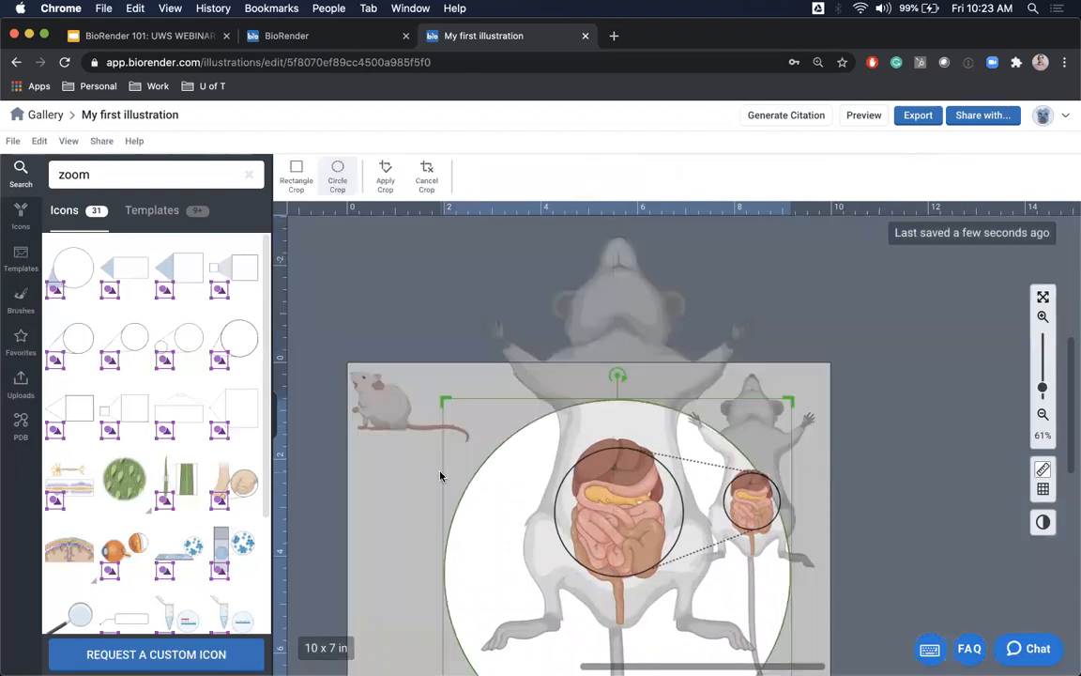
{"action": "left_click_drag", "start_coordinate": [541, 456], "coordinate": [581, 459]}
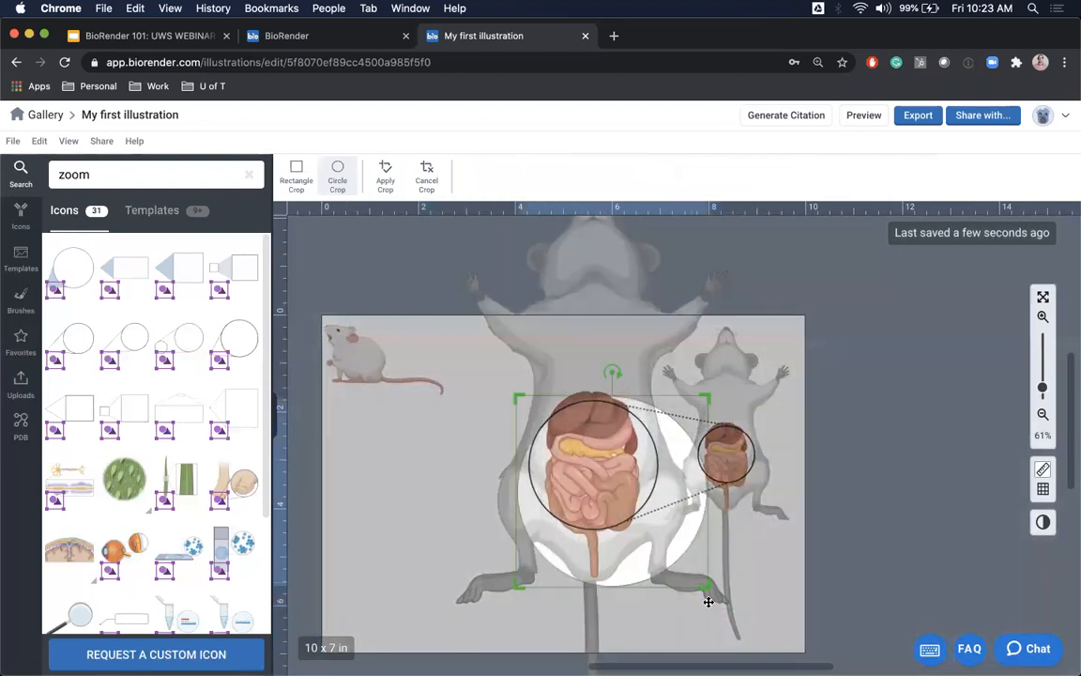
{"action": "left_click_drag", "start_coordinate": [711, 588], "coordinate": [647, 521]}
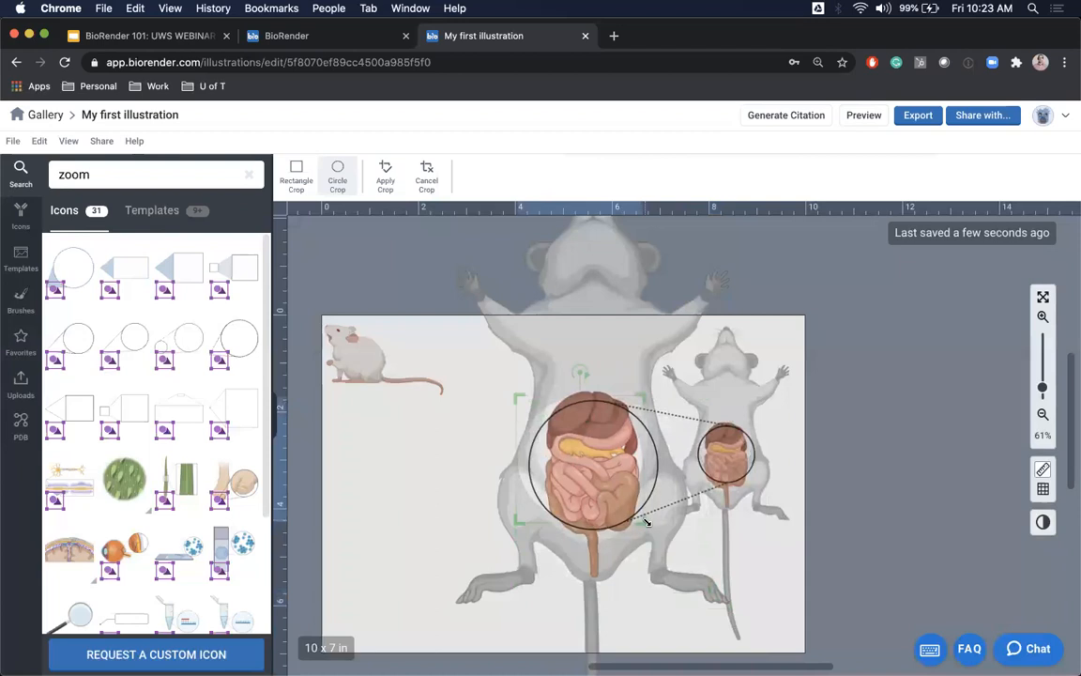
{"action": "left_click_drag", "start_coordinate": [608, 484], "coordinate": [620, 491]}
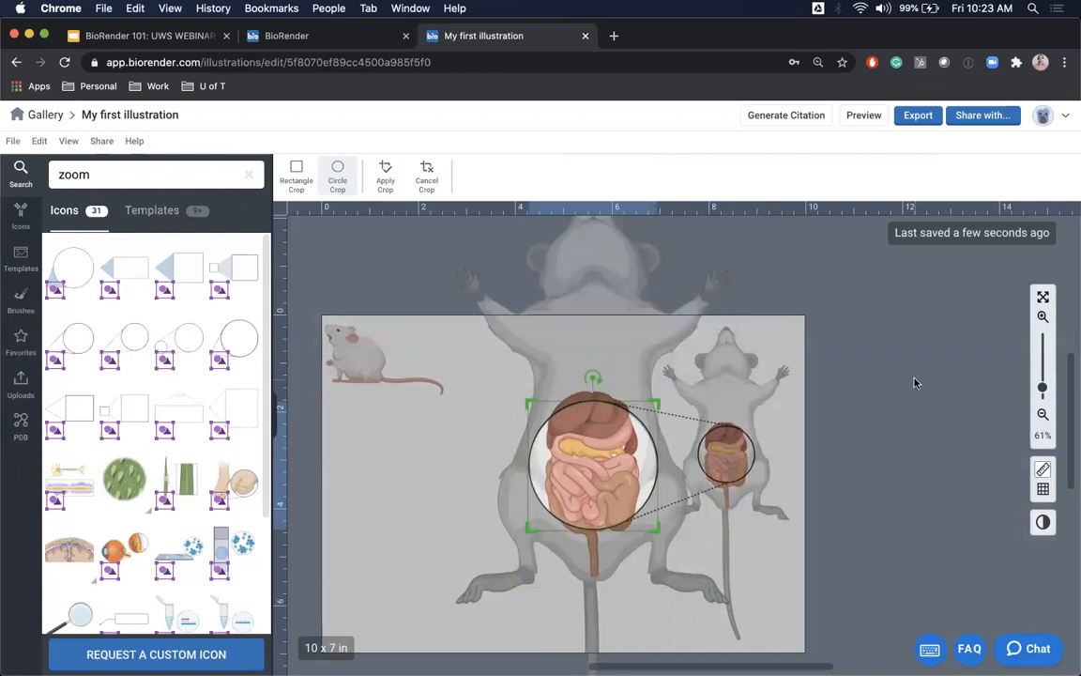
{"action": "left_click", "coordinate": [380, 171]}
{"action": "left_click", "coordinate": [596, 451]}
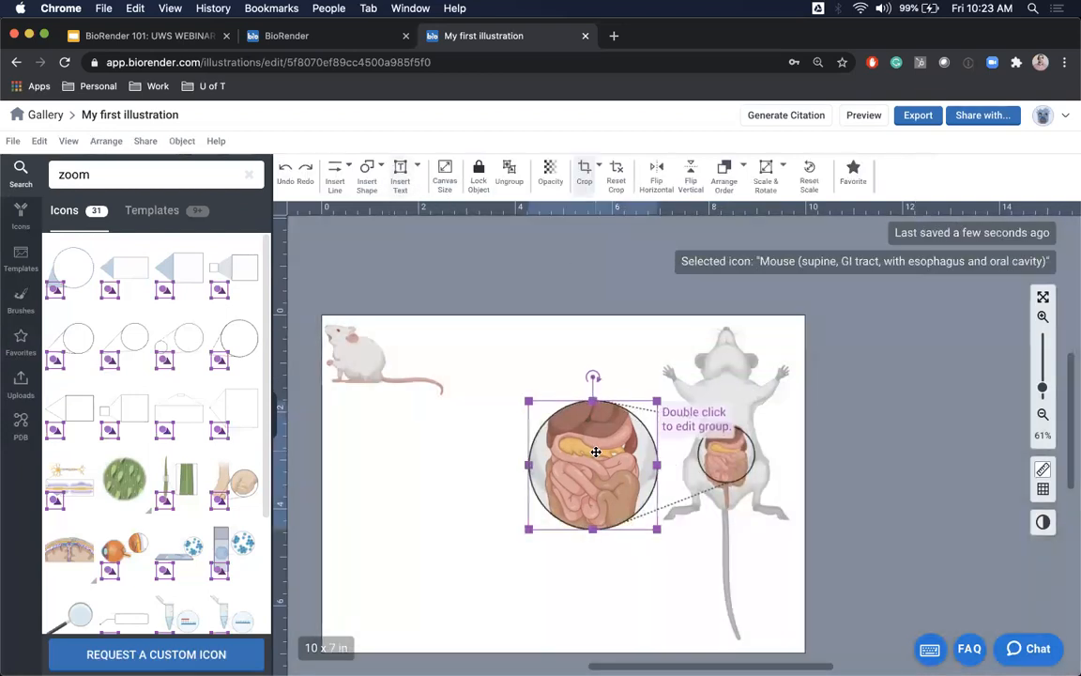
{"action": "left_click", "coordinate": [573, 310]}
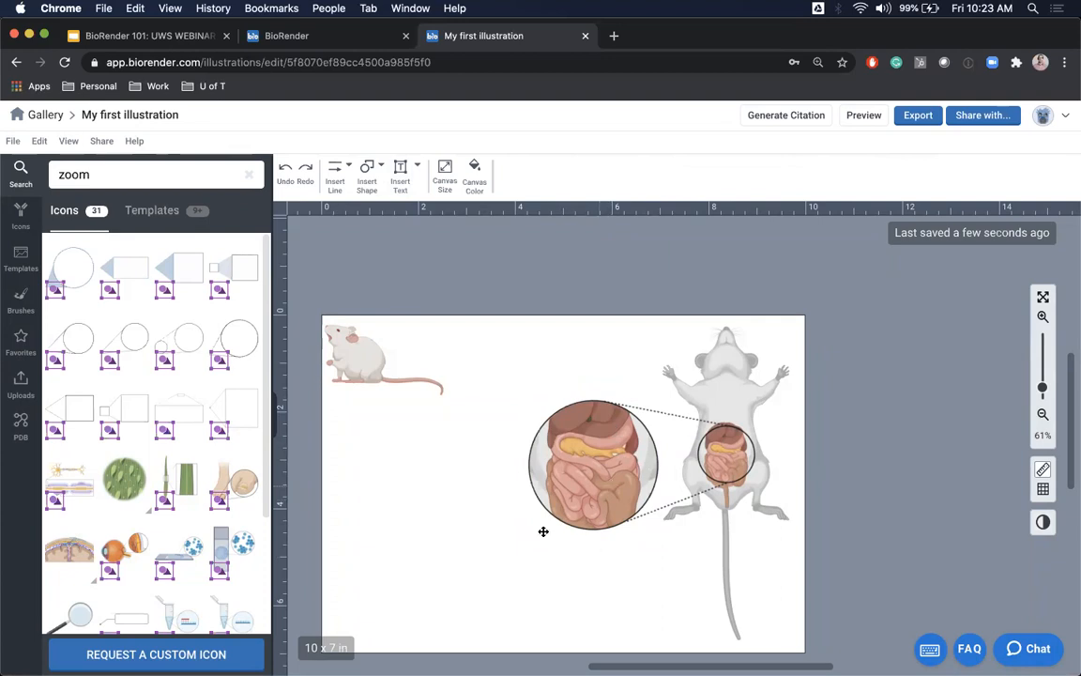
{"action": "scroll", "coordinate": [463, 562], "scroll_direction": "left", "scroll_amount": 3}
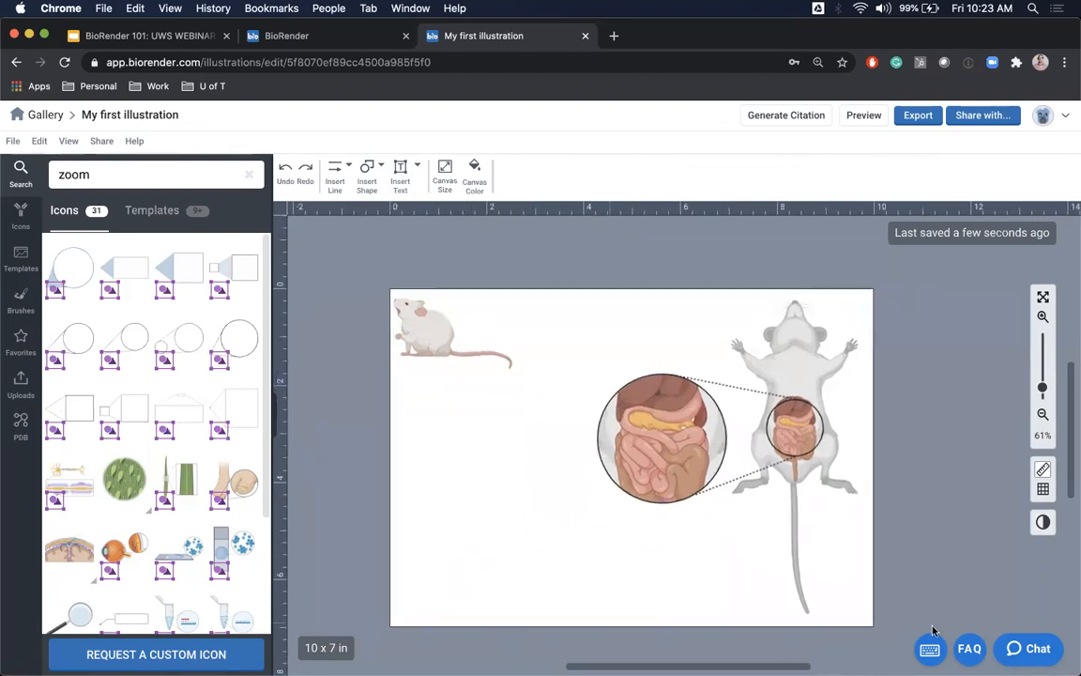
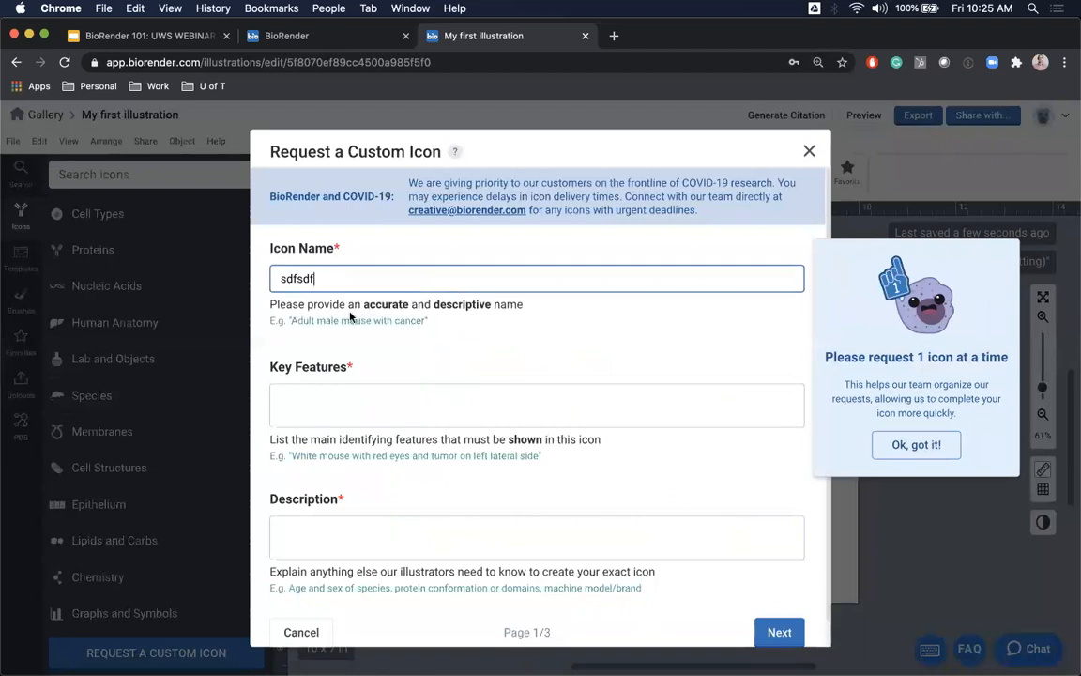
Step: Fill the custom icon request with key features "asdfsf" and description "asdfsdf", advance to its second page, and cancel the request
{"action": "scroll", "coordinate": [778, 379], "scroll_direction": "down", "scroll_amount": 1}
{"action": "type", "text": "asdfsf"}
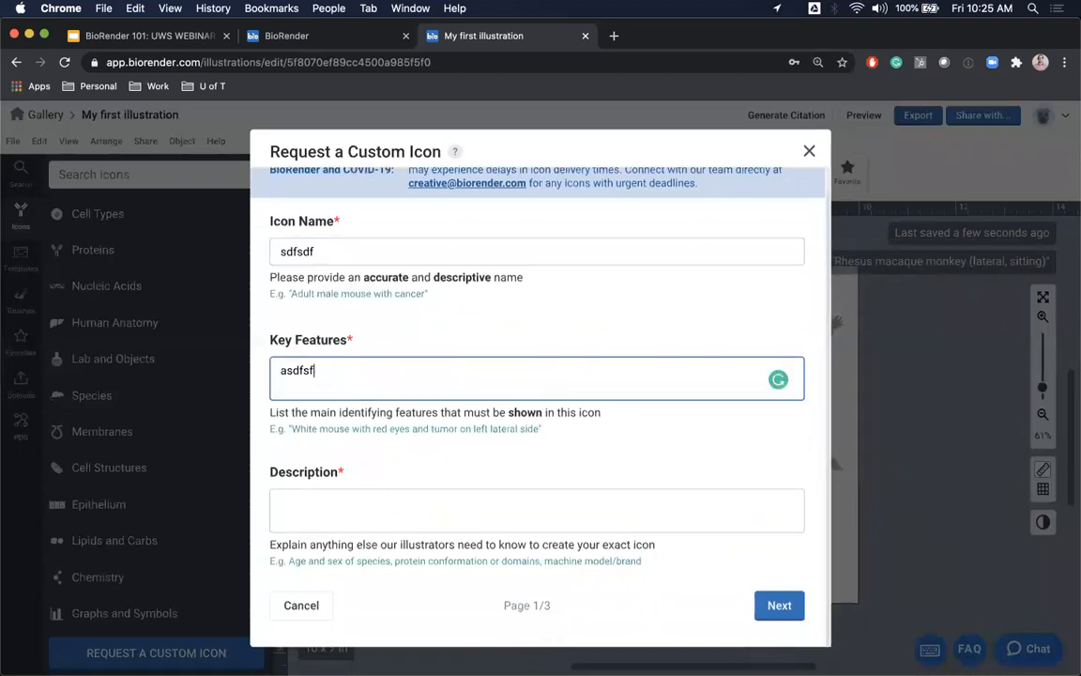
{"action": "left_click", "coordinate": [369, 509]}
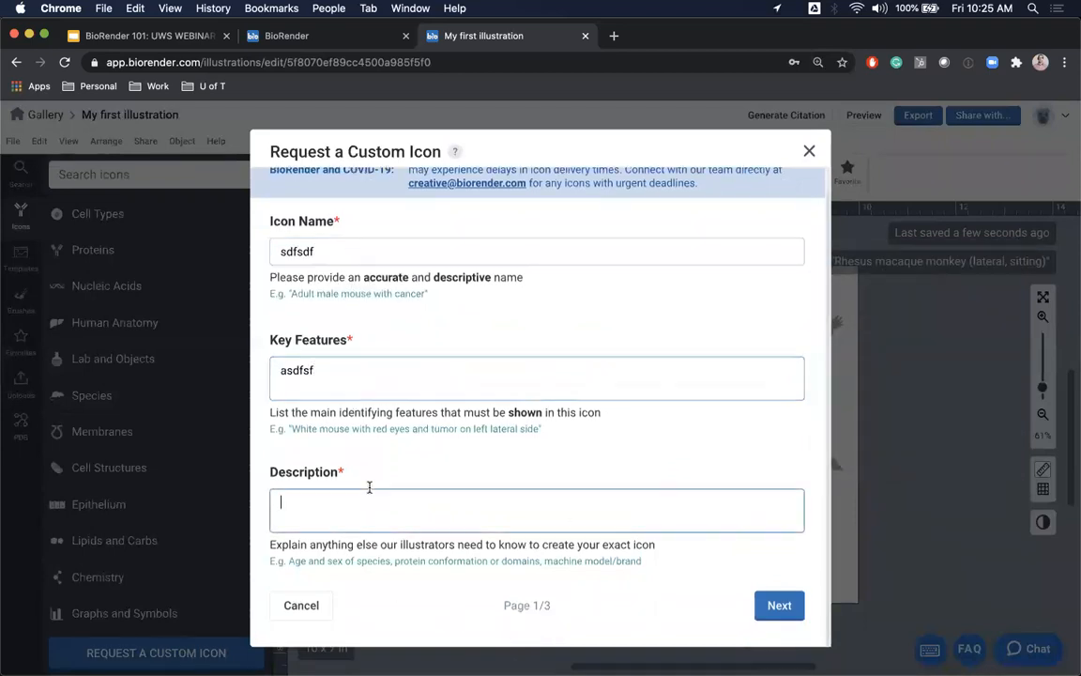
{"action": "type", "text": "asdfsdf"}
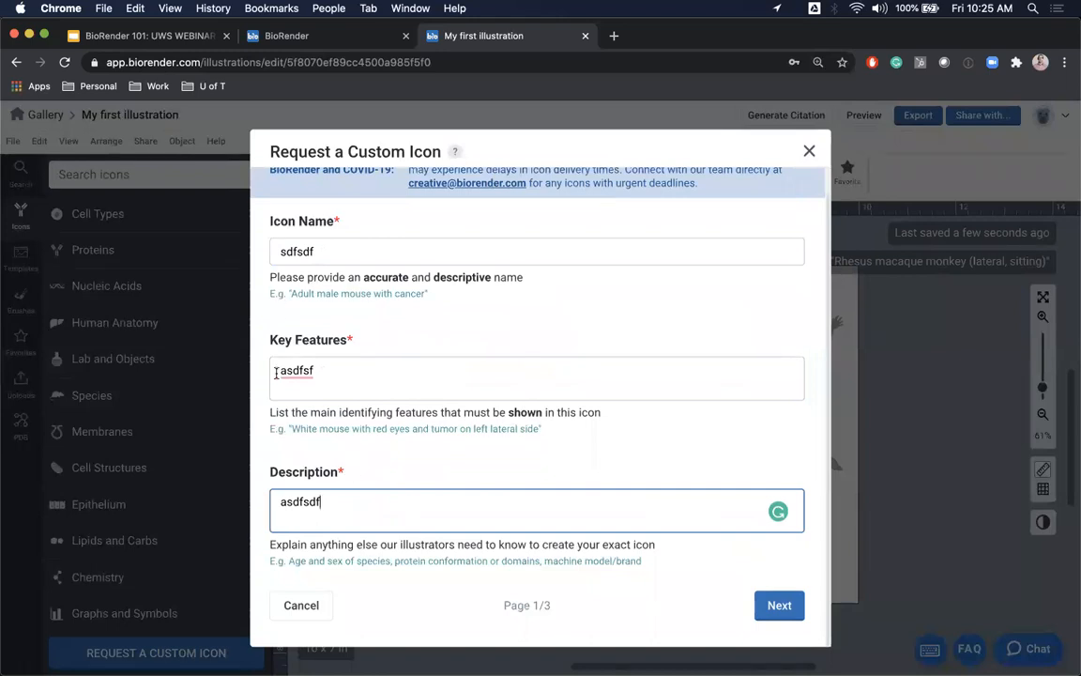
{"action": "left_click", "coordinate": [790, 610]}
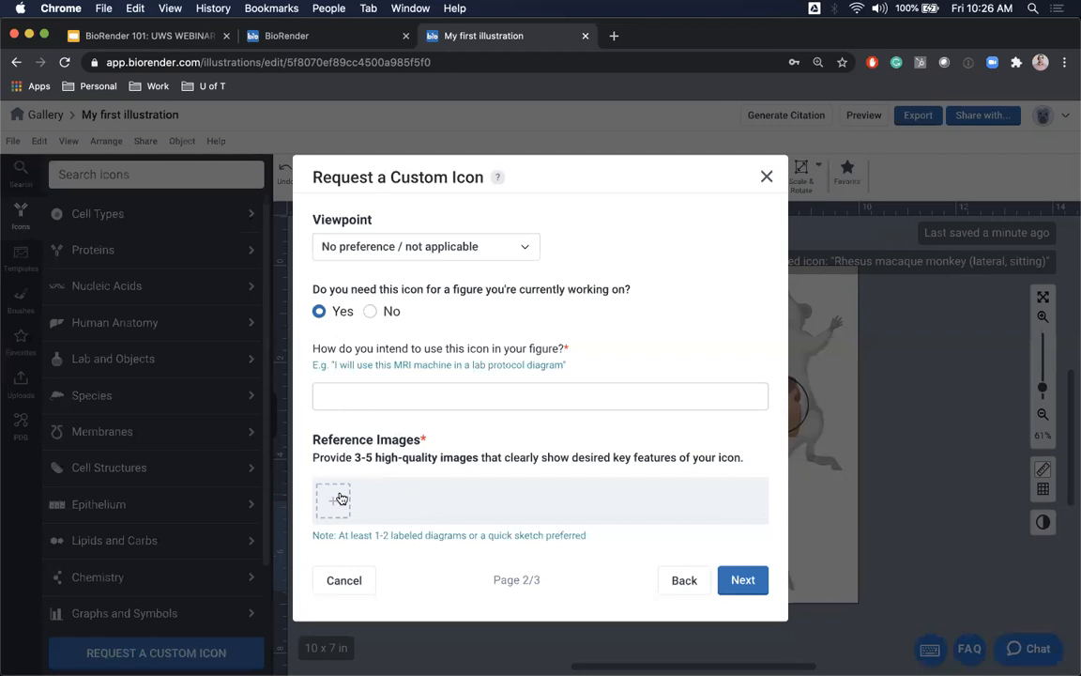
{"action": "left_click", "coordinate": [351, 589]}
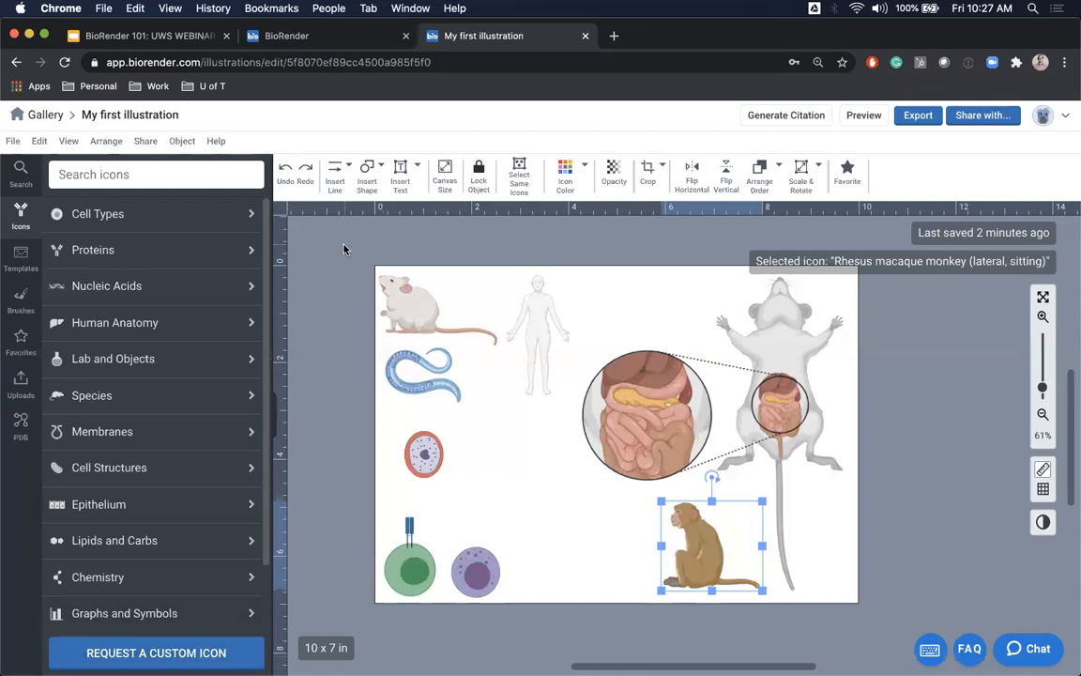
Step: Select every object on the canvas and delete them all
{"action": "left_click_drag", "start_coordinate": [348, 258], "coordinate": [897, 621]}
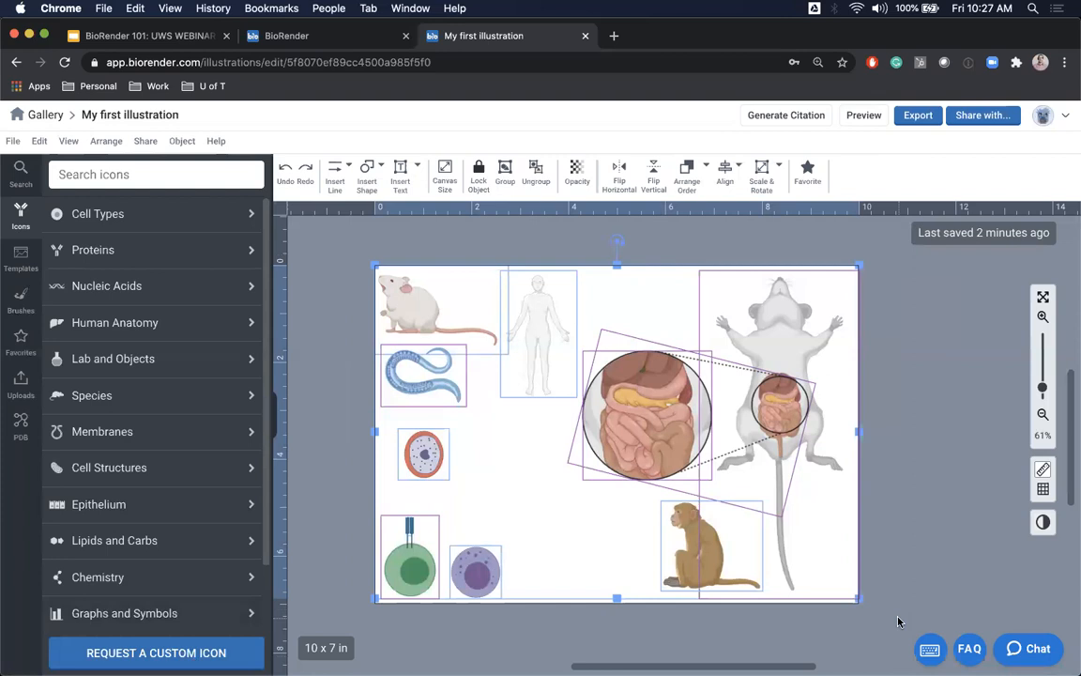
{"action": "left_click_drag", "start_coordinate": [346, 245], "coordinate": [884, 632]}
{"action": "key", "text": "Delete"}
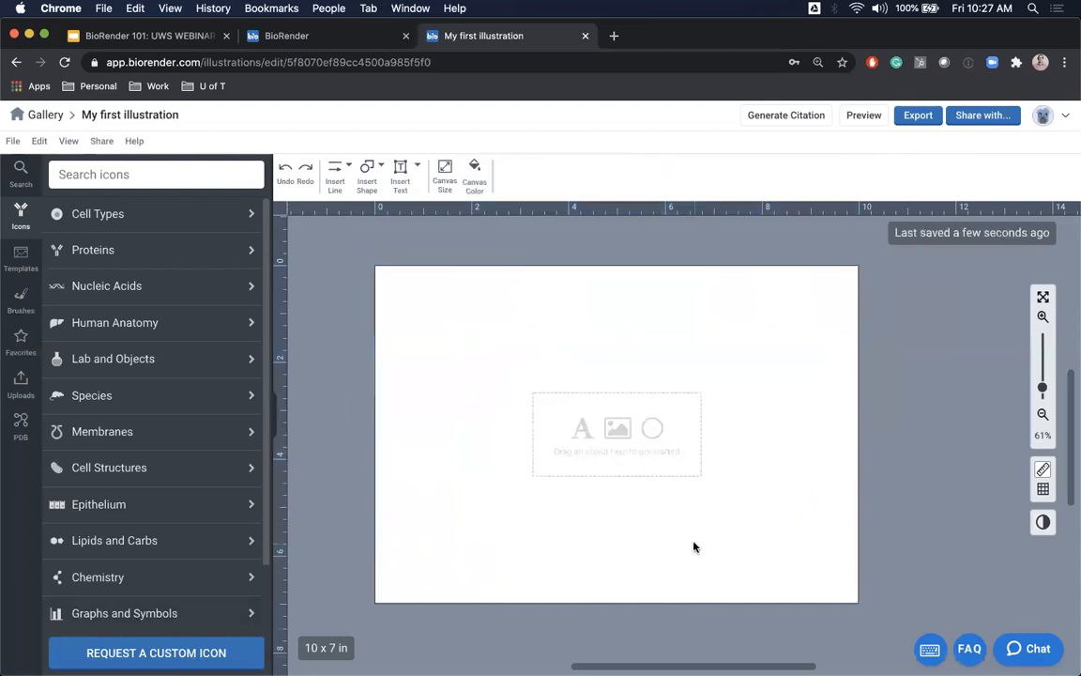
Step: Search the icon library for "membrane" and look through the matching icons
{"action": "left_click", "coordinate": [1043, 316]}
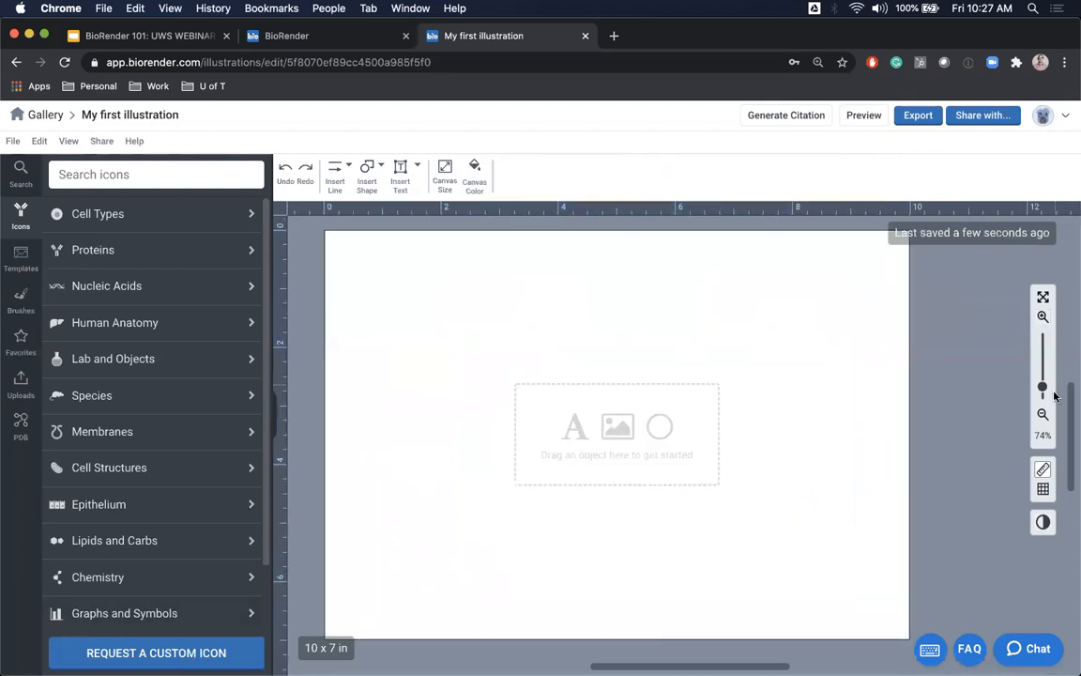
{"action": "left_click", "coordinate": [1041, 415]}
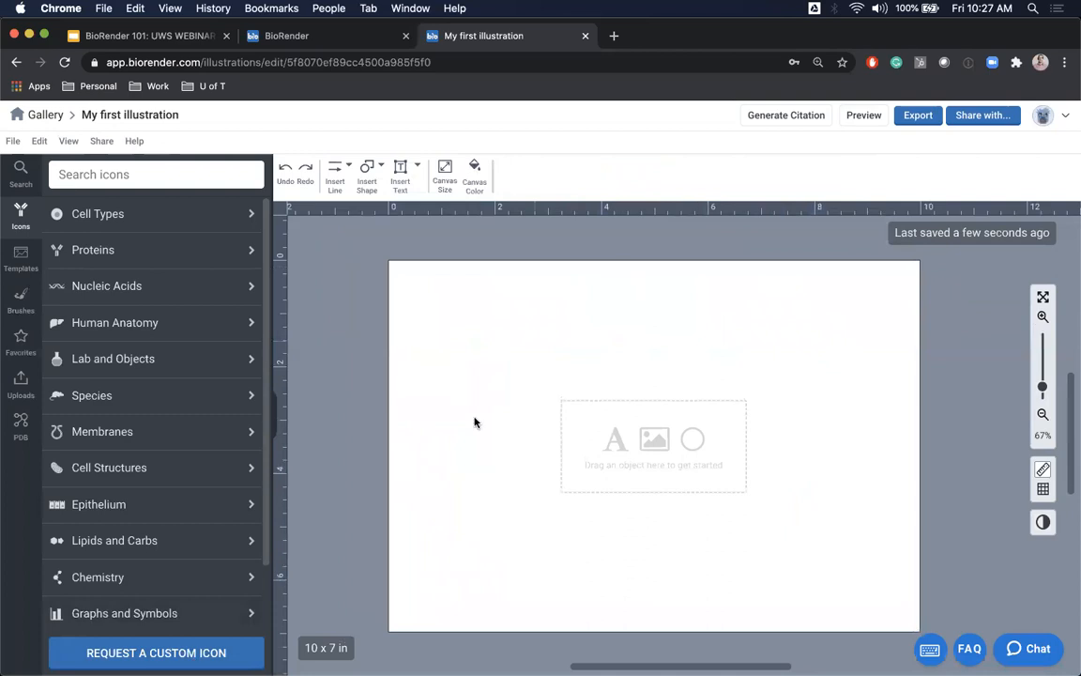
{"action": "left_click", "coordinate": [126, 174]}
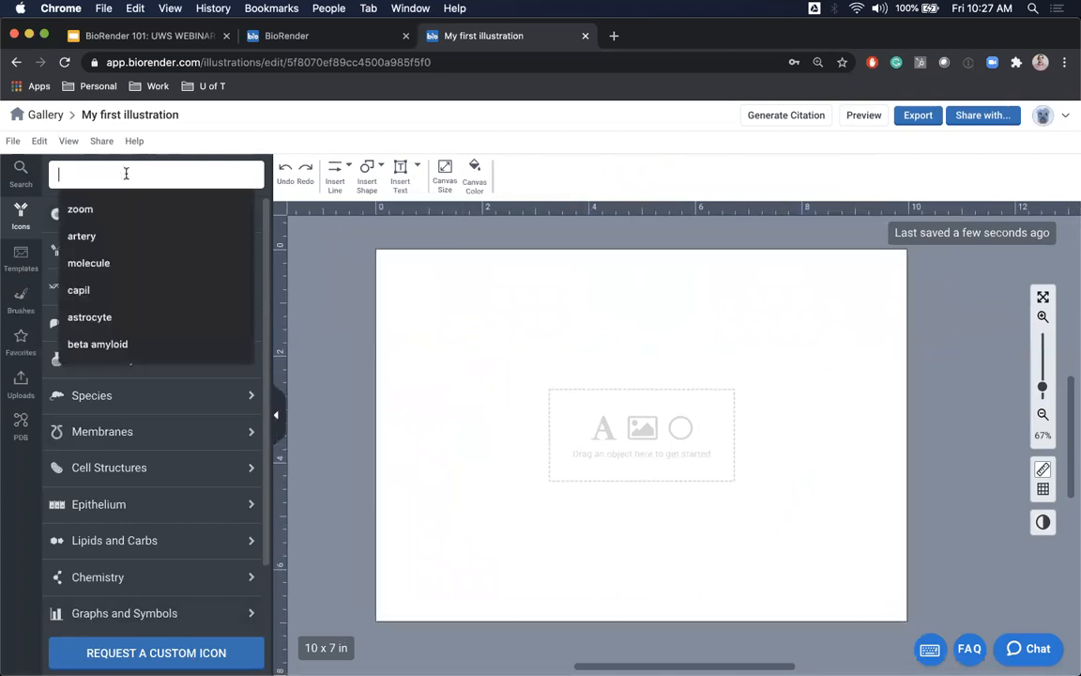
{"action": "type", "text": "membrane"}
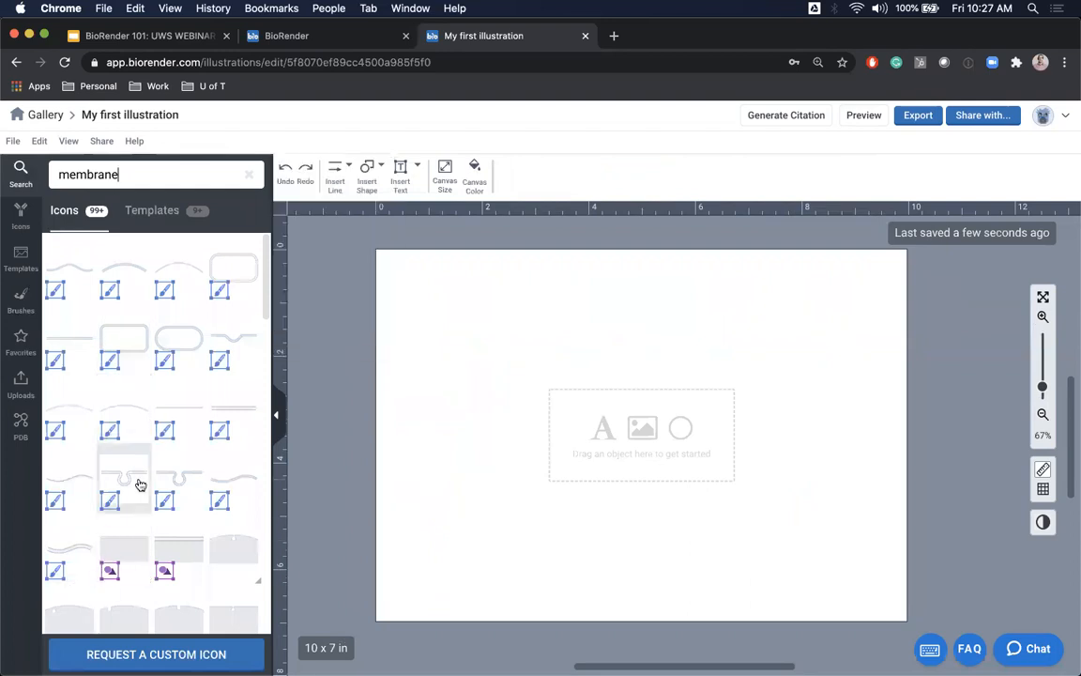
{"action": "scroll", "coordinate": [138, 484], "scroll_direction": "down", "scroll_amount": 2}
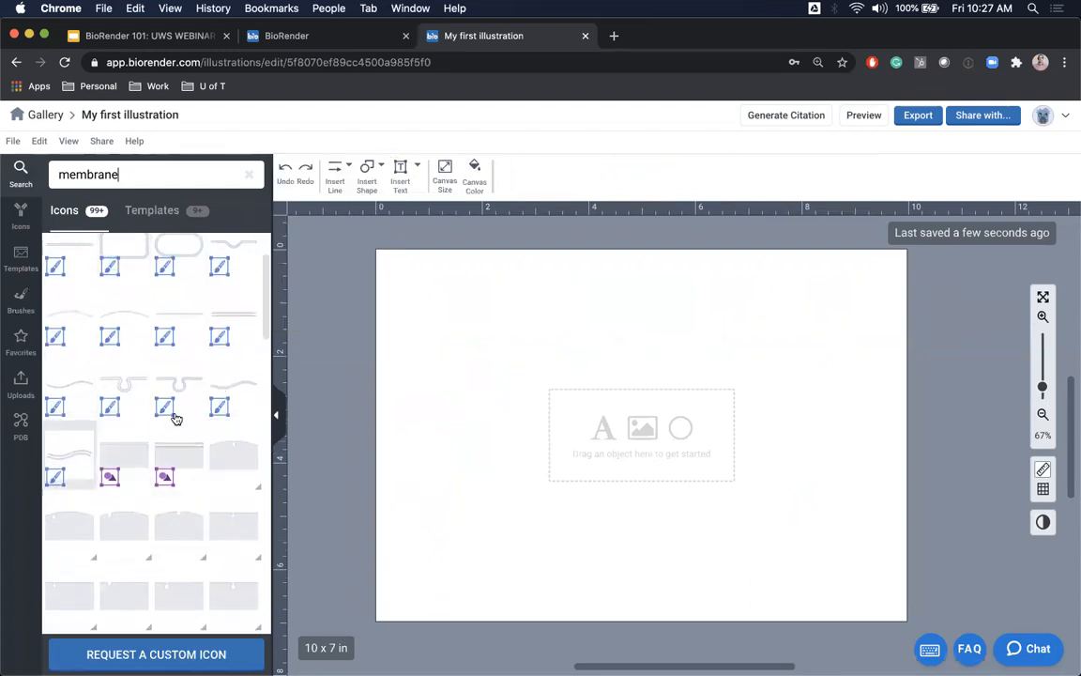
{"action": "scroll", "coordinate": [174, 418], "scroll_direction": "up", "scroll_amount": 2}
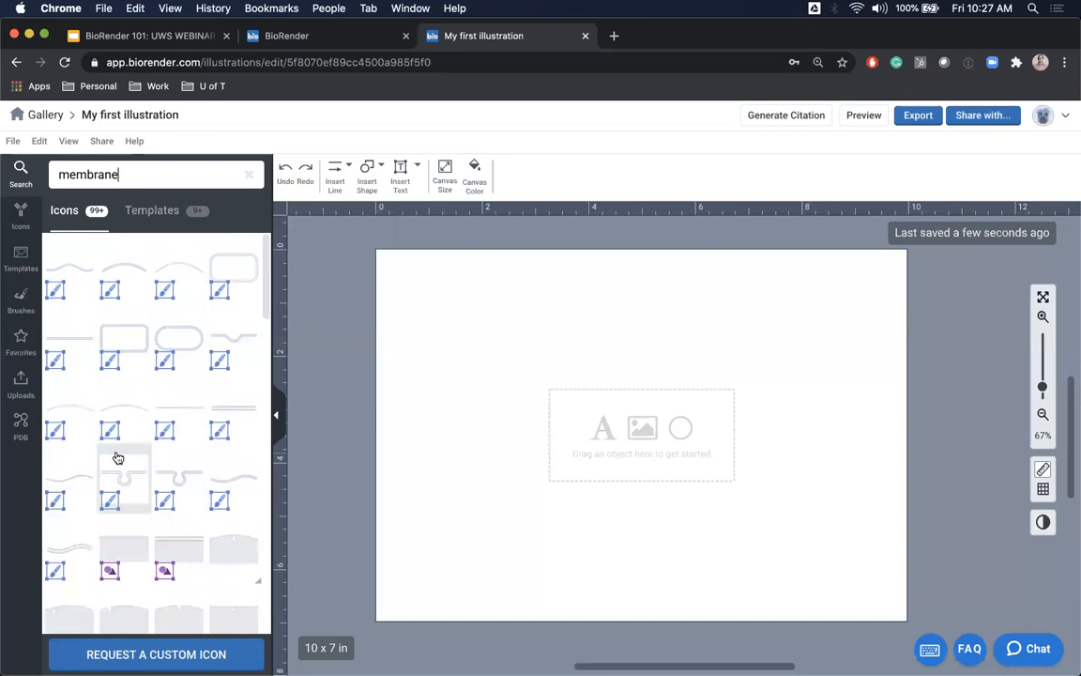
Step: Examine the brush library's cell, bacterial membrane, membrane vesicle, membrane and nucleic acid brushes
{"action": "left_click", "coordinate": [21, 301]}
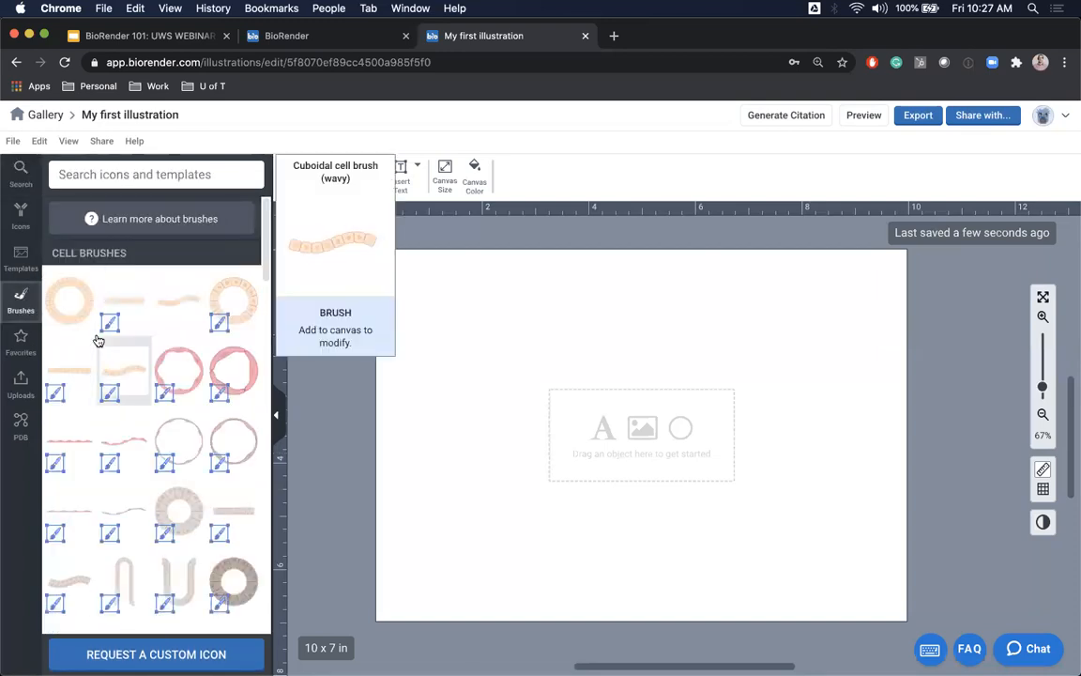
{"action": "scroll", "coordinate": [148, 461], "scroll_direction": "down", "scroll_amount": 10}
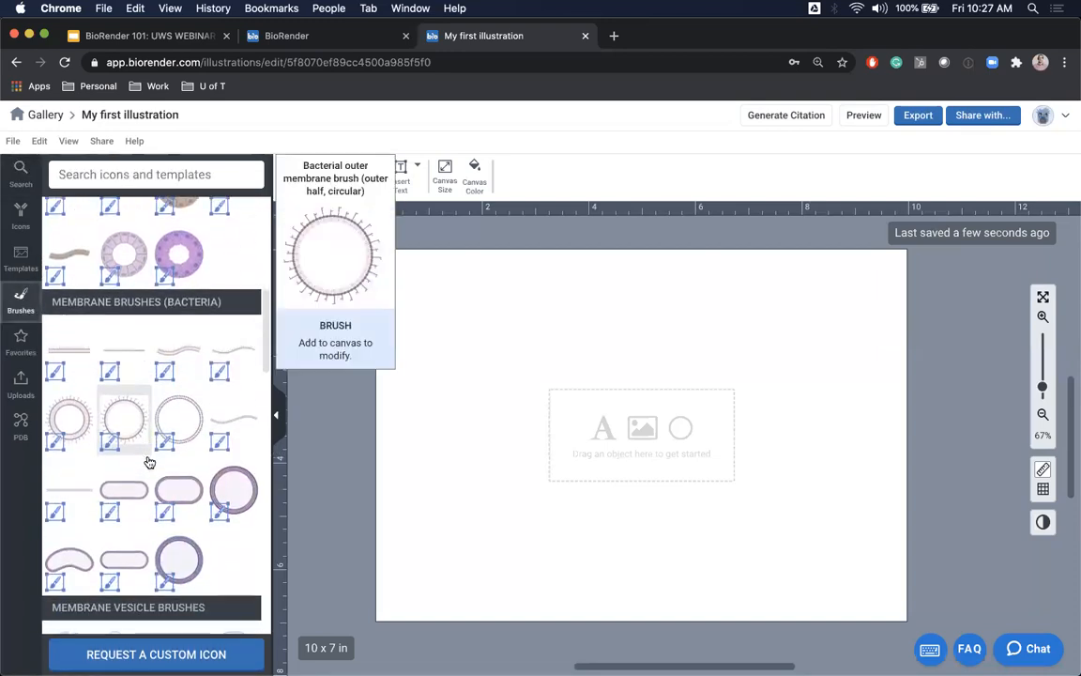
{"action": "scroll", "coordinate": [148, 462], "scroll_direction": "down", "scroll_amount": 6}
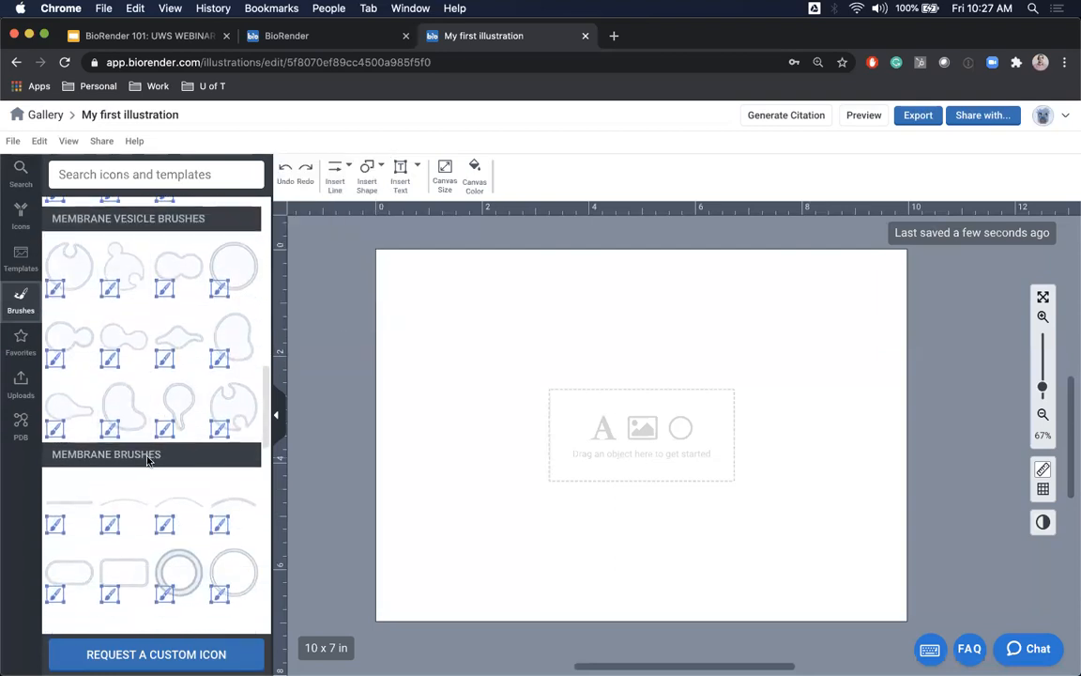
{"action": "scroll", "coordinate": [147, 453], "scroll_direction": "up", "scroll_amount": 15}
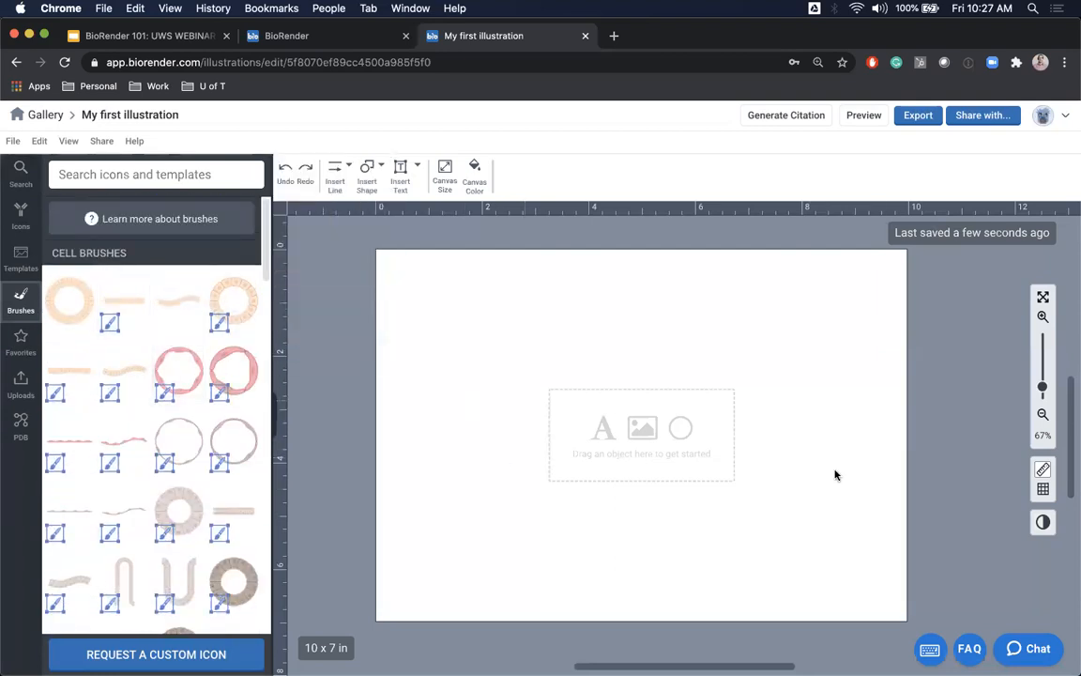
{"action": "scroll", "coordinate": [73, 498], "scroll_direction": "down", "scroll_amount": 8}
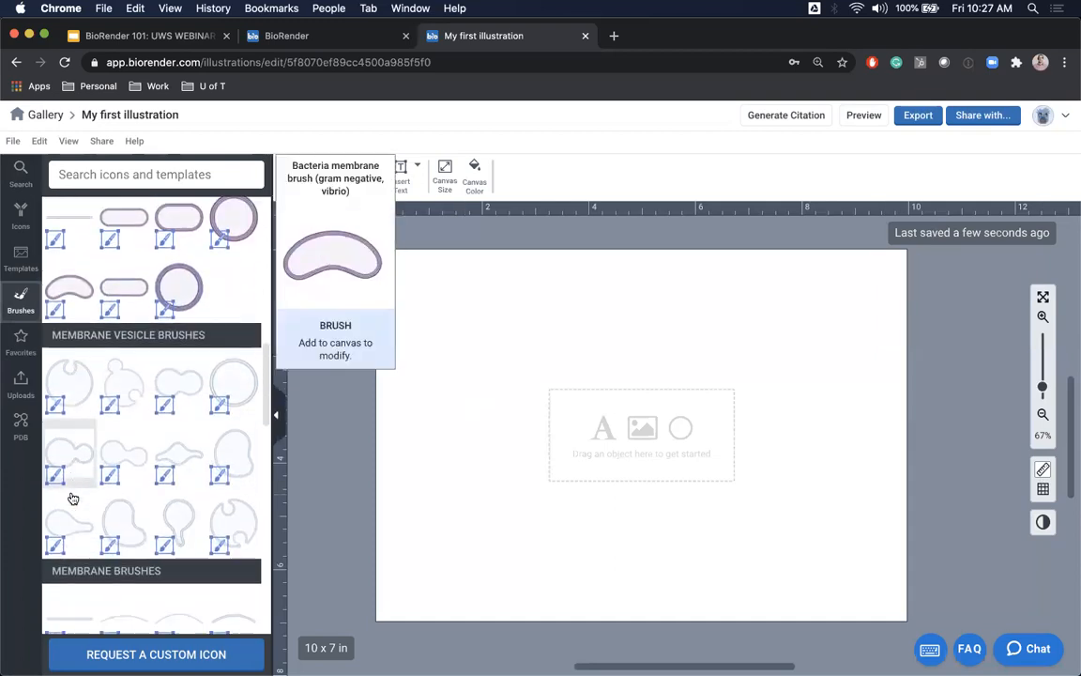
{"action": "scroll", "coordinate": [66, 315], "scroll_direction": "up", "scroll_amount": 5}
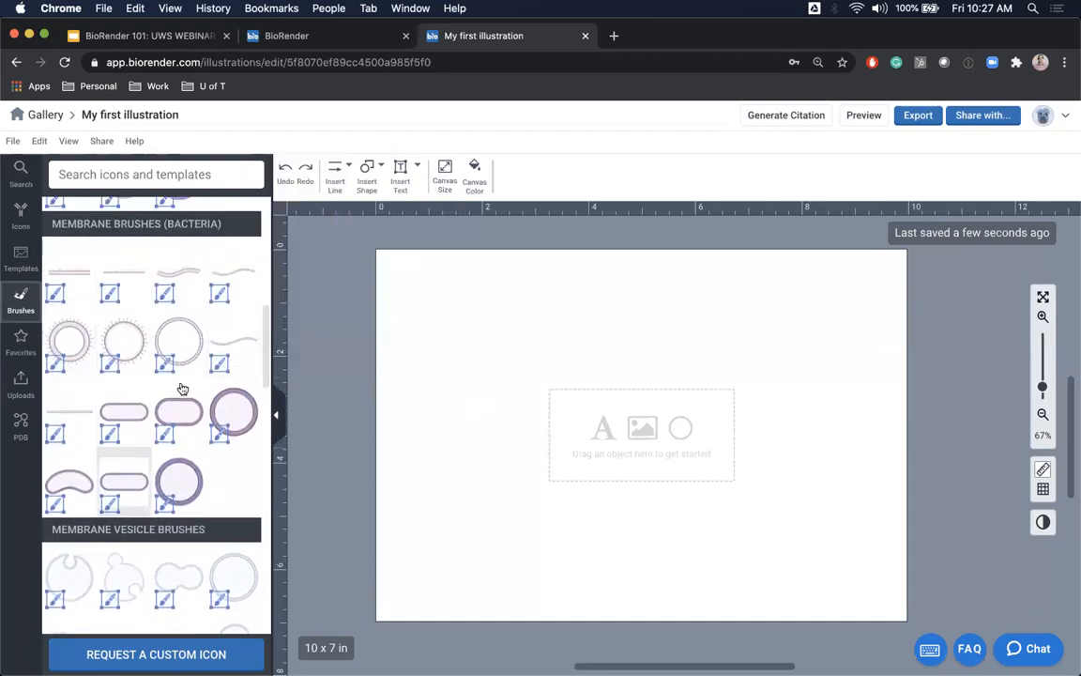
{"action": "scroll", "coordinate": [101, 410], "scroll_direction": "down", "scroll_amount": 10}
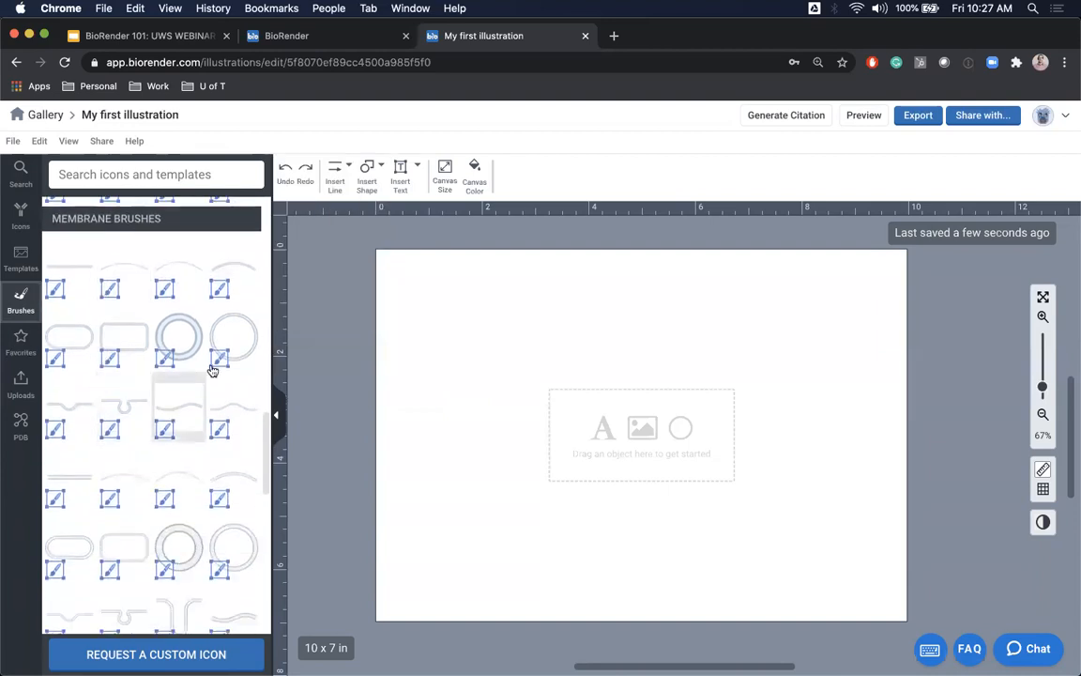
{"action": "scroll", "coordinate": [174, 561], "scroll_direction": "down", "scroll_amount": 5}
{"action": "scroll", "coordinate": [174, 560], "scroll_direction": "down", "scroll_amount": 5}
{"action": "scroll", "coordinate": [173, 561], "scroll_direction": "up", "scroll_amount": 3}
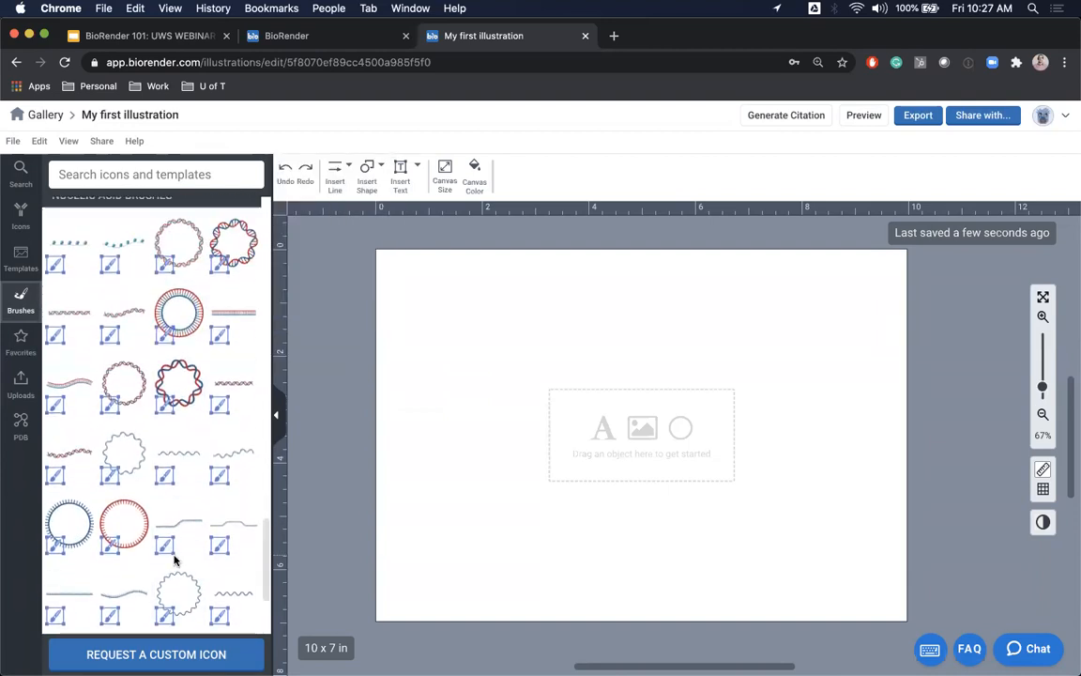
Step: Place the wavy simplified dsDNA brush on the canvas and move it toward the canvas's lower edge
{"action": "scroll", "coordinate": [174, 560], "scroll_direction": "up", "scroll_amount": 2}
{"action": "scroll", "coordinate": [174, 560], "scroll_direction": "down", "scroll_amount": 5}
{"action": "scroll", "coordinate": [174, 560], "scroll_direction": "up", "scroll_amount": 3}
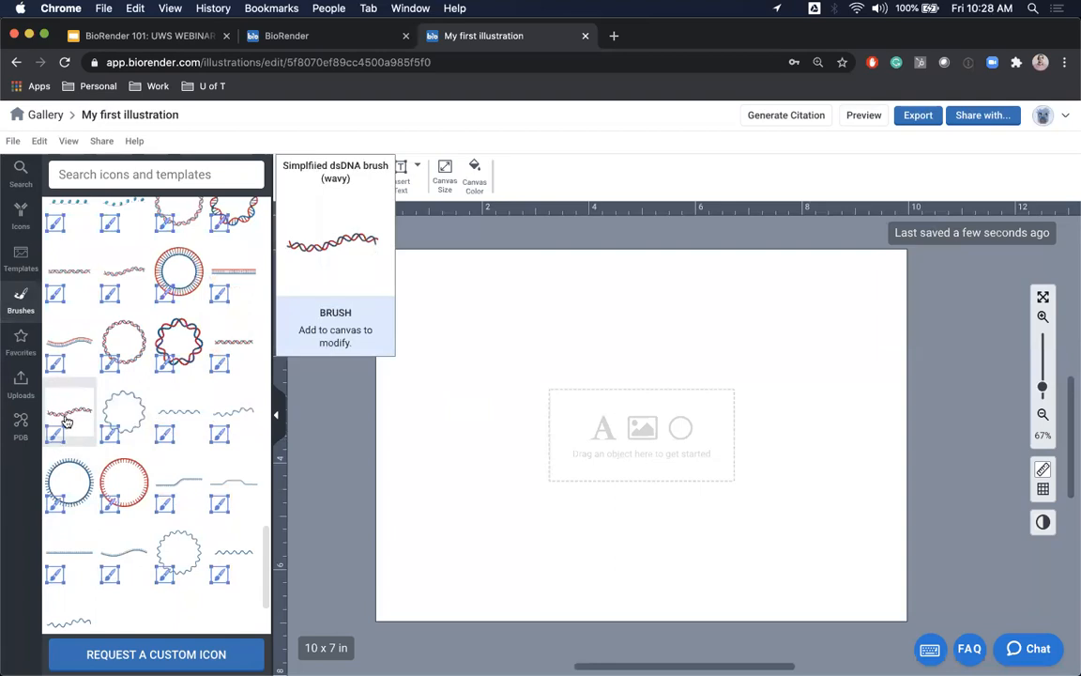
{"action": "mouse_move", "coordinate": [73, 380]}
{"action": "left_mouse_down"}
{"action": "mouse_move", "coordinate": [651, 437]}
{"action": "mouse_move", "coordinate": [671, 449]}
{"action": "left_mouse_up"}
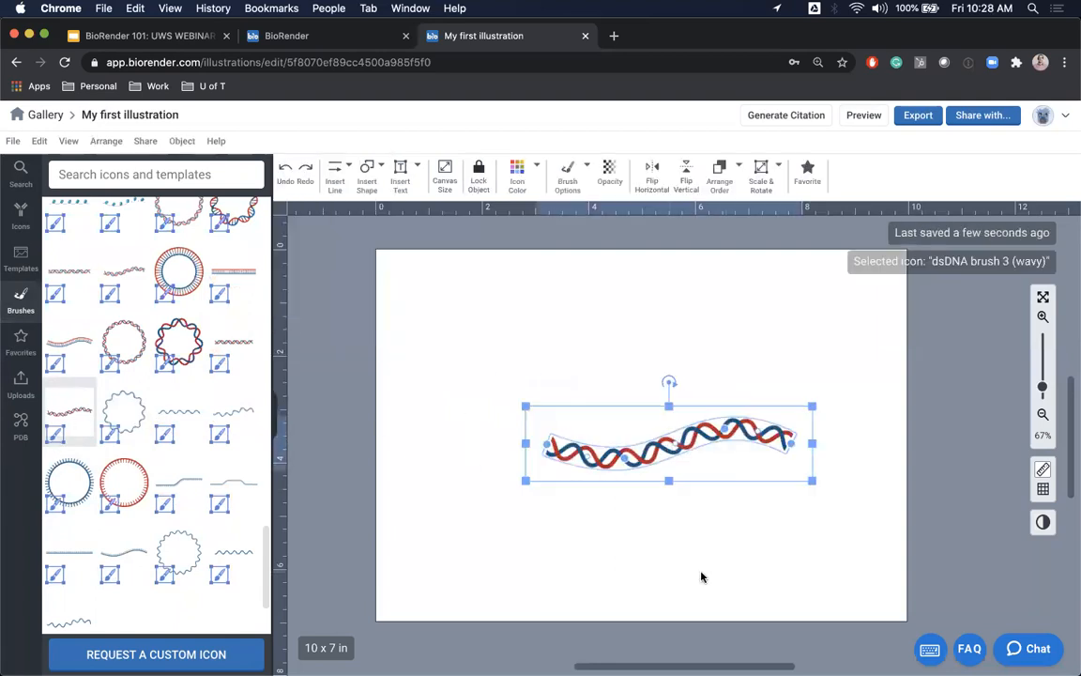
{"action": "left_click_drag", "start_coordinate": [595, 474], "coordinate": [569, 558]}
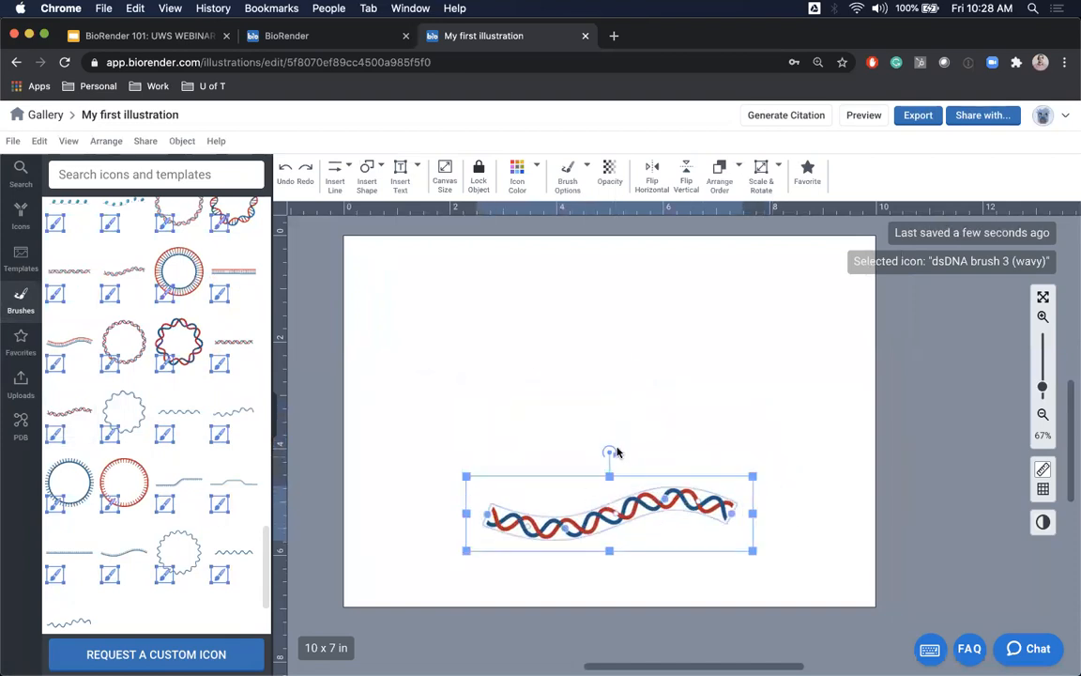
Step: Look back through the nucleic acid brushes and search the icon library for "dna"
{"action": "scroll", "coordinate": [133, 442], "scroll_direction": "up", "scroll_amount": 5}
{"action": "scroll", "coordinate": [133, 443], "scroll_direction": "up", "scroll_amount": 3}
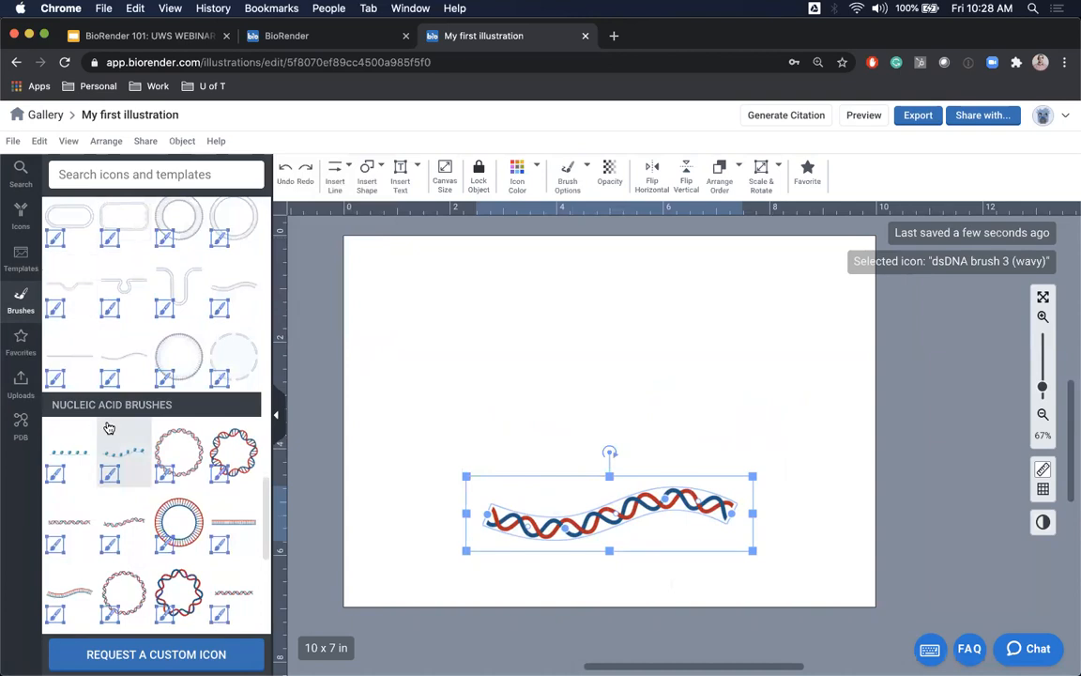
{"action": "scroll", "coordinate": [89, 338], "scroll_direction": "down", "scroll_amount": 5}
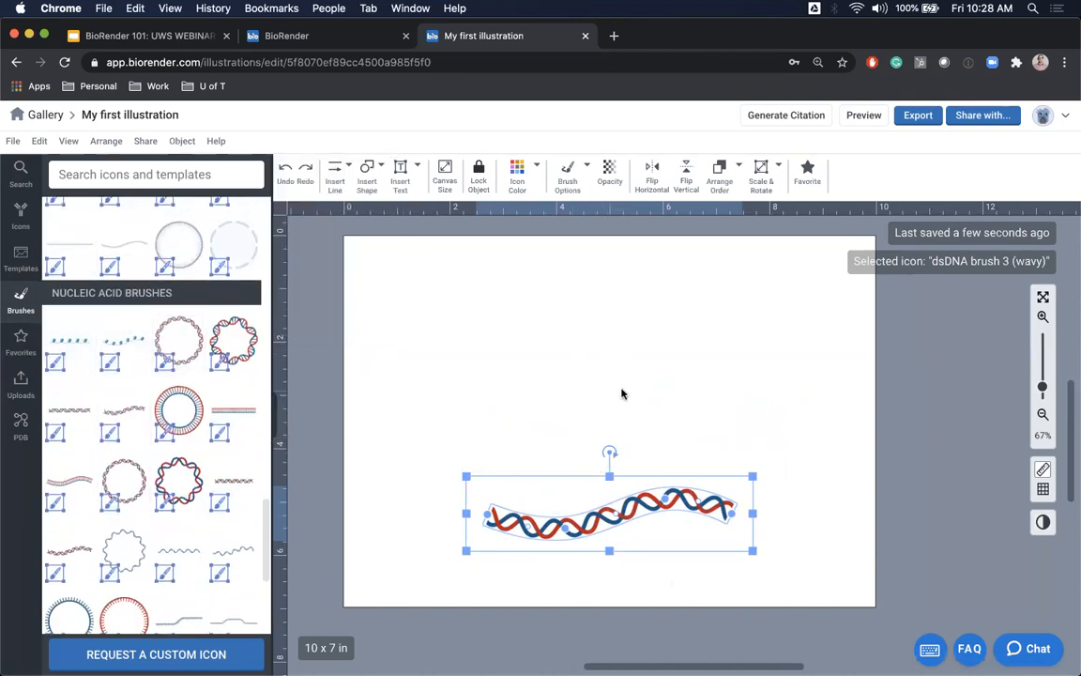
{"action": "left_click", "coordinate": [27, 225]}
{"action": "left_click", "coordinate": [103, 175]}
{"action": "type", "text": "dna"}
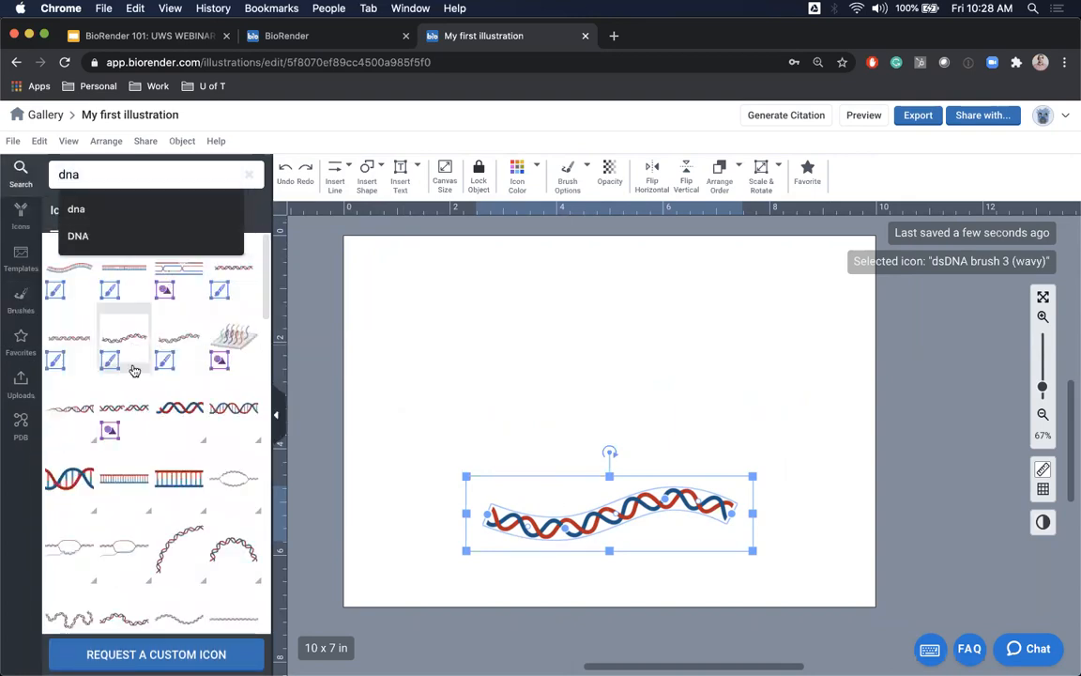
Step: Add the "DNA (short)" icon above the brush strand, enlarge it, and undo the enlargement
{"action": "left_click_drag", "start_coordinate": [81, 482], "coordinate": [518, 357]}
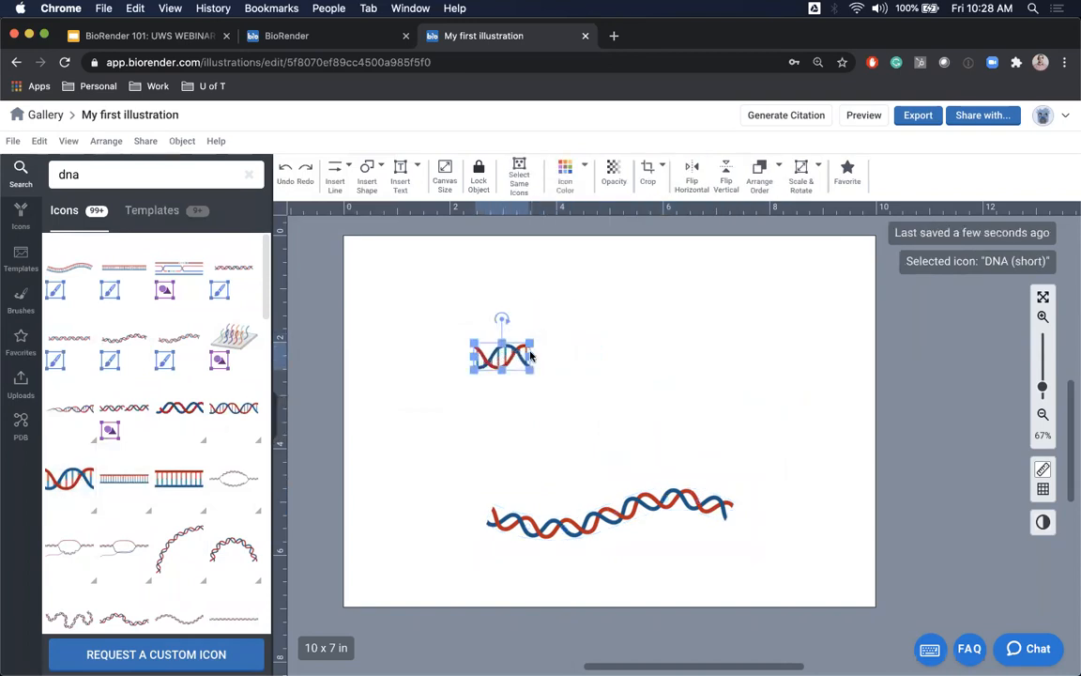
{"action": "left_click_drag", "start_coordinate": [530, 356], "coordinate": [687, 291]}
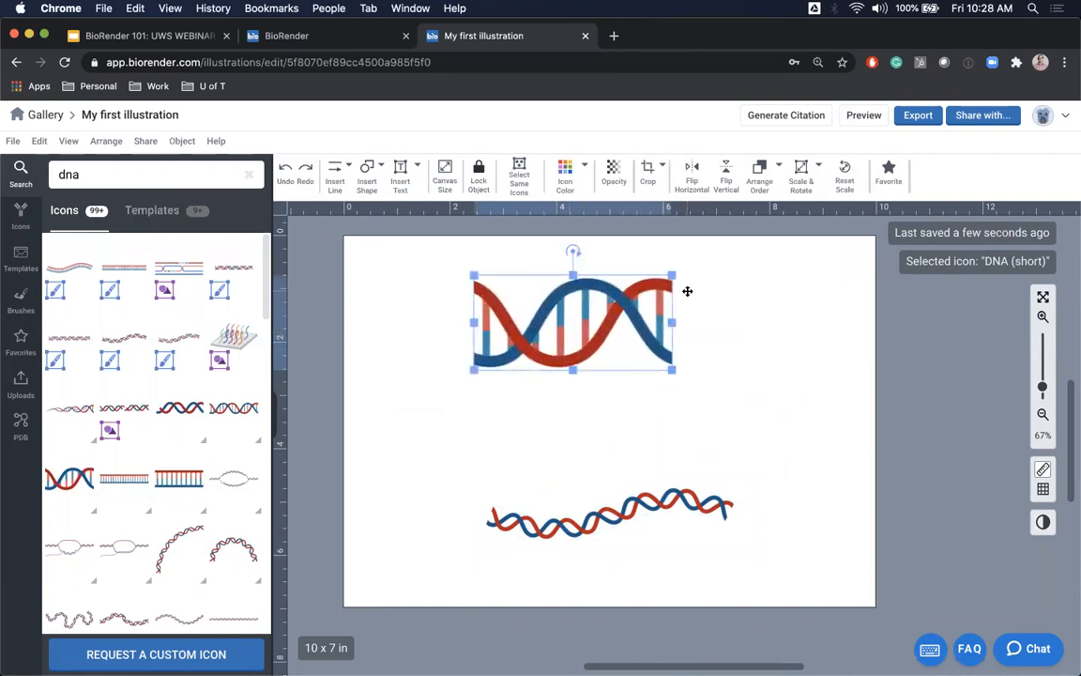
{"action": "key", "text": "super+z"}
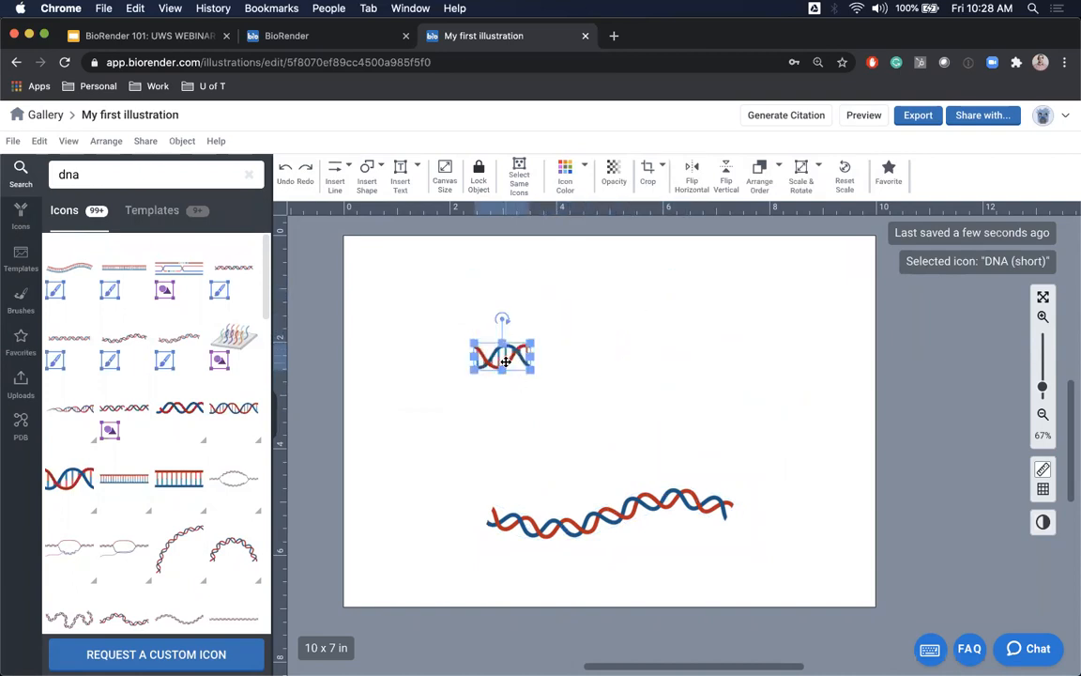
Step: Chain copies of the short DNA icon end to end into a longer strand, and delete that strand
{"action": "key", "text": "super+c"}
{"action": "key", "text": "super+v"}
{"action": "left_click_drag", "start_coordinate": [507, 362], "coordinate": [614, 359]}
{"action": "left_click", "coordinate": [654, 371]}
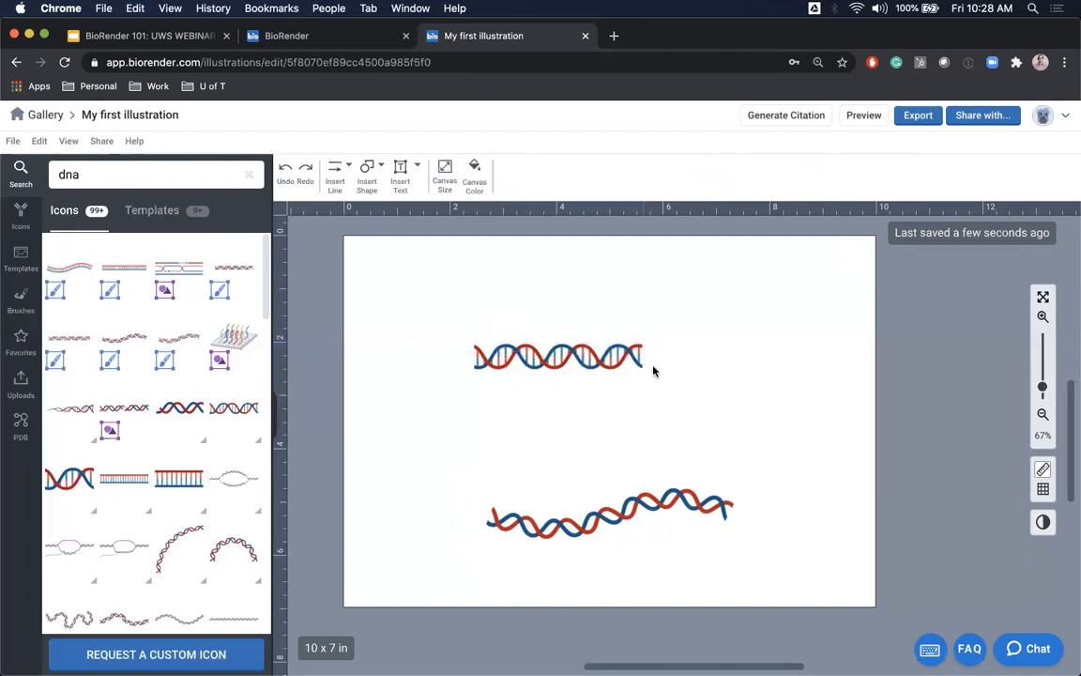
{"action": "left_click_drag", "start_coordinate": [428, 332], "coordinate": [705, 383]}
{"action": "key", "text": "BackSpace"}
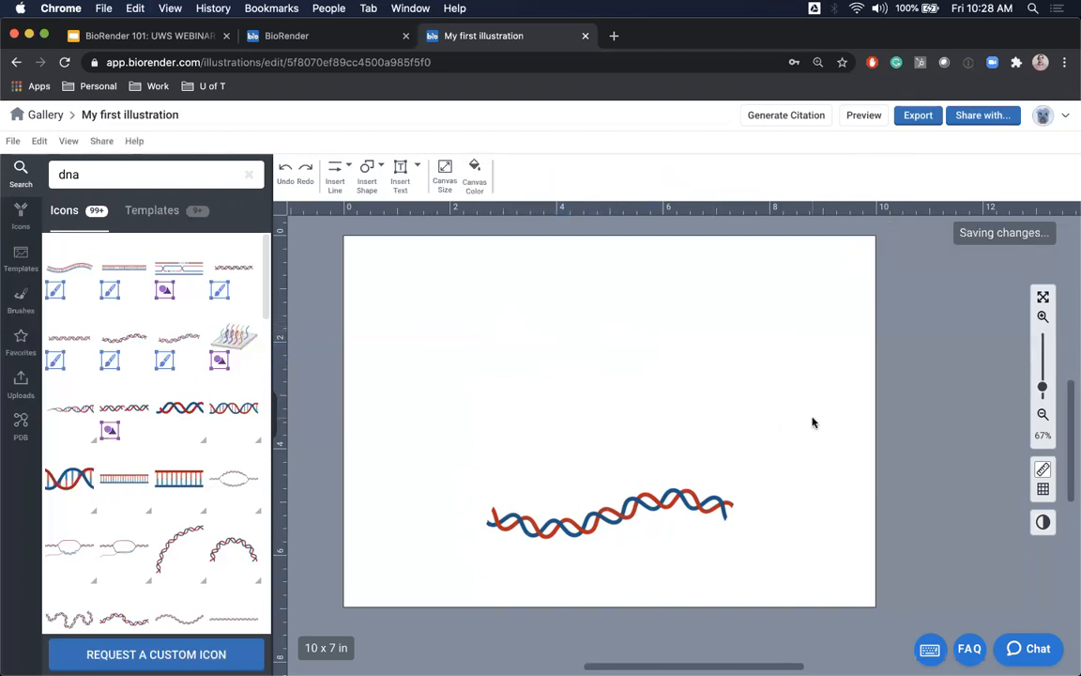
Step: Reposition the DNA brush strand, extend its right end to the canvas's right edge, and bend it into a deep S-shaped wave
{"action": "left_click_drag", "start_coordinate": [625, 510], "coordinate": [566, 481]}
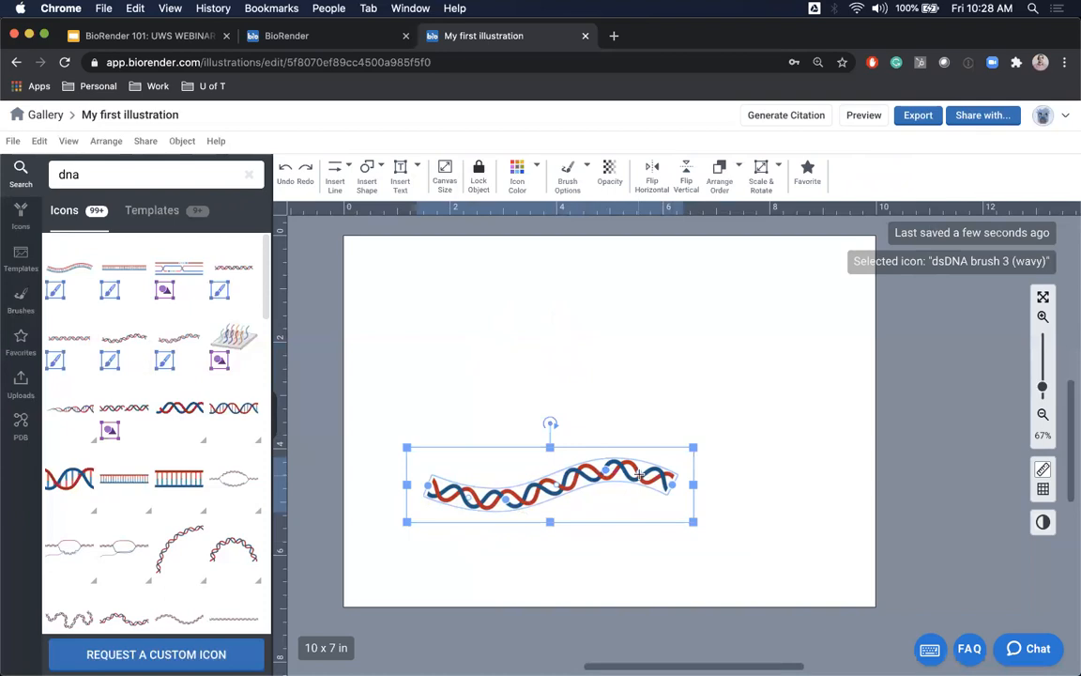
{"action": "left_click_drag", "start_coordinate": [672, 485], "coordinate": [867, 522]}
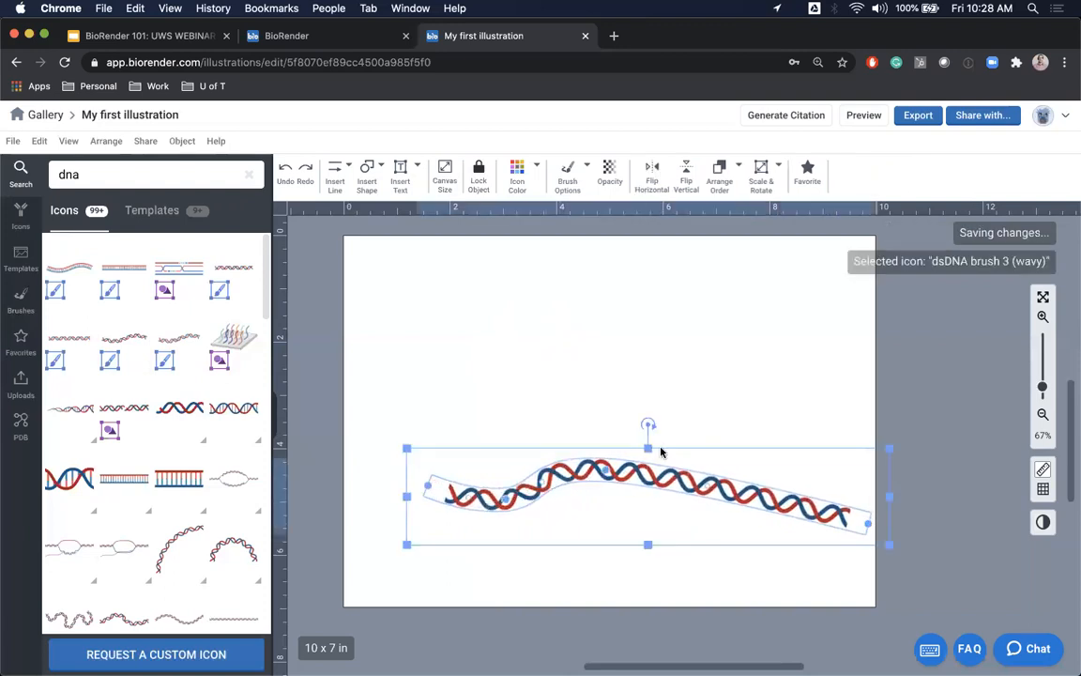
{"action": "mouse_move", "coordinate": [606, 472]}
{"action": "left_mouse_down"}
{"action": "mouse_move", "coordinate": [589, 452]}
{"action": "mouse_move", "coordinate": [628, 426]}
{"action": "mouse_move", "coordinate": [673, 587]}
{"action": "mouse_move", "coordinate": [685, 394]}
{"action": "left_mouse_up"}
{"action": "mouse_move", "coordinate": [503, 500]}
{"action": "left_mouse_down"}
{"action": "mouse_move", "coordinate": [480, 536]}
{"action": "mouse_move", "coordinate": [512, 556]}
{"action": "mouse_move", "coordinate": [512, 517]}
{"action": "mouse_move", "coordinate": [521, 538]}
{"action": "left_mouse_up"}
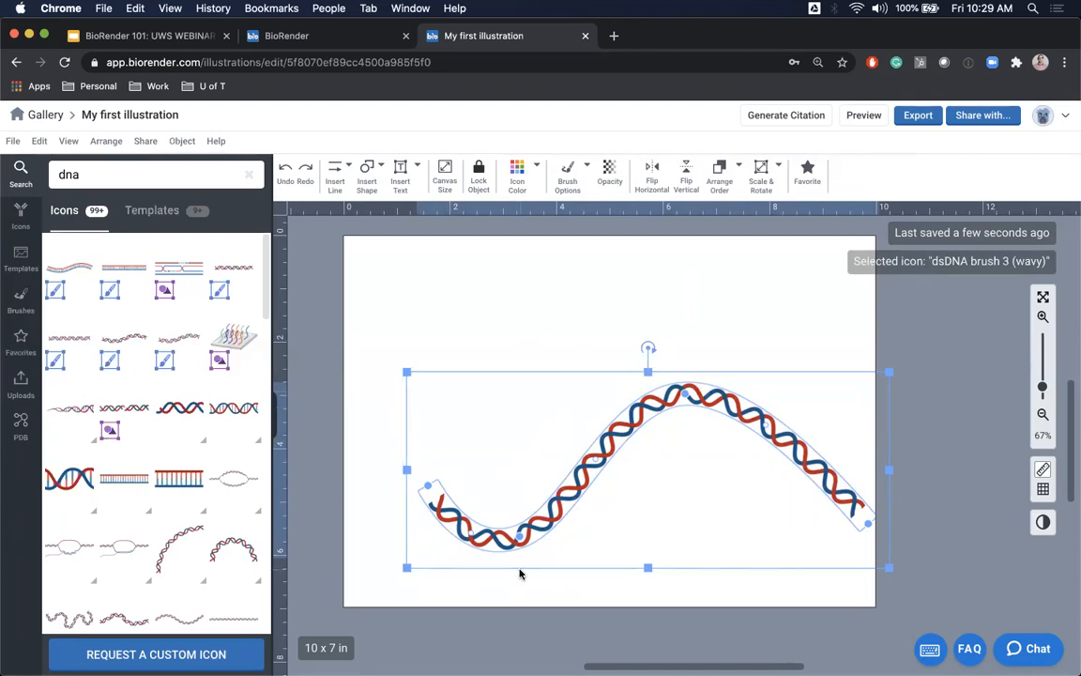
Step: Add two extra bend points along the middle of the DNA strand and remove both again
{"action": "left_click", "coordinate": [594, 458]}
{"action": "mouse_move", "coordinate": [620, 471]}
{"action": "left_mouse_down"}
{"action": "mouse_move", "coordinate": [644, 492]}
{"action": "mouse_move", "coordinate": [646, 526]}
{"action": "mouse_move", "coordinate": [666, 536]}
{"action": "left_mouse_up"}
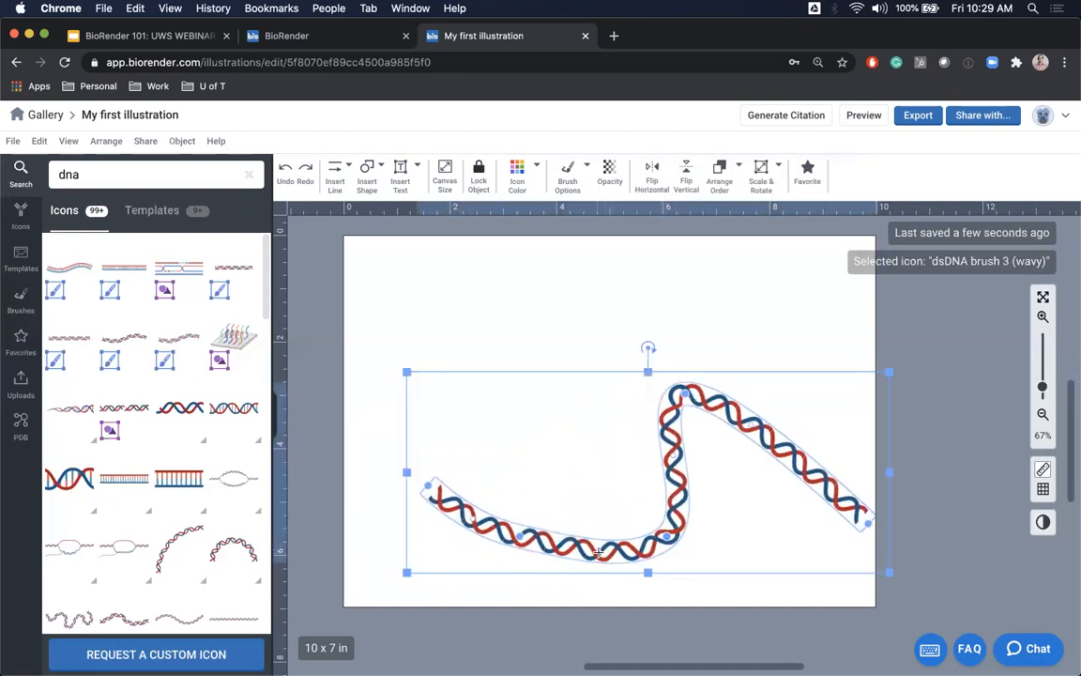
{"action": "mouse_move", "coordinate": [597, 550]}
{"action": "left_mouse_down"}
{"action": "mouse_move", "coordinate": [577, 502]}
{"action": "mouse_move", "coordinate": [565, 503]}
{"action": "left_mouse_up"}
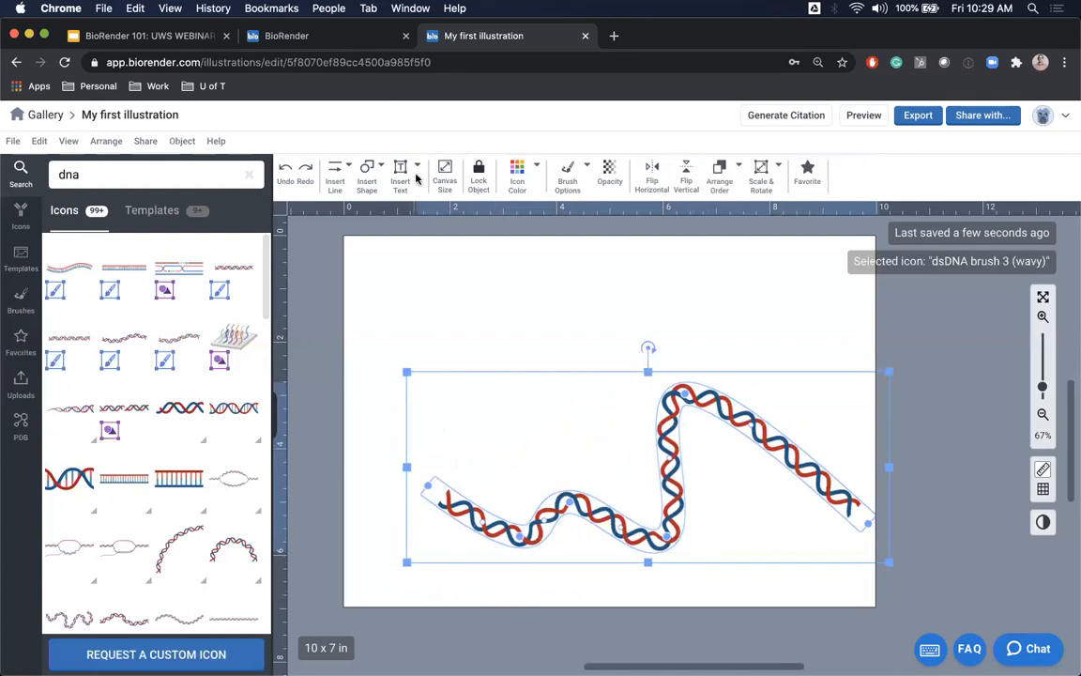
{"action": "left_click_drag", "start_coordinate": [570, 500], "coordinate": [608, 552]}
{"action": "double_click", "coordinate": [666, 535]}
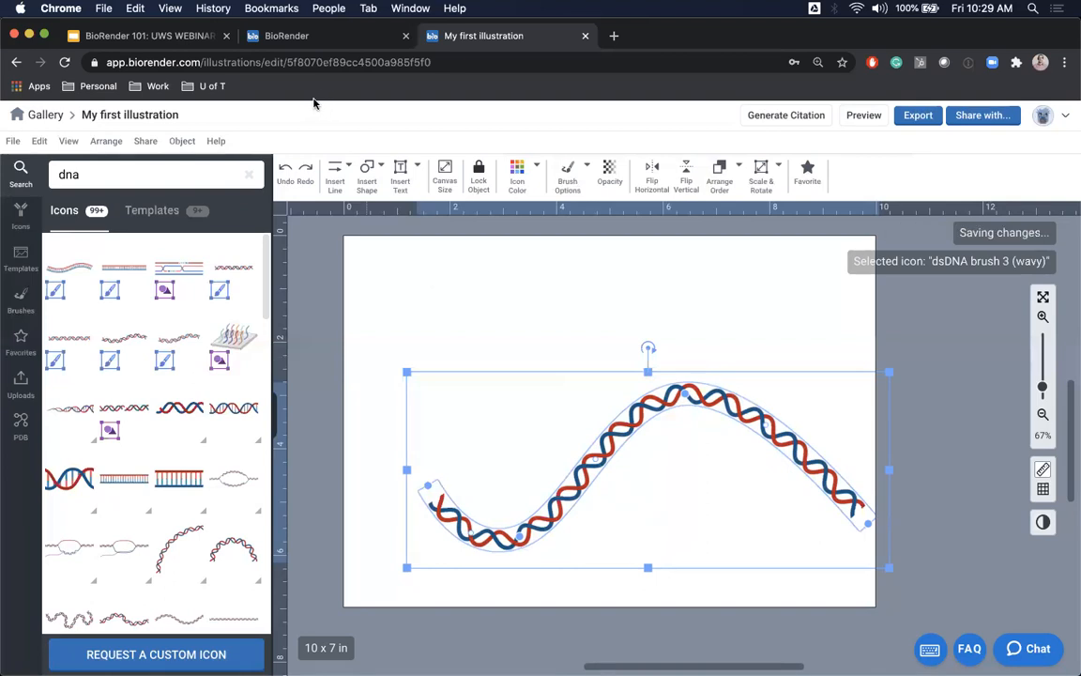
Step: Shift the DNA brush strand left and delete it from the canvas
{"action": "left_click_drag", "start_coordinate": [608, 437], "coordinate": [569, 435]}
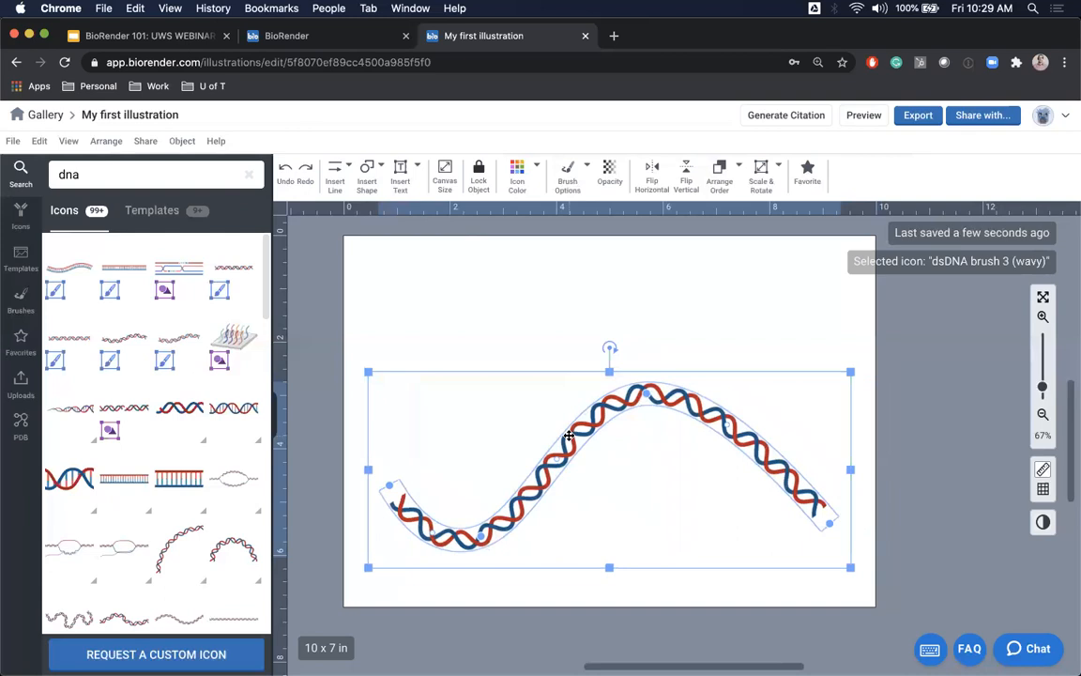
{"action": "key", "text": "BackSpace"}
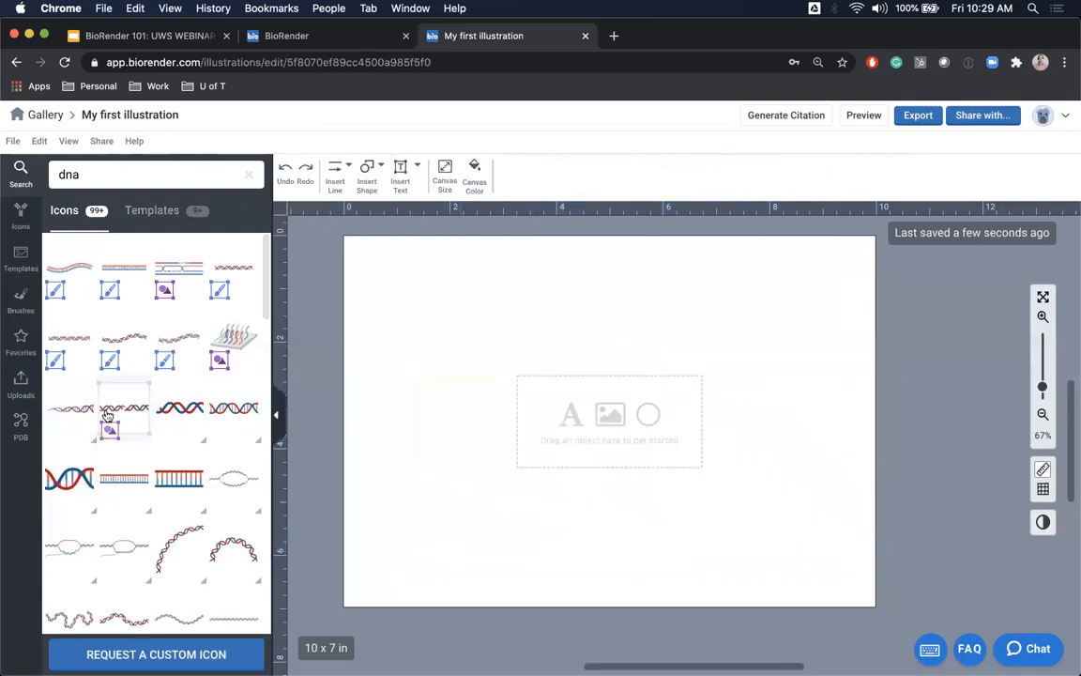
Step: Examine the brush library again, from the cell brushes through the membrane brushes to the nucleic acid brushes
{"action": "mouse_move", "coordinate": [107, 415]}
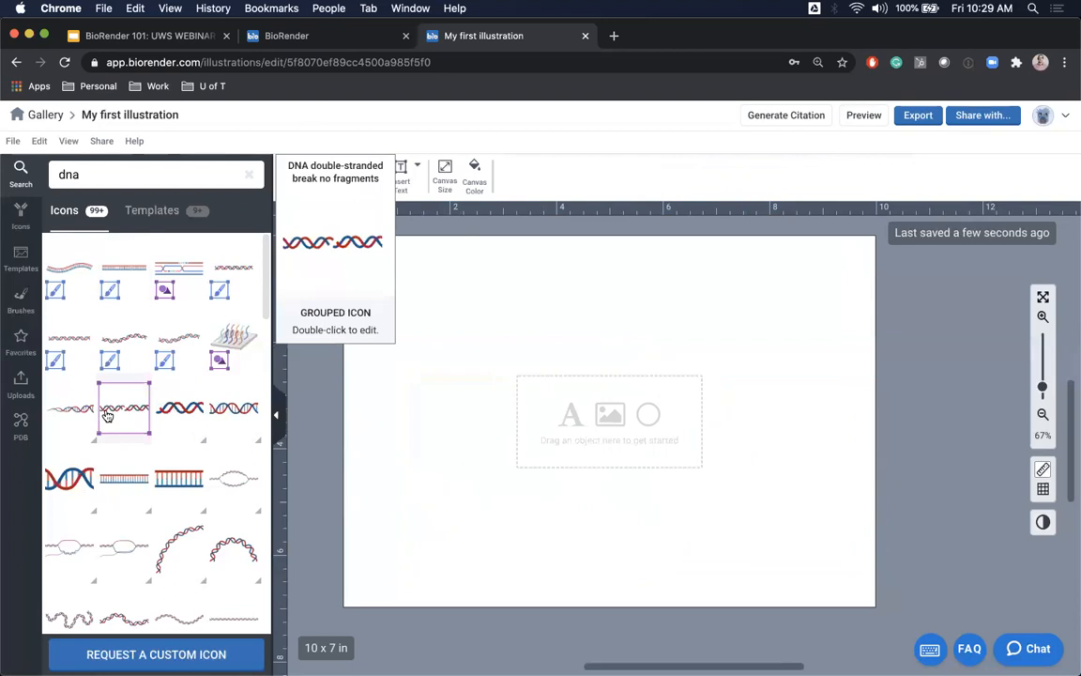
{"action": "left_click", "coordinate": [21, 300]}
{"action": "mouse_move", "coordinate": [120, 480]}
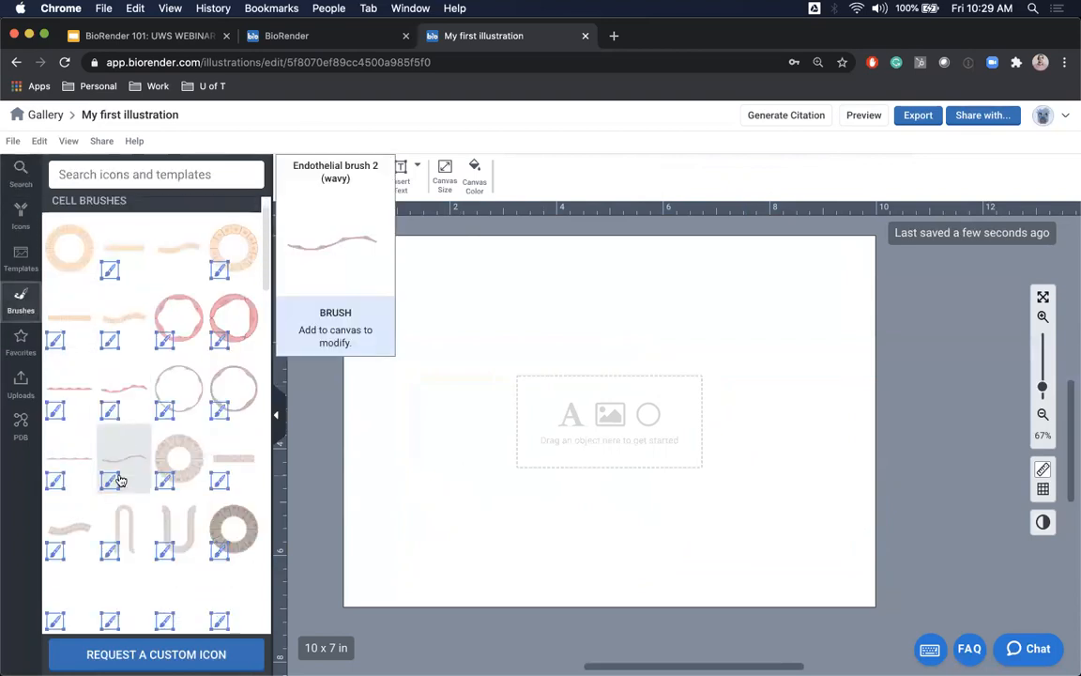
{"action": "scroll", "coordinate": [120, 481], "scroll_direction": "down", "scroll_amount": 10}
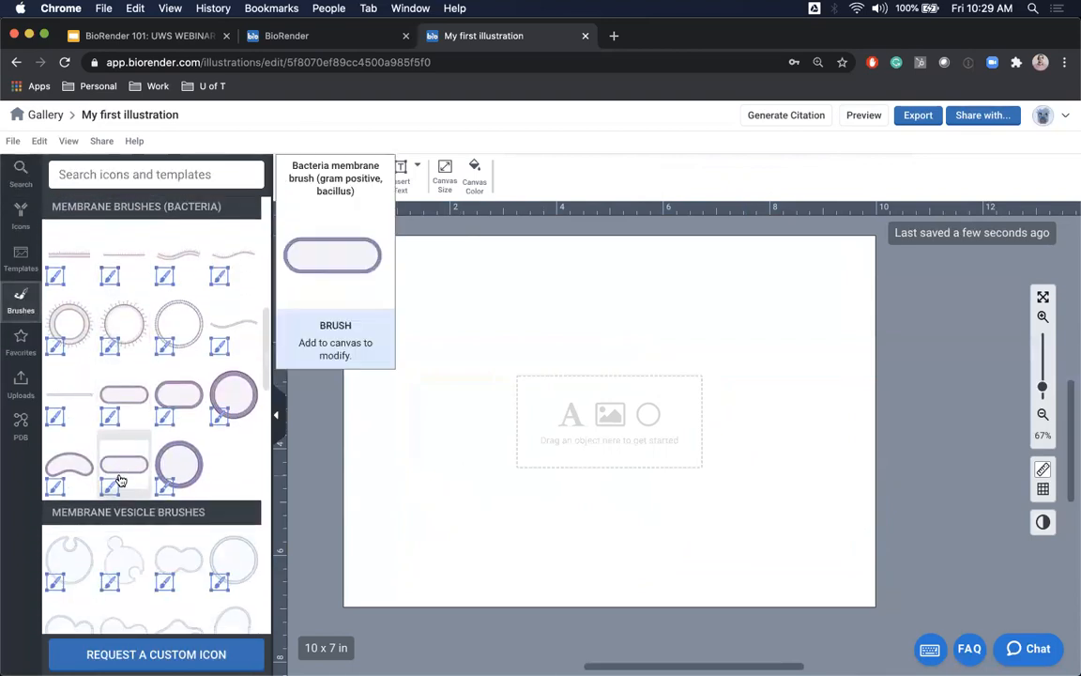
{"action": "scroll", "coordinate": [120, 481], "scroll_direction": "down", "scroll_amount": 8}
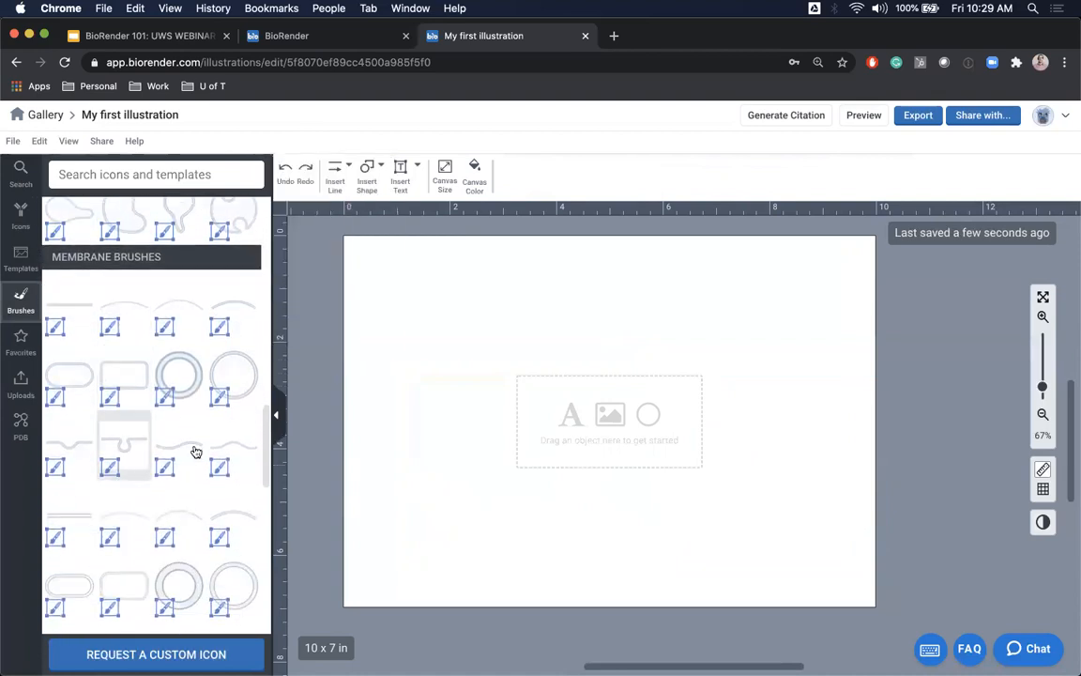
{"action": "mouse_move", "coordinate": [109, 540]}
{"action": "scroll", "coordinate": [111, 541], "scroll_direction": "down", "scroll_amount": 3}
{"action": "scroll", "coordinate": [112, 544], "scroll_direction": "down", "scroll_amount": 6}
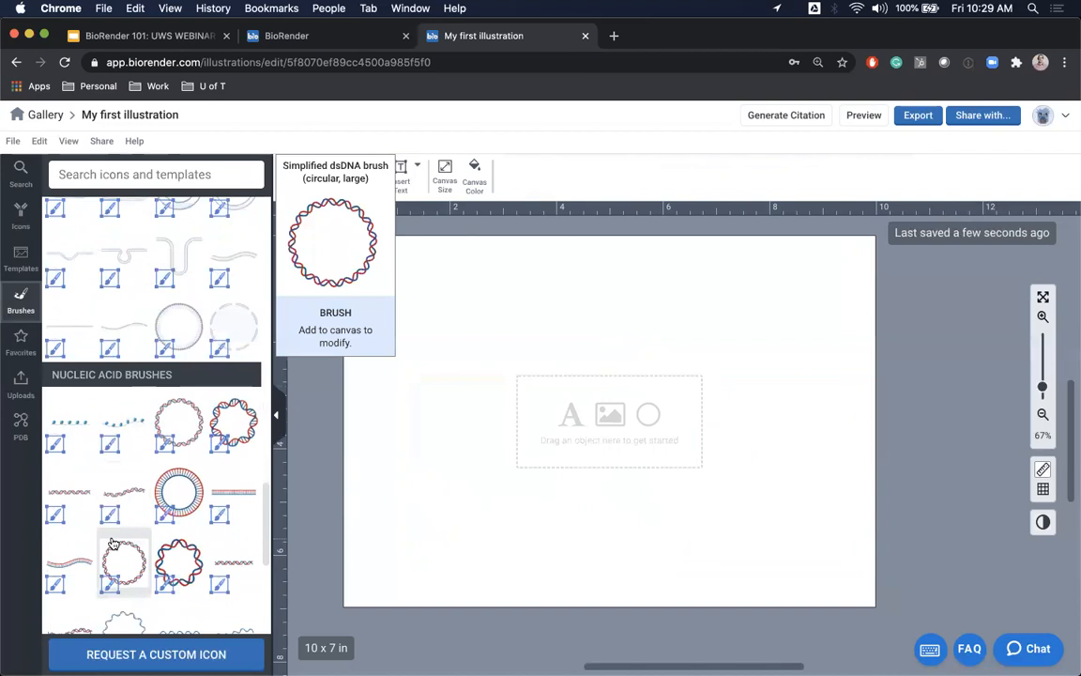
{"action": "scroll", "coordinate": [138, 521], "scroll_direction": "down", "scroll_amount": 2}
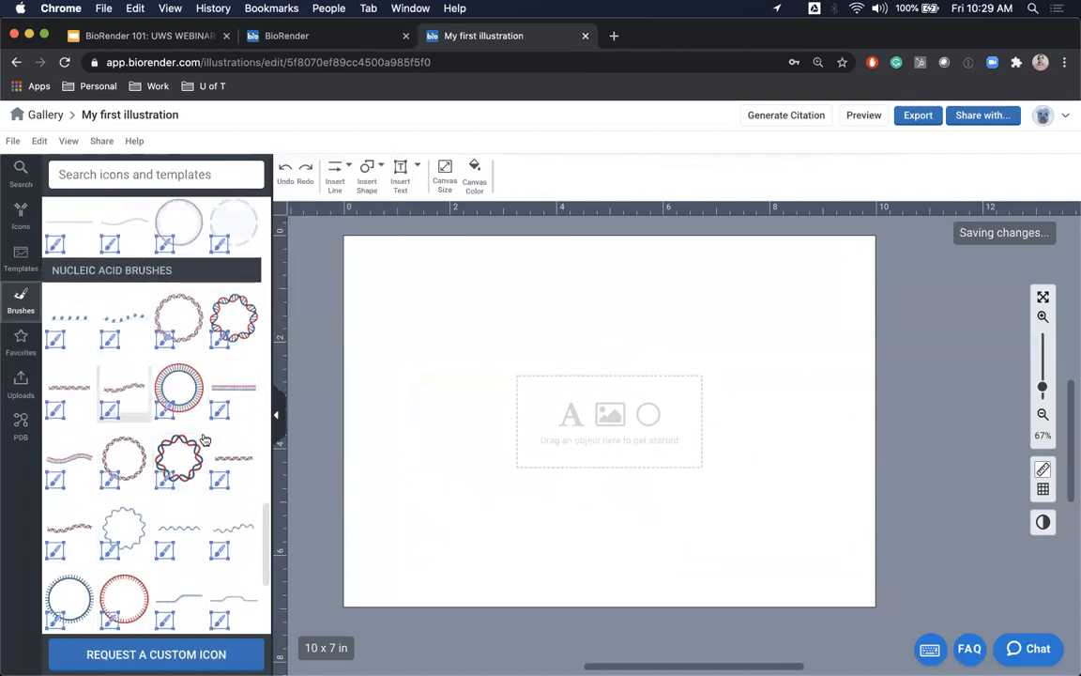
{"action": "scroll", "coordinate": [145, 483], "scroll_direction": "down", "scroll_amount": 1}
{"action": "scroll", "coordinate": [145, 483], "scroll_direction": "up", "scroll_amount": 5}
{"action": "scroll", "coordinate": [144, 483], "scroll_direction": "up", "scroll_amount": 10}
{"action": "scroll", "coordinate": [144, 482], "scroll_direction": "up", "scroll_amount": 5}
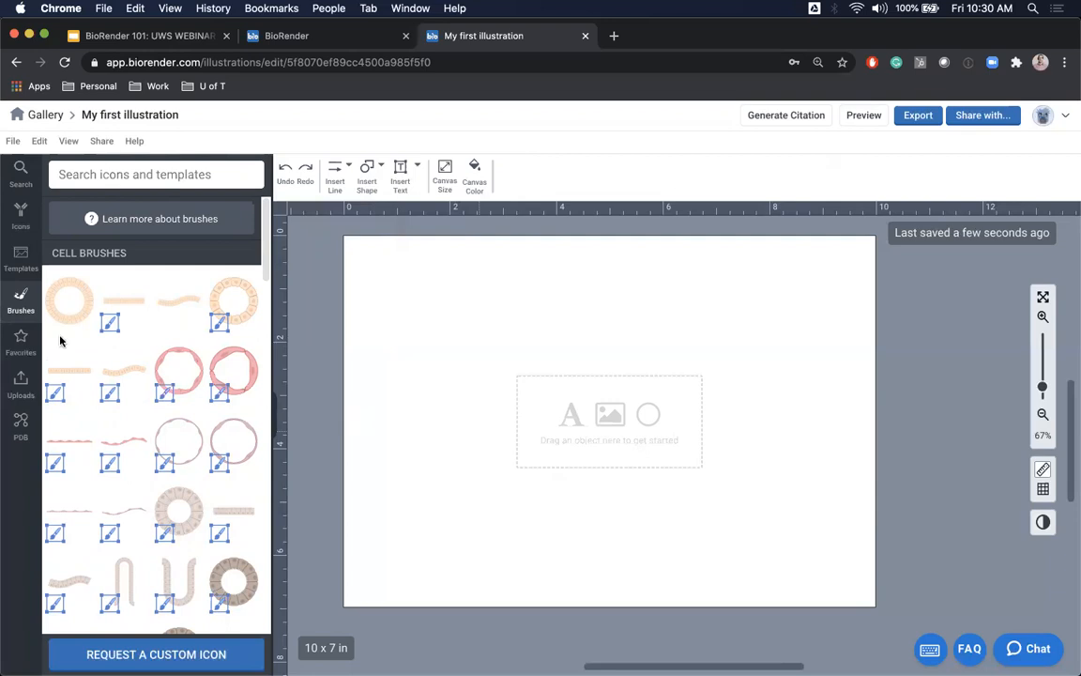
Step: Search the icon library for "membrane" and add the "Membrane with vesicle (stage 4, side)" icon to the canvas
{"action": "left_click", "coordinate": [21, 216]}
{"action": "left_click", "coordinate": [115, 171]}
{"action": "type", "text": "membrane"}
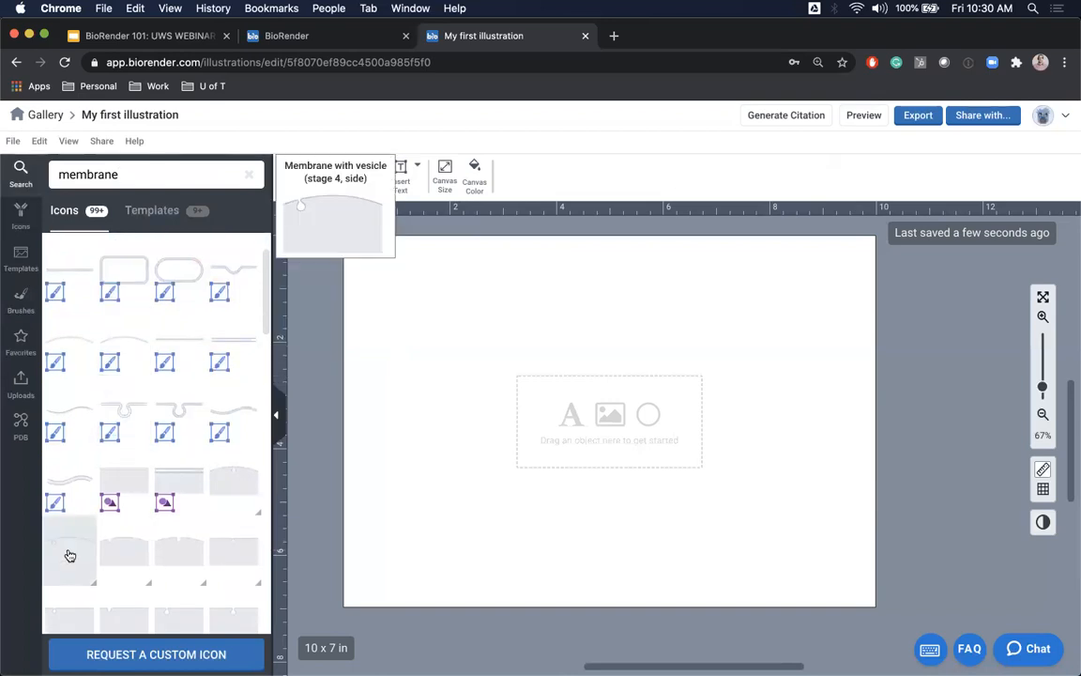
{"action": "left_click_drag", "start_coordinate": [69, 556], "coordinate": [645, 442]}
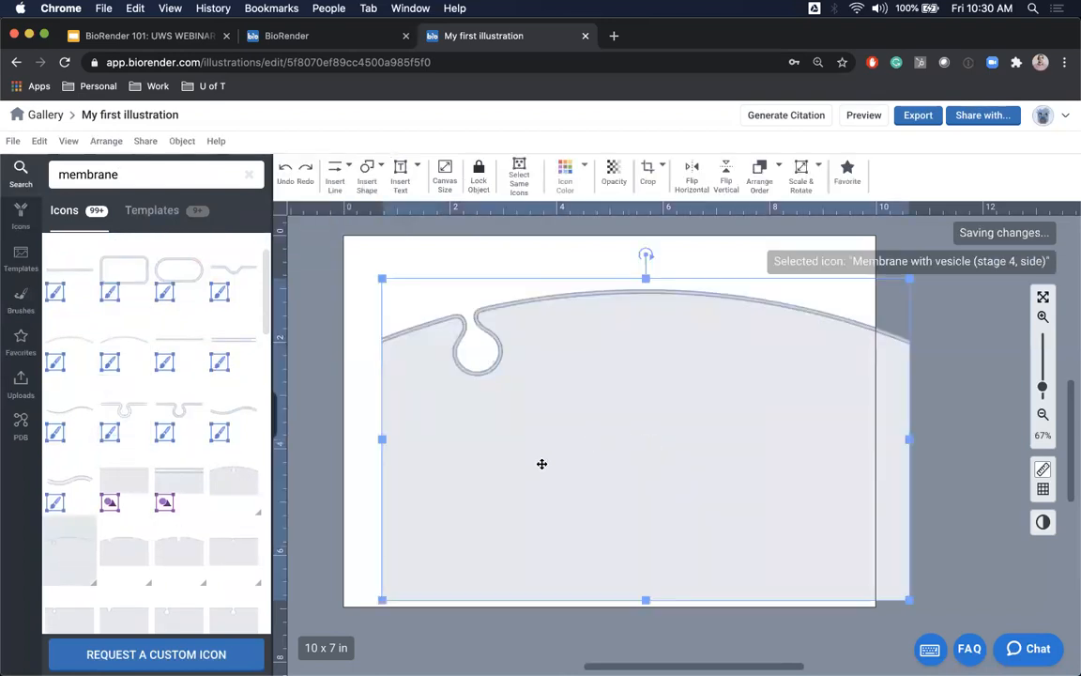
Step: Move the membrane icon to the lower part of the canvas and enlarge it so it overhangs both side edges
{"action": "left_click_drag", "start_coordinate": [546, 461], "coordinate": [545, 508]}
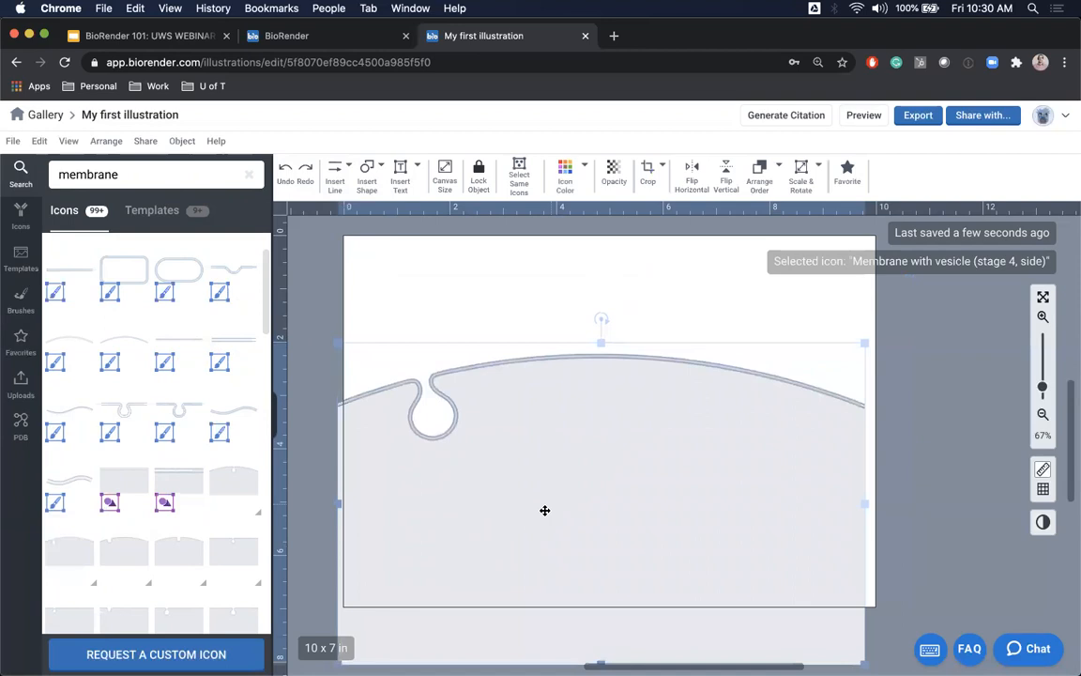
{"action": "left_click_drag", "start_coordinate": [860, 349], "coordinate": [886, 340]}
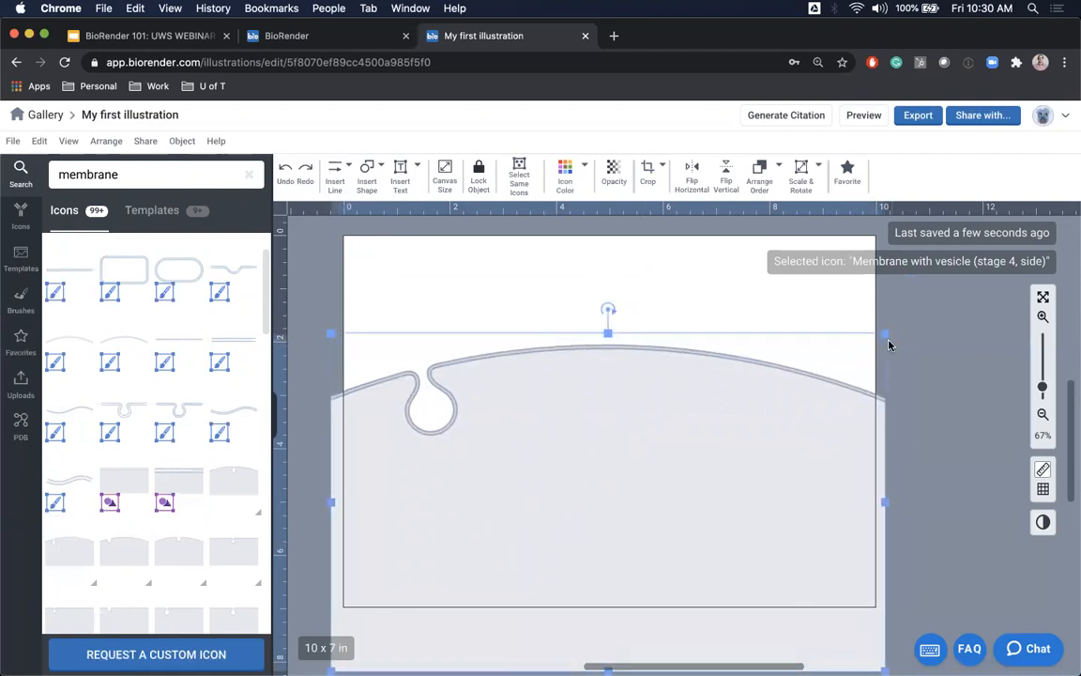
{"action": "scroll", "coordinate": [734, 449], "scroll_direction": "down", "scroll_amount": 3}
{"action": "scroll", "coordinate": [584, 441], "scroll_direction": "right", "scroll_amount": 2}
{"action": "scroll", "coordinate": [583, 441], "scroll_direction": "up", "scroll_amount": 1}
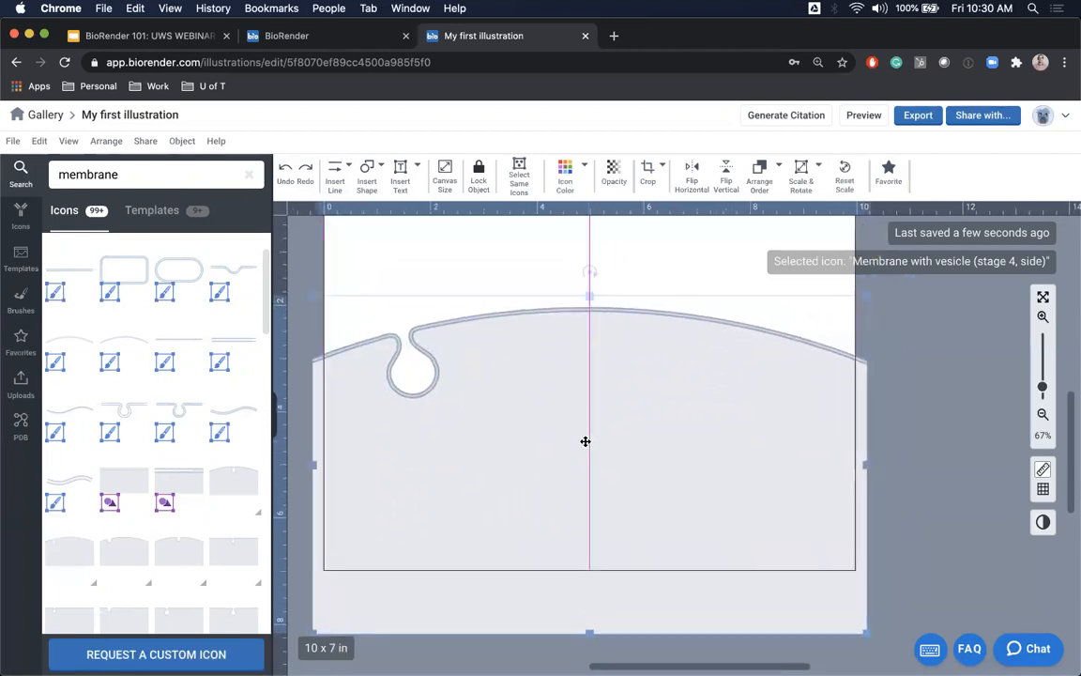
{"action": "scroll", "coordinate": [479, 501], "scroll_direction": "left", "scroll_amount": 2}
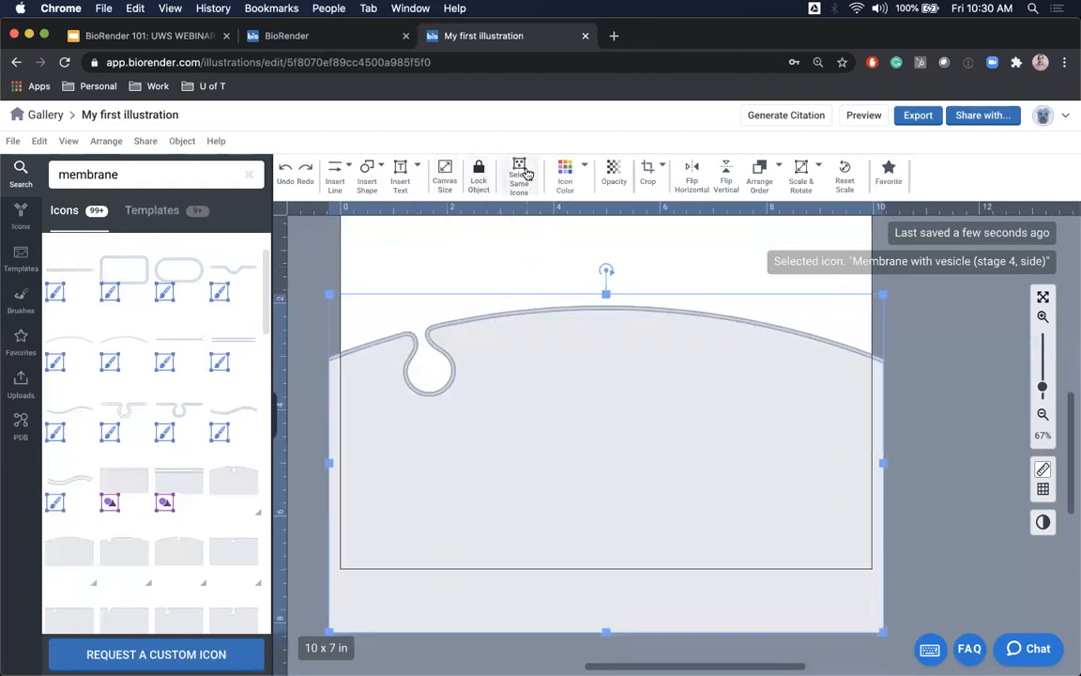
Step: Crop the membrane icon with a rectangle so its lower edge ends just below the canvas's bottom edge
{"action": "left_click", "coordinate": [648, 171]}
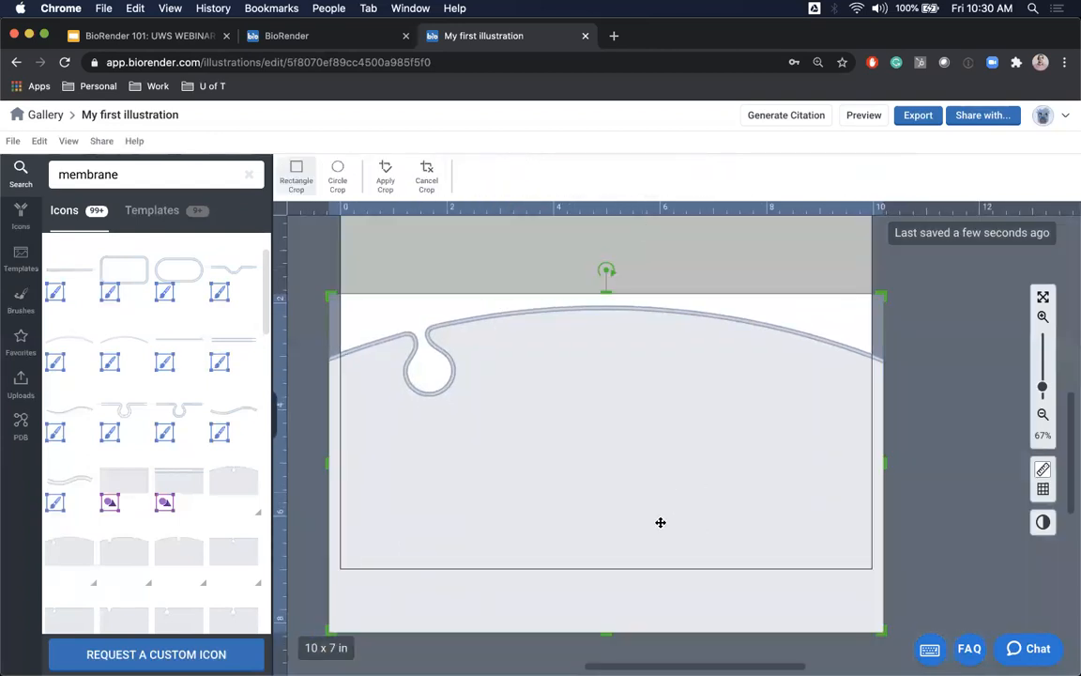
{"action": "left_click_drag", "start_coordinate": [604, 635], "coordinate": [606, 580]}
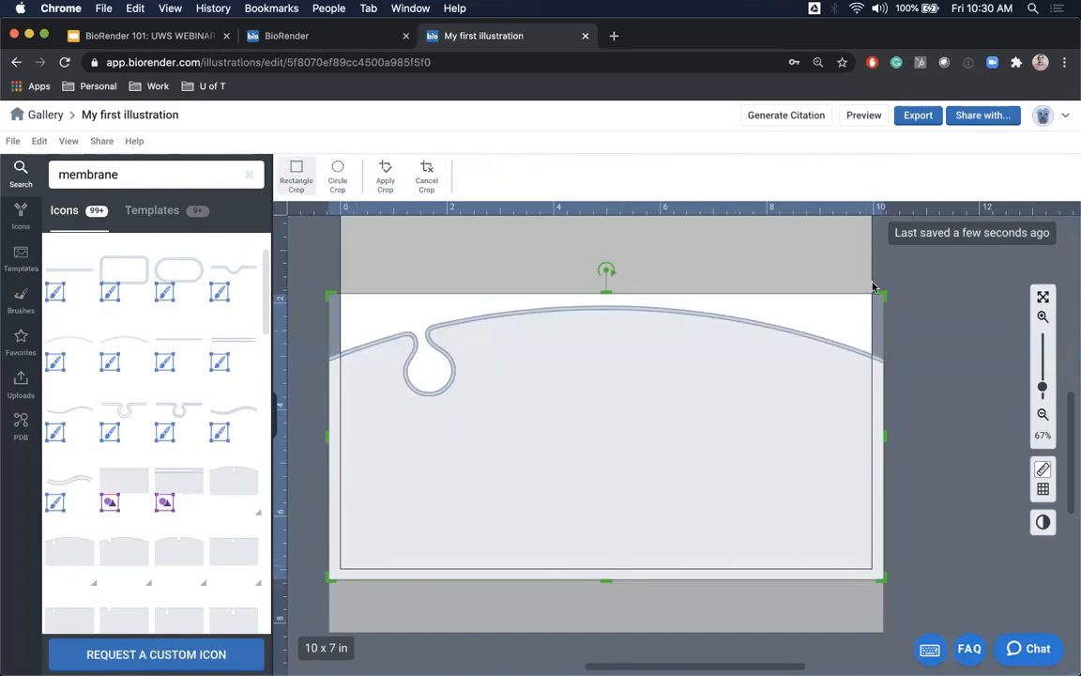
{"action": "left_click", "coordinate": [385, 176]}
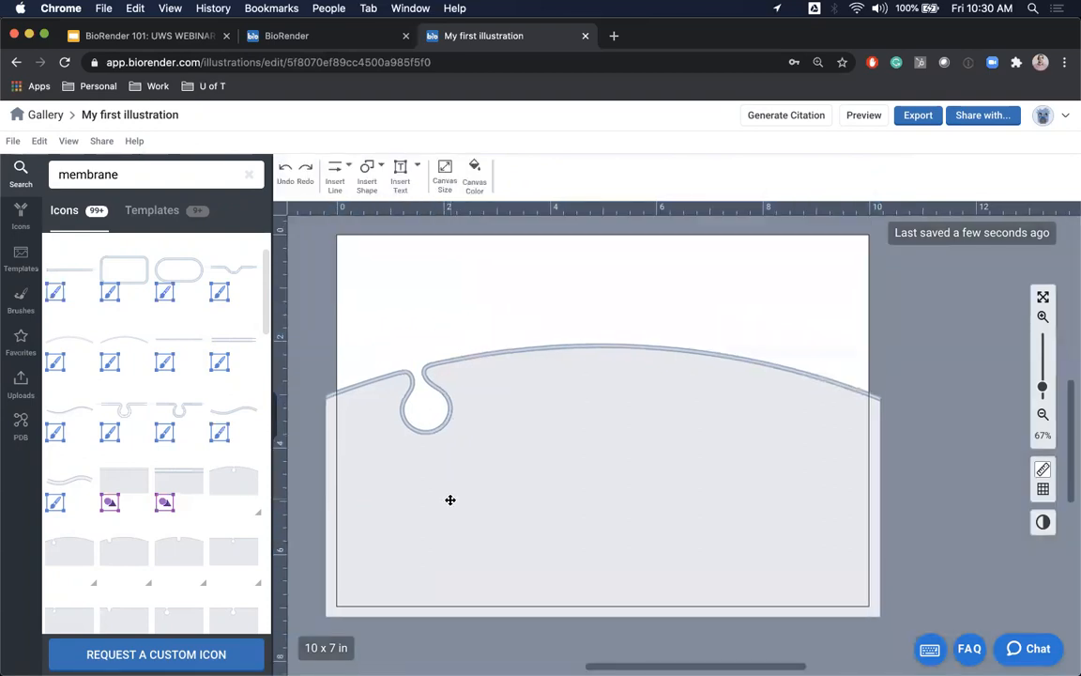
Step: Search the icon library for "receptor" and place the "Generic receptor-ligand pair (circle) 2" icon on the membrane, tilted to follow its curve
{"action": "left_click", "coordinate": [506, 561]}
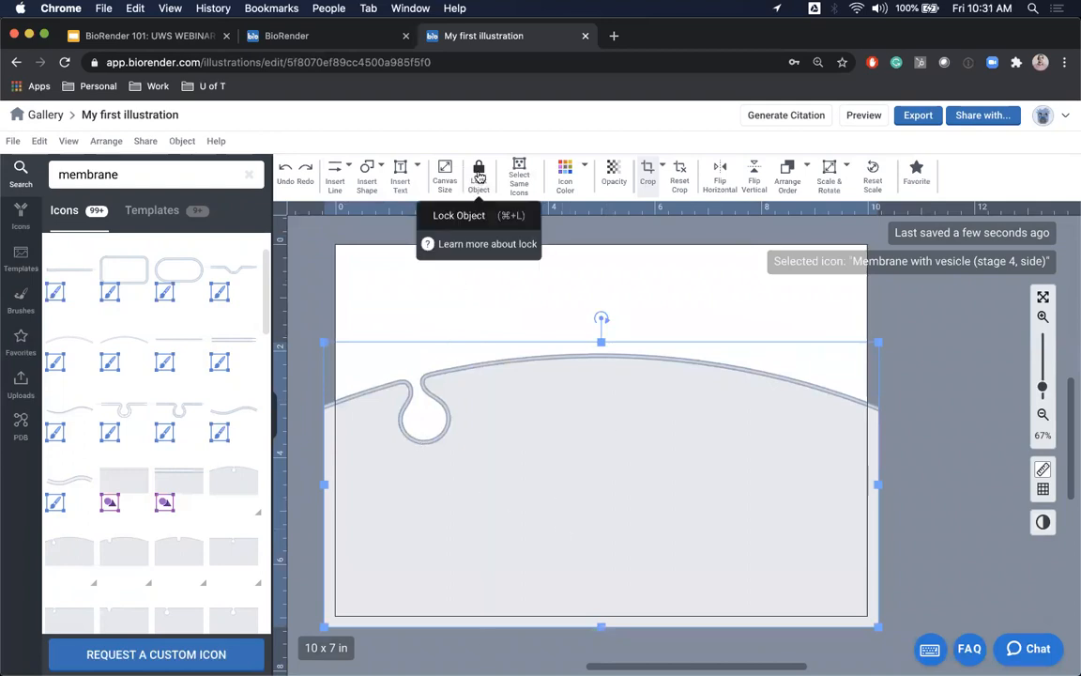
{"action": "left_click", "coordinate": [413, 301]}
{"action": "double_click", "coordinate": [130, 174]}
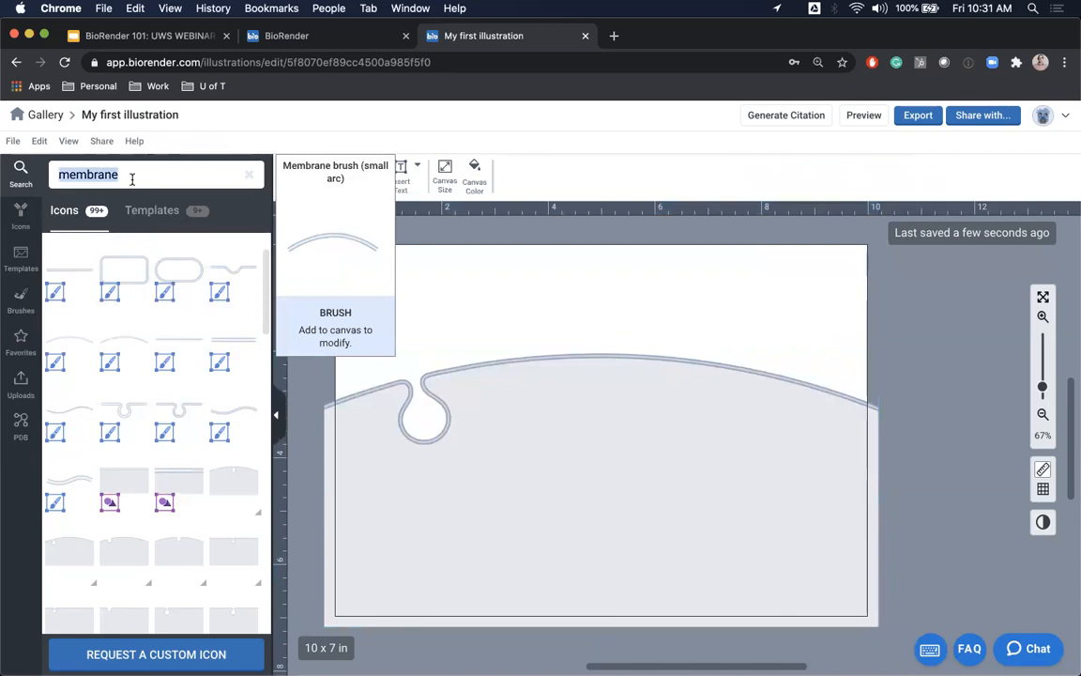
{"action": "type", "text": "receptor"}
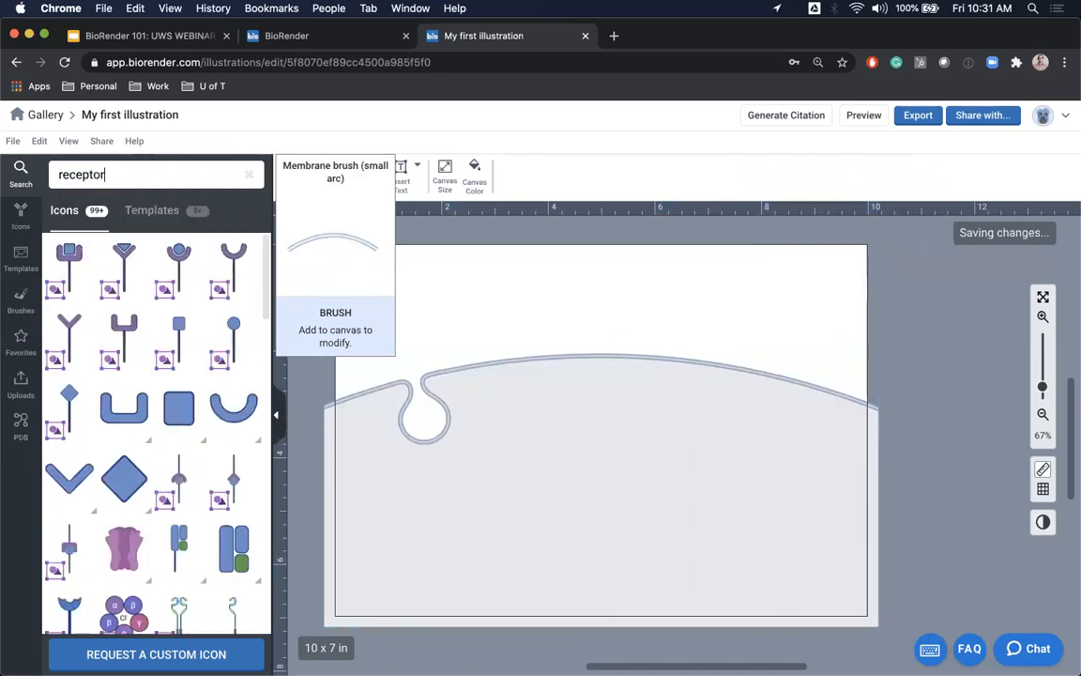
{"action": "left_click_drag", "start_coordinate": [190, 278], "coordinate": [506, 314]}
{"action": "left_click", "coordinate": [570, 309]}
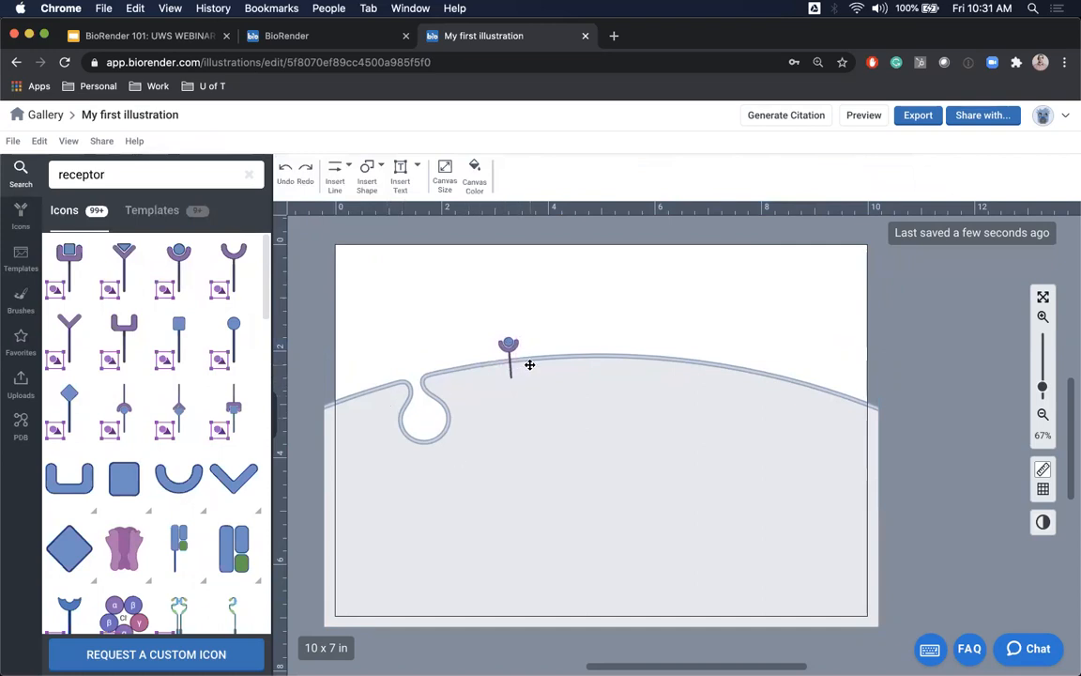
Step: Shift the unlocked membrane icon to the right and undo the move
{"action": "left_click_drag", "start_coordinate": [530, 364], "coordinate": [570, 355]}
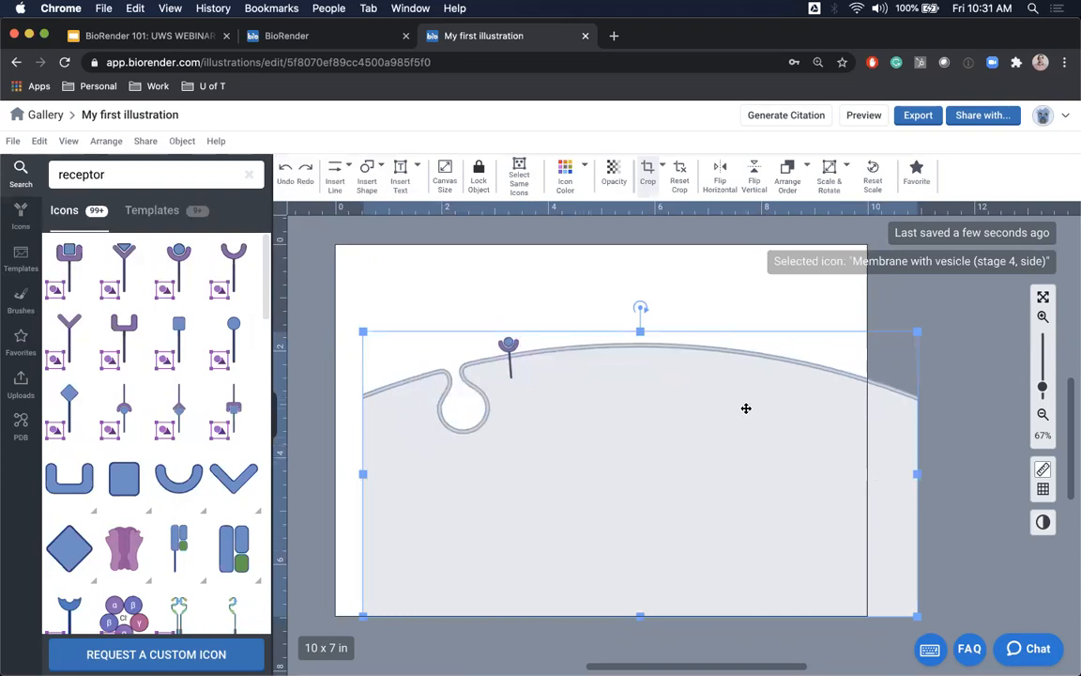
{"action": "key", "text": "super+z"}
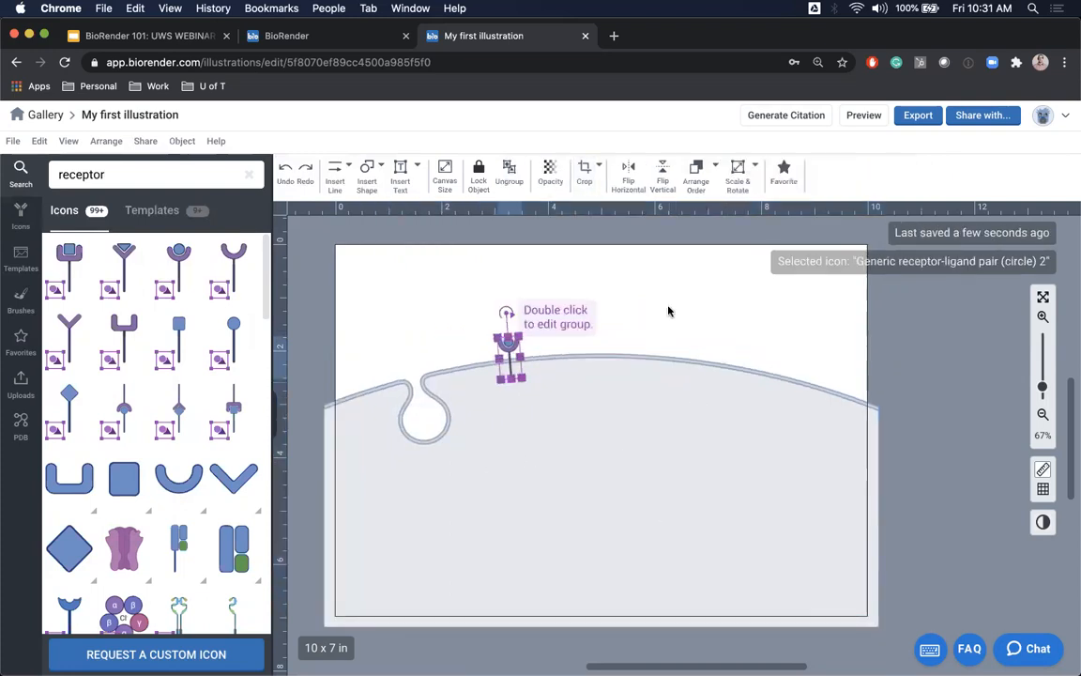
{"action": "left_click", "coordinate": [669, 309]}
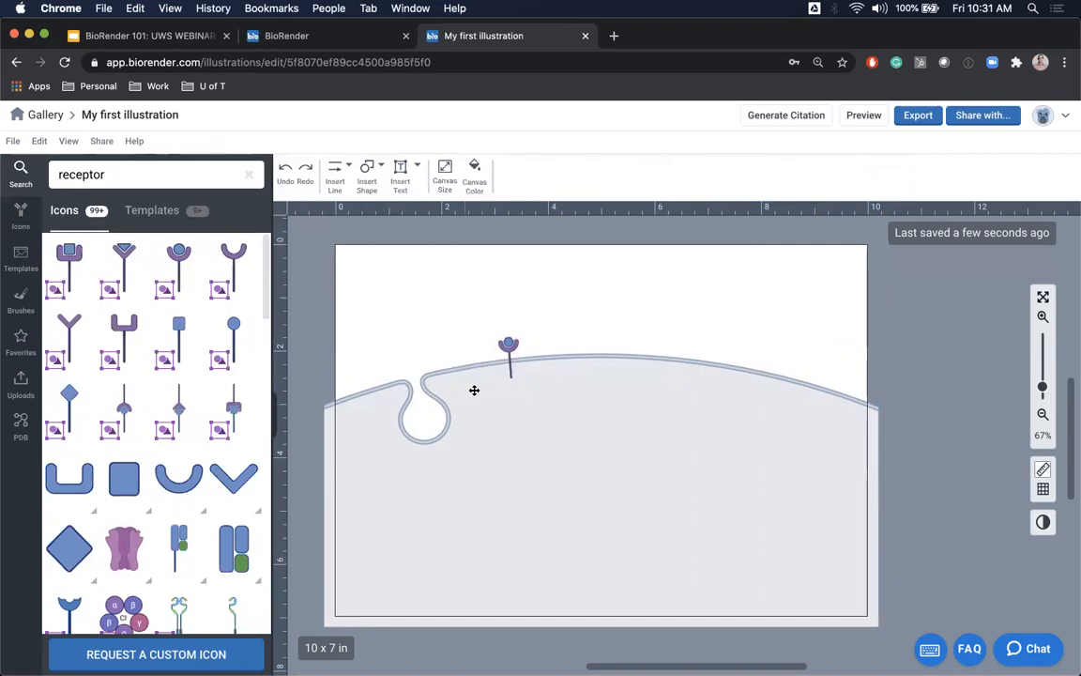
Step: Lock the membrane icon in place and test the lock by trying to move it
{"action": "left_click", "coordinate": [580, 465]}
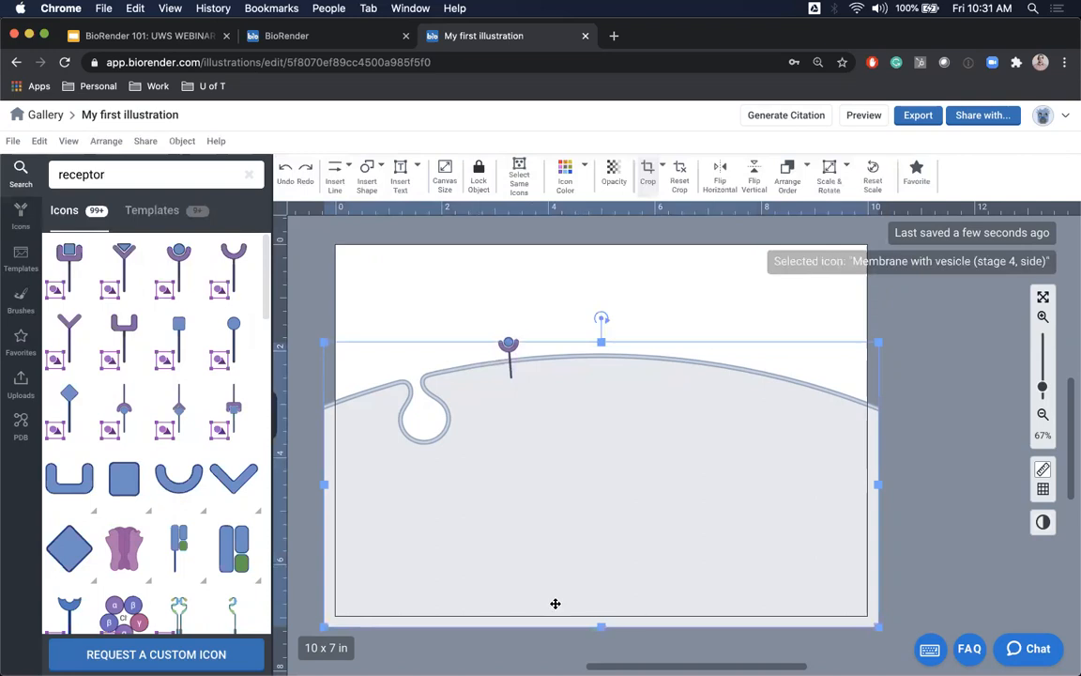
{"action": "left_click", "coordinate": [478, 178]}
{"action": "left_click_drag", "start_coordinate": [684, 601], "coordinate": [657, 506]}
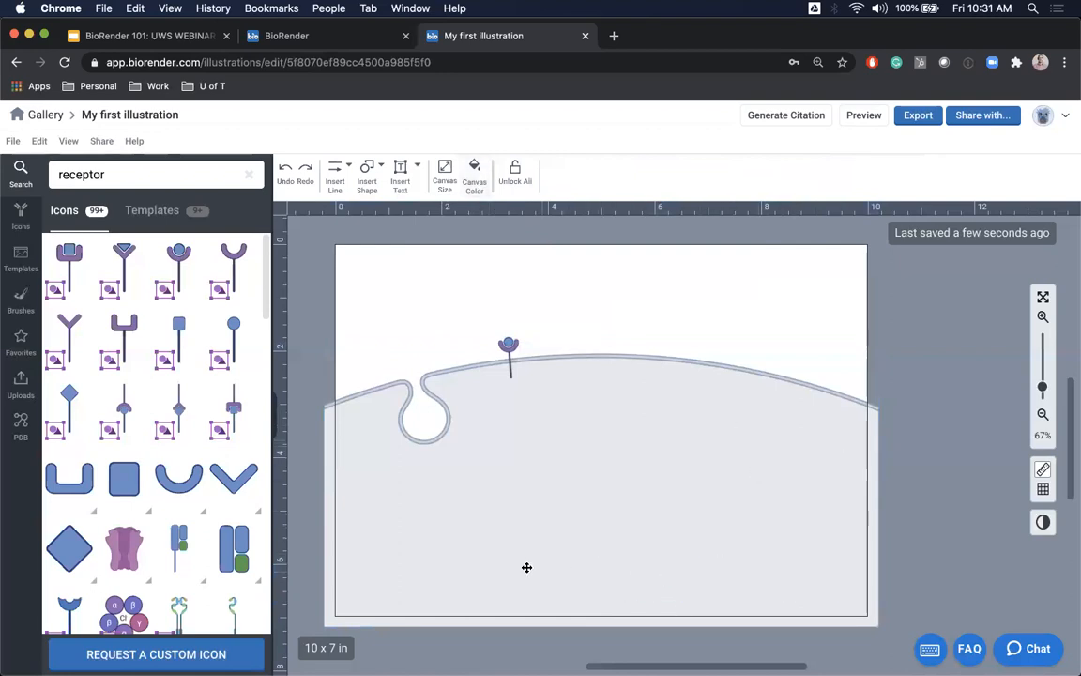
{"action": "left_click", "coordinate": [680, 470]}
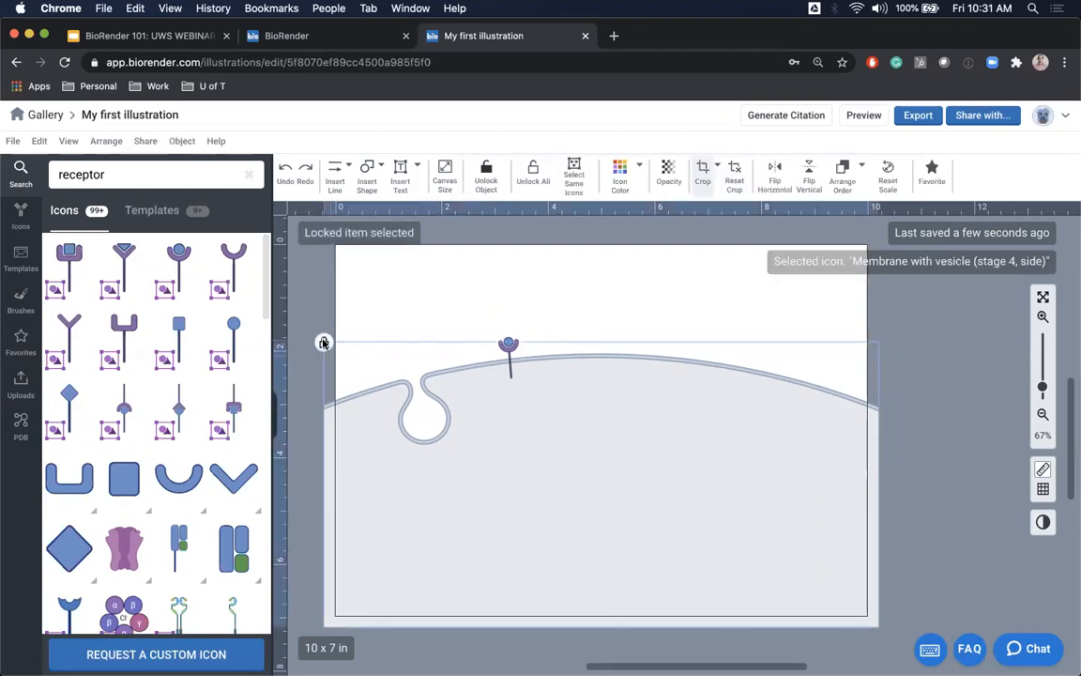
{"action": "left_click", "coordinate": [555, 296]}
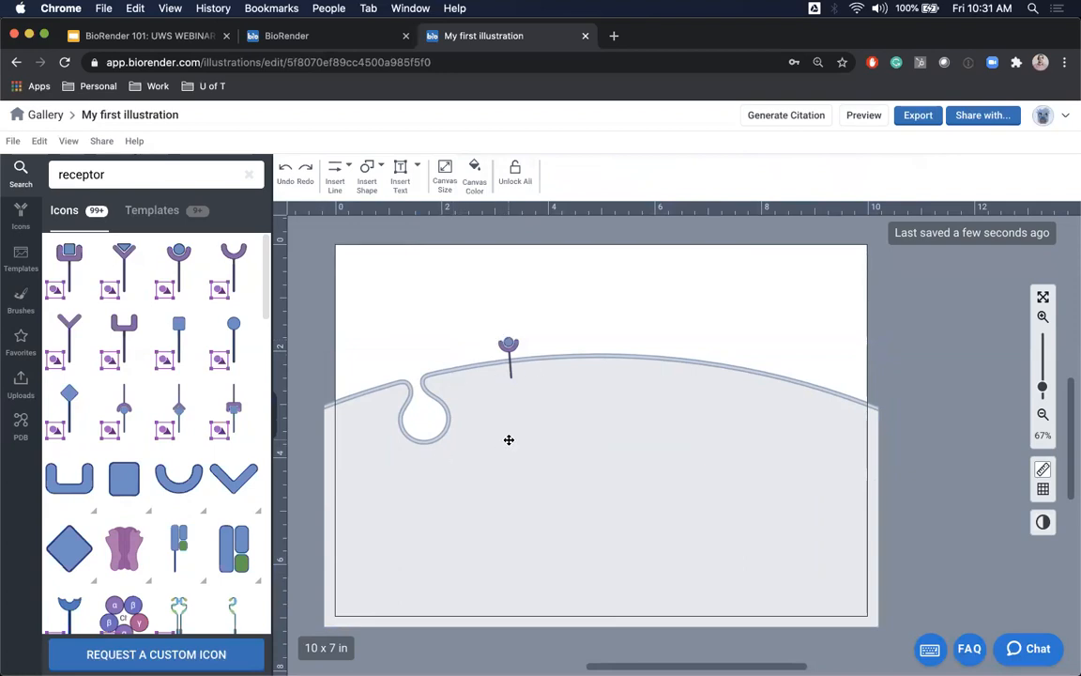
Step: Ungroup the receptor-ligand icon on the membrane into its separate parts
{"action": "left_click", "coordinate": [519, 340]}
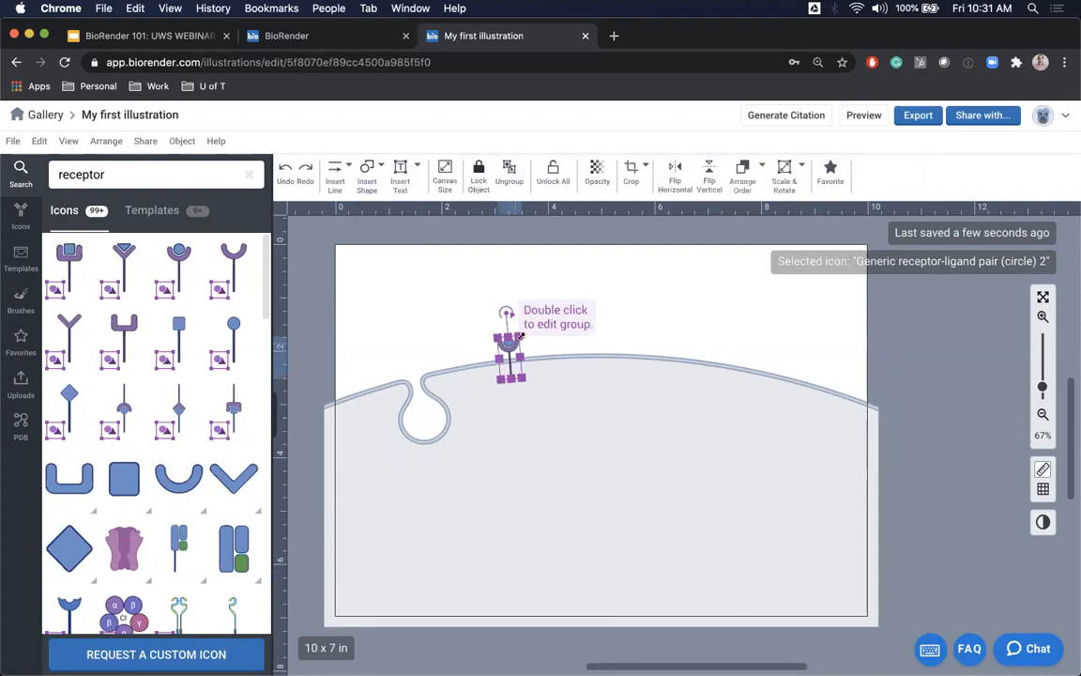
{"action": "left_click", "coordinate": [1043, 316]}
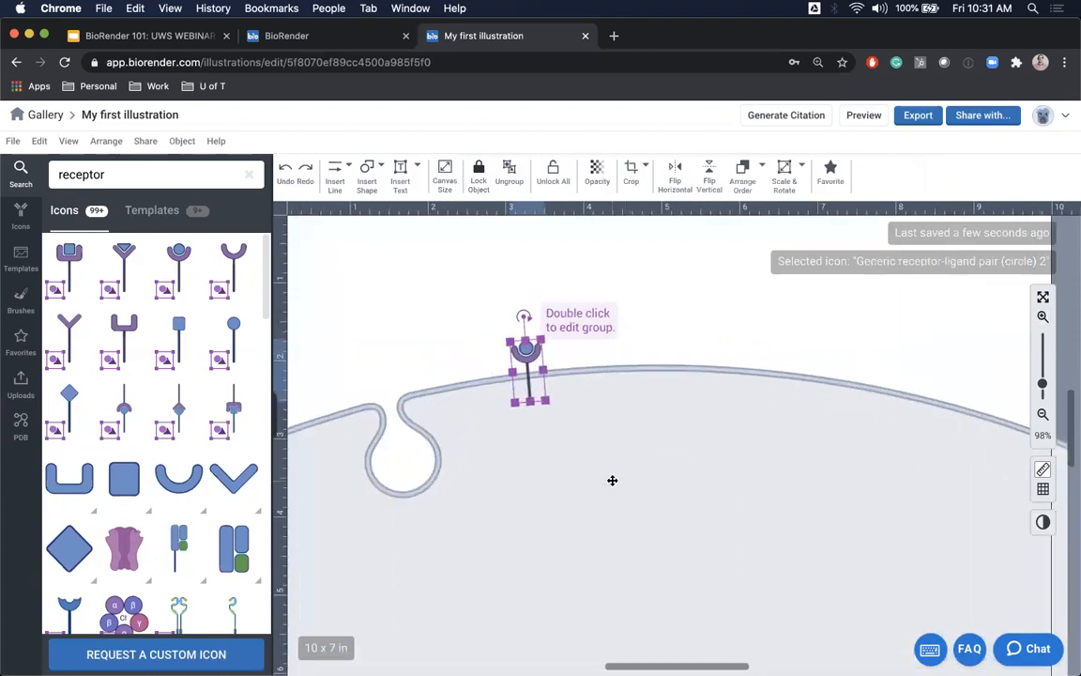
{"action": "left_click", "coordinate": [1042, 316]}
{"action": "scroll", "coordinate": [711, 380], "scroll_direction": "up", "scroll_amount": 1}
{"action": "scroll", "coordinate": [711, 380], "scroll_direction": "left", "scroll_amount": 1}
{"action": "left_click", "coordinate": [584, 392]}
{"action": "left_click", "coordinate": [648, 437]}
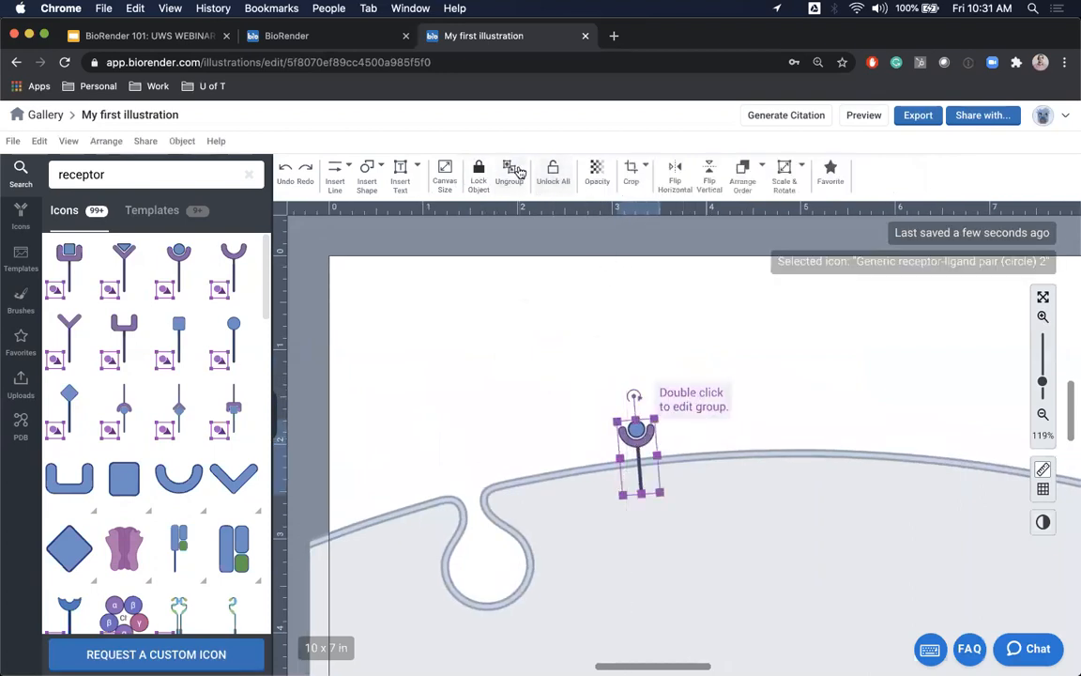
{"action": "left_click", "coordinate": [513, 172]}
{"action": "left_click", "coordinate": [514, 350]}
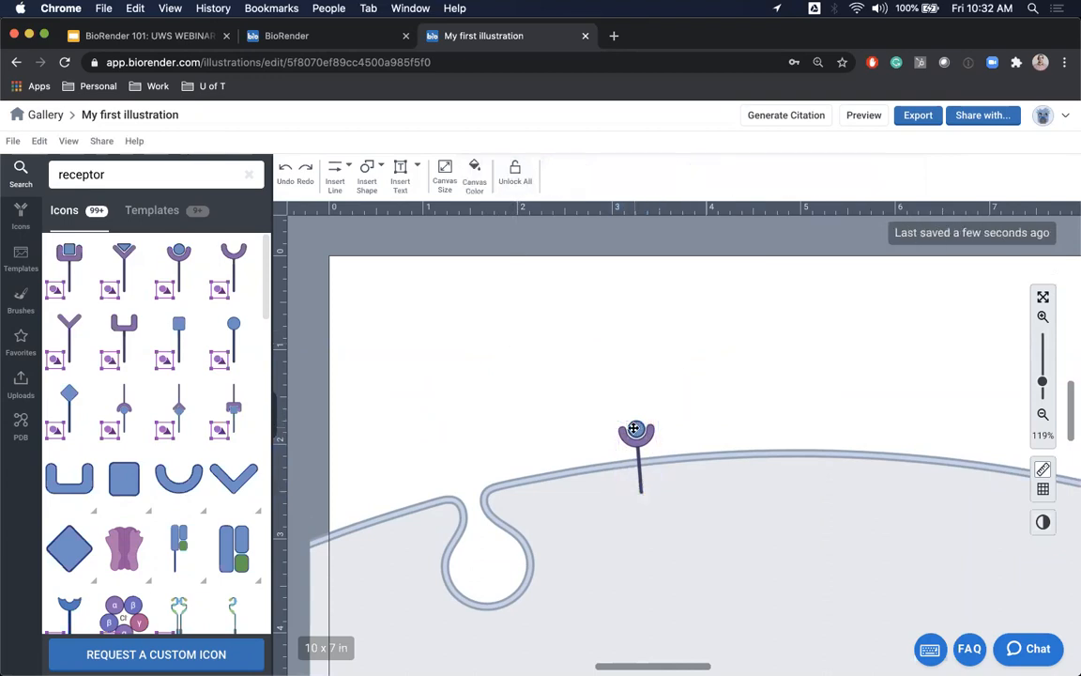
Step: Duplicate the blue circular ligand and place the copy above and to the left of the receptor
{"action": "left_click", "coordinate": [633, 428]}
{"action": "left_click_drag", "start_coordinate": [634, 428], "coordinate": [500, 319]}
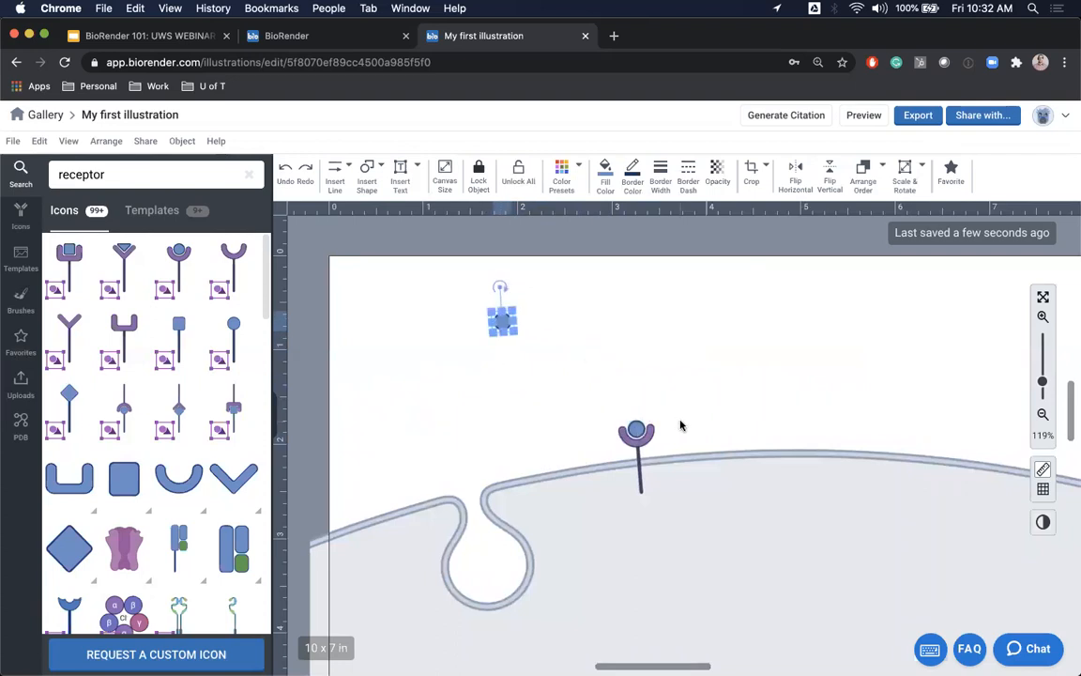
{"action": "left_click", "coordinate": [531, 375]}
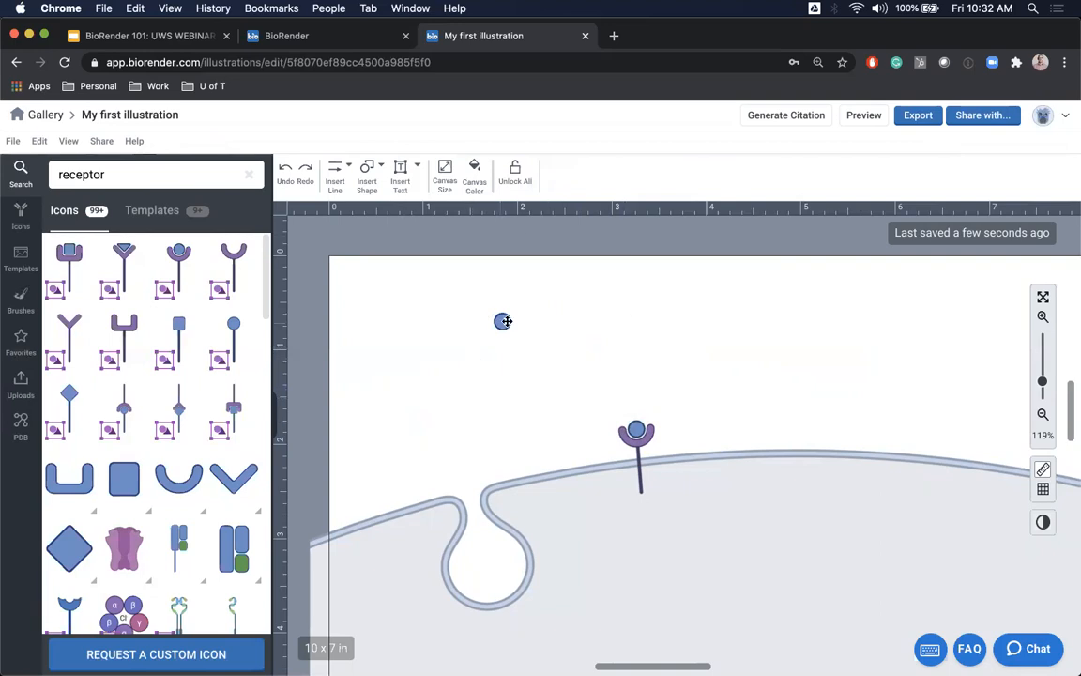
{"action": "left_click_drag", "start_coordinate": [502, 320], "coordinate": [490, 321]}
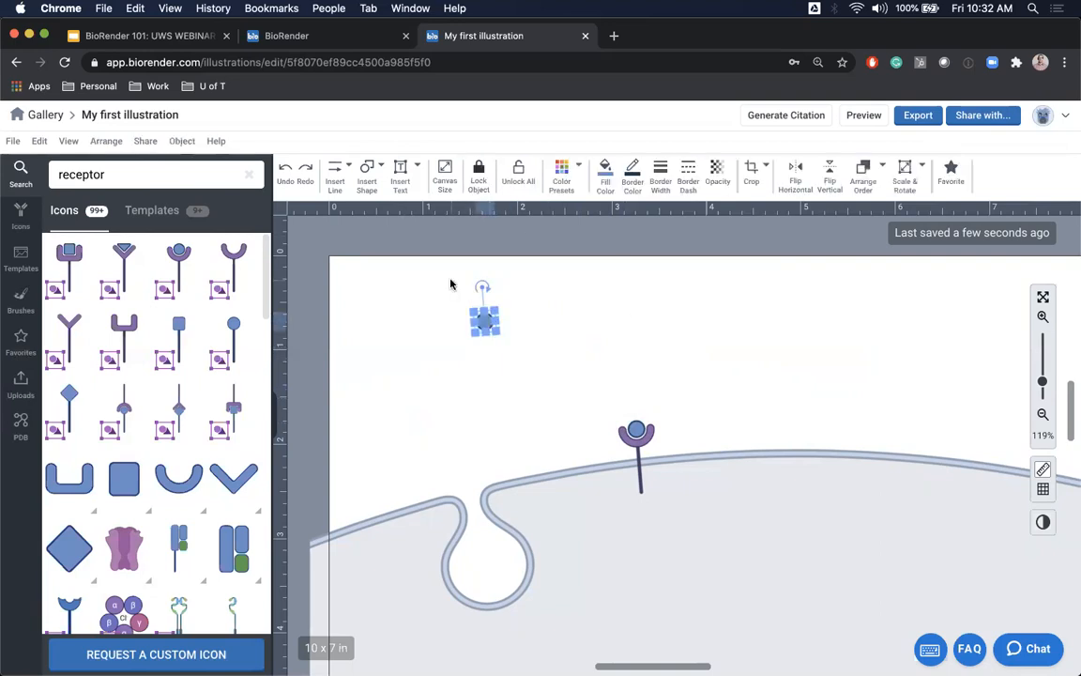
Step: Draw a curved arrow from the free ligand to the receptor-bound ligand
{"action": "left_click", "coordinate": [335, 177]}
{"action": "mouse_move", "coordinate": [352, 210]}
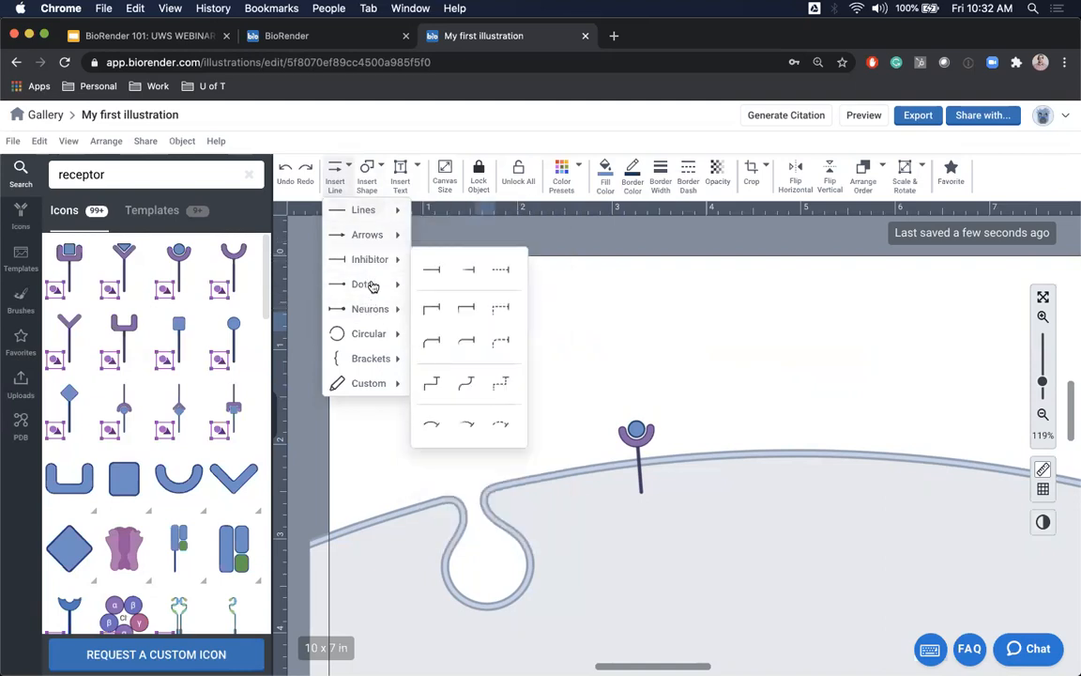
{"action": "mouse_move", "coordinate": [372, 311]}
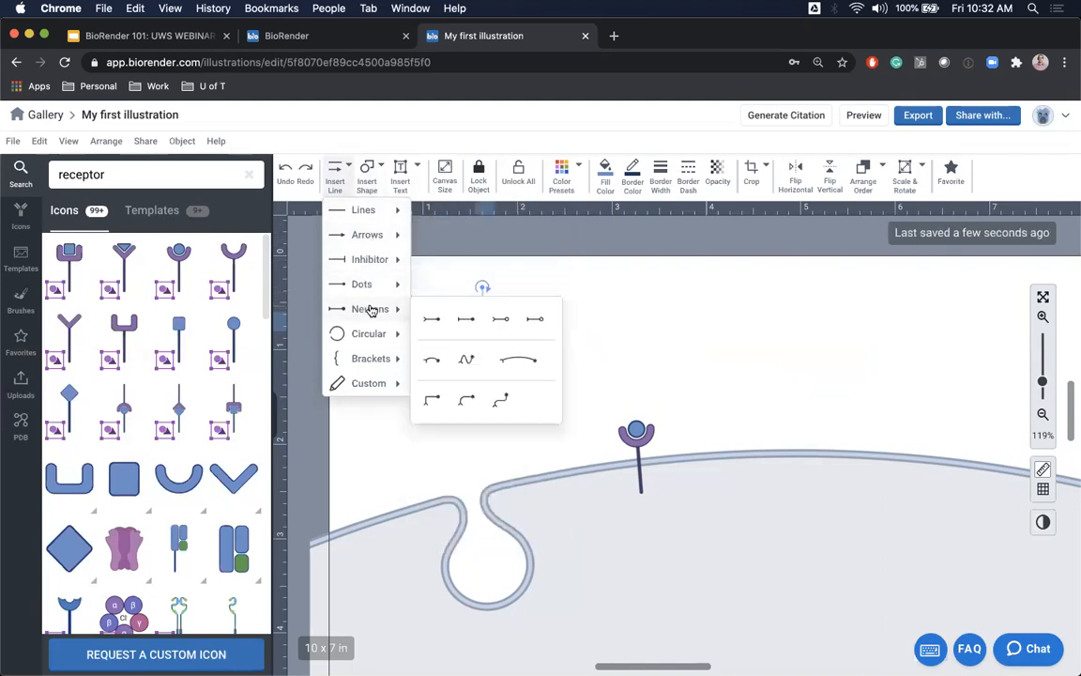
{"action": "mouse_move", "coordinate": [382, 241]}
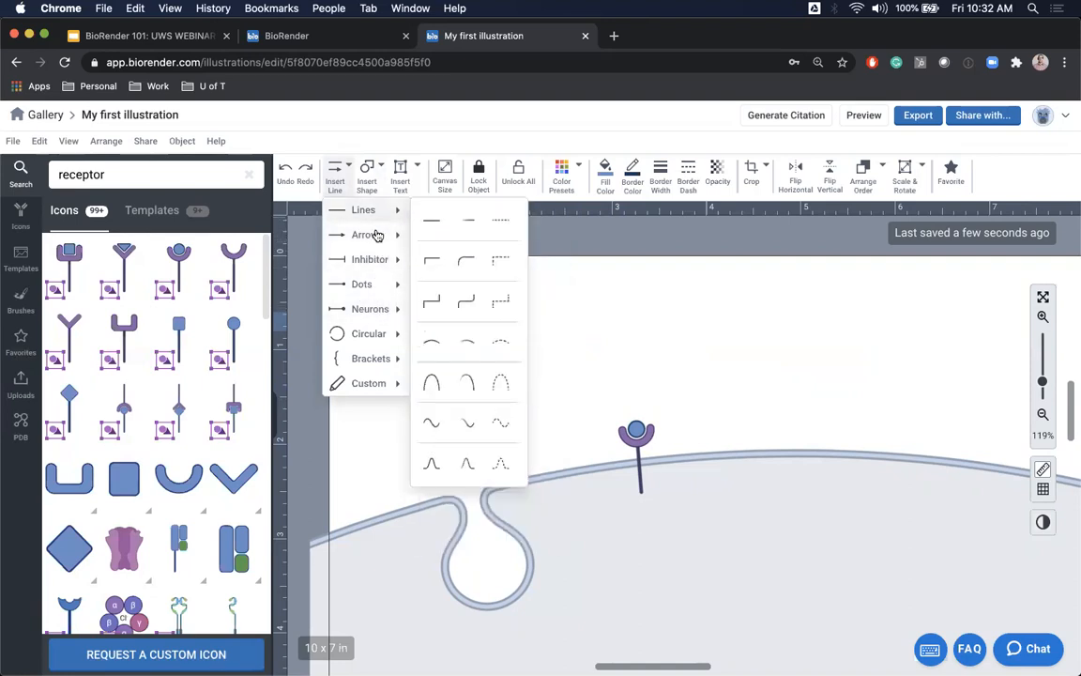
{"action": "mouse_move", "coordinate": [373, 283]}
{"action": "mouse_move", "coordinate": [373, 237]}
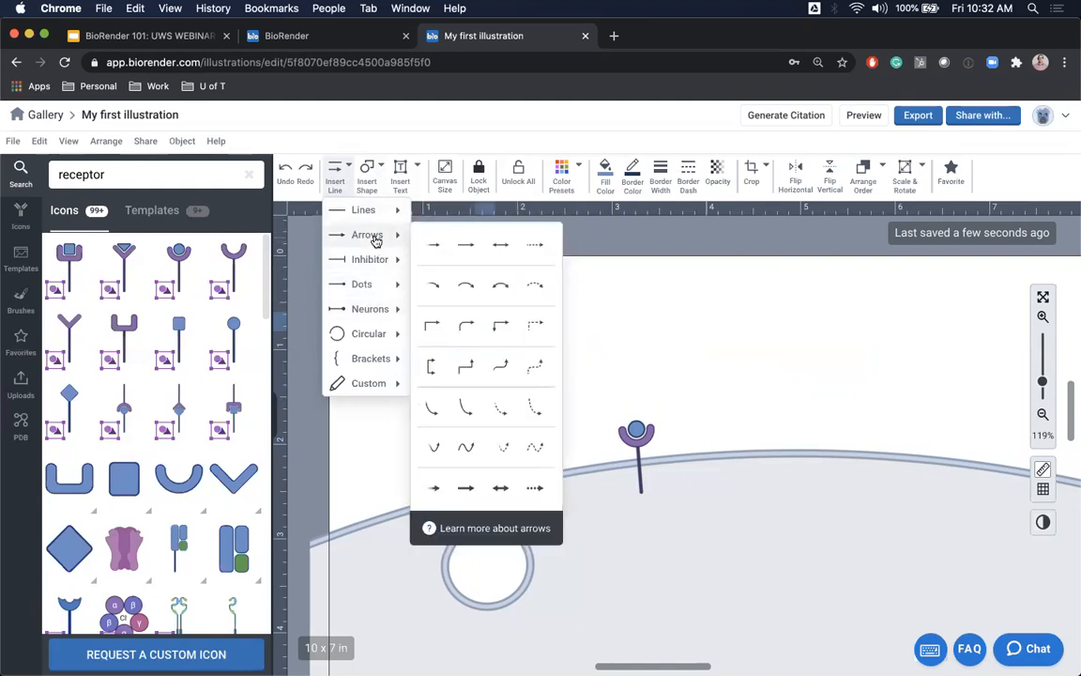
{"action": "left_click", "coordinate": [433, 286]}
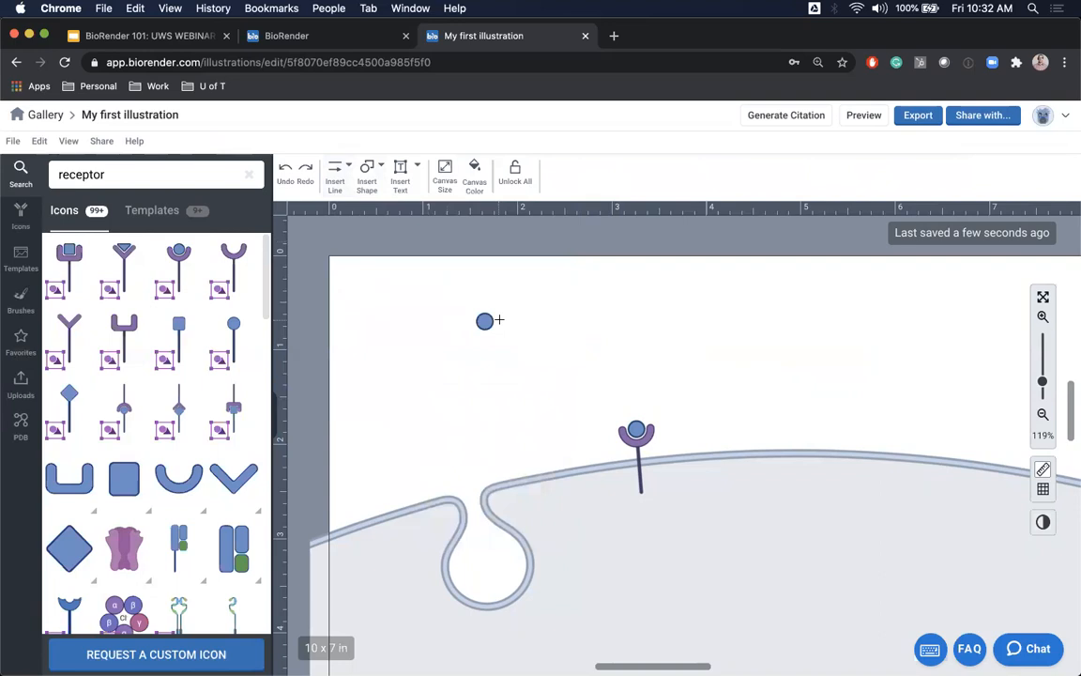
{"action": "mouse_move", "coordinate": [505, 318]}
{"action": "left_mouse_down"}
{"action": "mouse_move", "coordinate": [541, 328]}
{"action": "mouse_move", "coordinate": [631, 413]}
{"action": "left_mouse_up"}
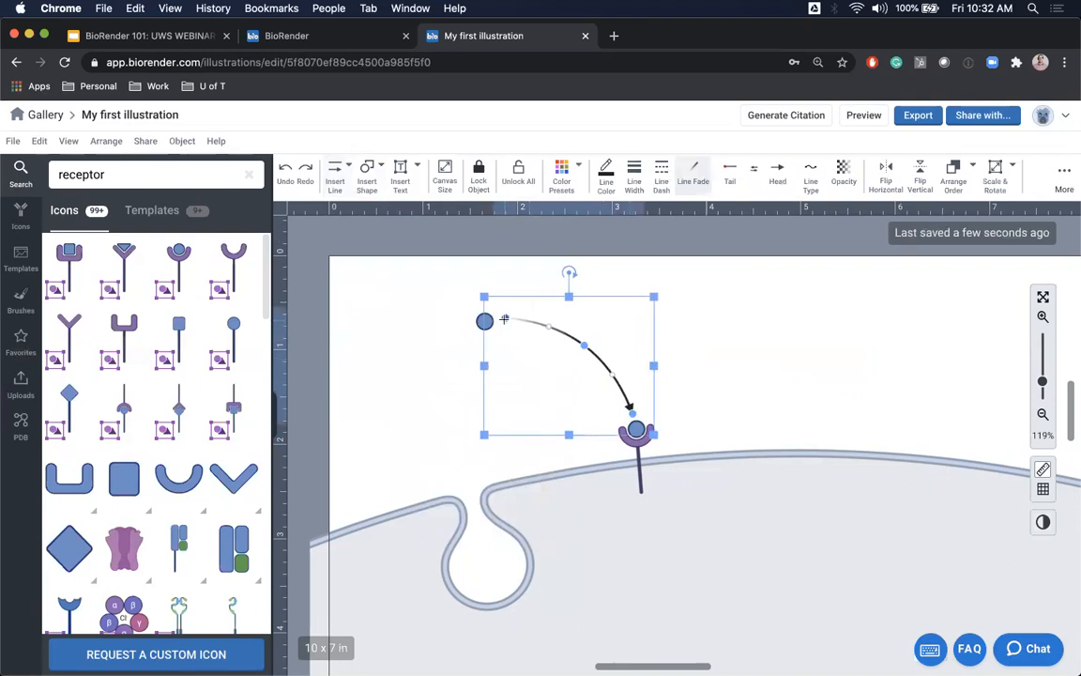
Step: Adjust the curved arrow's start point slightly closer to the free ligand
{"action": "left_click", "coordinate": [741, 379]}
{"action": "left_click", "coordinate": [504, 321]}
{"action": "left_click", "coordinate": [503, 321]}
{"action": "left_click", "coordinate": [503, 321]}
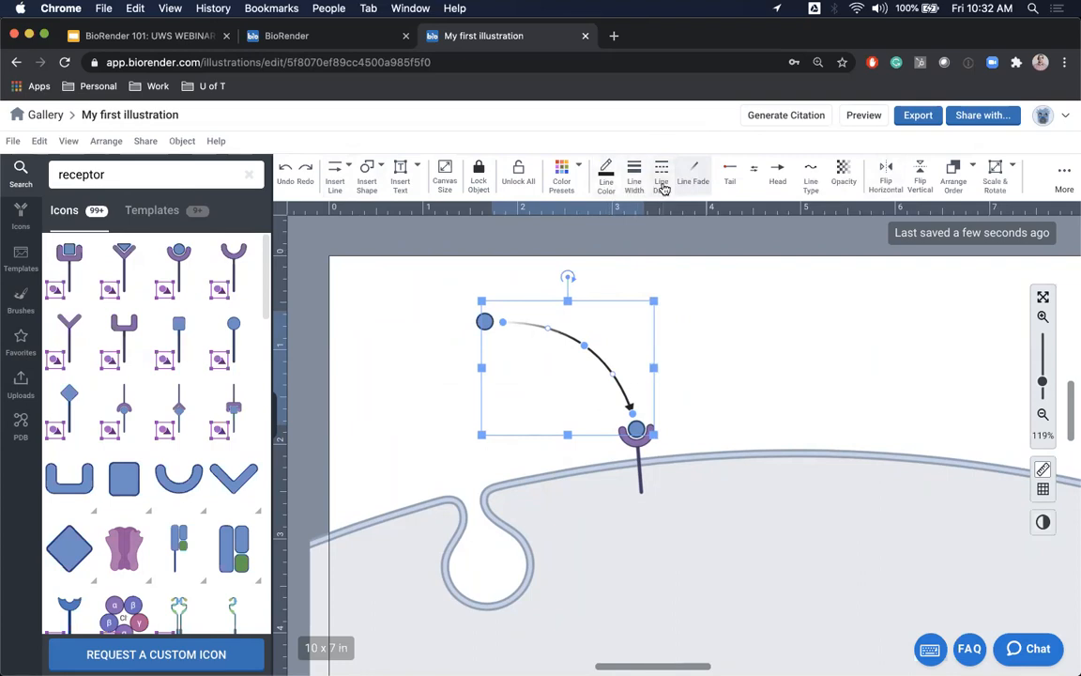
Step: Try the Line Fade option and swap the curved arrow's head and tail back and forth
{"action": "left_click", "coordinate": [692, 175]}
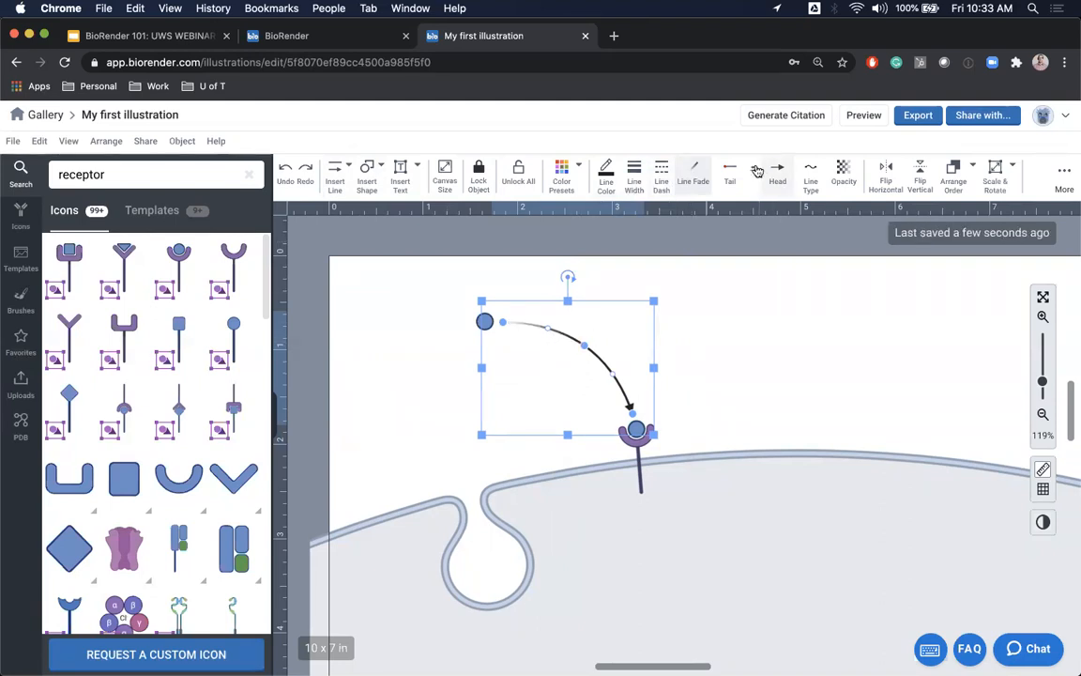
{"action": "left_click", "coordinate": [756, 174]}
{"action": "left_click", "coordinate": [756, 174]}
{"action": "left_click", "coordinate": [756, 173]}
{"action": "left_click", "coordinate": [756, 173]}
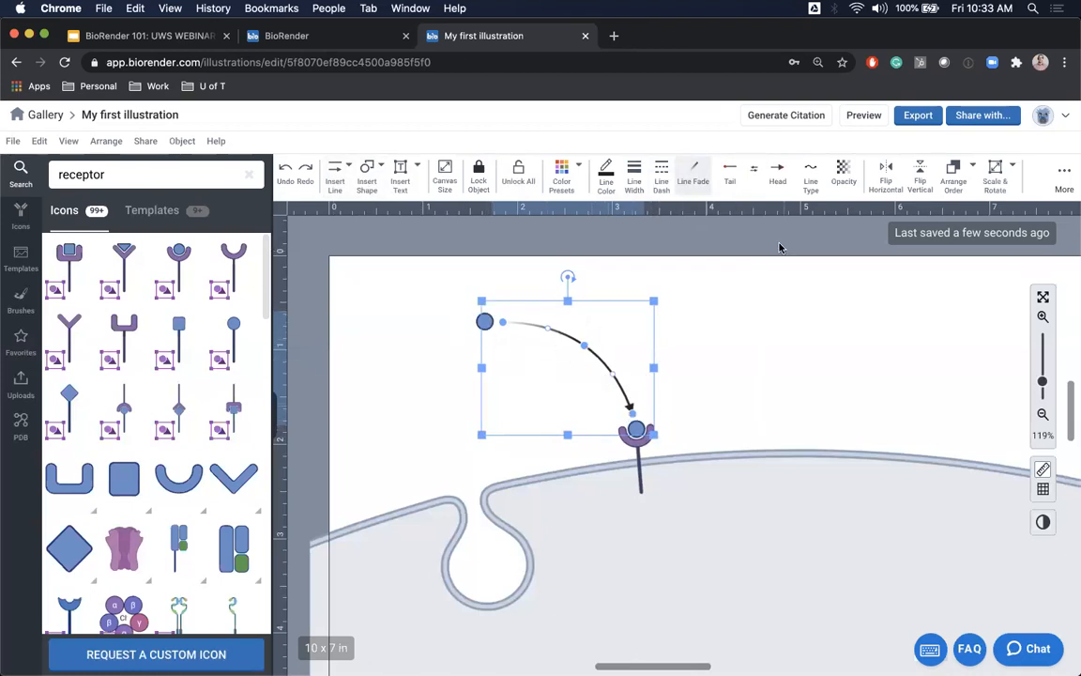
Step: Change the curved arrow's head to an inhibitor bar and restore the solid arrowhead
{"action": "left_click", "coordinate": [775, 178]}
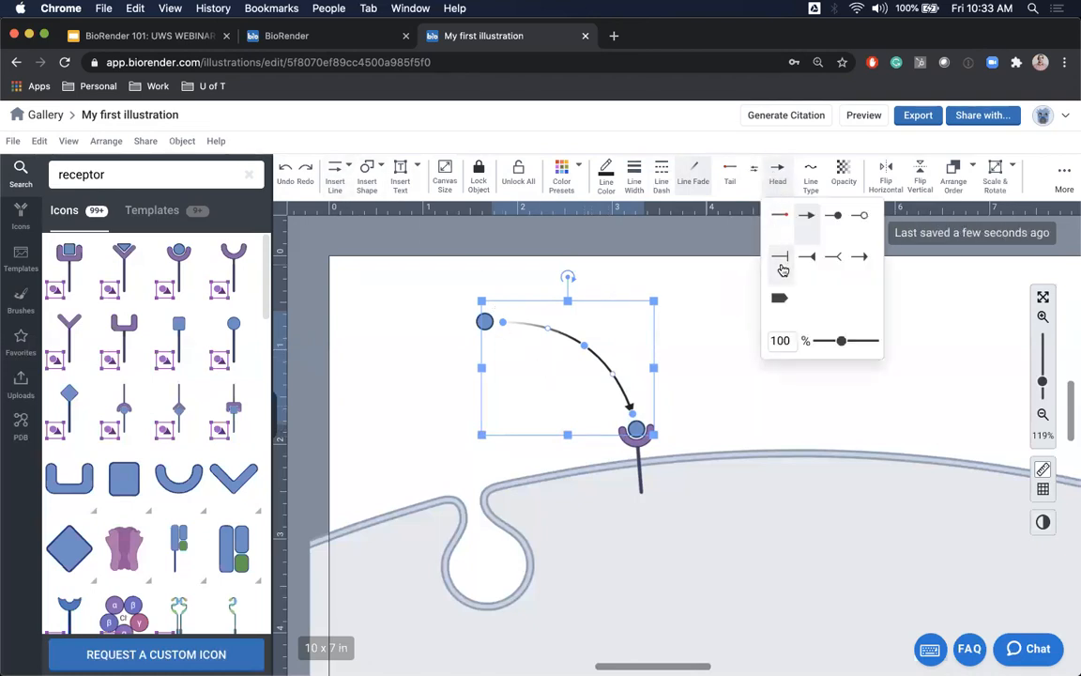
{"action": "left_click", "coordinate": [783, 268]}
{"action": "left_click", "coordinate": [763, 322]}
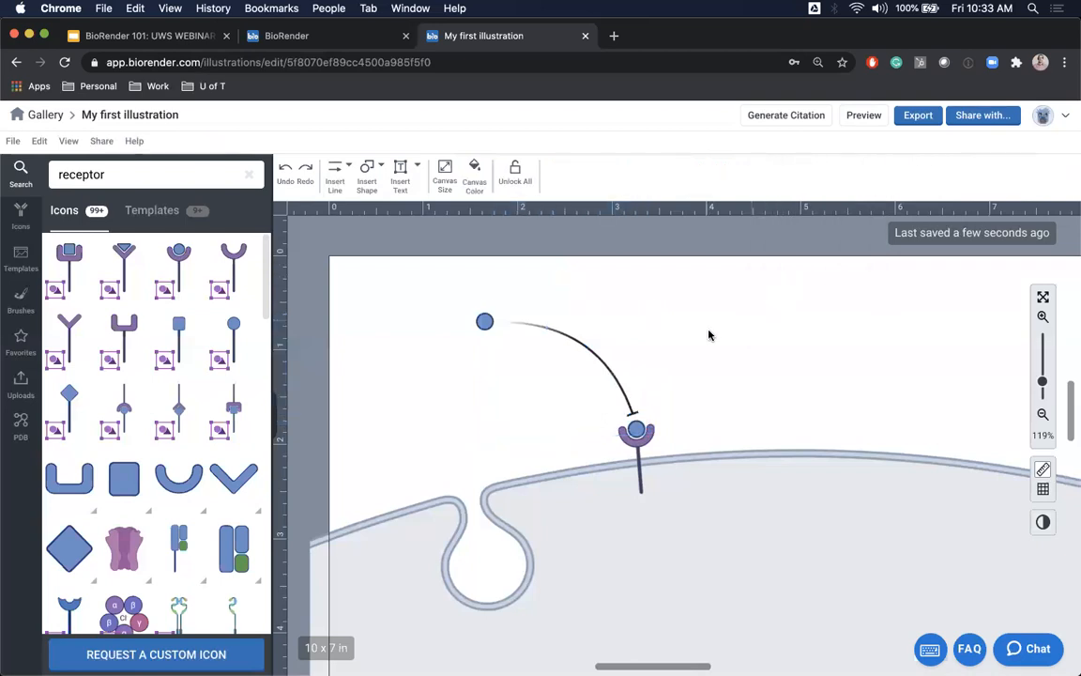
{"action": "left_click", "coordinate": [600, 362]}
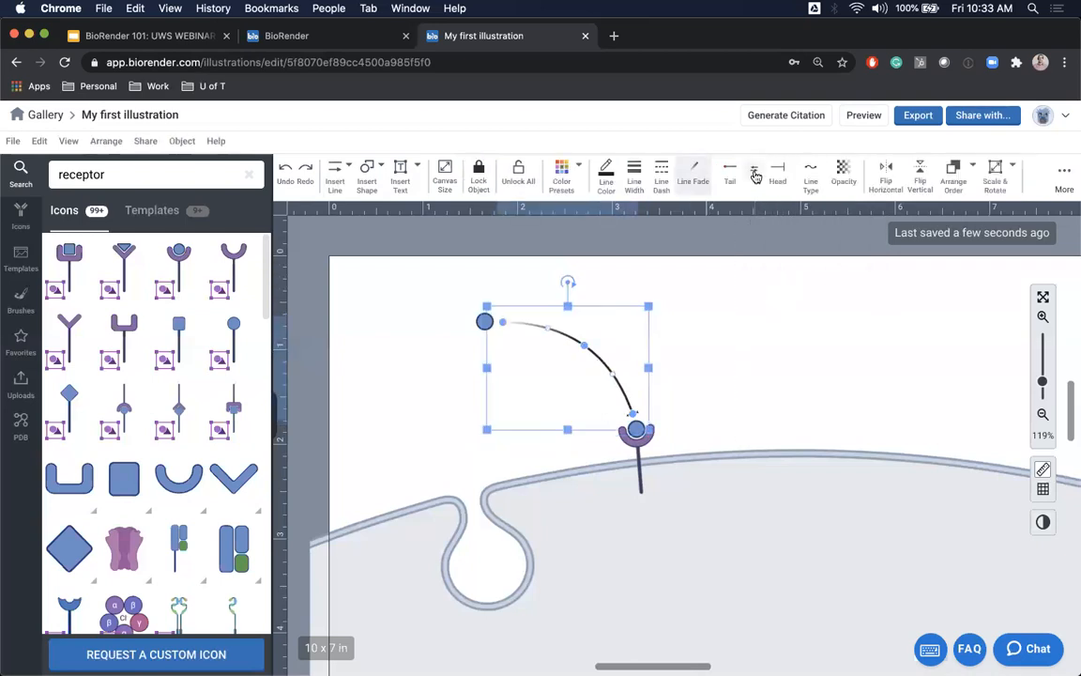
{"action": "left_click", "coordinate": [777, 175]}
{"action": "left_click", "coordinate": [811, 218]}
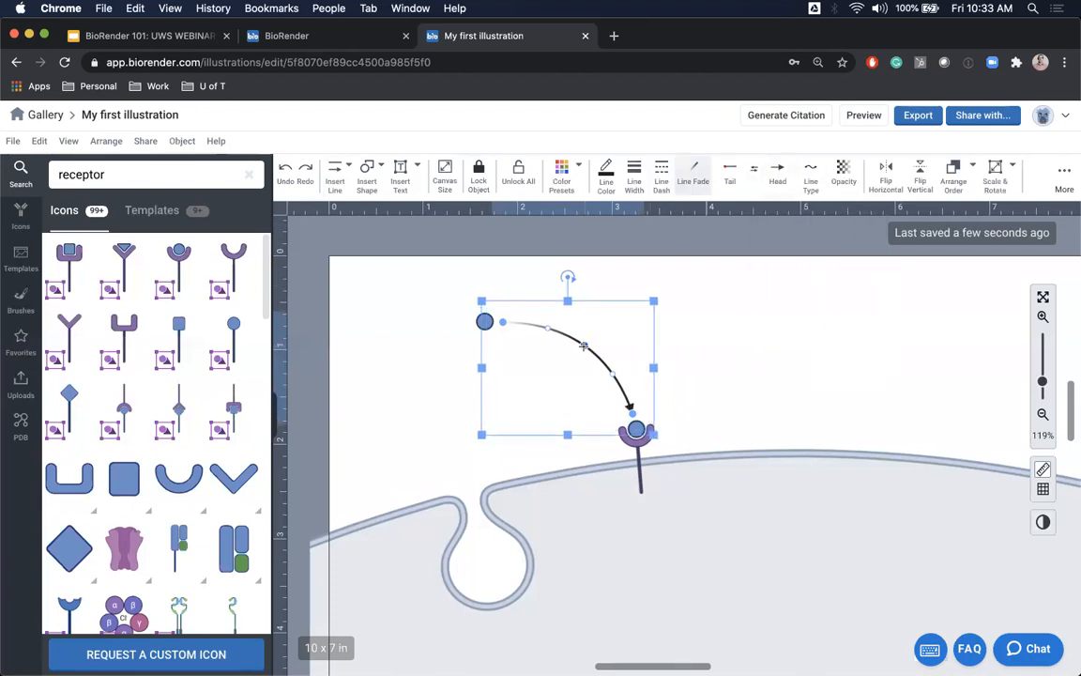
Step: Bend the arrow into a wavy line with additional curve points, and remove the extra points to restore a single arc
{"action": "left_click_drag", "start_coordinate": [584, 347], "coordinate": [540, 367]}
{"action": "left_click_drag", "start_coordinate": [609, 371], "coordinate": [591, 397]}
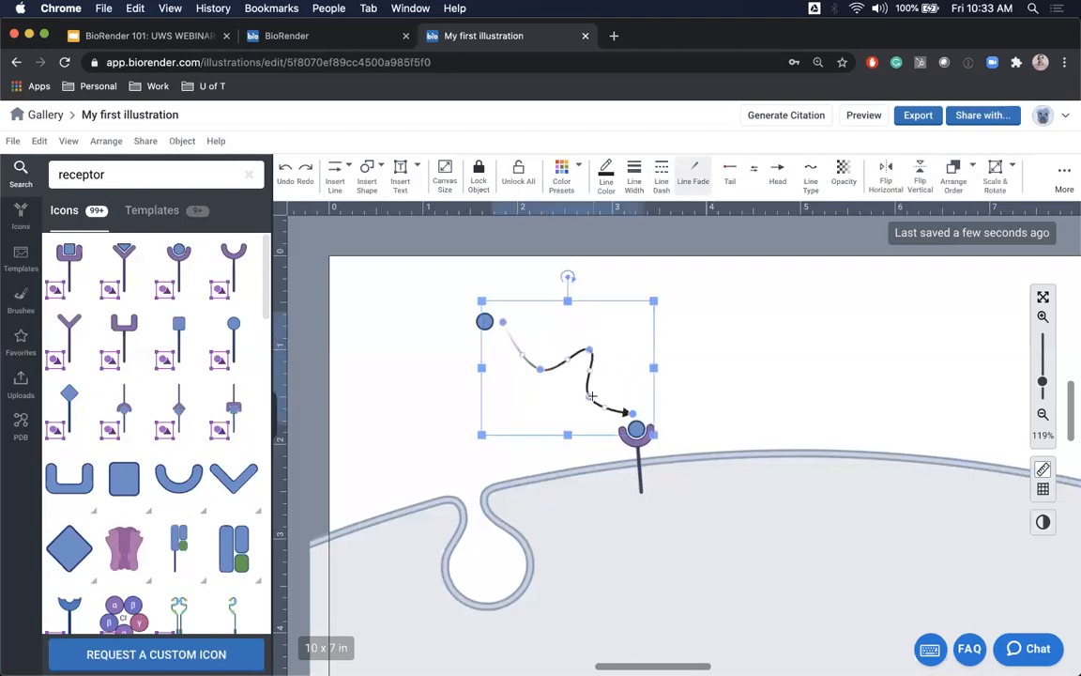
{"action": "double_click", "coordinate": [592, 396]}
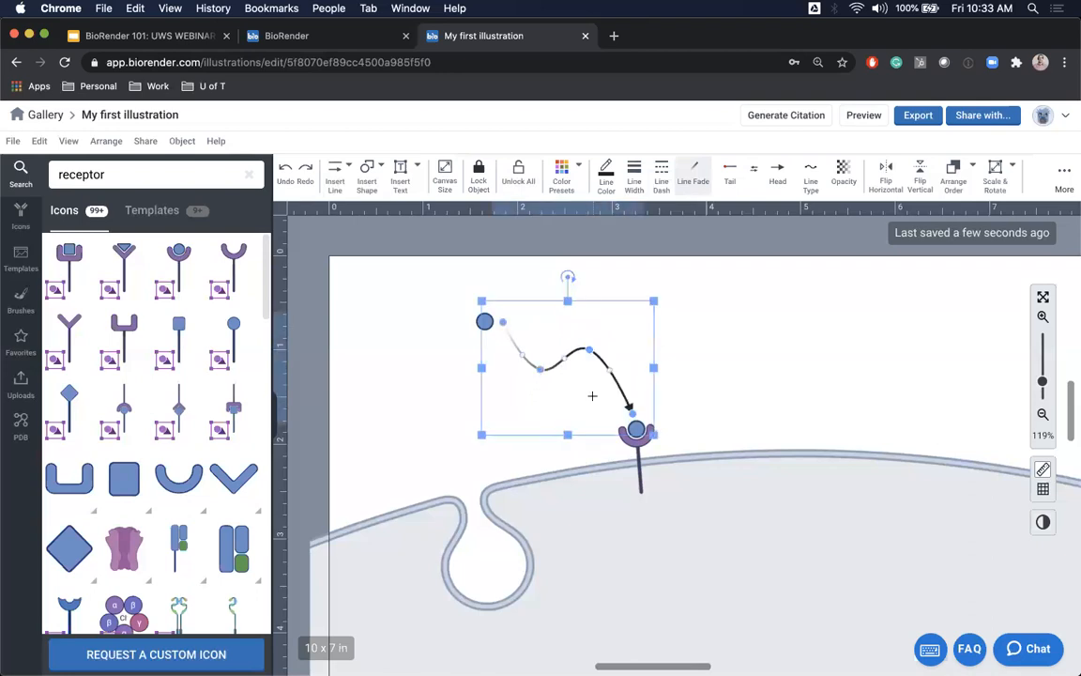
{"action": "double_click", "coordinate": [540, 368]}
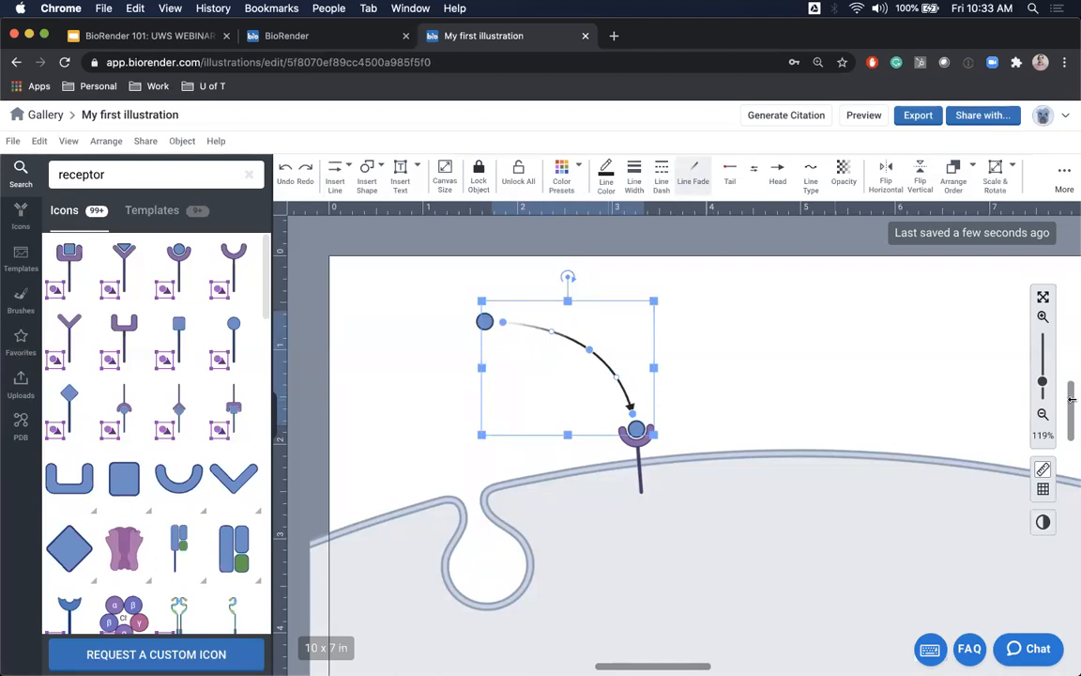
Step: Recolor the curved arrow with a color sampled from the ligand bound to the receptor
{"action": "left_click", "coordinate": [1043, 413]}
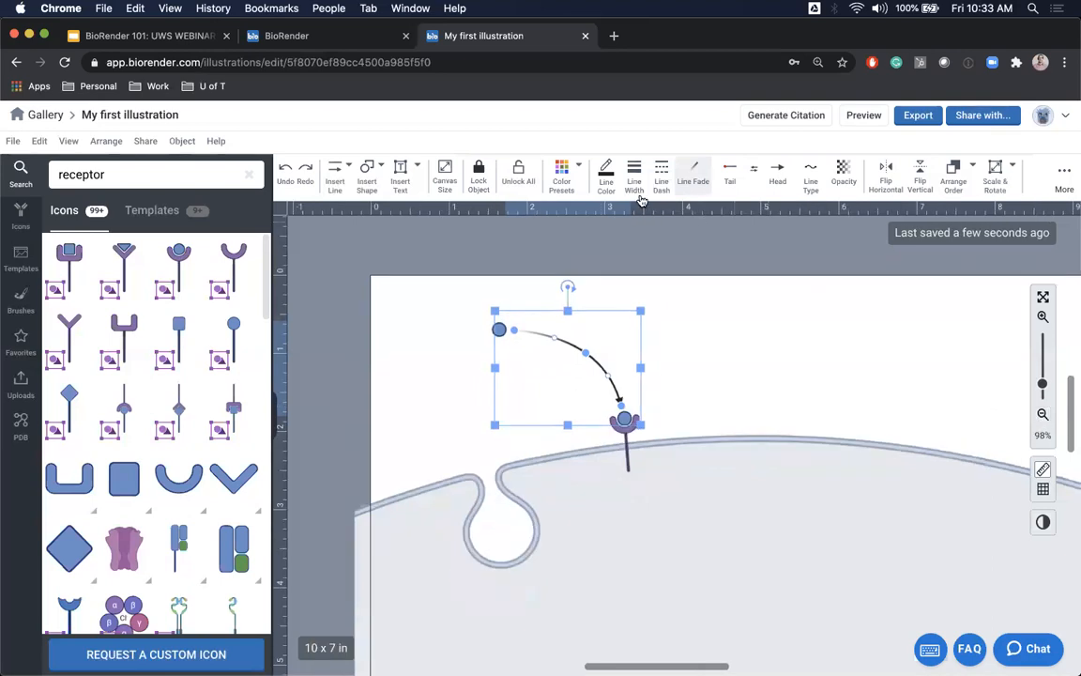
{"action": "left_click", "coordinate": [606, 175]}
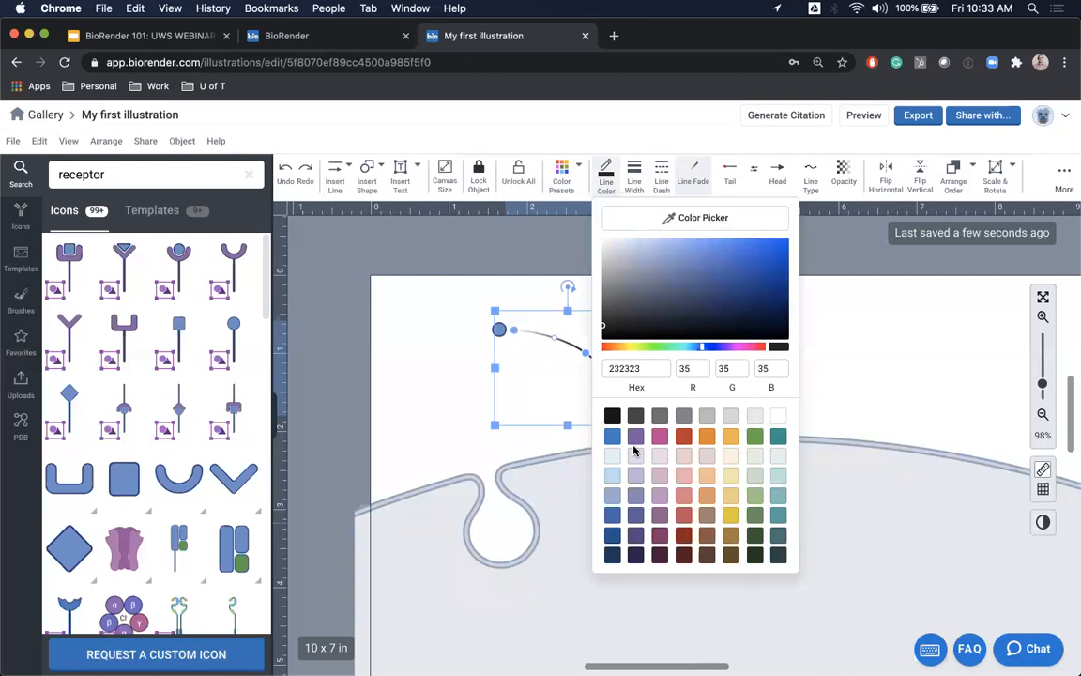
{"action": "scroll", "coordinate": [563, 446], "scroll_direction": "right", "scroll_amount": 5}
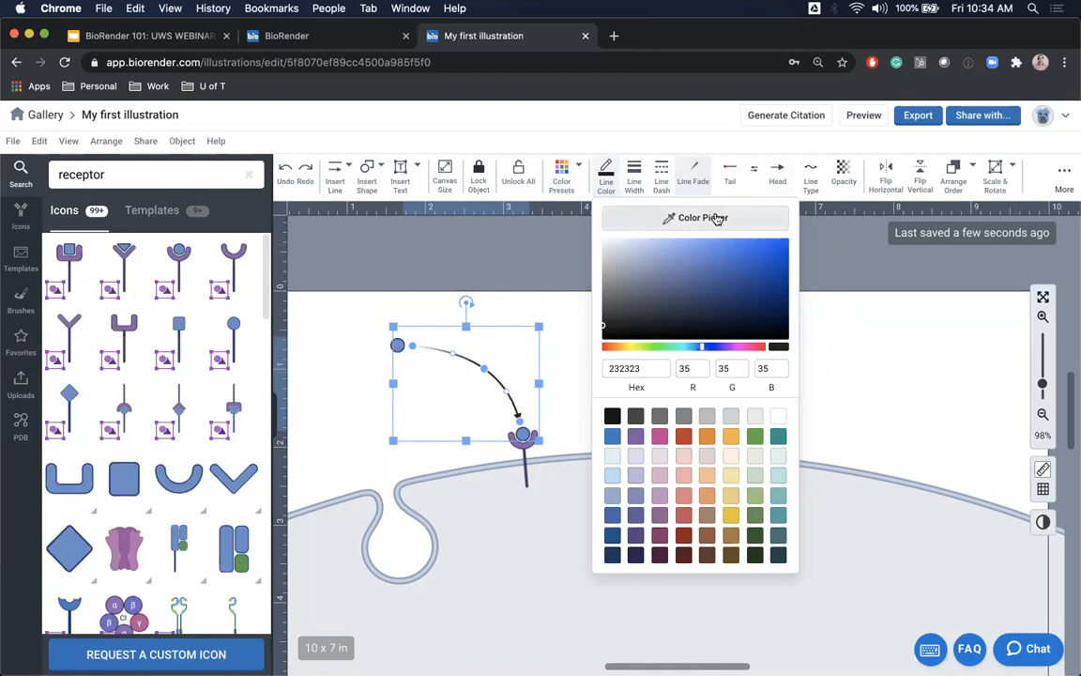
{"action": "left_click", "coordinate": [688, 224]}
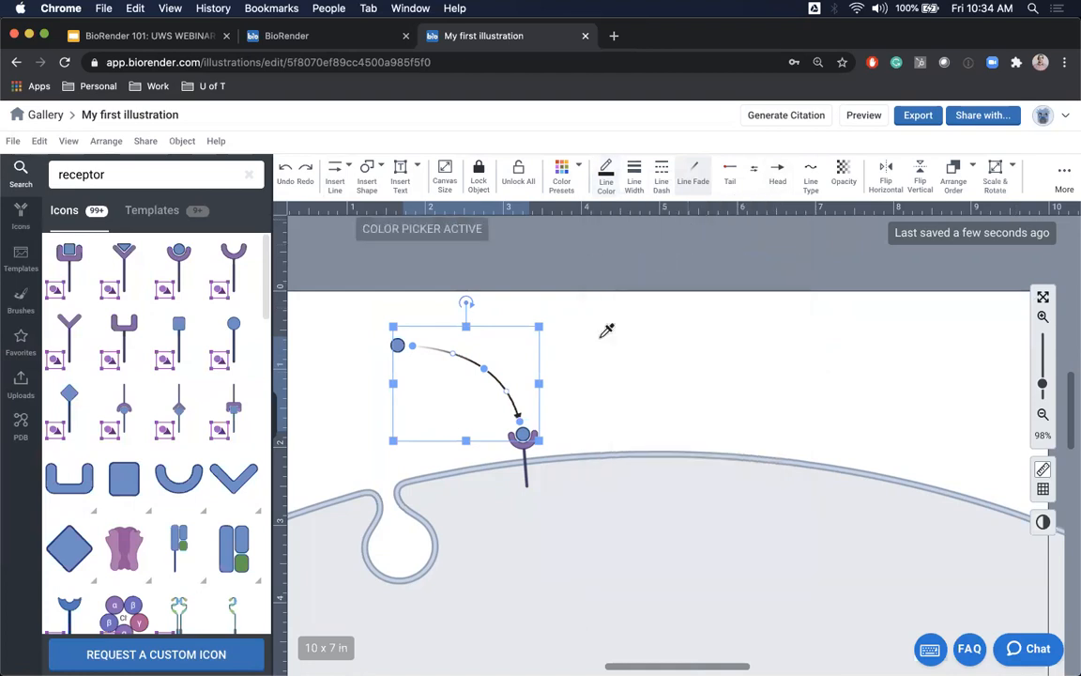
{"action": "left_click", "coordinate": [528, 433]}
{"action": "left_click", "coordinate": [601, 335]}
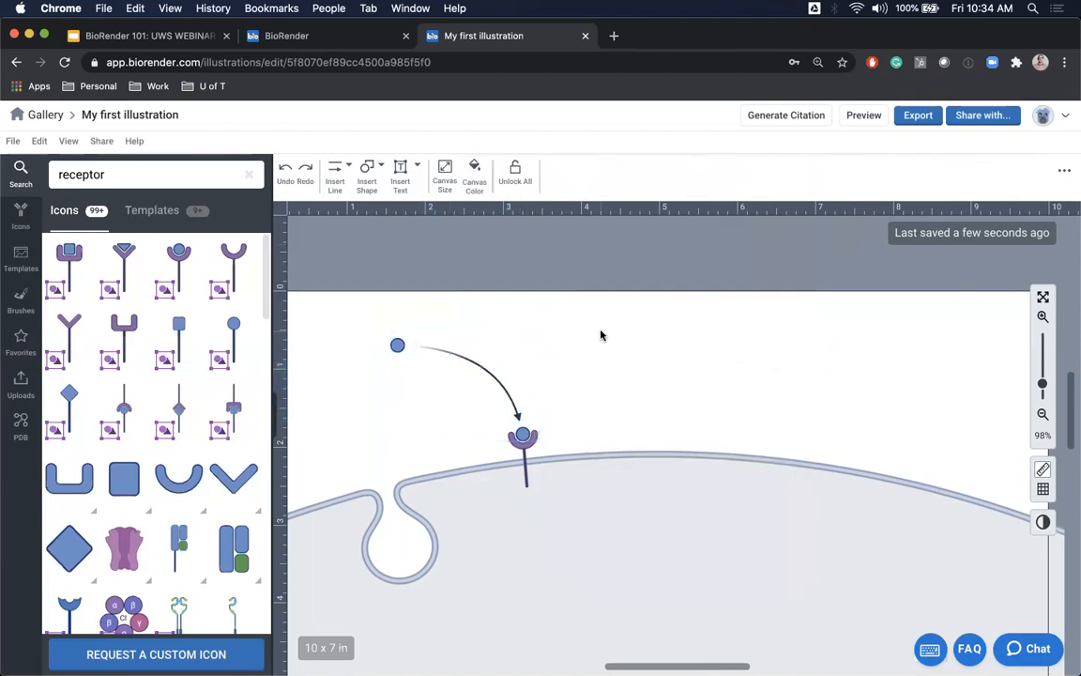
Step: Activate the color picker again for the curved arrow's line color
{"action": "left_click", "coordinate": [486, 376]}
{"action": "left_click", "coordinate": [605, 174]}
{"action": "left_click", "coordinate": [676, 221]}
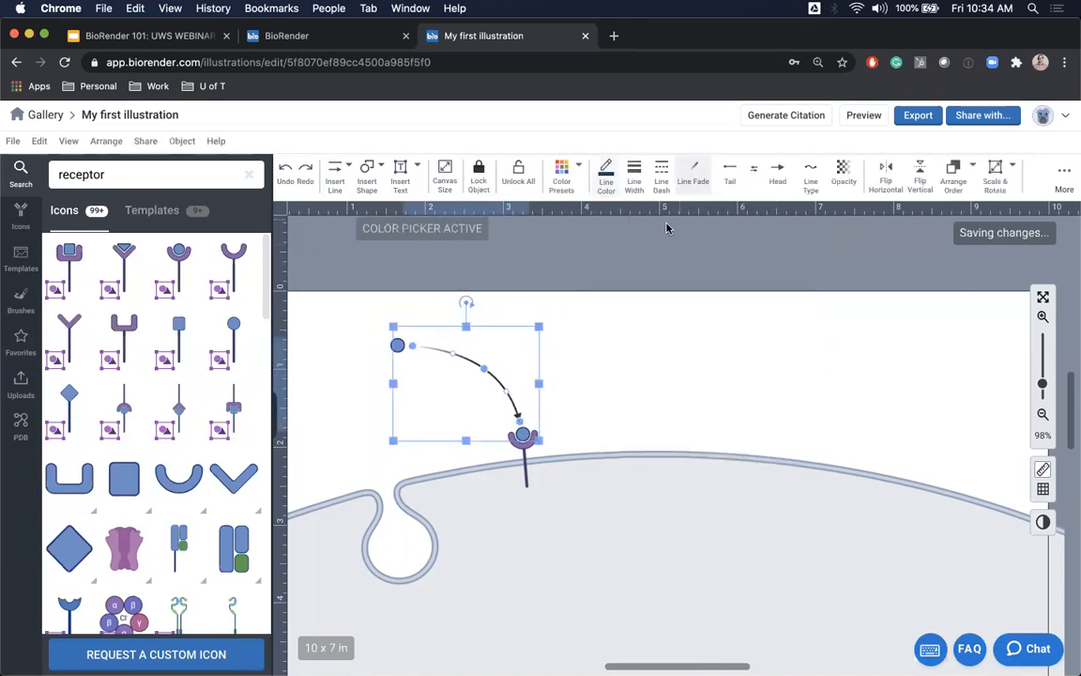
Step: Recolor the curved arrow between the free ligand and the receptor with the near-black swatch 171717
{"action": "left_click", "coordinate": [526, 445]}
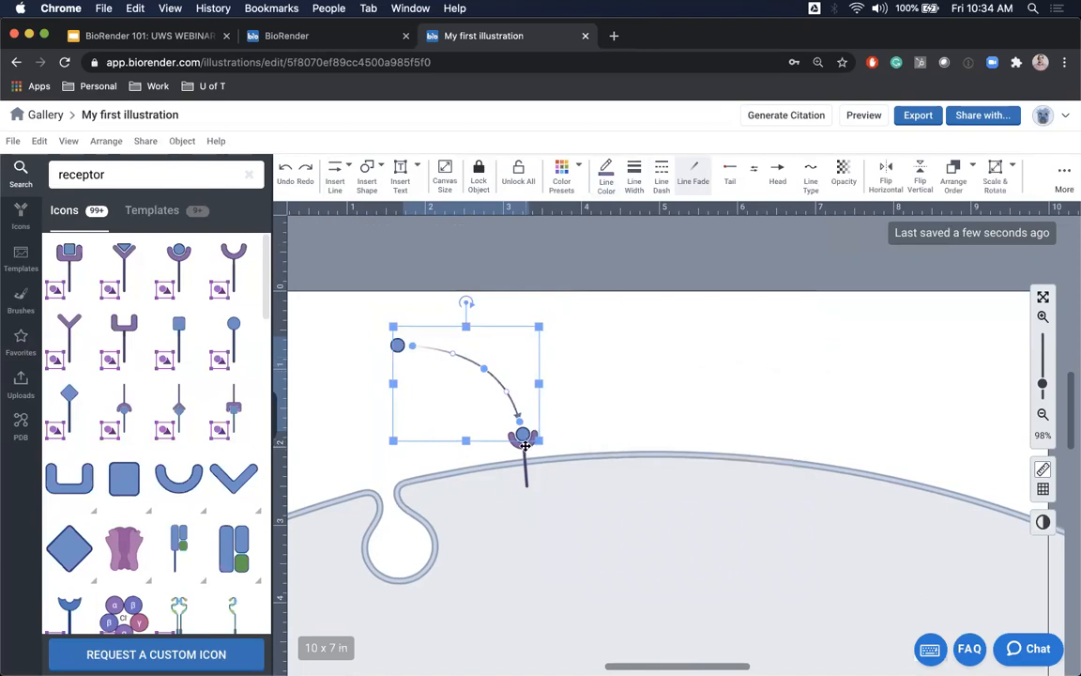
{"action": "left_click", "coordinate": [606, 174]}
{"action": "left_click", "coordinate": [615, 415]}
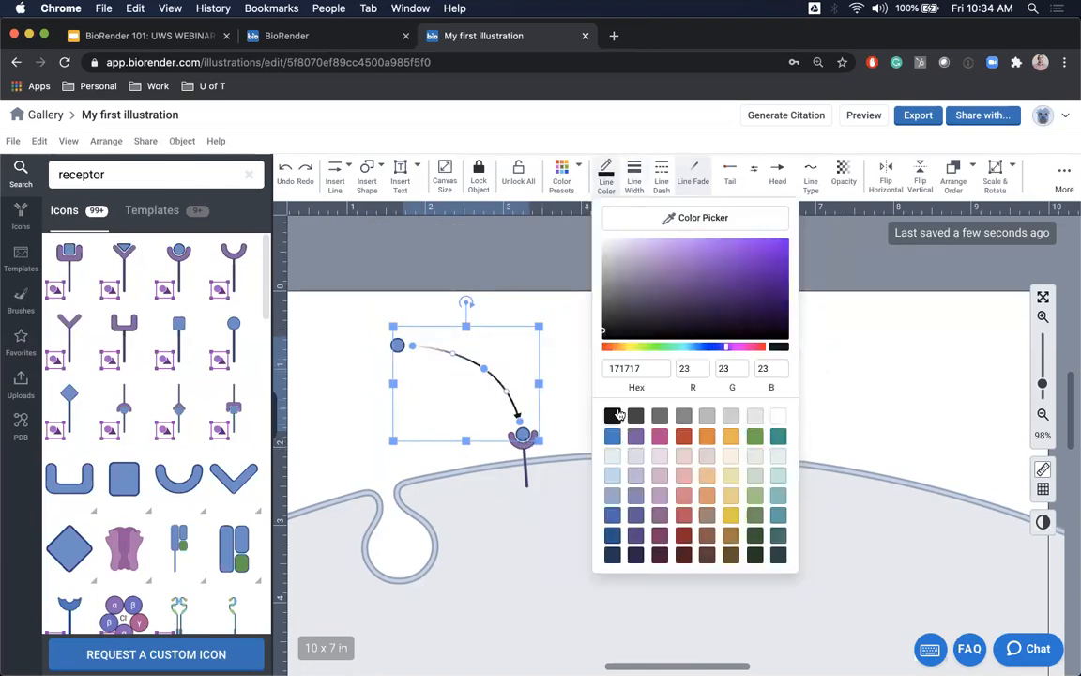
{"action": "left_click", "coordinate": [572, 376]}
{"action": "scroll", "coordinate": [657, 384], "scroll_direction": "left", "scroll_amount": 3}
{"action": "scroll", "coordinate": [657, 385], "scroll_direction": "down", "scroll_amount": 2}
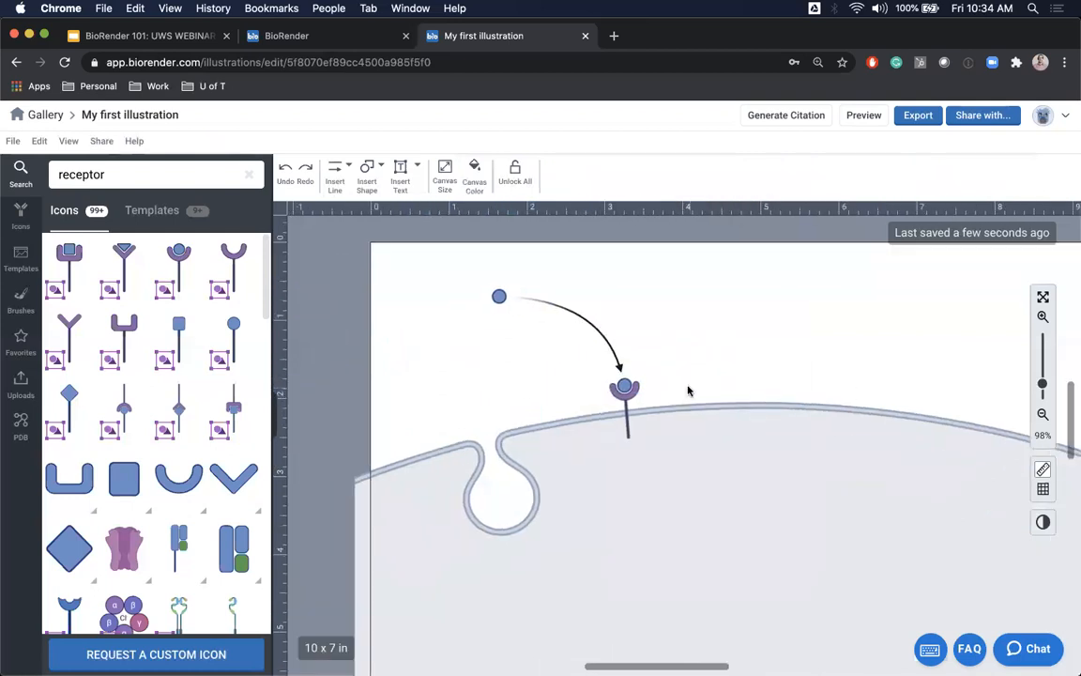
{"action": "scroll", "coordinate": [688, 391], "scroll_direction": "right", "scroll_amount": 2}
{"action": "scroll", "coordinate": [728, 387], "scroll_direction": "down", "scroll_amount": 1}
{"action": "left_click", "coordinate": [1043, 413]}
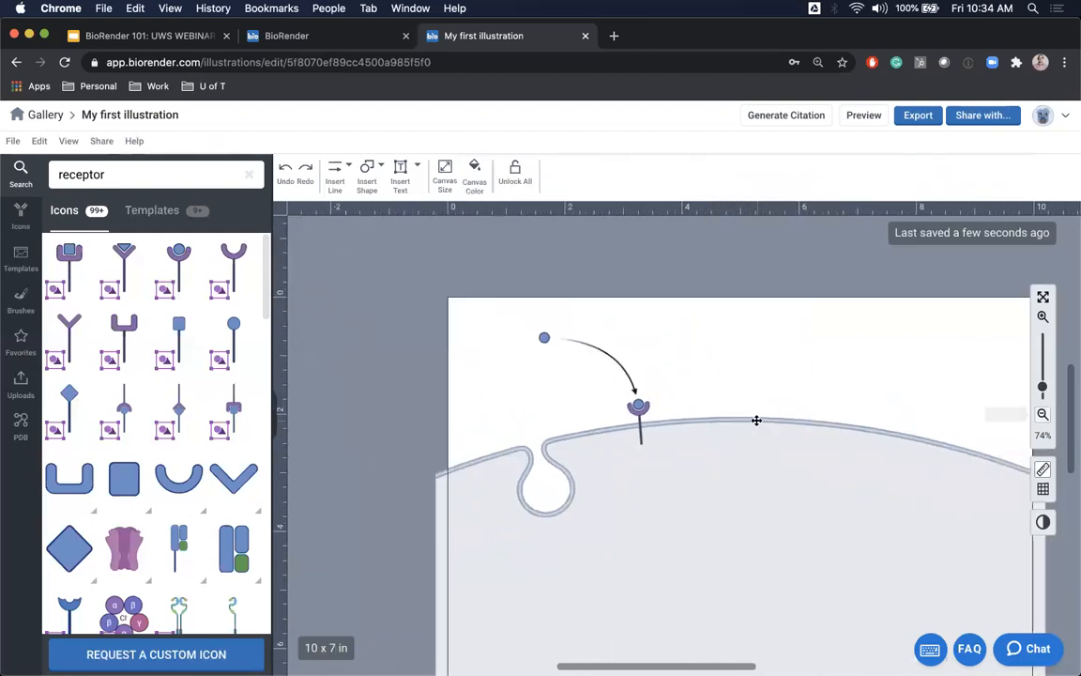
{"action": "left_click", "coordinate": [546, 375]}
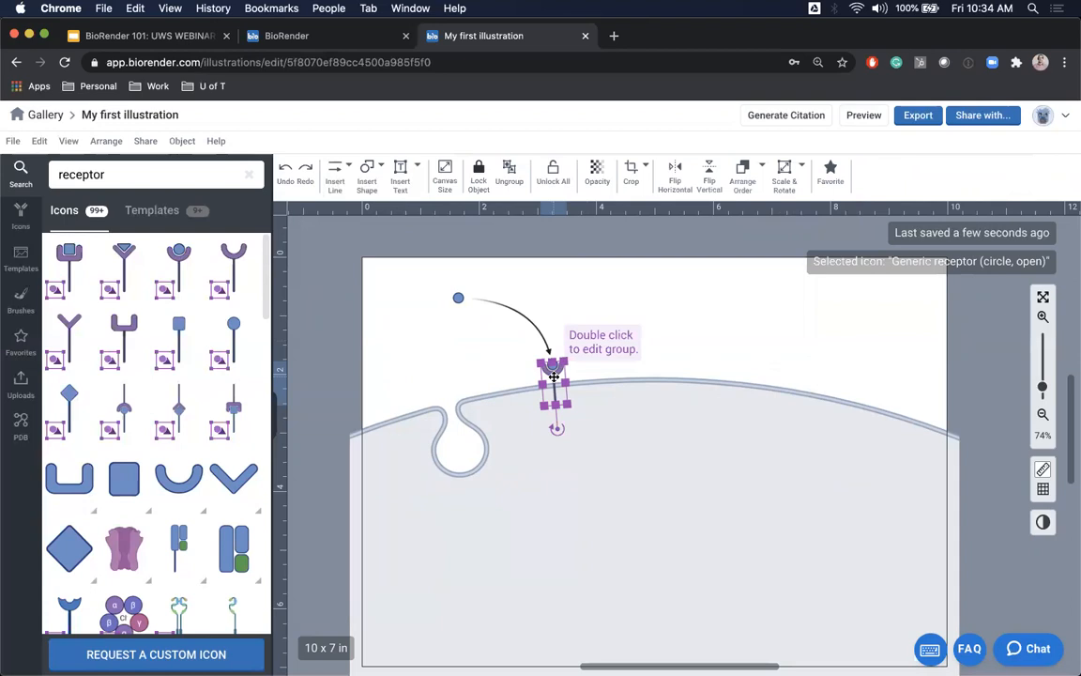
{"action": "left_click_drag", "start_coordinate": [553, 377], "coordinate": [466, 462]}
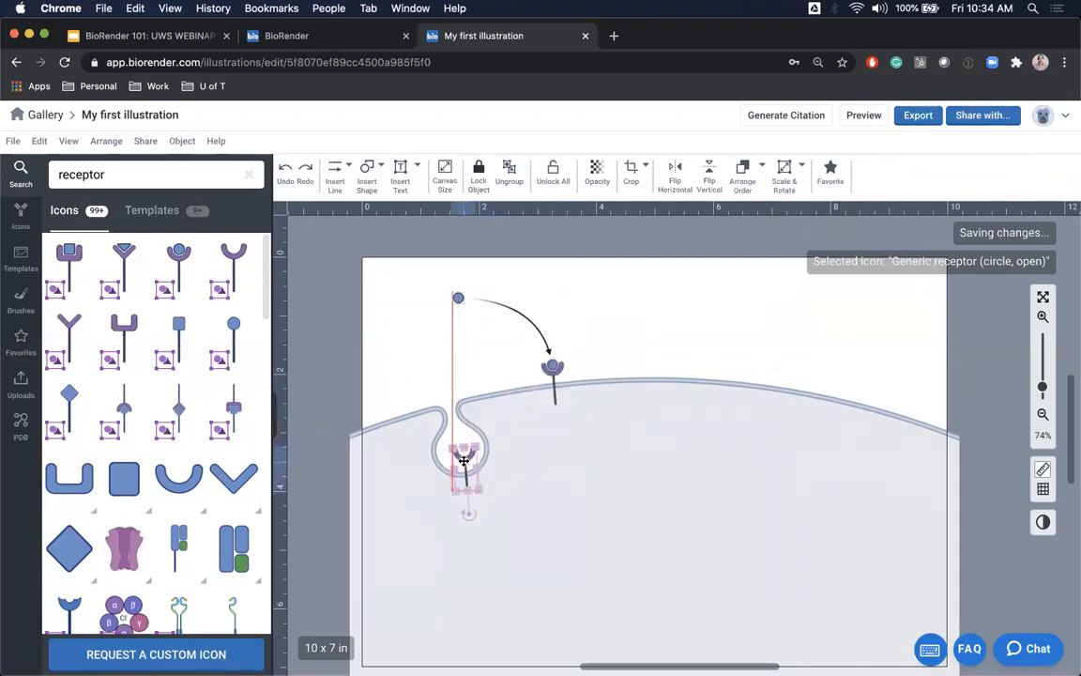
{"action": "key", "text": "super+z"}
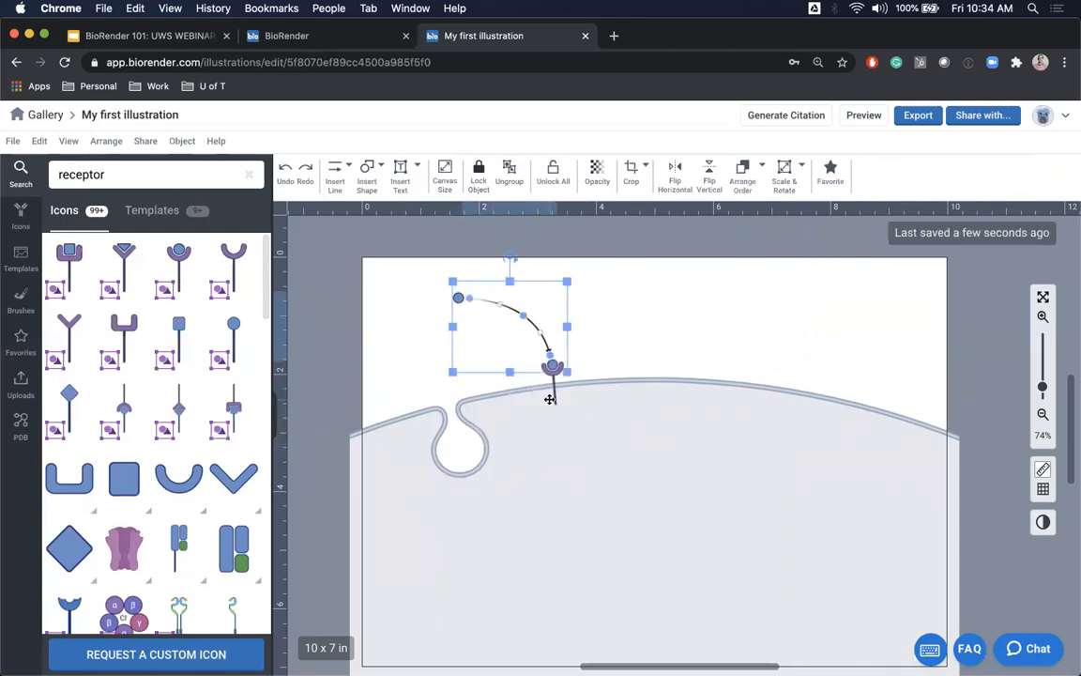
Step: Group the membrane receptor together with the circular ligand bound to it
{"action": "left_click", "coordinate": [555, 377]}
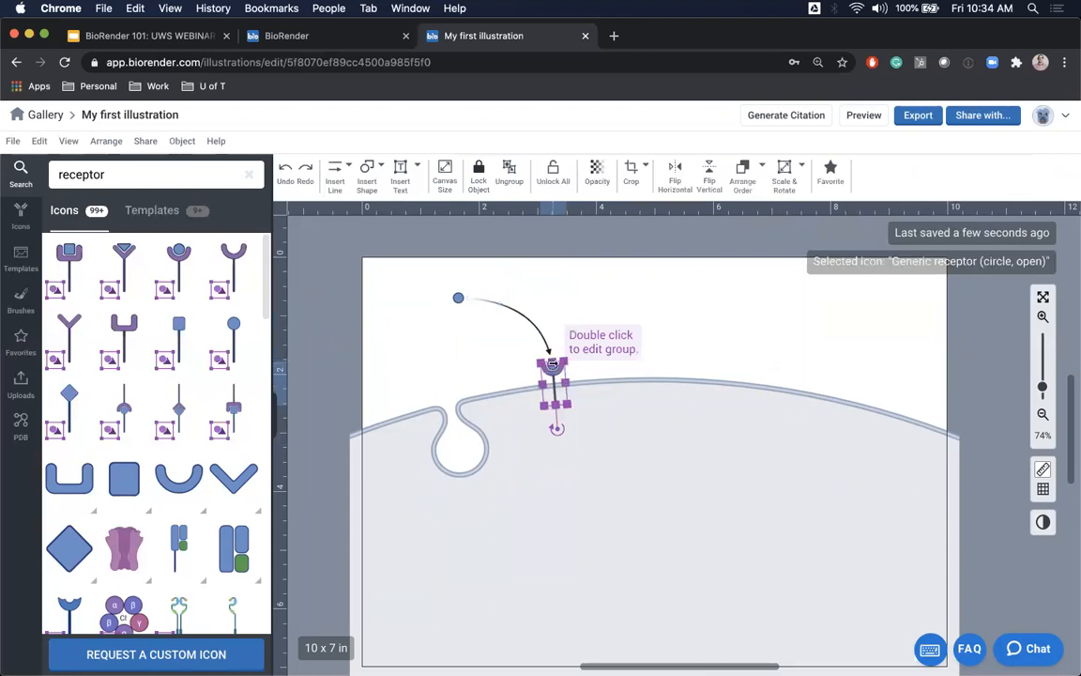
{"action": "double_click", "coordinate": [553, 364]}
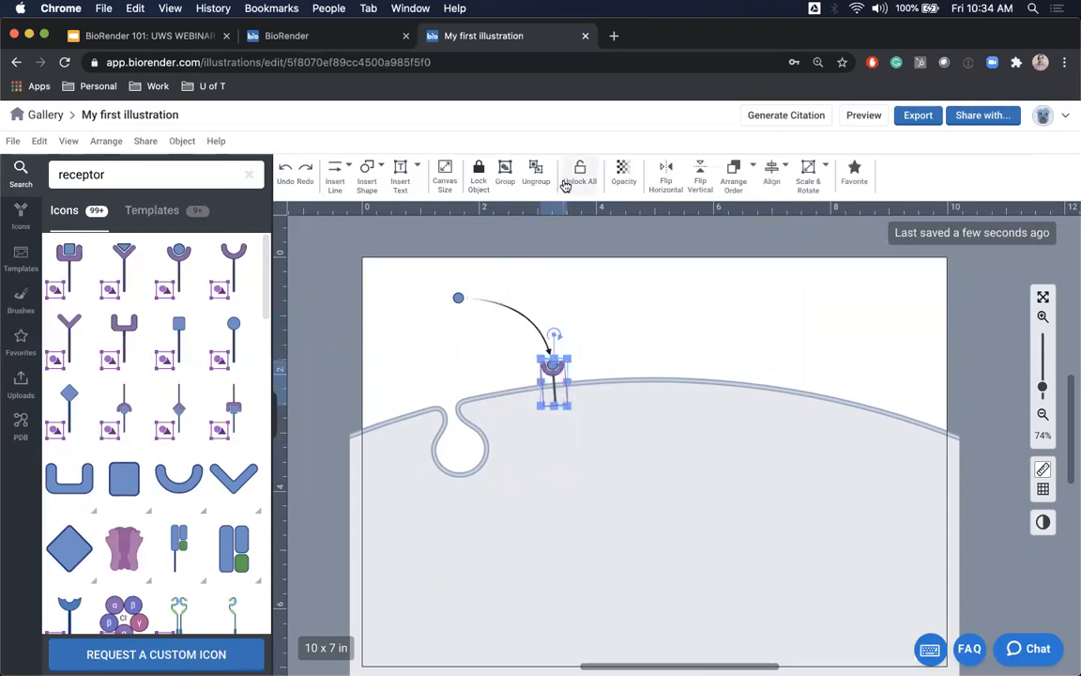
{"action": "left_click", "coordinate": [633, 321]}
{"action": "left_click", "coordinate": [586, 364]}
Step: Place an upright copy of the grouped receptor and ligand inside the membrane's vesicle pocket
{"action": "left_click", "coordinate": [555, 363]}
{"action": "left_click_drag", "start_coordinate": [554, 363], "coordinate": [464, 419]}
{"action": "key", "text": "Right"}
{"action": "key", "text": "Right"}
{"action": "key", "text": "Right"}
{"action": "left_click", "coordinate": [446, 343]}
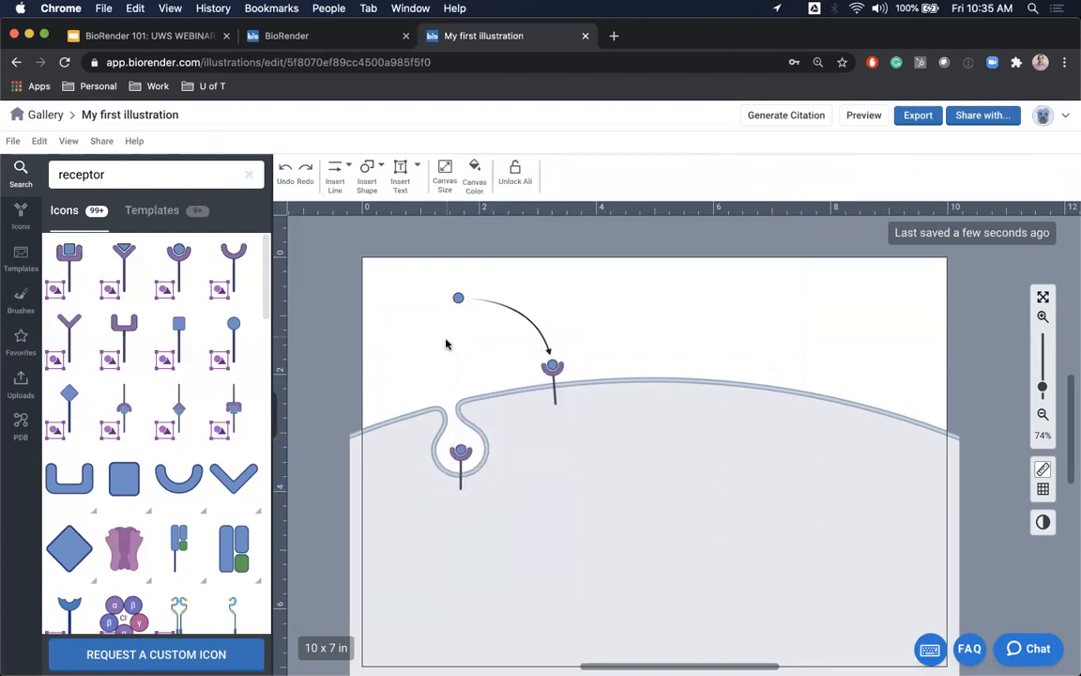
Step: Search the icons for "vesicle" and place the kidney-shaped Membrane brush (vesicle shape 7) inside the cell below the membrane pocket
{"action": "scroll", "coordinate": [482, 608], "scroll_direction": "down", "scroll_amount": 1}
{"action": "scroll", "coordinate": [482, 609], "scroll_direction": "right", "scroll_amount": 1}
{"action": "double_click", "coordinate": [145, 180]}
{"action": "type", "text": "vesicle"}
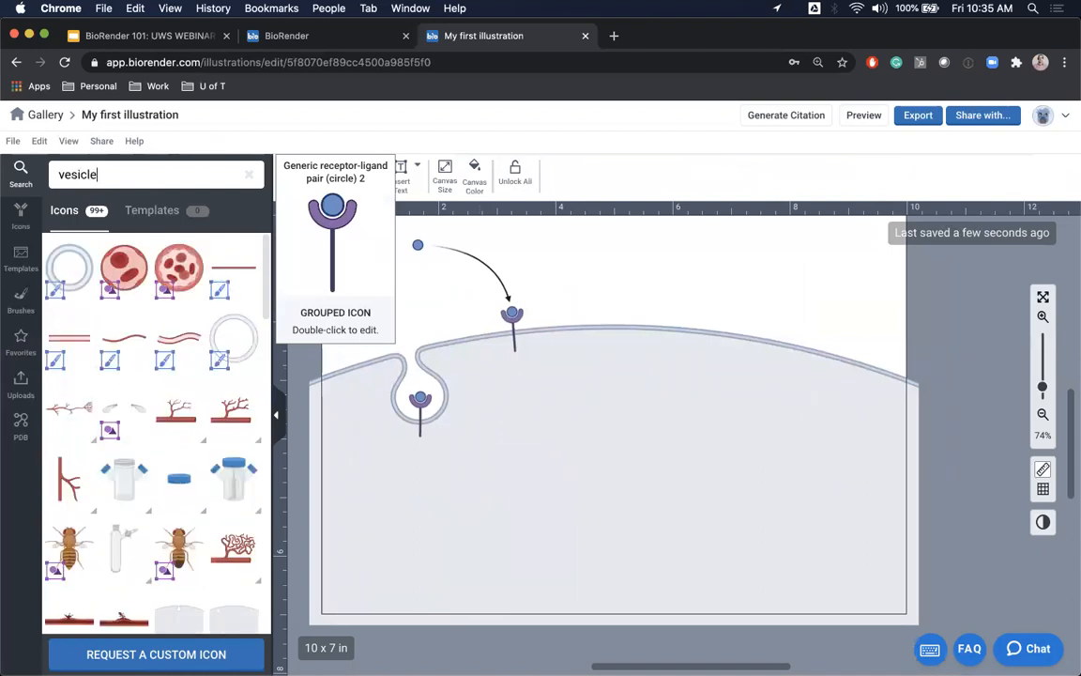
{"action": "scroll", "coordinate": [437, 486], "scroll_direction": "down", "scroll_amount": 1}
{"action": "scroll", "coordinate": [436, 486], "scroll_direction": "right", "scroll_amount": 1}
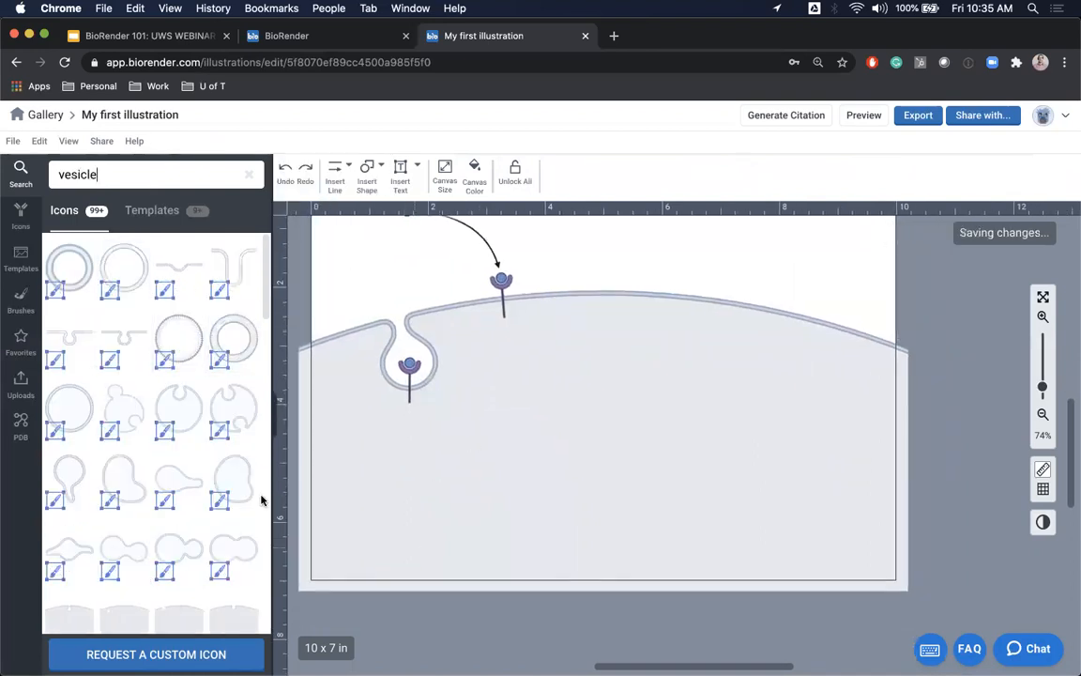
{"action": "mouse_move", "coordinate": [139, 488]}
{"action": "left_click_drag", "start_coordinate": [139, 488], "coordinate": [443, 479]}
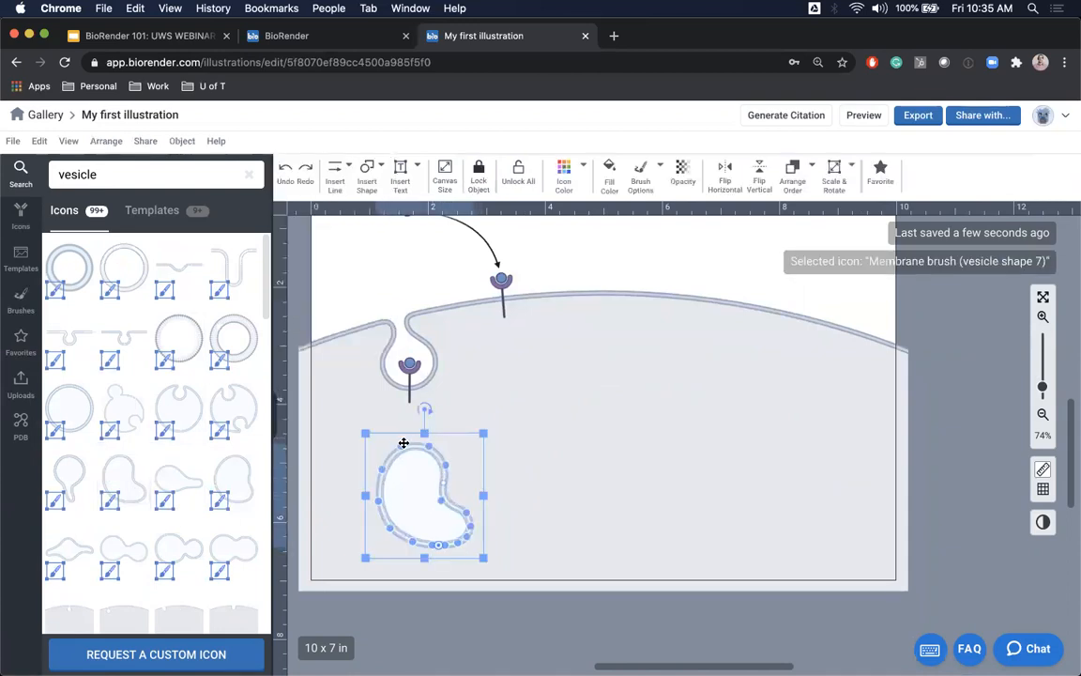
{"action": "left_click", "coordinate": [563, 172]}
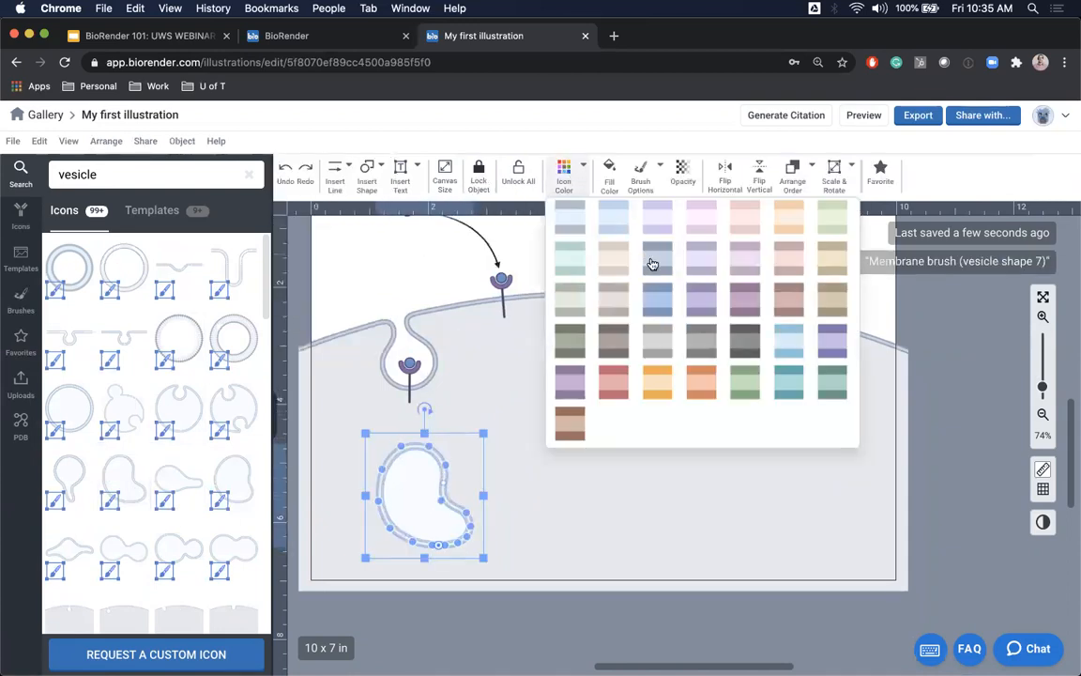
{"action": "left_click", "coordinate": [578, 467]}
{"action": "left_click_drag", "start_coordinate": [435, 468], "coordinate": [418, 465]}
Step: Copy the pocket's receptor-ligand group onto the kidney-shaped vesicle, turned sideways across its inner membrane, and send the copy to front
{"action": "left_click", "coordinate": [407, 366]}
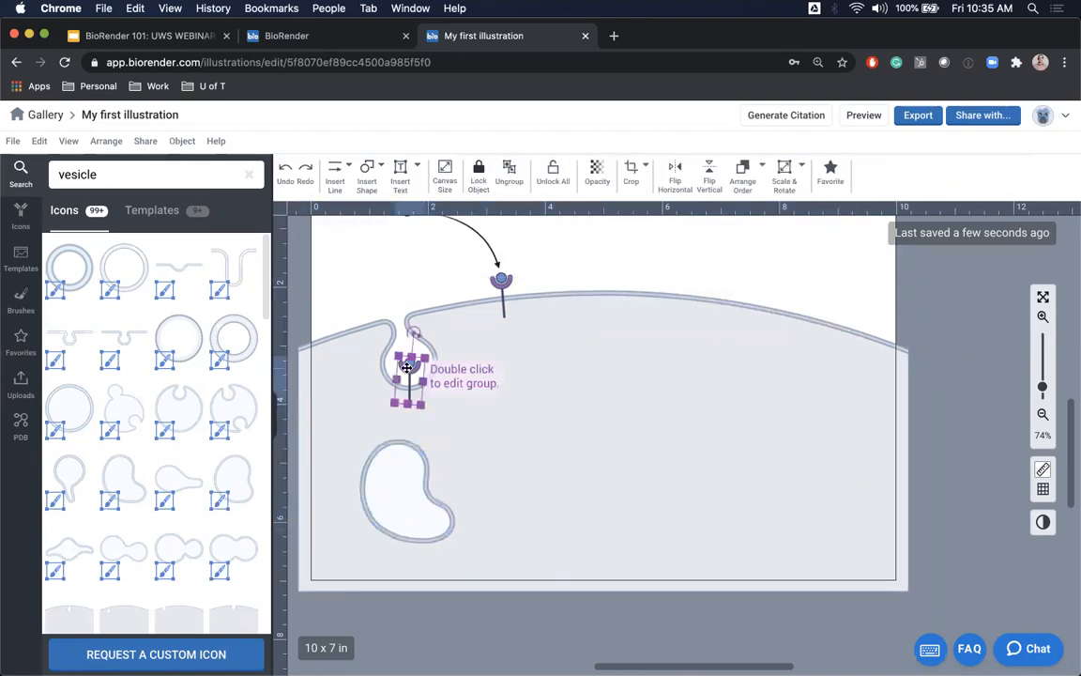
{"action": "left_click_drag", "start_coordinate": [406, 366], "coordinate": [429, 487]}
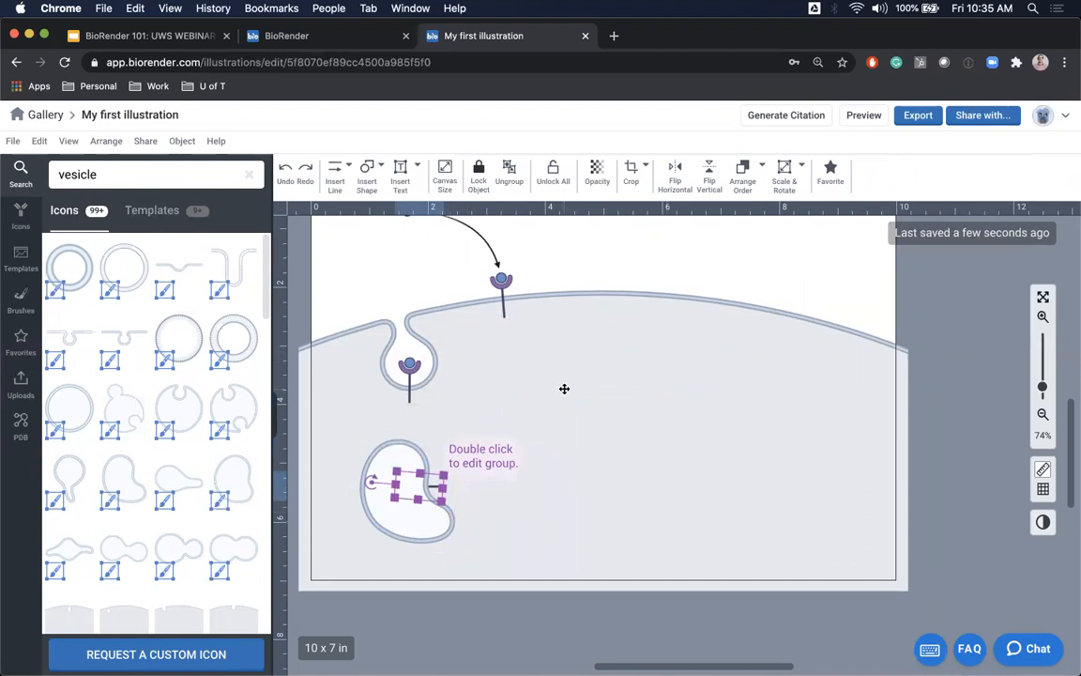
{"action": "scroll", "coordinate": [565, 388], "scroll_direction": "up", "scroll_amount": 2}
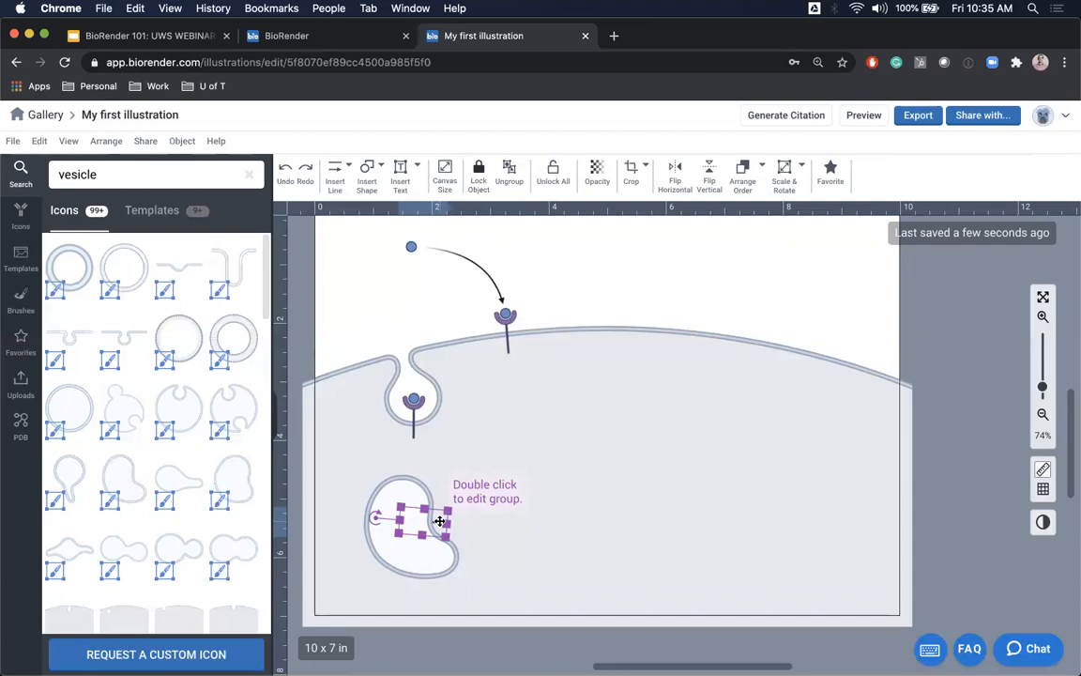
{"action": "right_click", "coordinate": [440, 528]}
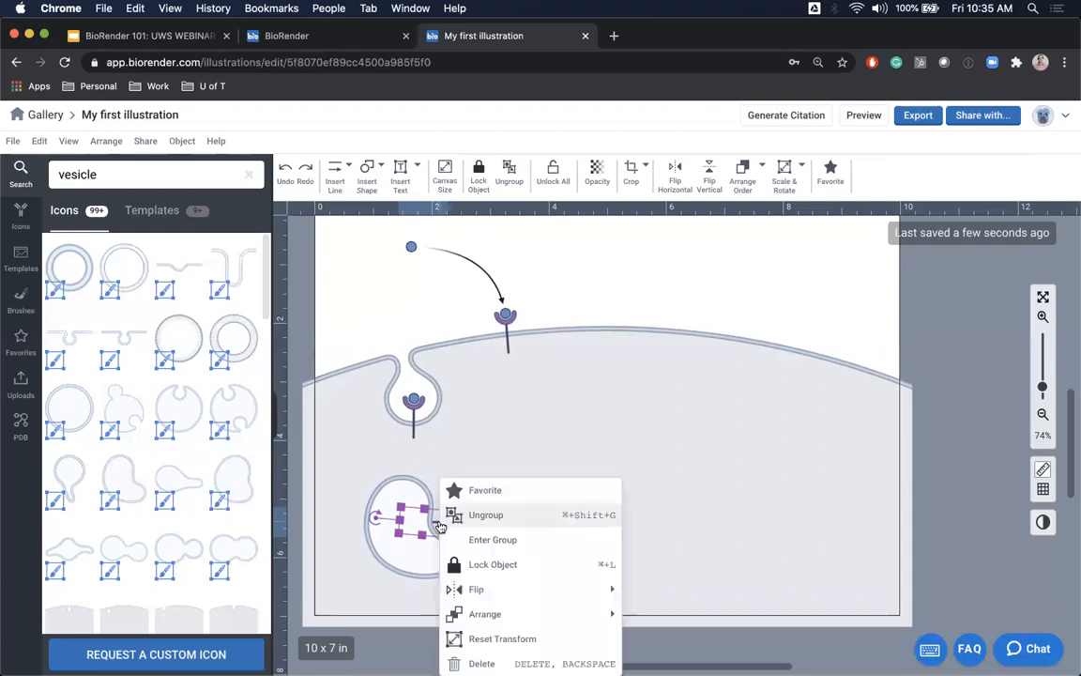
{"action": "mouse_move", "coordinate": [510, 589]}
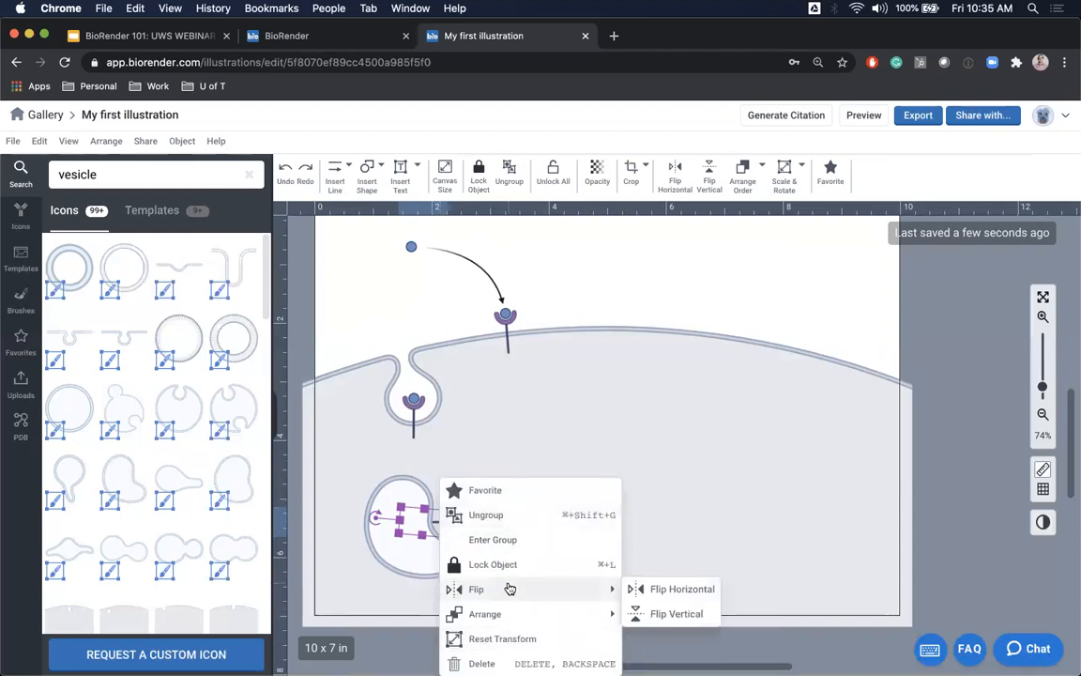
{"action": "mouse_move", "coordinate": [510, 618]}
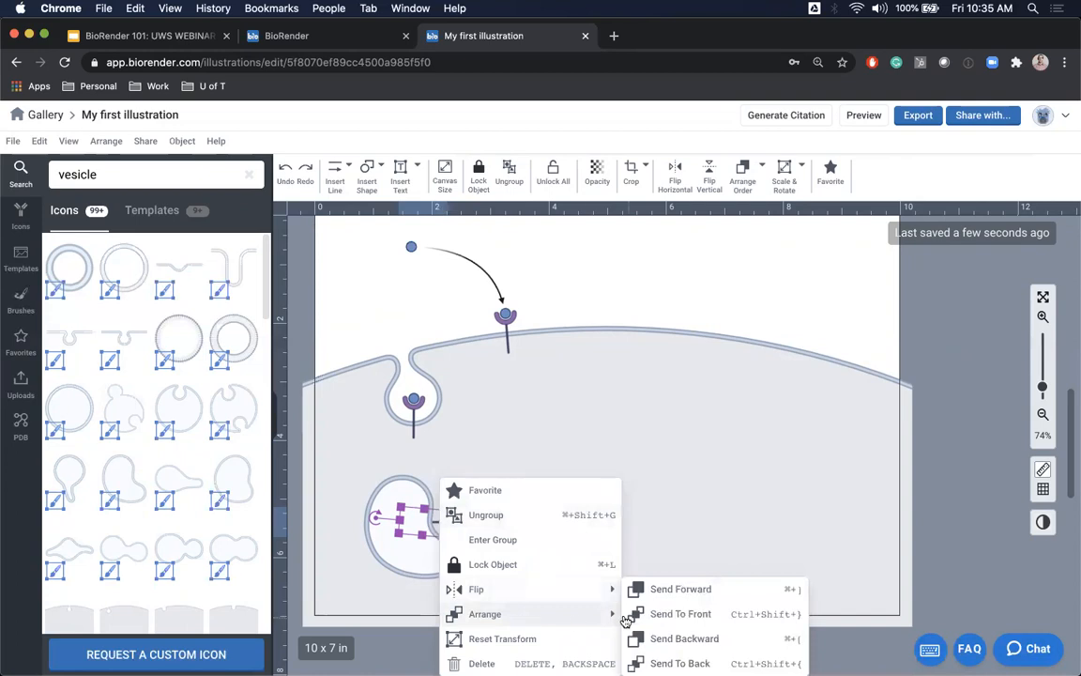
{"action": "left_click", "coordinate": [694, 614]}
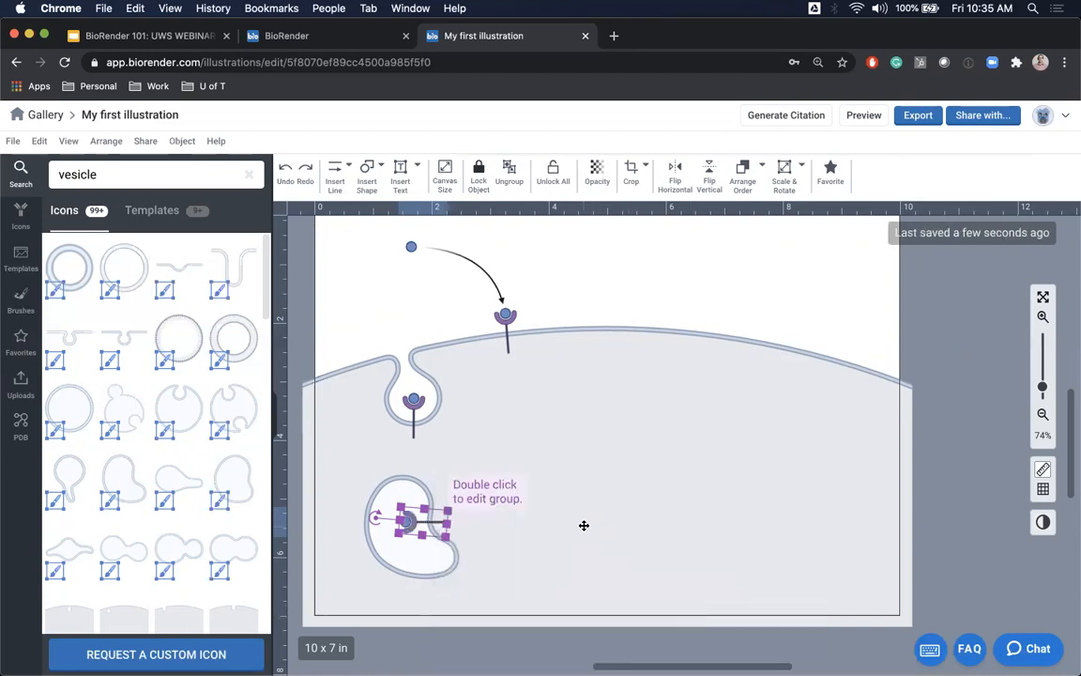
{"action": "left_click", "coordinate": [449, 482]}
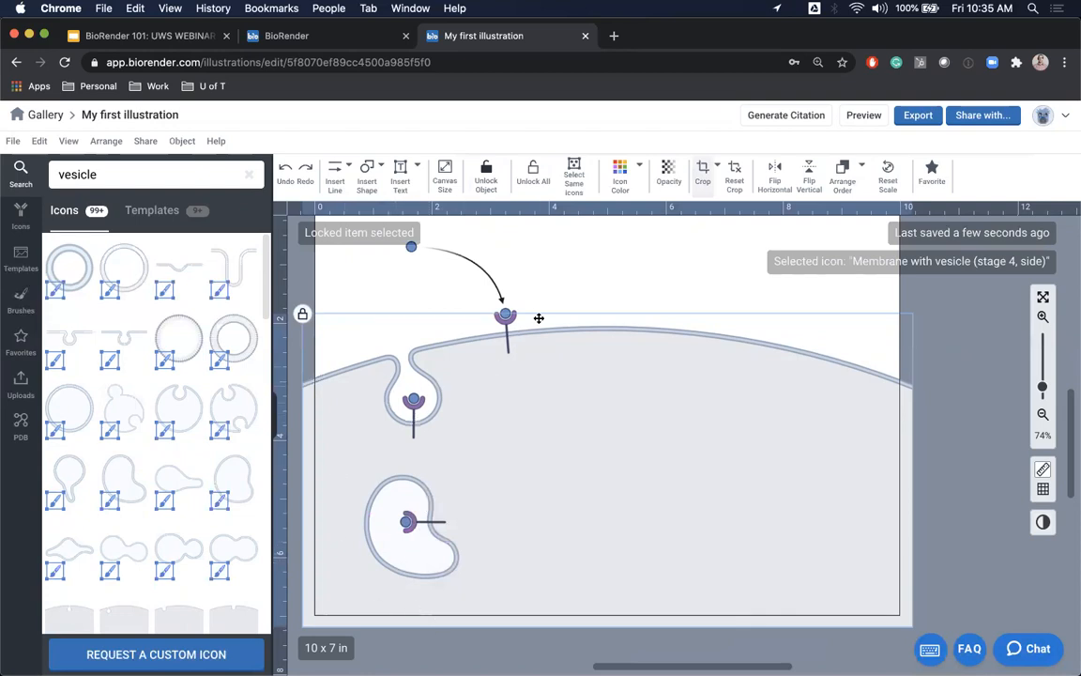
Step: Save the free ligand, the curved arrow and the surface receptor-ligand group together as one favorite
{"action": "scroll", "coordinate": [536, 479], "scroll_direction": "up", "scroll_amount": 2}
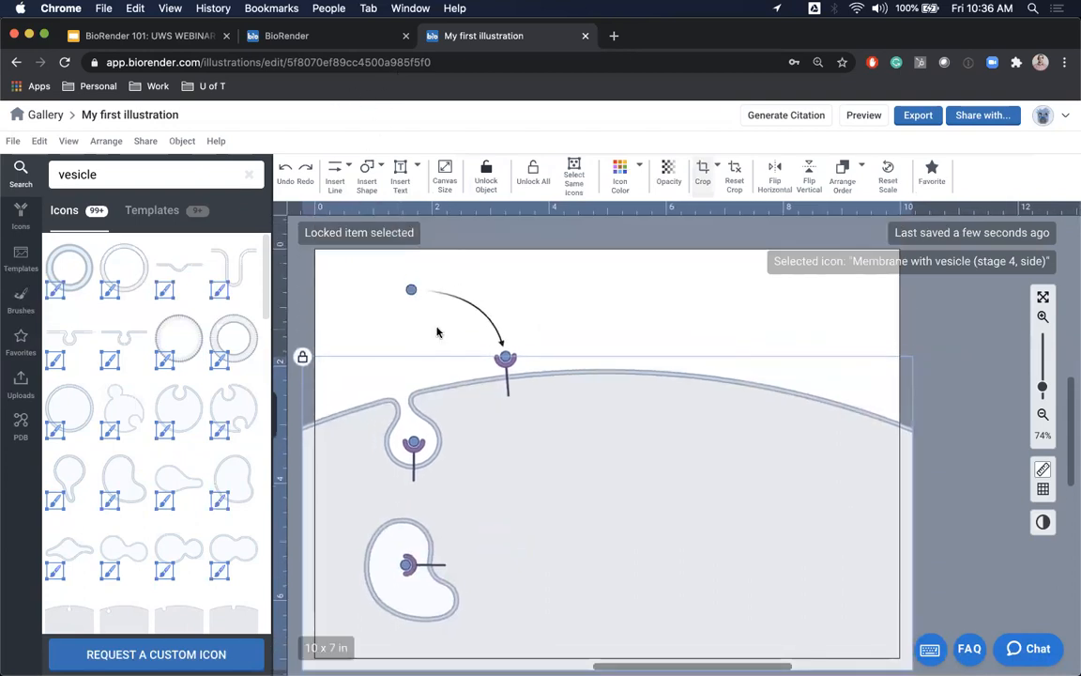
{"action": "left_click", "coordinate": [534, 333]}
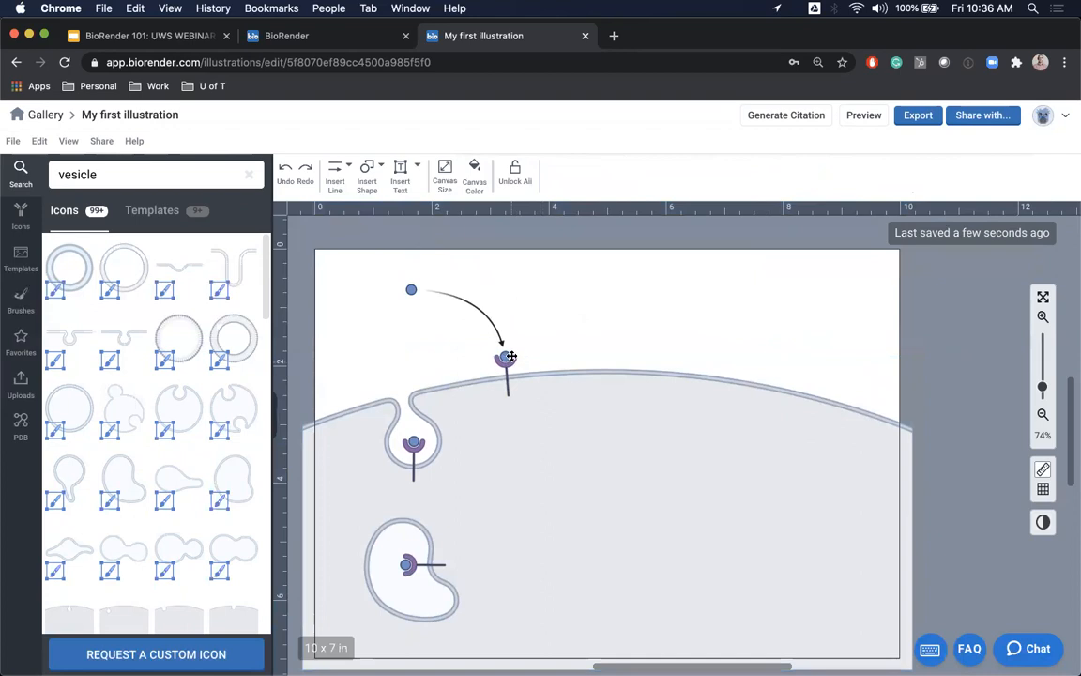
{"action": "left_click", "coordinate": [507, 357]}
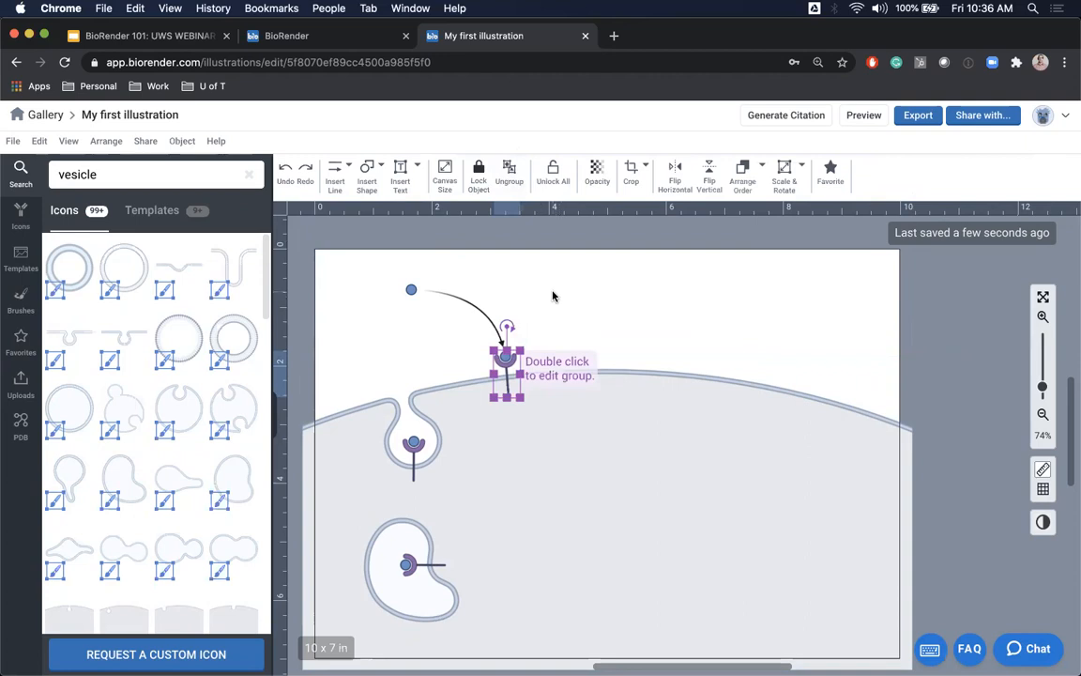
{"action": "left_click", "coordinate": [411, 289], "text": "shift"}
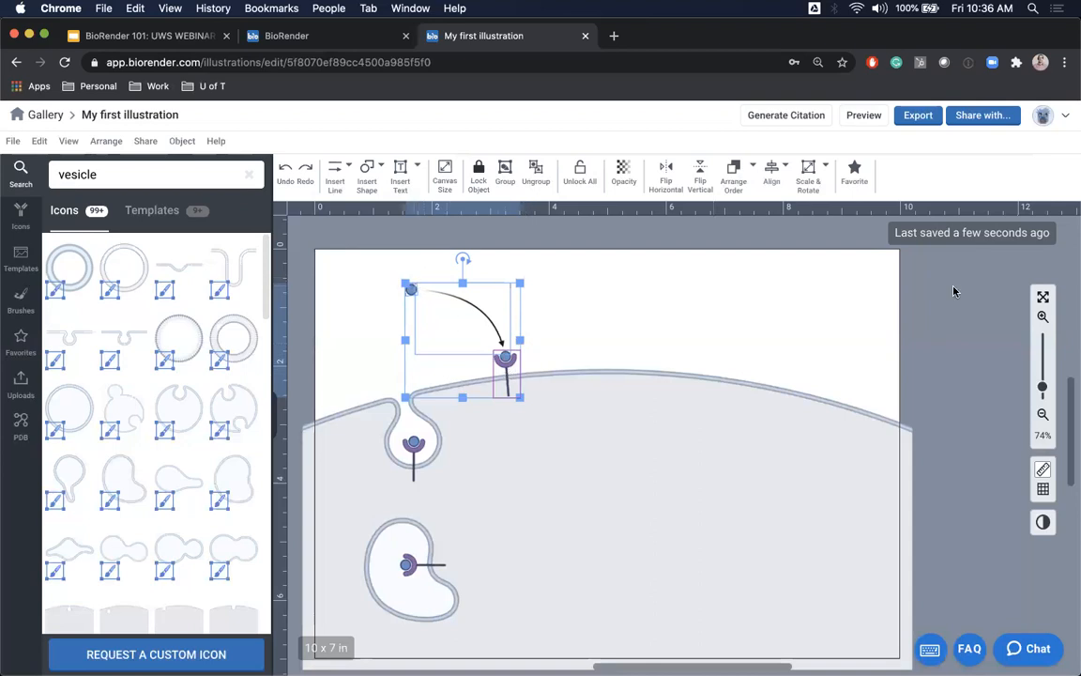
{"action": "left_click", "coordinate": [855, 173]}
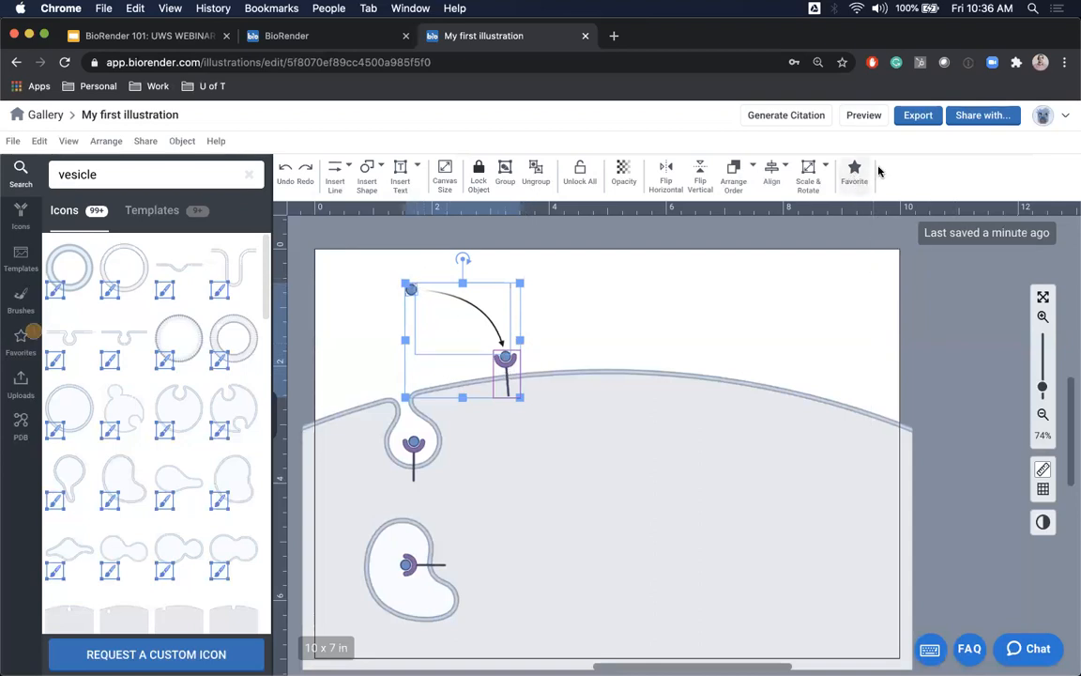
Step: Look over the personal favorites and the icon library's categories
{"action": "left_click", "coordinate": [18, 343]}
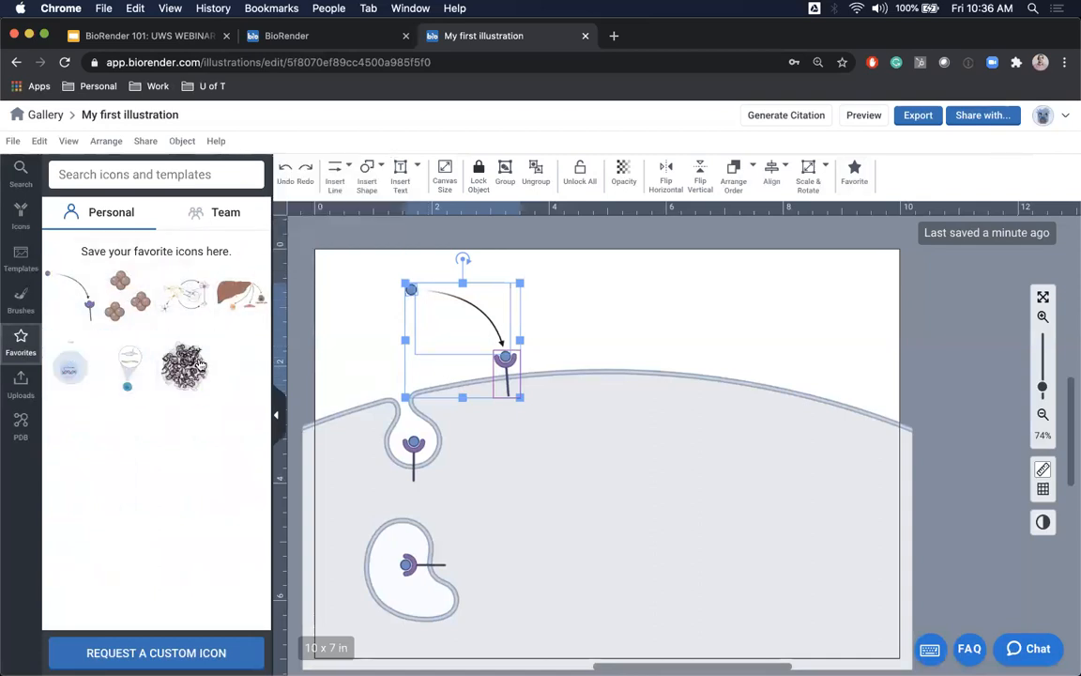
{"action": "mouse_move", "coordinate": [134, 311]}
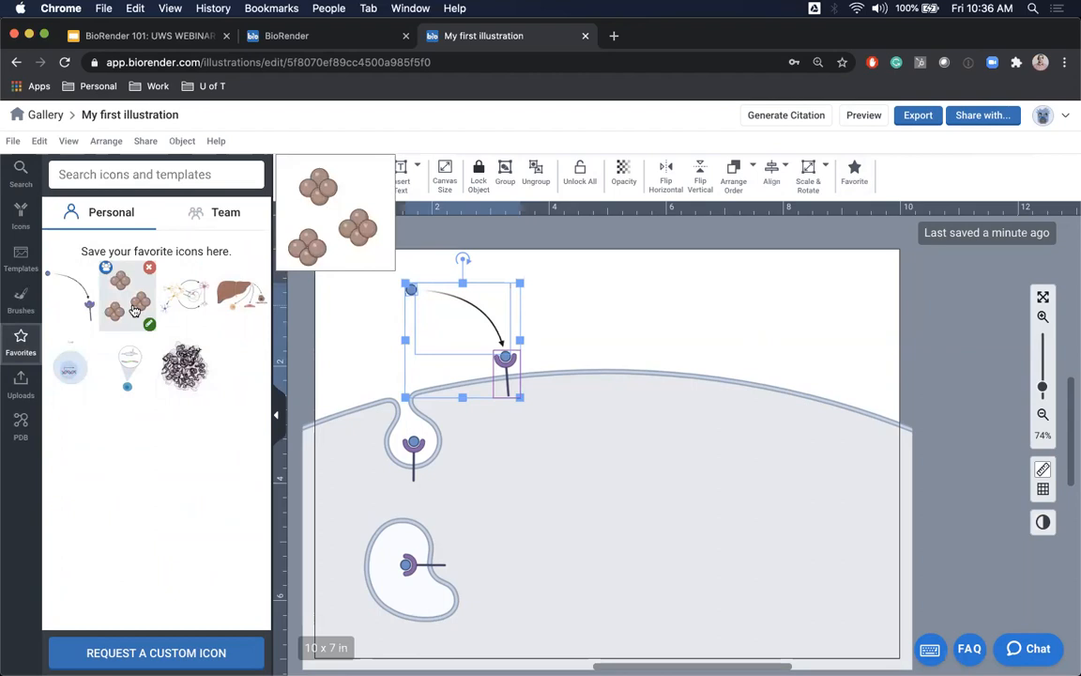
{"action": "left_click", "coordinate": [20, 211]}
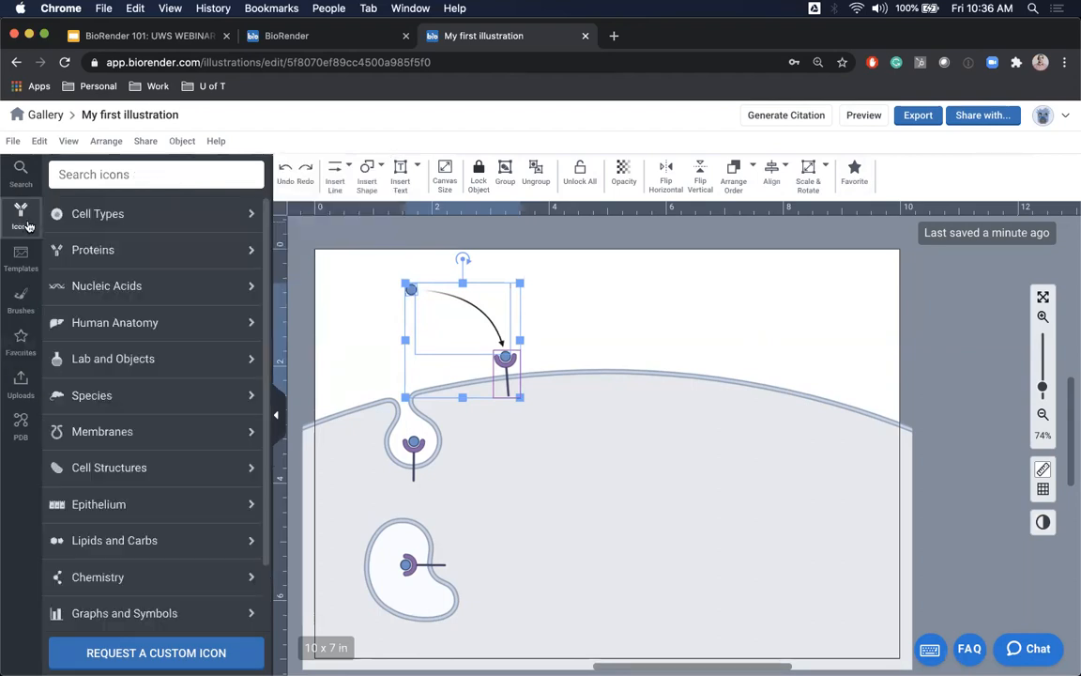
{"action": "left_click", "coordinate": [135, 176]}
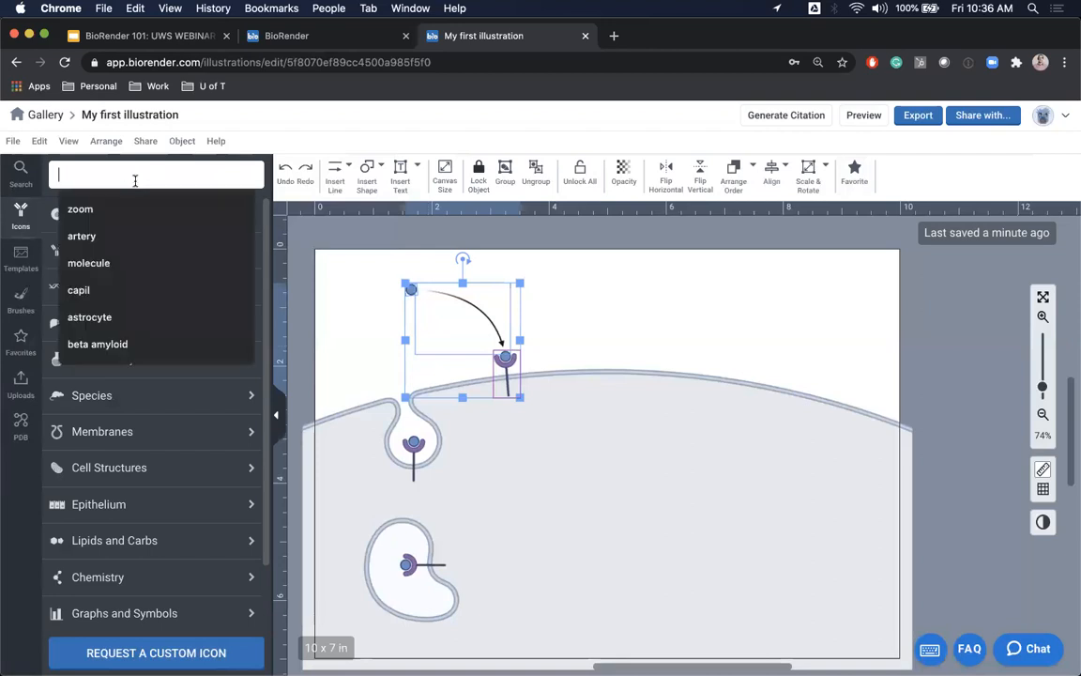
Step: Delete the free ligand, the curved arrow and the surface receptor-ligand group from the canvas
{"action": "left_click", "coordinate": [599, 316]}
{"action": "left_click", "coordinate": [505, 357]}
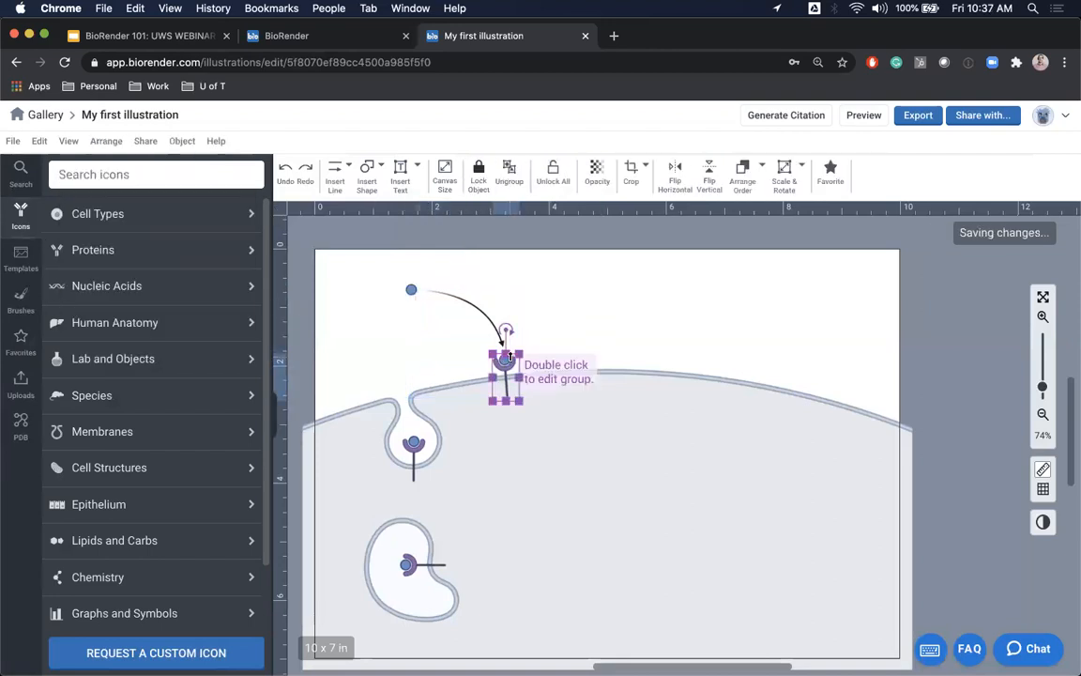
{"action": "left_click", "coordinate": [432, 292], "text": "shift"}
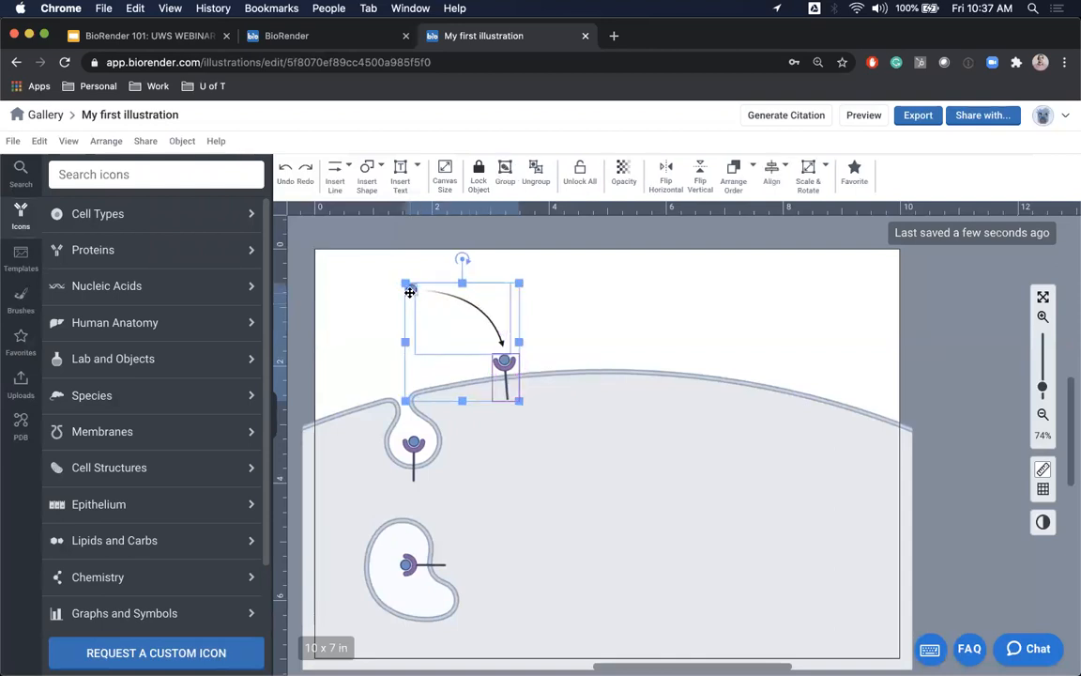
{"action": "key", "text": "Delete"}
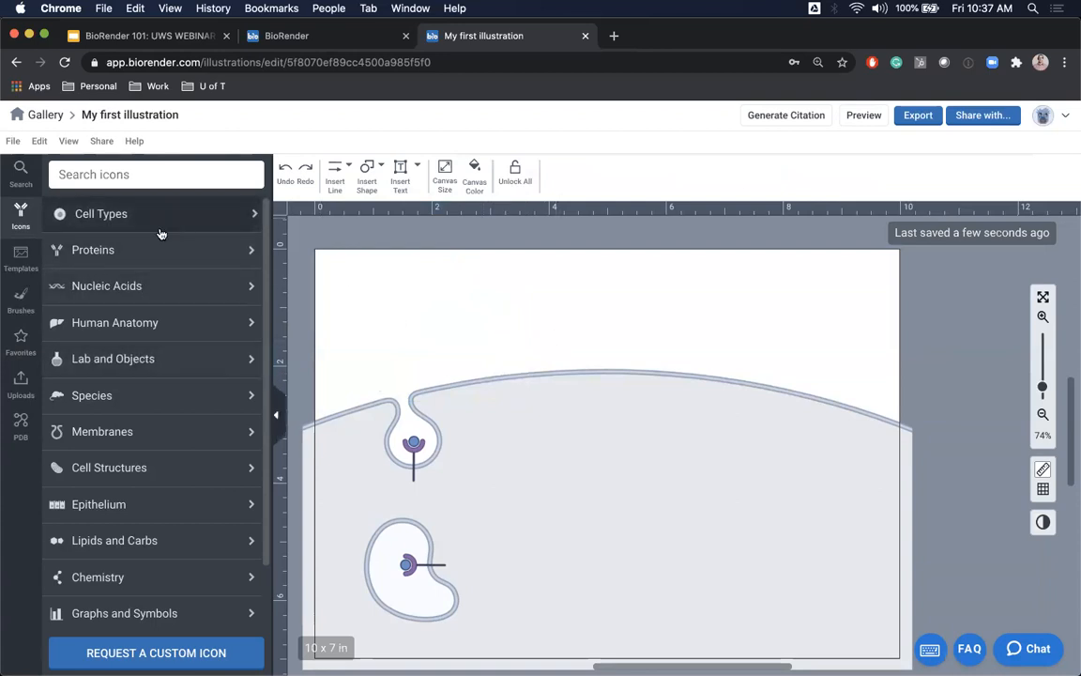
Step: Place the saved ligand, curved arrow and receptor-ligand favorite back above the cell, with its receptor crossing the surface membrane
{"action": "left_click", "coordinate": [20, 339]}
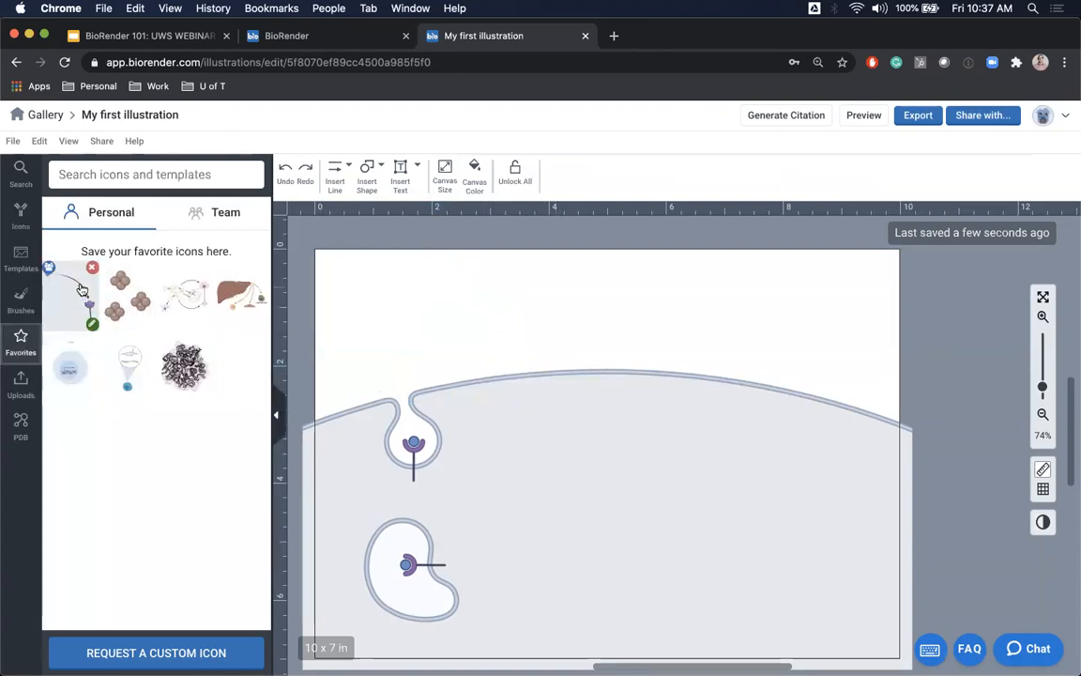
{"action": "mouse_move", "coordinate": [74, 289]}
{"action": "left_click_drag", "start_coordinate": [78, 298], "coordinate": [500, 371]}
{"action": "left_click", "coordinate": [373, 260]}
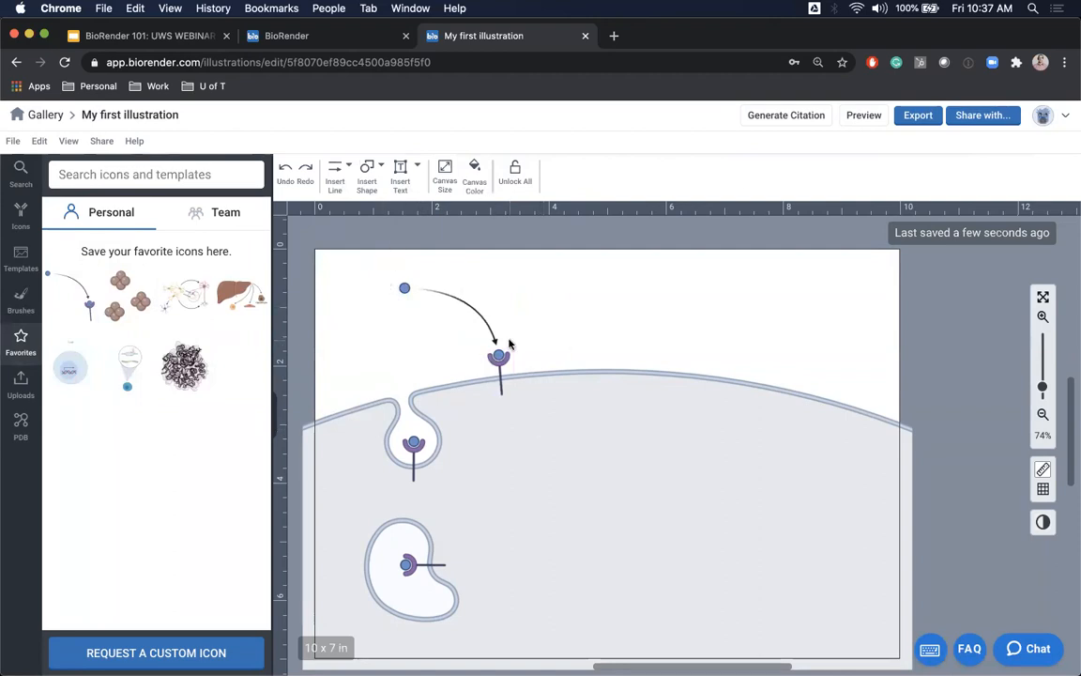
Step: Share the neuron circuit favorite with the BioRender team and show the team favorites
{"action": "mouse_move", "coordinate": [186, 304]}
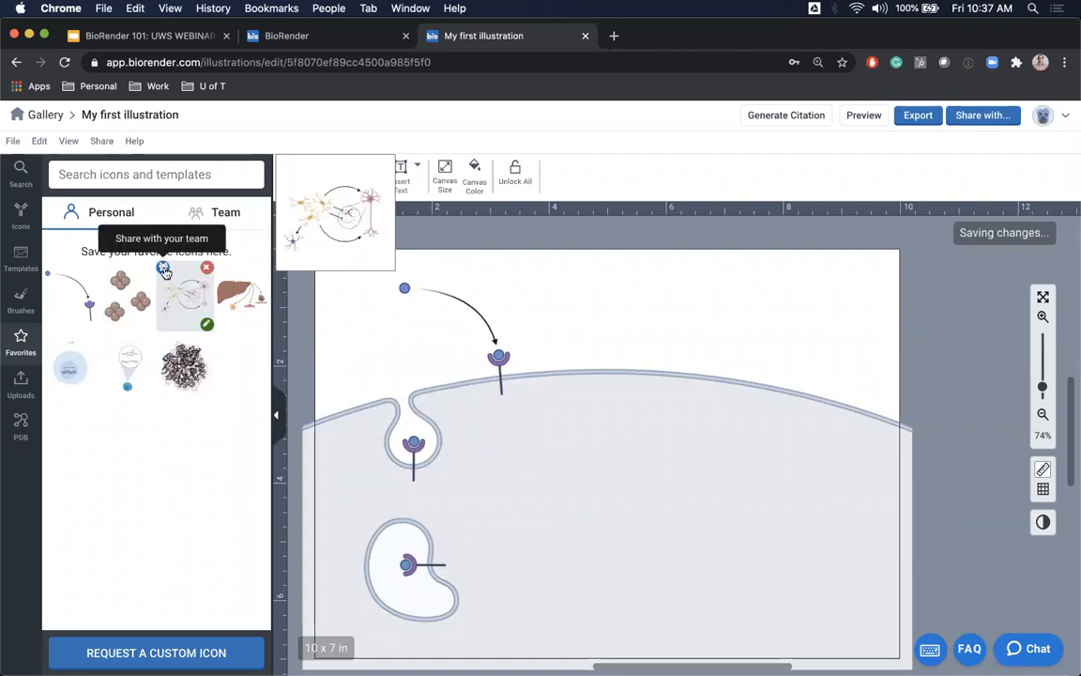
{"action": "left_click", "coordinate": [163, 271]}
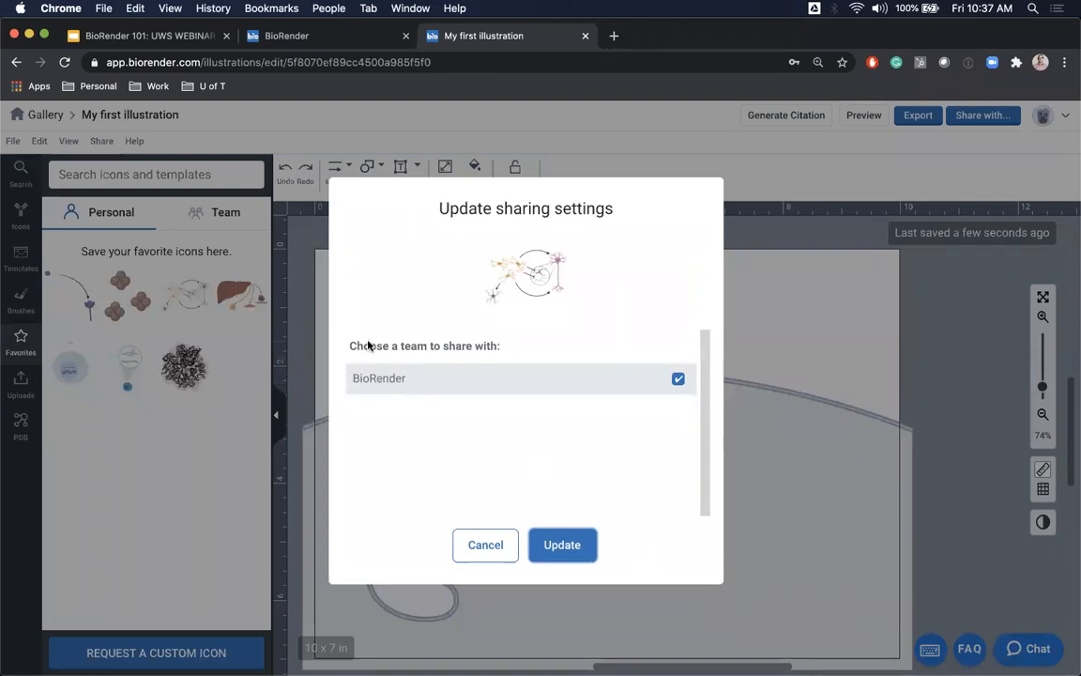
{"action": "left_click", "coordinate": [575, 546]}
{"action": "left_click", "coordinate": [220, 212]}
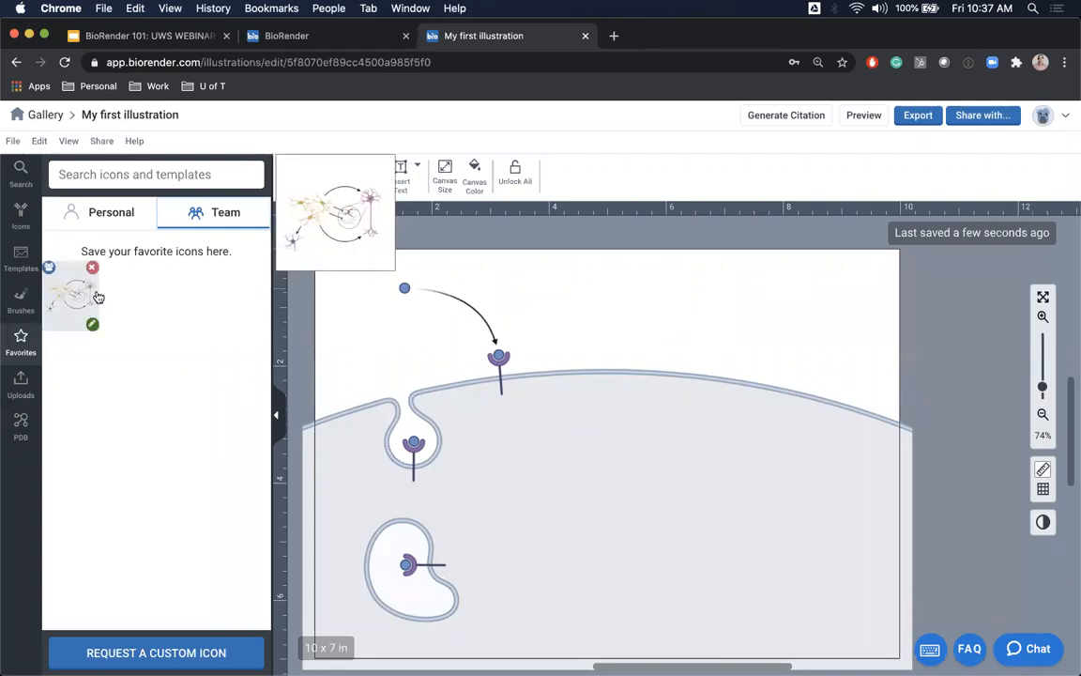
Step: Stop sharing the neuron circuit favorite with the BioRender team and return to the personal favorites
{"action": "left_click", "coordinate": [49, 268]}
{"action": "left_click", "coordinate": [683, 383]}
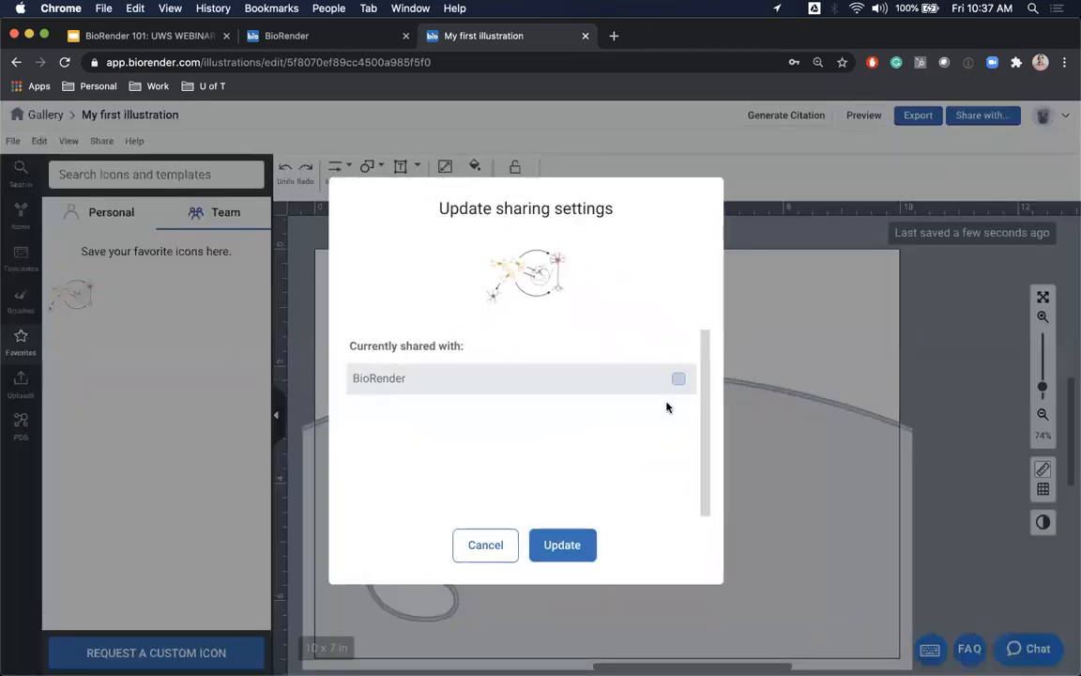
{"action": "left_click", "coordinate": [562, 545]}
{"action": "left_click", "coordinate": [120, 218]}
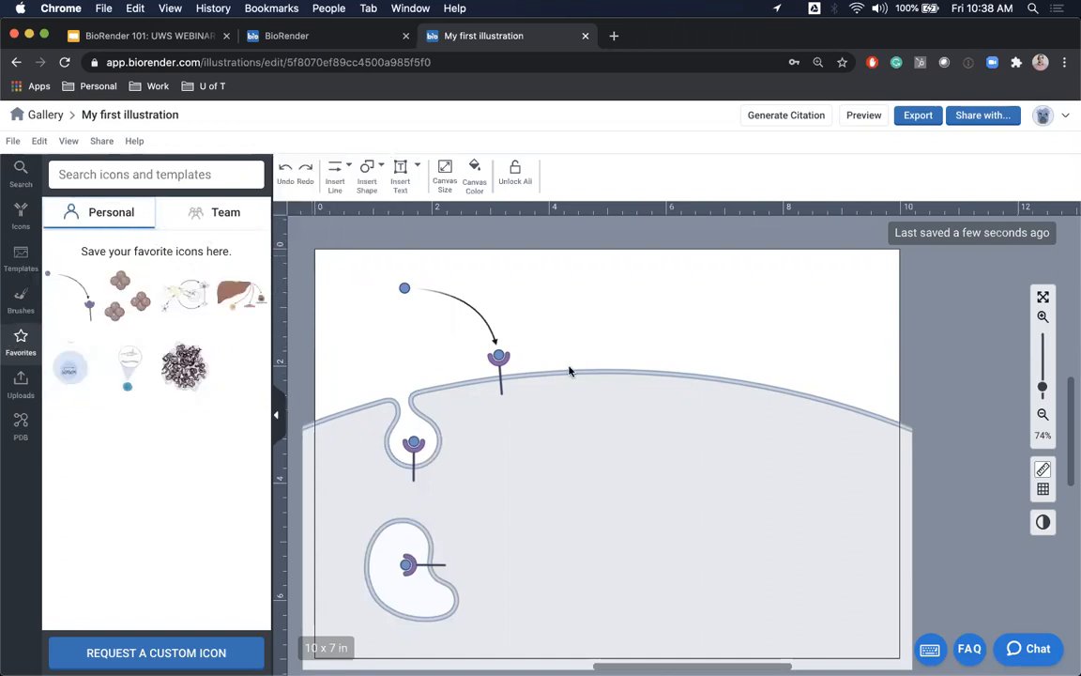
Step: Search the icons for "nucleus" and place a large porous filled nuclear membrane in the cell's lower right corner, overlapping the canvas edge
{"action": "scroll", "coordinate": [569, 370], "scroll_direction": "down", "scroll_amount": 2}
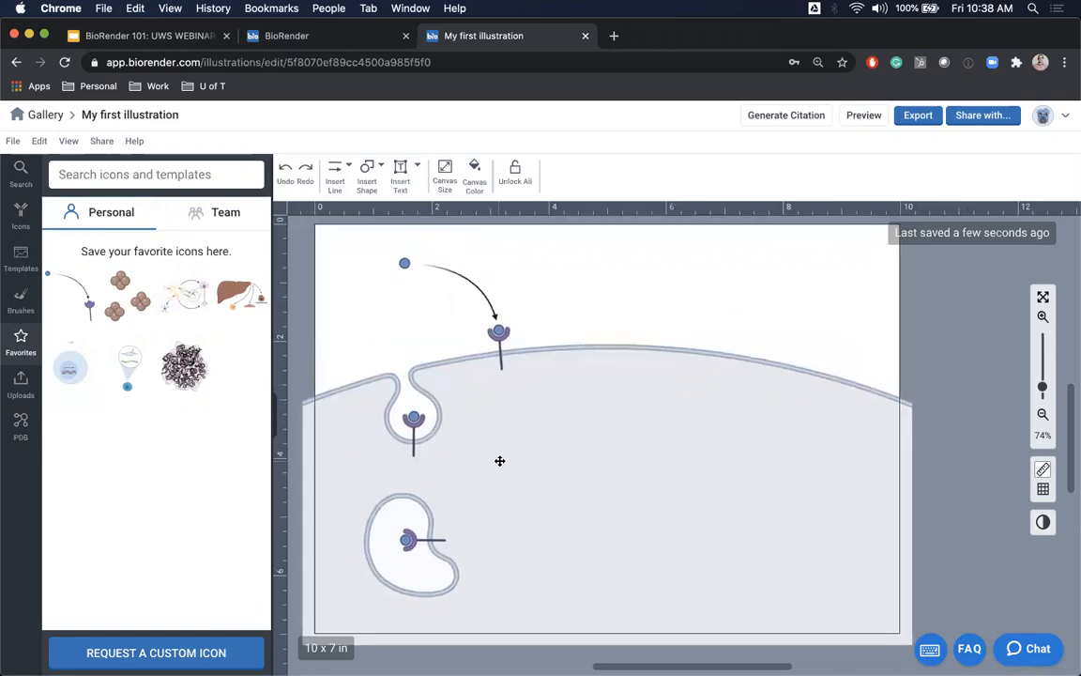
{"action": "scroll", "coordinate": [499, 461], "scroll_direction": "down", "scroll_amount": 4}
{"action": "scroll", "coordinate": [499, 461], "scroll_direction": "right", "scroll_amount": 6}
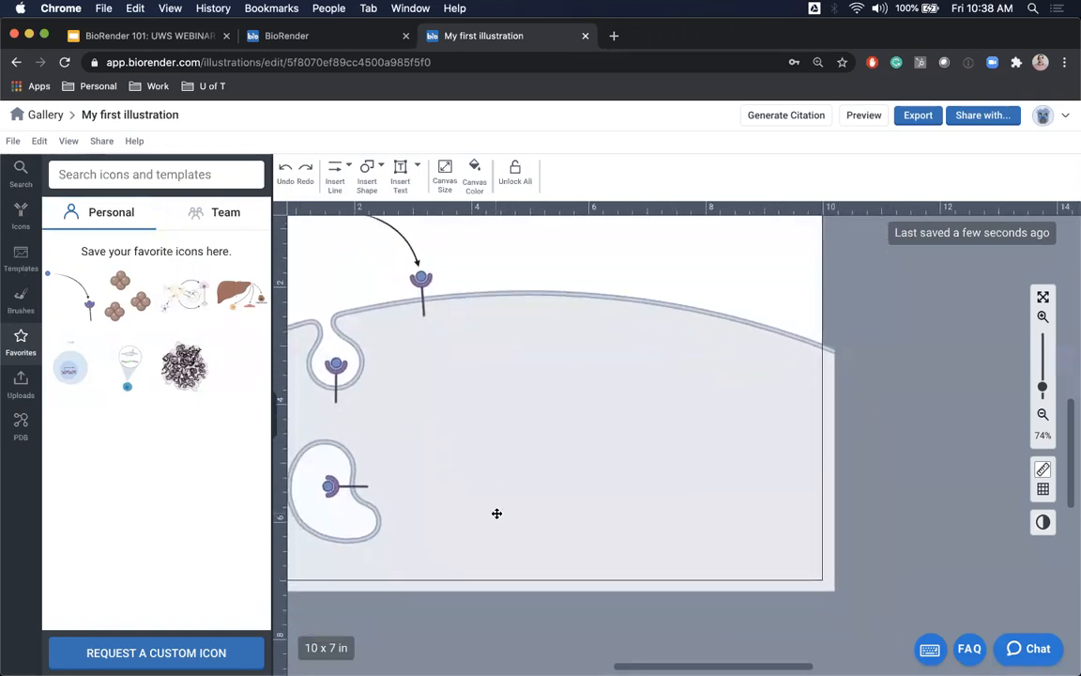
{"action": "left_click", "coordinate": [20, 217]}
{"action": "left_click", "coordinate": [105, 167]}
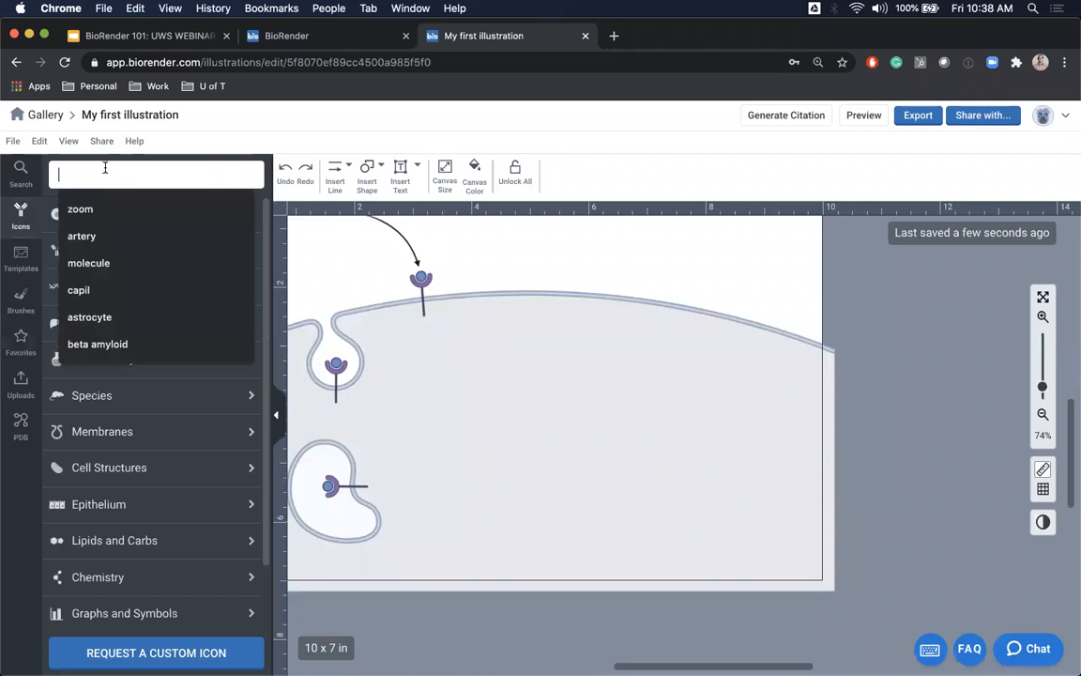
{"action": "type", "text": "nucleus"}
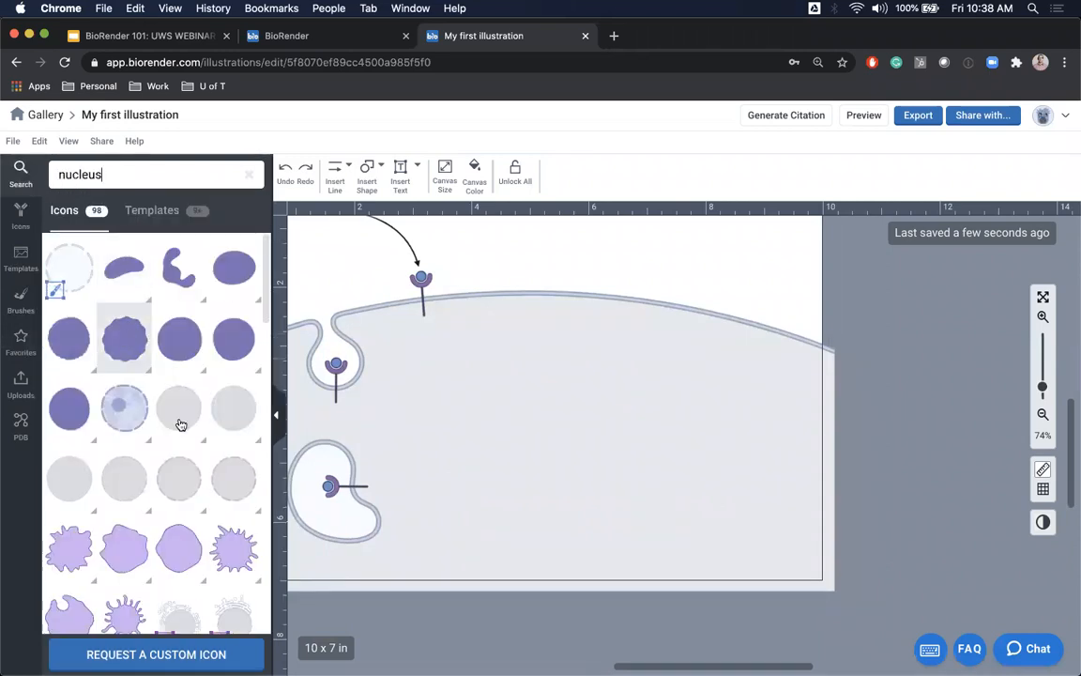
{"action": "scroll", "coordinate": [66, 282], "scroll_direction": "down", "scroll_amount": 1}
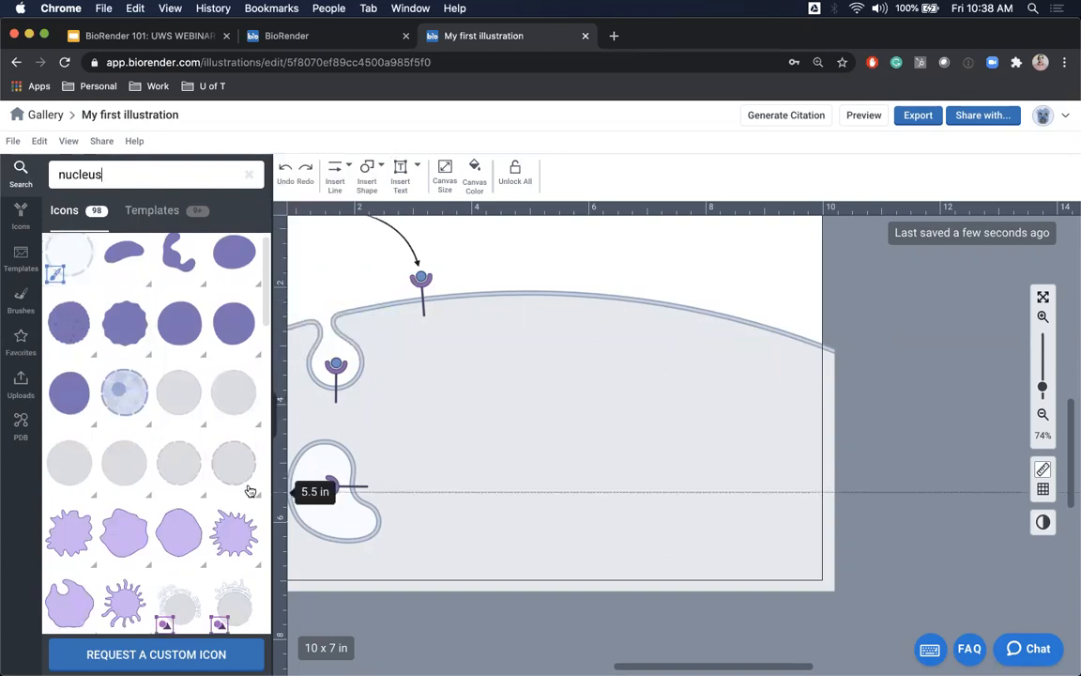
{"action": "left_click_drag", "start_coordinate": [717, 511], "coordinate": [714, 508]}
{"action": "left_click_drag", "start_coordinate": [610, 514], "coordinate": [590, 556]}
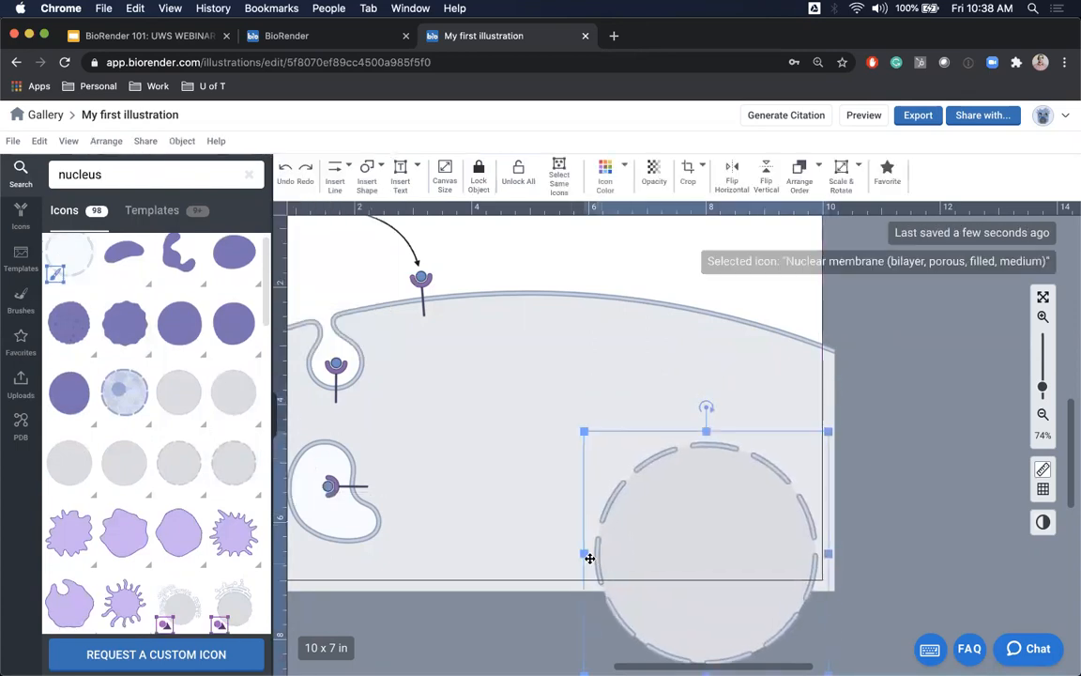
Step: Search the icons for "dna" and place the DNA (medium) icon inside the nucleus, enlarged to span most of its width
{"action": "double_click", "coordinate": [94, 175]}
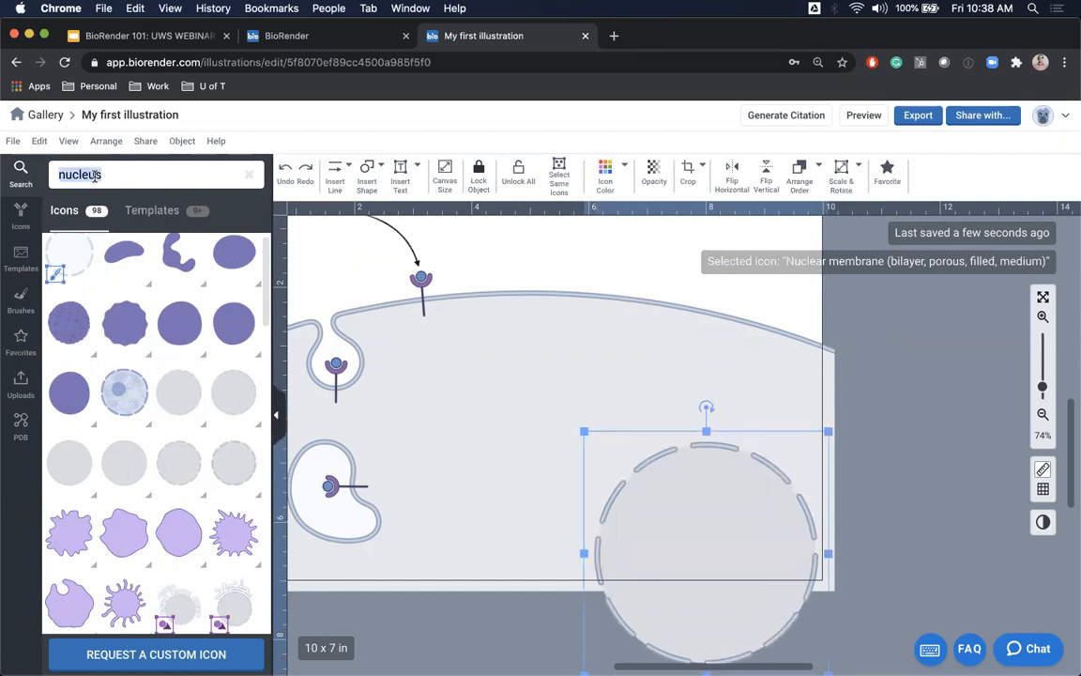
{"action": "type", "text": "dna"}
{"action": "mouse_move", "coordinate": [226, 415]}
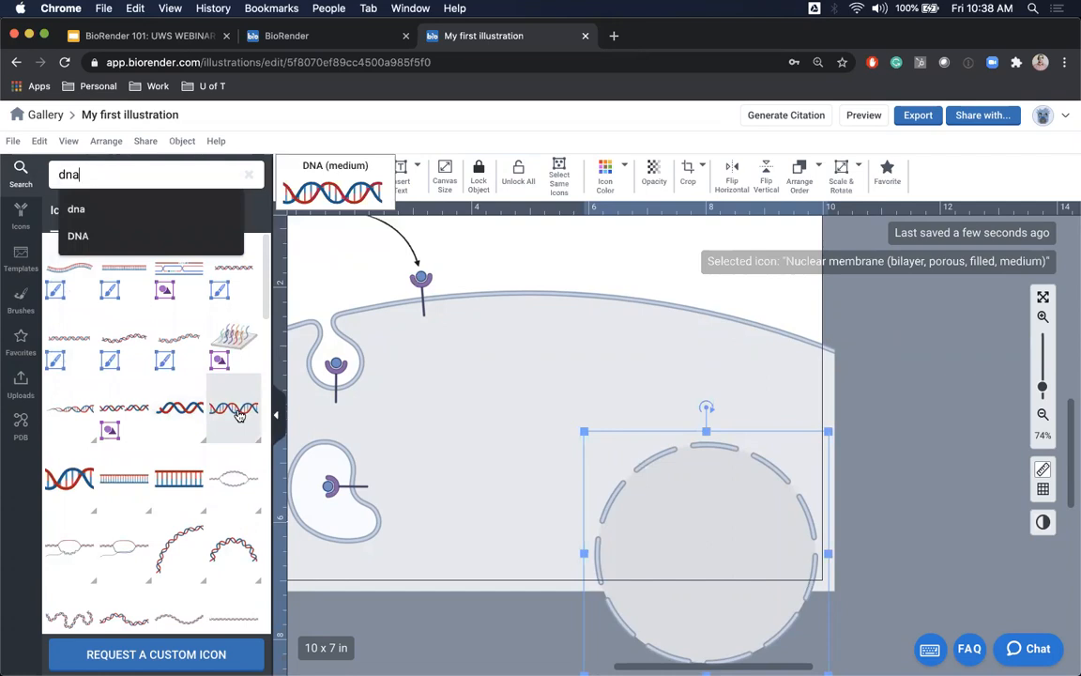
{"action": "left_click_drag", "start_coordinate": [236, 416], "coordinate": [691, 558]}
{"action": "left_click_drag", "start_coordinate": [754, 539], "coordinate": [784, 537]}
{"action": "left_click", "coordinate": [766, 391]}
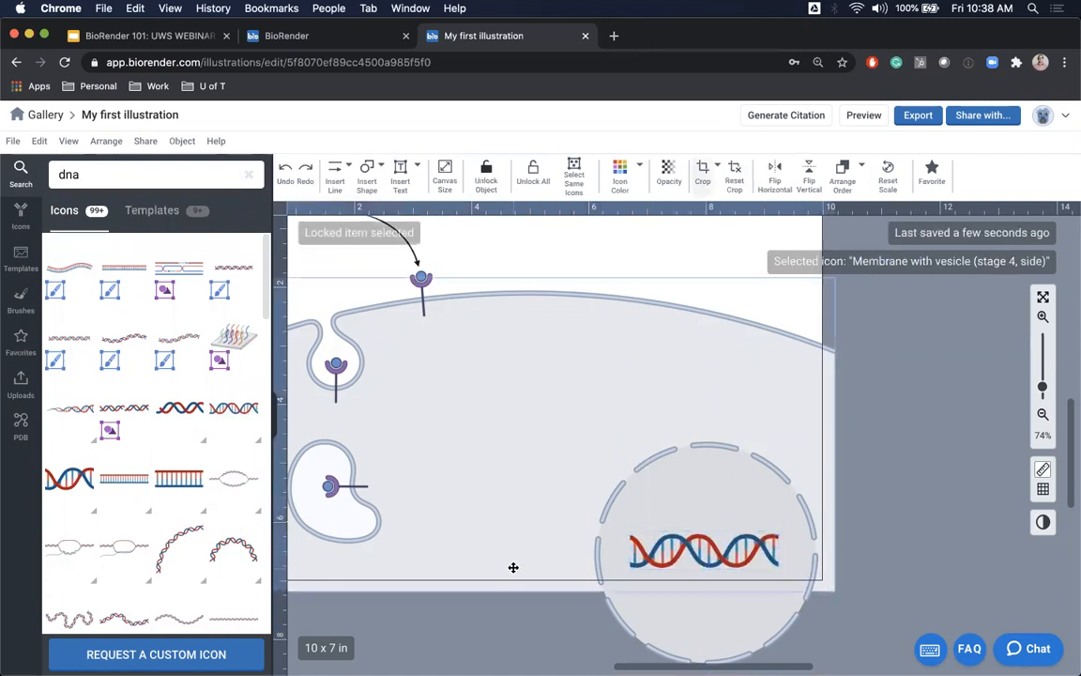
Step: Draw a curved arrow from the surface receptor-ligand group into the membrane pocket, bowed outward to enter through the pocket's neck
{"action": "scroll", "coordinate": [514, 567], "scroll_direction": "left", "scroll_amount": 2}
{"action": "scroll", "coordinate": [514, 566], "scroll_direction": "up", "scroll_amount": 1}
{"action": "scroll", "coordinate": [513, 567], "scroll_direction": "up", "scroll_amount": 1}
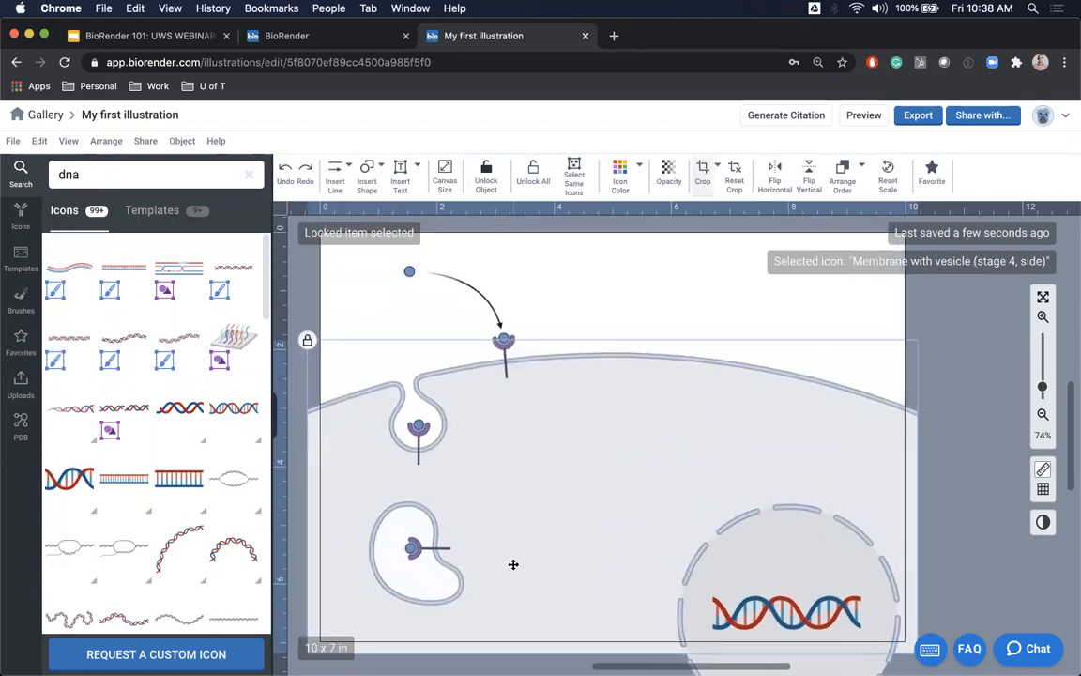
{"action": "left_click", "coordinate": [369, 305]}
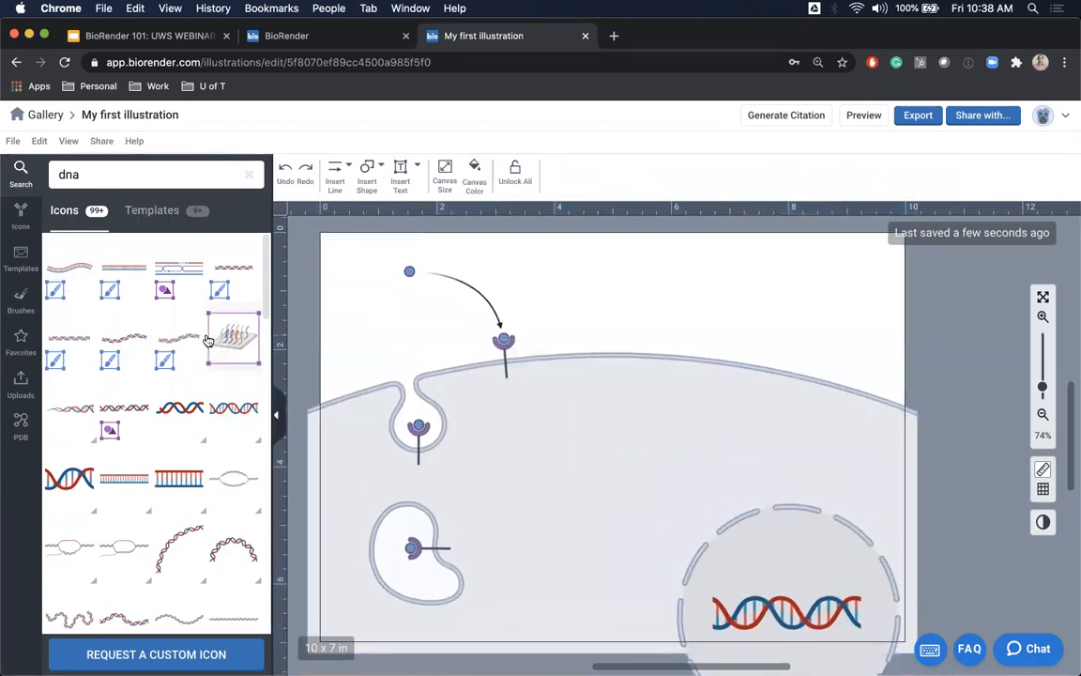
{"action": "left_click", "coordinate": [20, 214]}
{"action": "left_click", "coordinate": [335, 174]}
{"action": "mouse_move", "coordinate": [372, 240]}
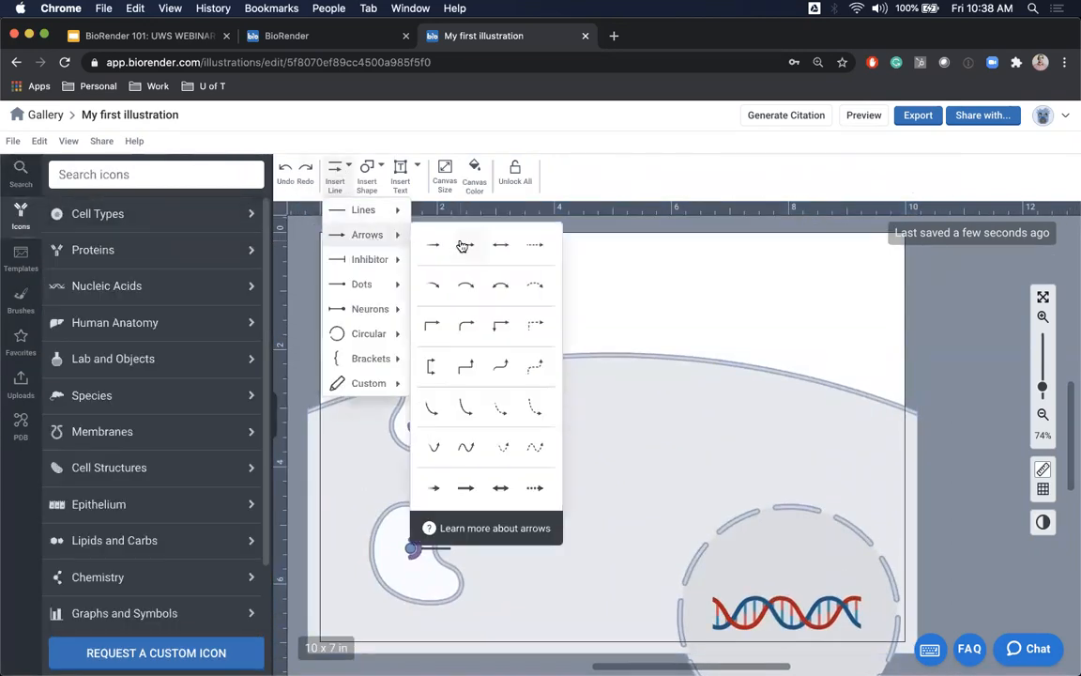
{"action": "left_click", "coordinate": [469, 285]}
{"action": "left_click_drag", "start_coordinate": [488, 339], "coordinate": [419, 418]}
{"action": "left_click_drag", "start_coordinate": [442, 369], "coordinate": [415, 357]}
{"action": "left_click_drag", "start_coordinate": [489, 339], "coordinate": [483, 343]}
Step: Draw an arrow from the membrane pocket down to the kidney-shaped vesicle and bend its middle outward into a curve
{"action": "scroll", "coordinate": [497, 478], "scroll_direction": "down", "scroll_amount": 2}
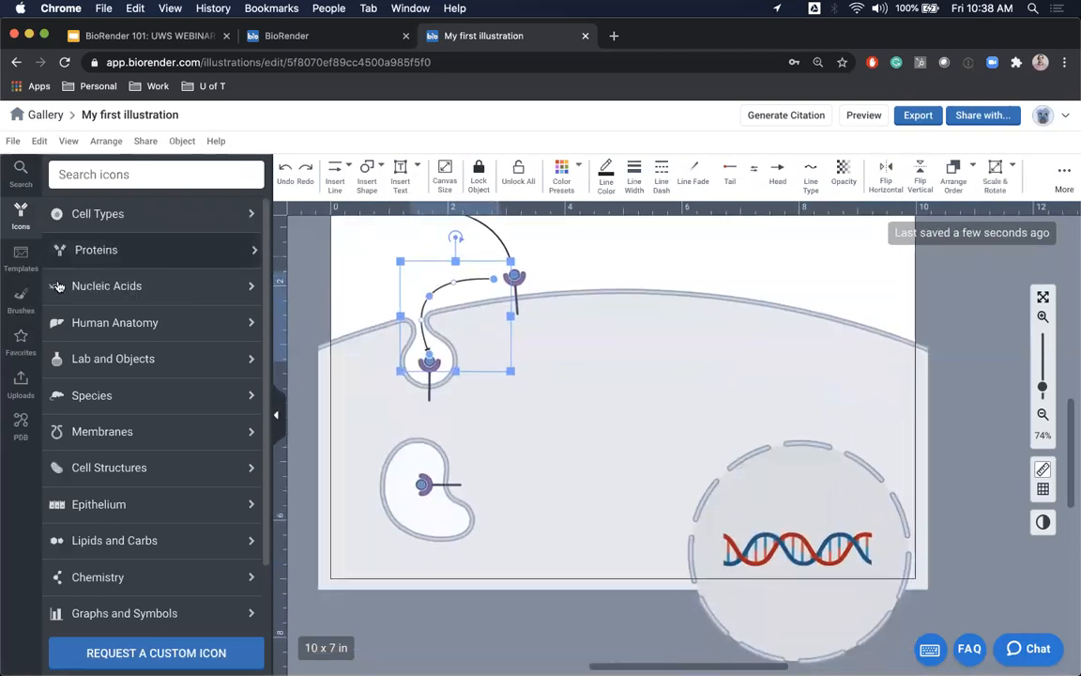
{"action": "left_click", "coordinate": [336, 175]}
{"action": "mouse_move", "coordinate": [372, 272]}
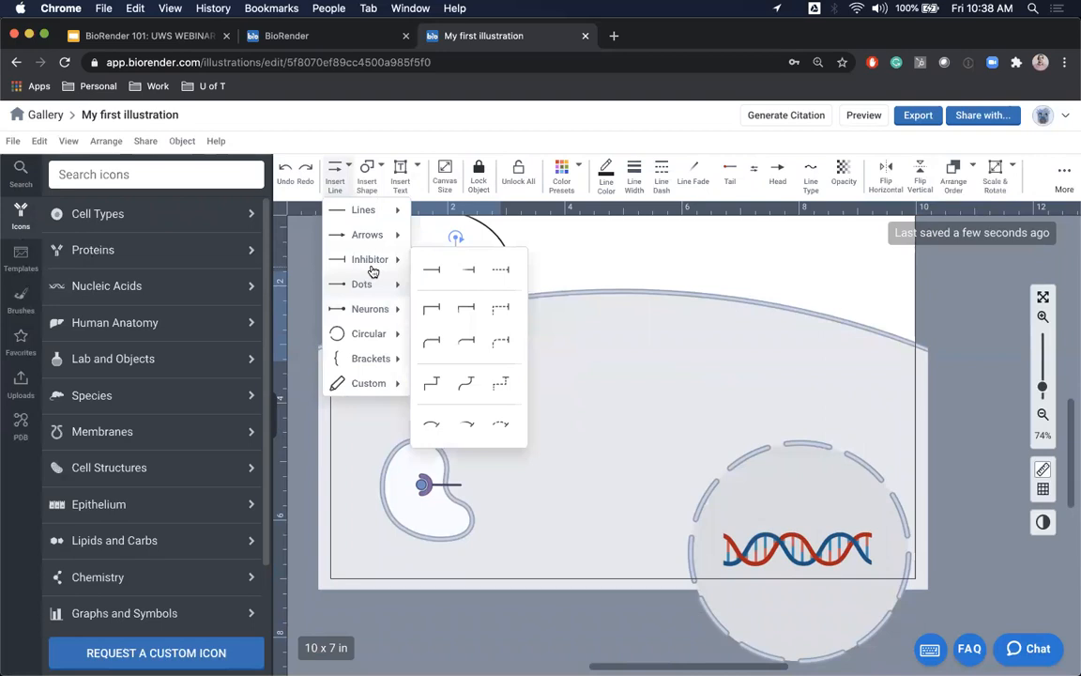
{"action": "mouse_move", "coordinate": [367, 234]}
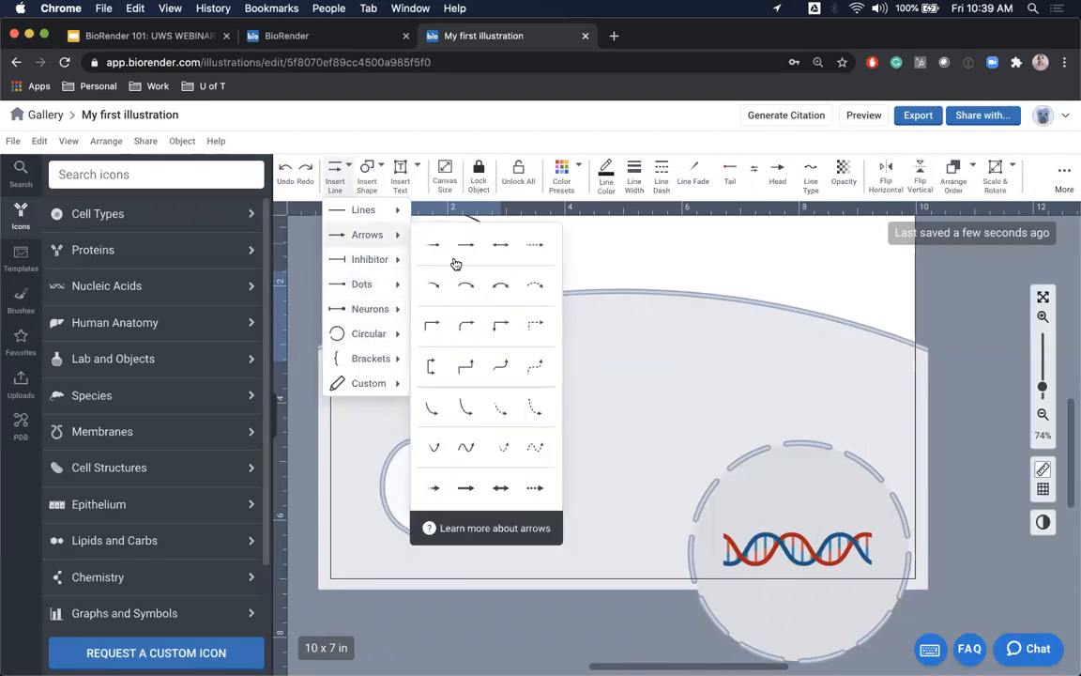
{"action": "left_click", "coordinate": [433, 245]}
{"action": "mouse_move", "coordinate": [392, 377]}
{"action": "left_mouse_down"}
{"action": "mouse_move", "coordinate": [357, 440]}
{"action": "mouse_move", "coordinate": [376, 465]}
{"action": "left_mouse_up"}
{"action": "left_click_drag", "start_coordinate": [382, 420], "coordinate": [355, 422]}
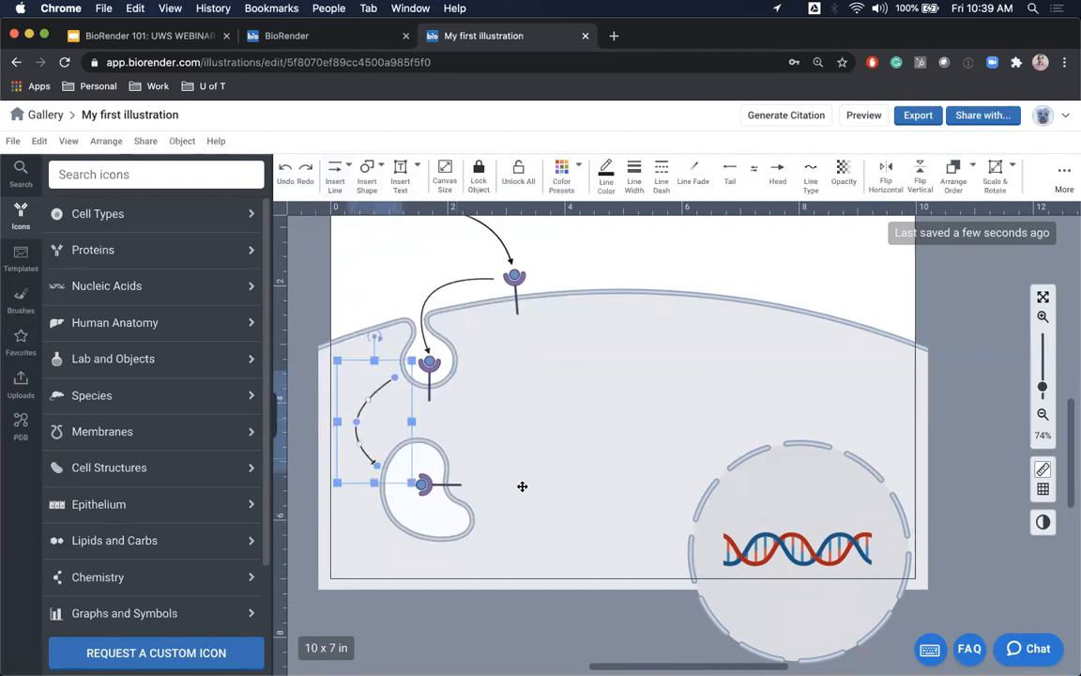
Step: Draw a stepped elbow arrow from the kidney-shaped vesicle to the DNA, reshaping it into a short run, a drop and a long run
{"action": "scroll", "coordinate": [401, 530], "scroll_direction": "down", "scroll_amount": 2}
{"action": "scroll", "coordinate": [401, 530], "scroll_direction": "right", "scroll_amount": 2}
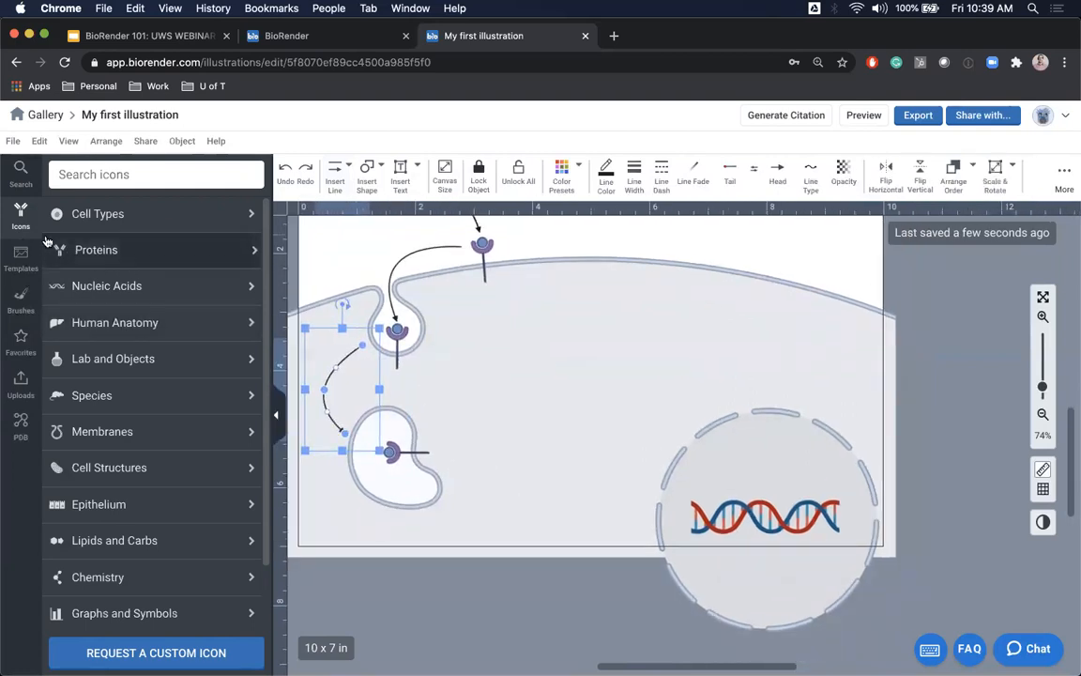
{"action": "left_click", "coordinate": [336, 175]}
{"action": "mouse_move", "coordinate": [367, 234]}
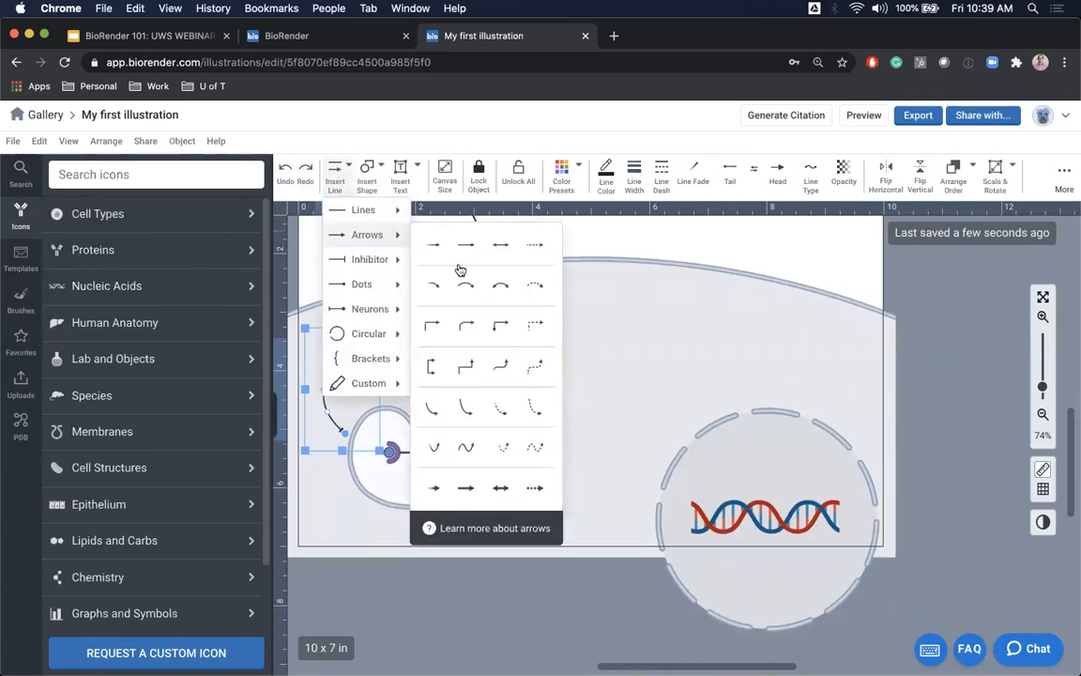
{"action": "left_click", "coordinate": [465, 366]}
{"action": "mouse_move", "coordinate": [462, 452]}
{"action": "left_mouse_down"}
{"action": "mouse_move", "coordinate": [553, 473]}
{"action": "mouse_move", "coordinate": [652, 519]}
{"action": "mouse_move", "coordinate": [702, 522]}
{"action": "mouse_move", "coordinate": [682, 531]}
{"action": "left_mouse_up"}
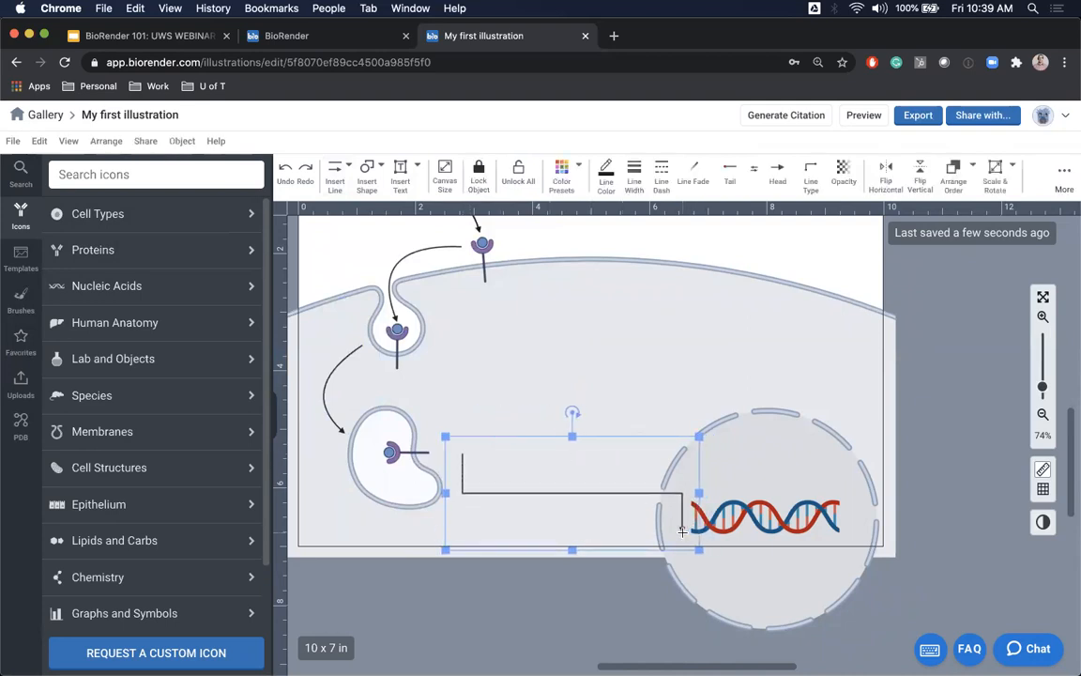
{"action": "left_click_drag", "start_coordinate": [461, 493], "coordinate": [499, 454]}
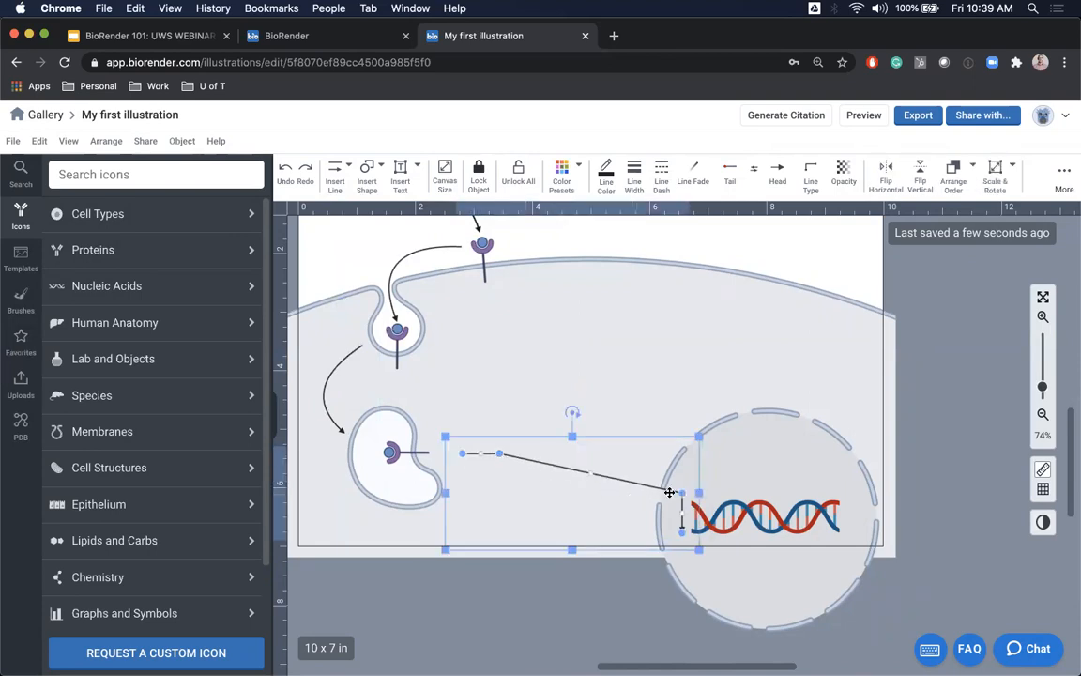
{"action": "left_click_drag", "start_coordinate": [684, 492], "coordinate": [500, 487]}
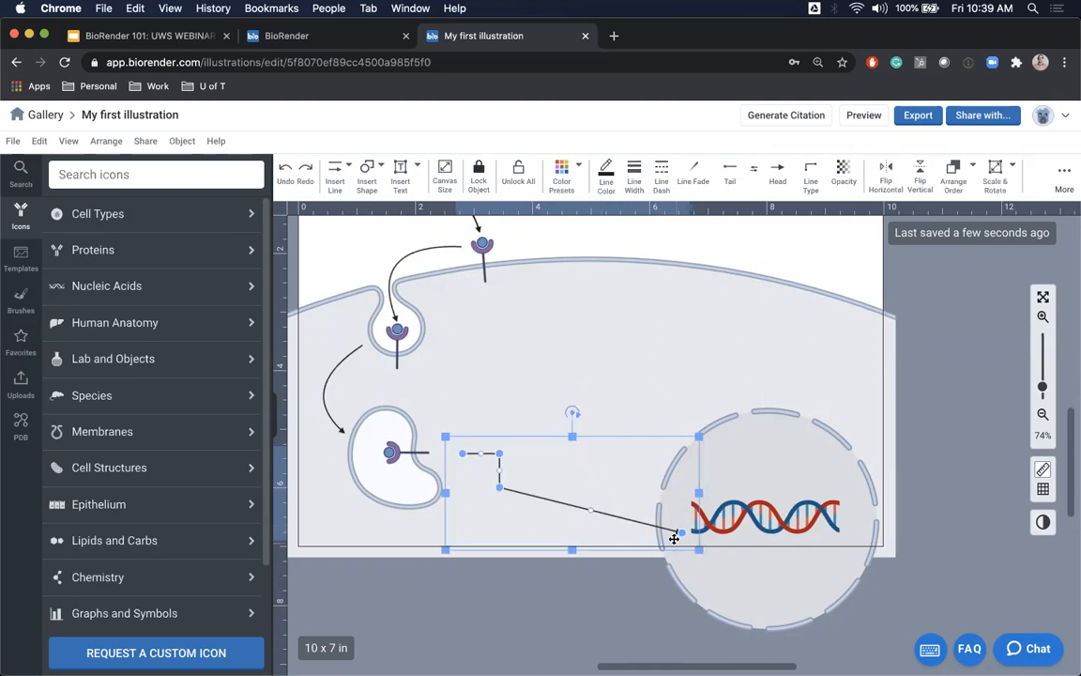
{"action": "left_click_drag", "start_coordinate": [680, 532], "coordinate": [670, 497]}
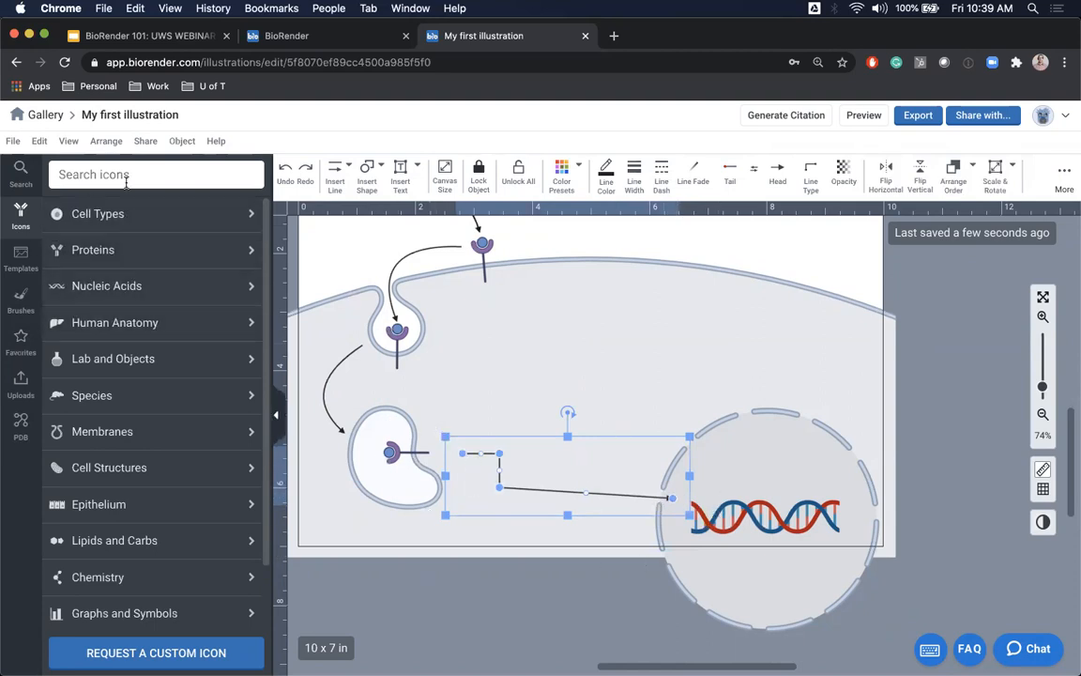
Step: Add a right-angled arrow above the DNA, rising from the strand and pointing right along it
{"action": "left_click", "coordinate": [335, 175]}
{"action": "mouse_move", "coordinate": [394, 267]}
{"action": "mouse_move", "coordinate": [380, 235]}
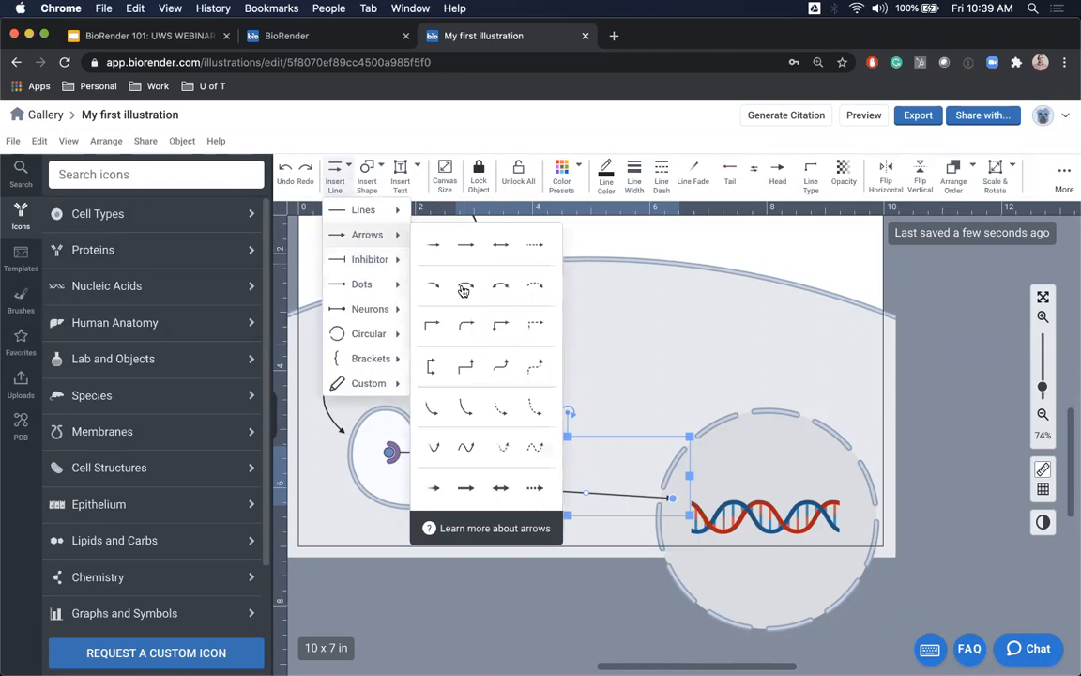
{"action": "left_click", "coordinate": [455, 337]}
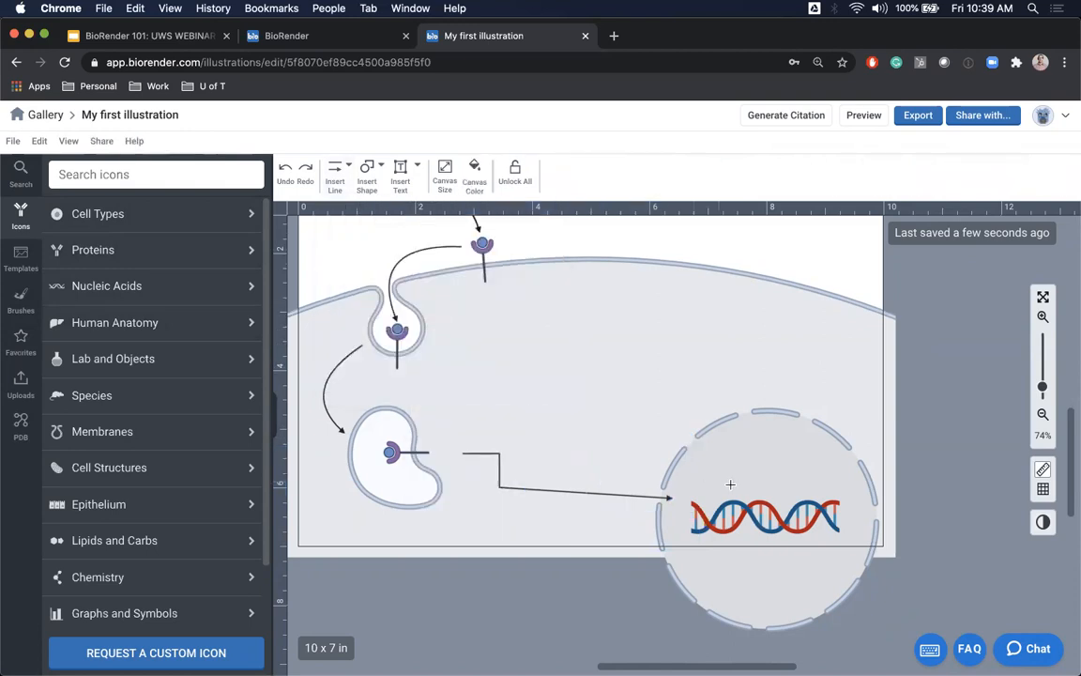
{"action": "mouse_move", "coordinate": [725, 494]}
{"action": "left_mouse_down"}
{"action": "mouse_move", "coordinate": [834, 483]}
{"action": "mouse_move", "coordinate": [822, 481]}
{"action": "left_mouse_up"}
{"action": "left_click", "coordinate": [808, 288]}
Step: Draw a straight arrow from the top of the nucleus upward through the surface membrane to outside the cell
{"action": "scroll", "coordinate": [544, 396], "scroll_direction": "up", "scroll_amount": 1}
{"action": "scroll", "coordinate": [543, 396], "scroll_direction": "right", "scroll_amount": 1}
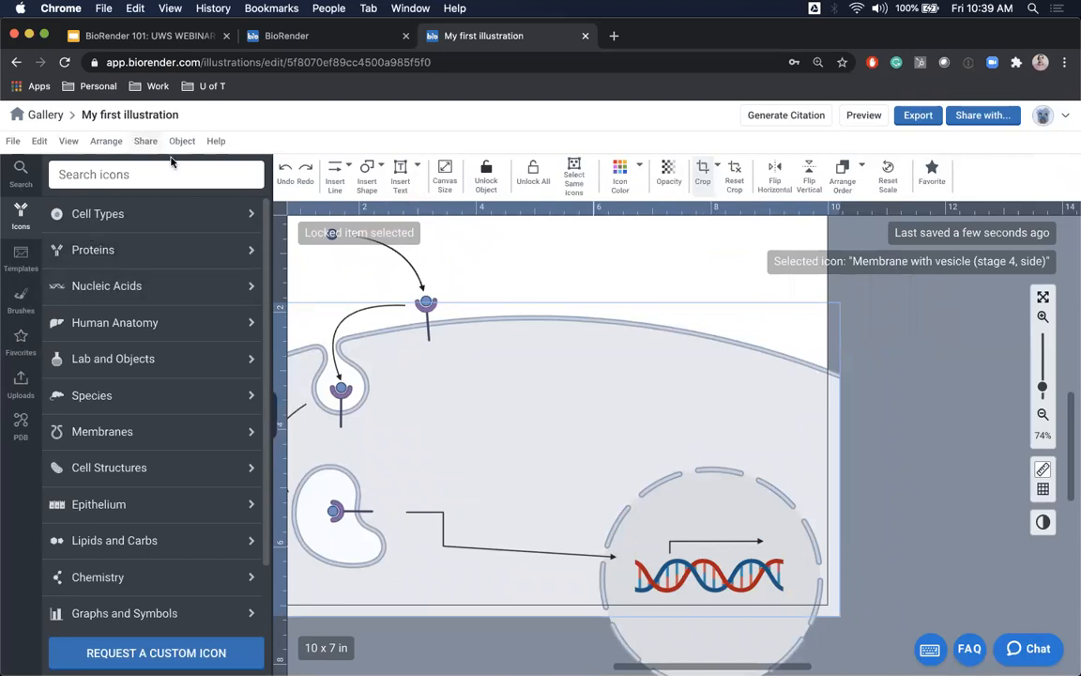
{"action": "left_click", "coordinate": [335, 174]}
{"action": "mouse_move", "coordinate": [382, 242]}
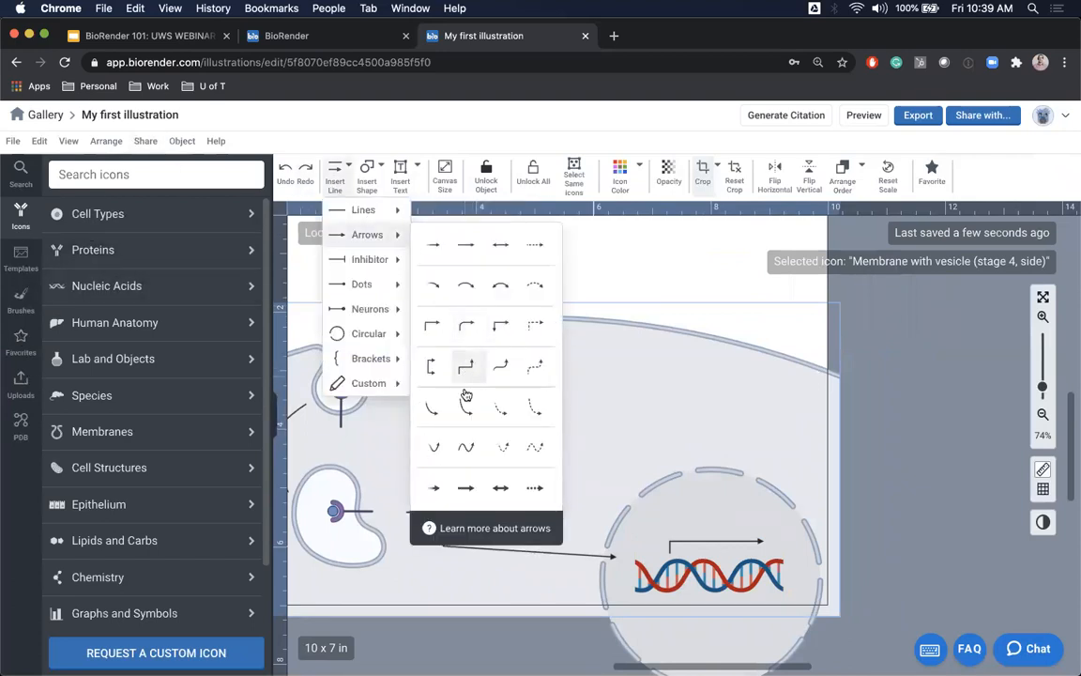
{"action": "left_click", "coordinate": [473, 252]}
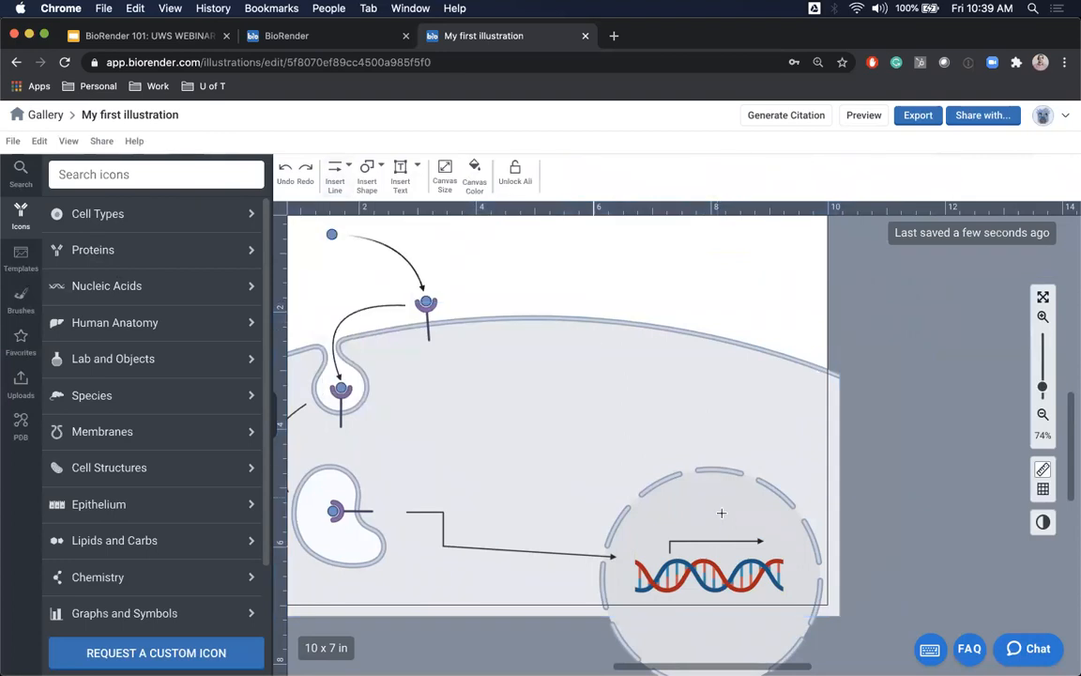
{"action": "left_click_drag", "start_coordinate": [716, 472], "coordinate": [712, 317]}
{"action": "scroll", "coordinate": [662, 347], "scroll_direction": "up", "scroll_amount": 2}
{"action": "scroll", "coordinate": [663, 347], "scroll_direction": "right", "scroll_amount": 2}
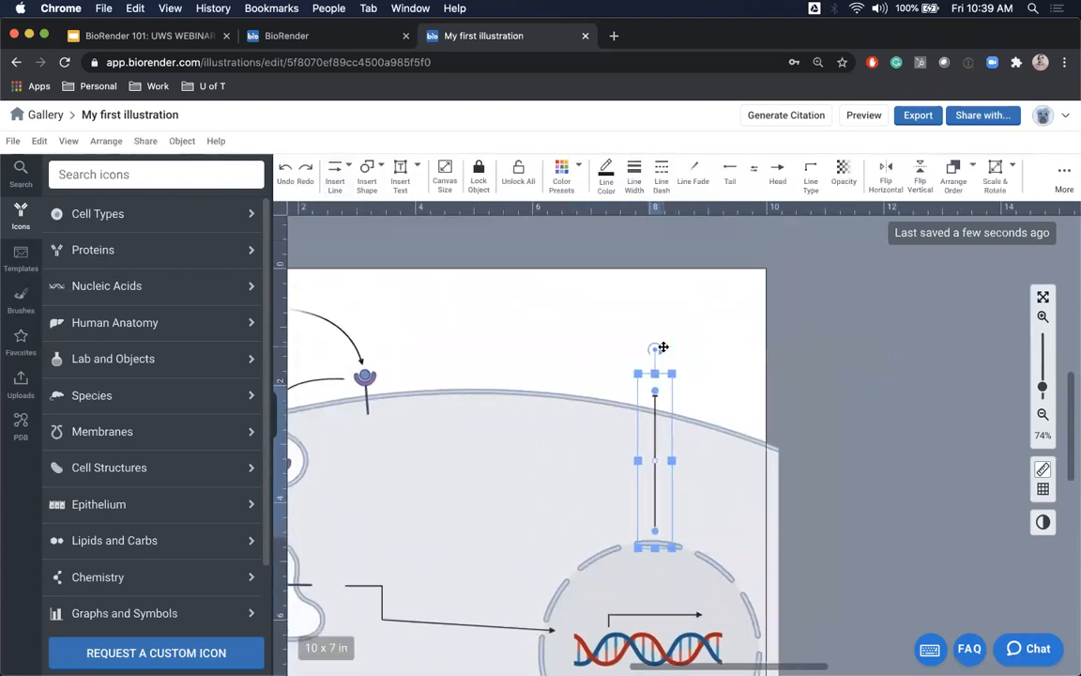
Step: Search the icons for "protein" and place the green Generic protein (ball) above the tip of the arrow leaving the cell
{"action": "left_click", "coordinate": [535, 340]}
{"action": "left_click", "coordinate": [181, 177]}
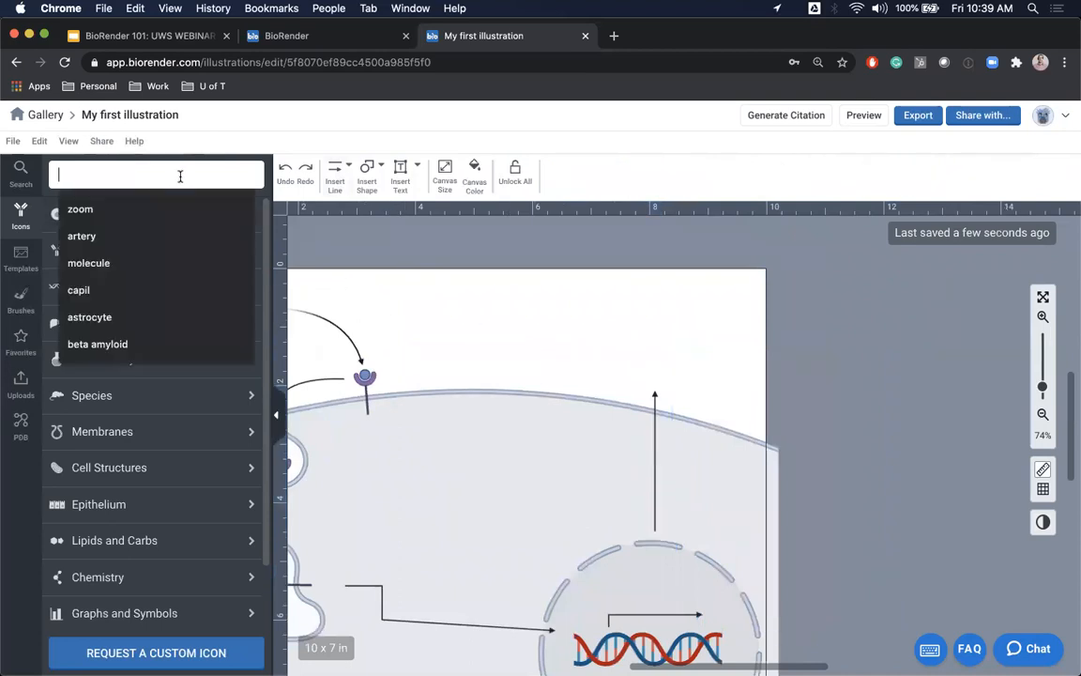
{"action": "type", "text": "protein"}
{"action": "key", "text": "Return"}
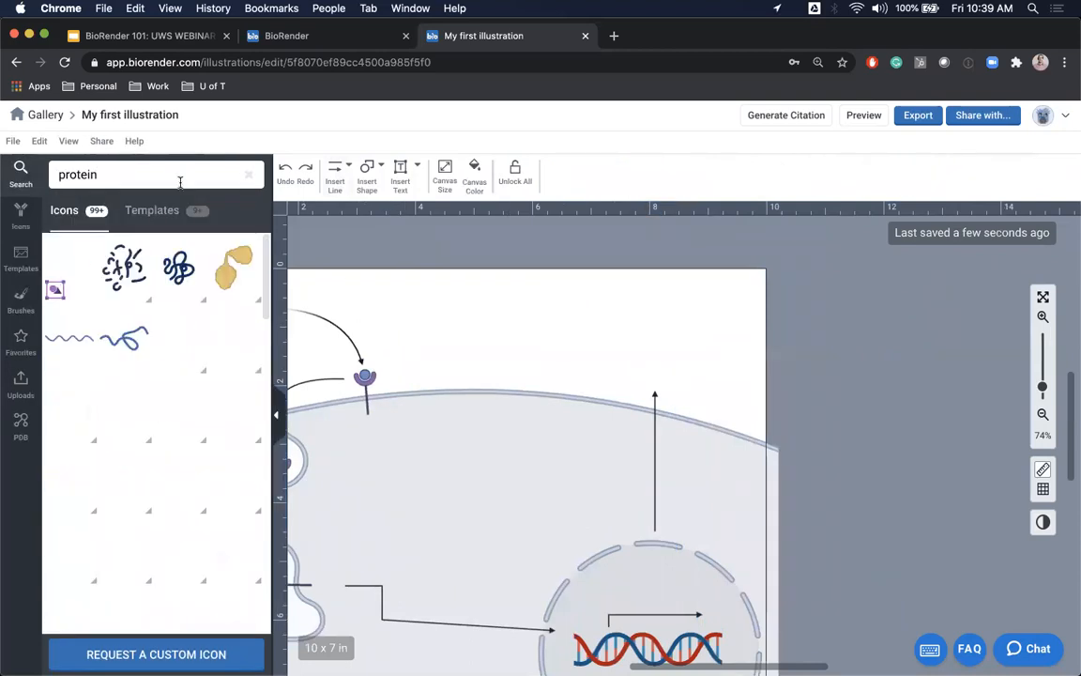
{"action": "mouse_move", "coordinate": [180, 387]}
{"action": "left_click_drag", "start_coordinate": [178, 563], "coordinate": [655, 340]}
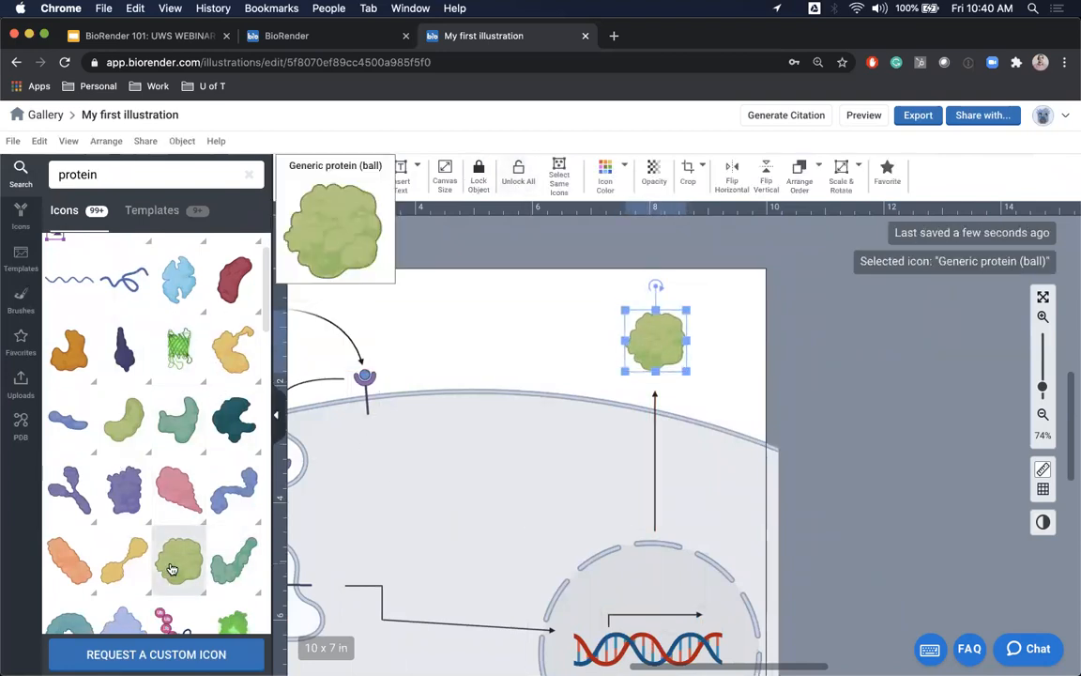
Step: Place the dark blue variant of the ball protein above the arrow leaving the cell and delete the green one
{"action": "scroll", "coordinate": [169, 563], "scroll_direction": "down", "scroll_amount": 1}
{"action": "mouse_move", "coordinate": [177, 540]}
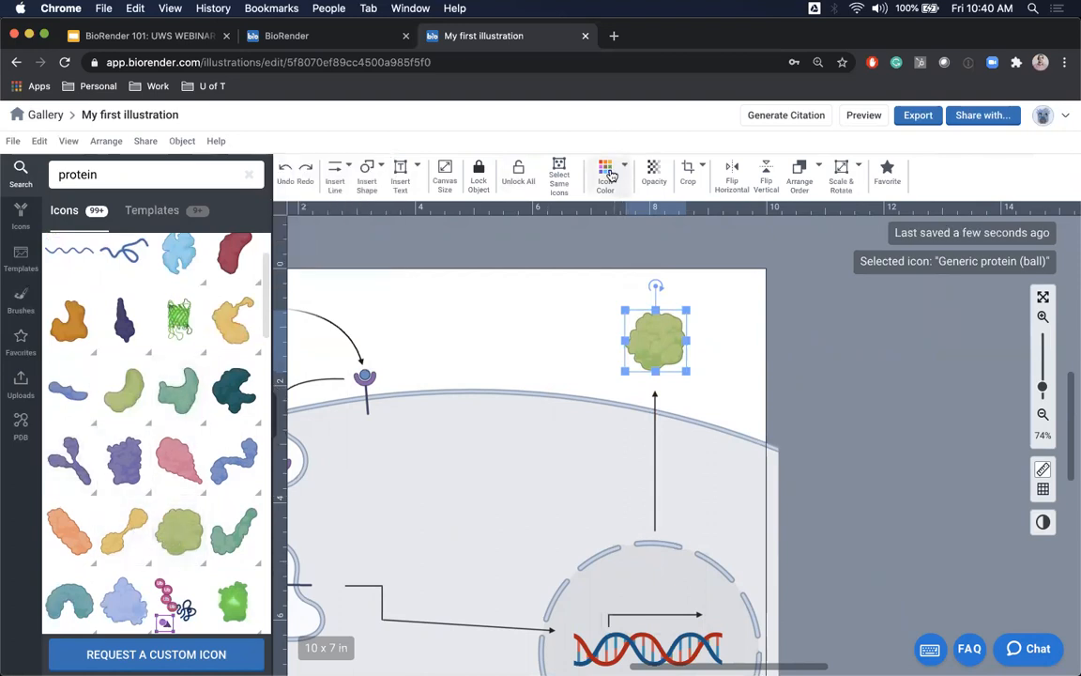
{"action": "right_click", "coordinate": [184, 541]}
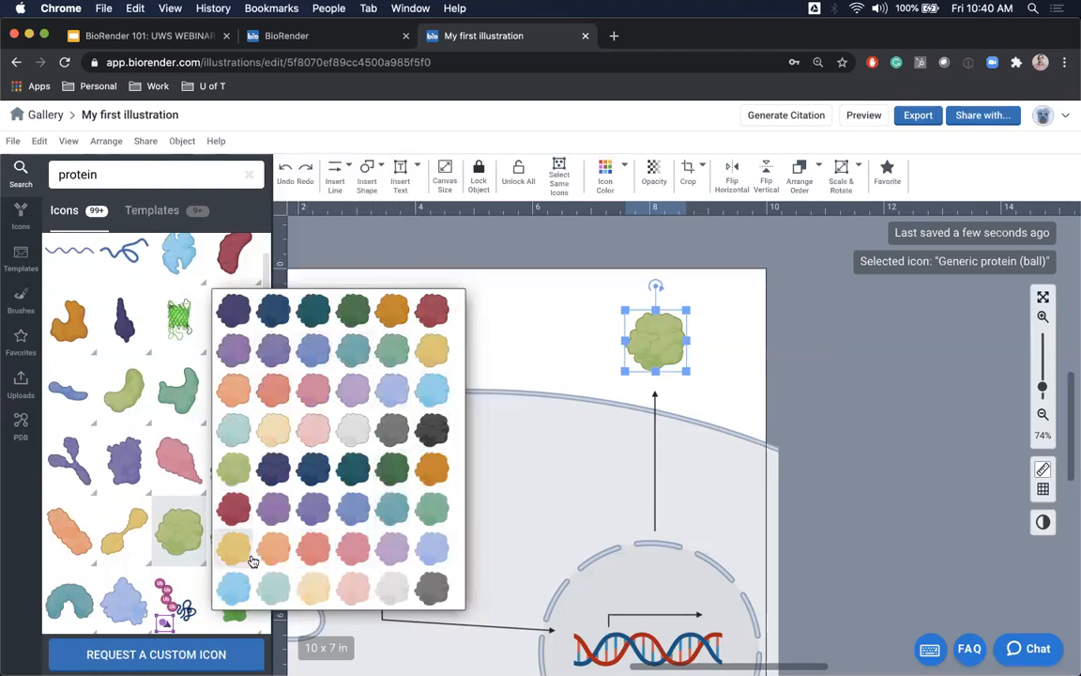
{"action": "mouse_move", "coordinate": [401, 498]}
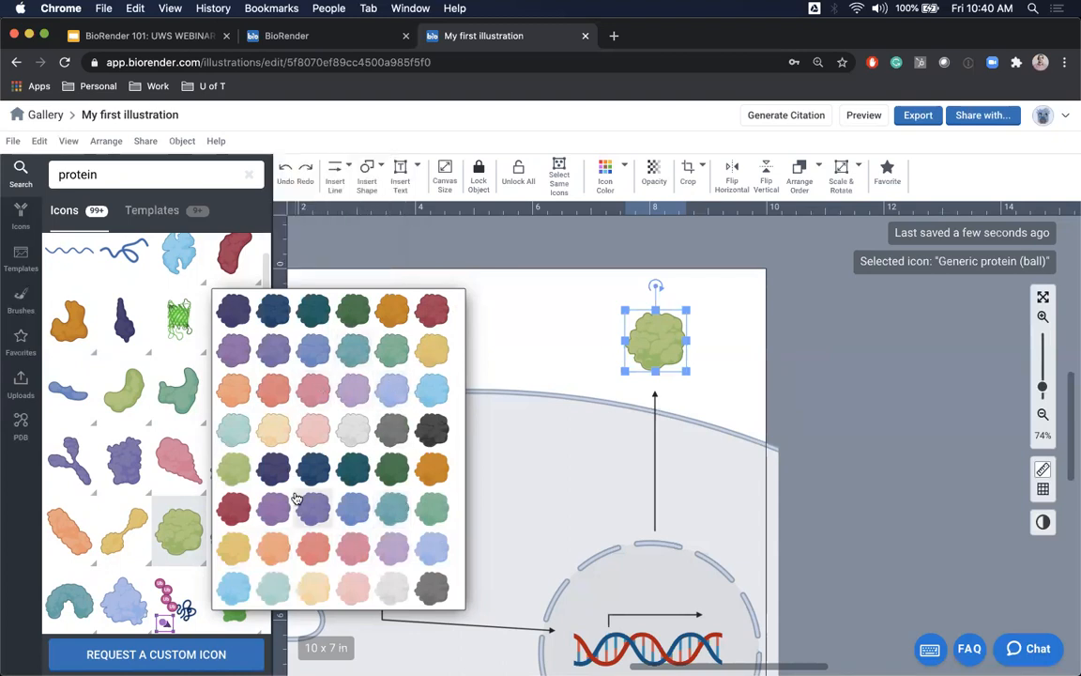
{"action": "left_click_drag", "start_coordinate": [313, 467], "coordinate": [656, 342]}
{"action": "left_click", "coordinate": [679, 346]}
{"action": "key", "text": "Delete"}
{"action": "left_click", "coordinate": [542, 301]}
Step: Change the stepped arrow between the kidney-shaped vesicle and the DNA to the curved line type and smooth its bend
{"action": "scroll", "coordinate": [543, 300], "scroll_direction": "left", "scroll_amount": 5}
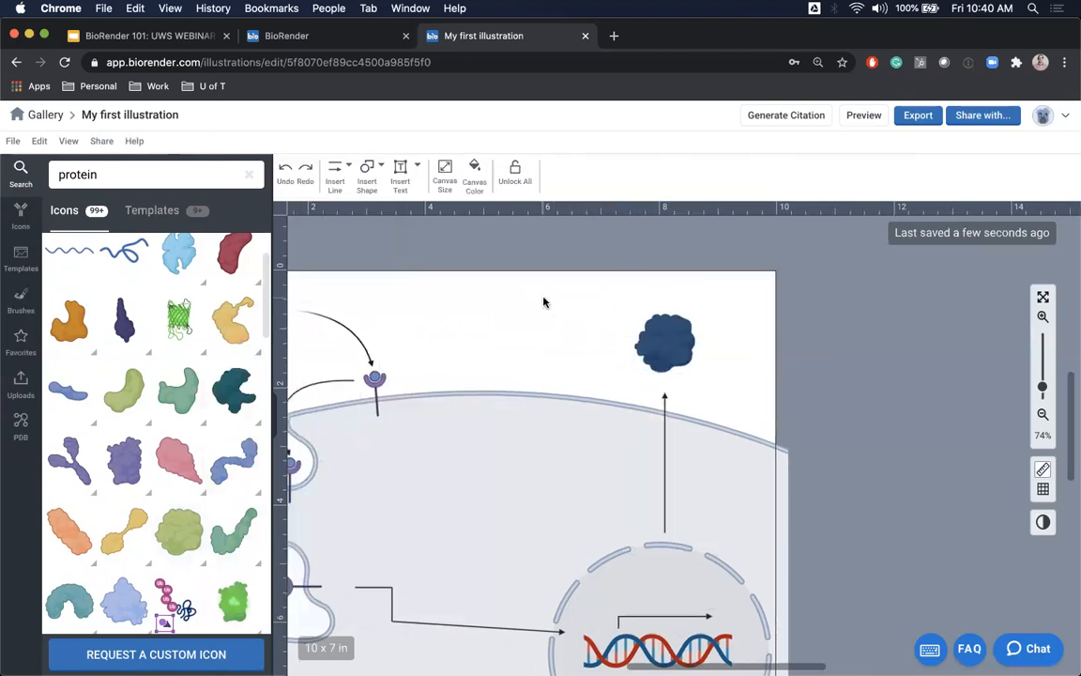
{"action": "scroll", "coordinate": [542, 302], "scroll_direction": "left", "scroll_amount": 3}
{"action": "scroll", "coordinate": [542, 302], "scroll_direction": "down", "scroll_amount": 2}
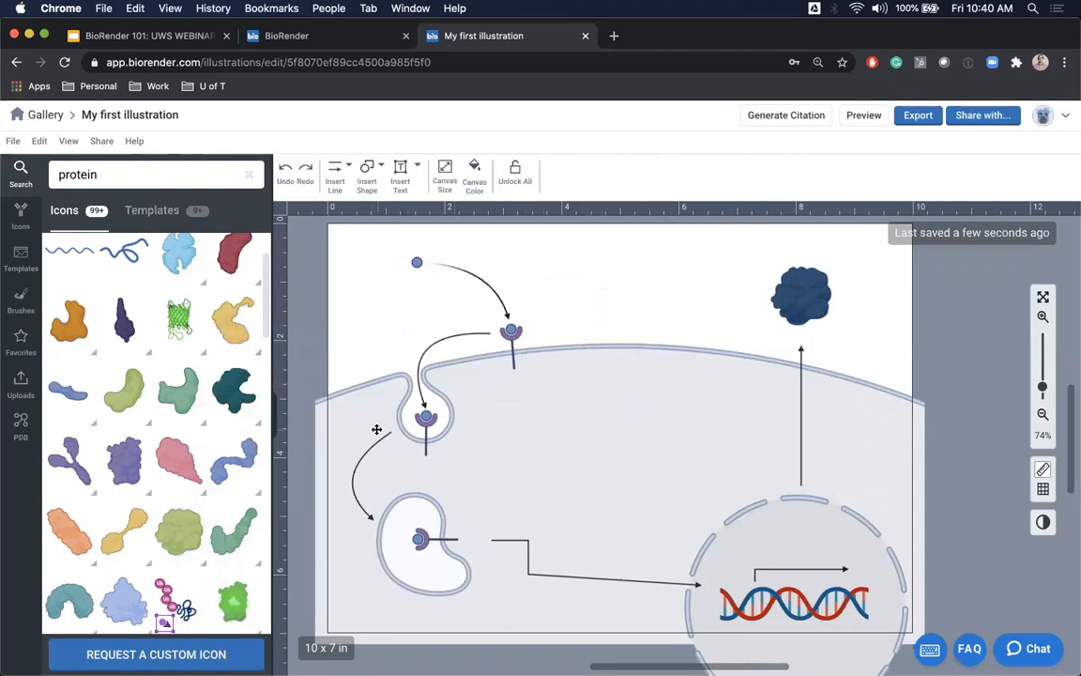
{"action": "left_click", "coordinate": [582, 579]}
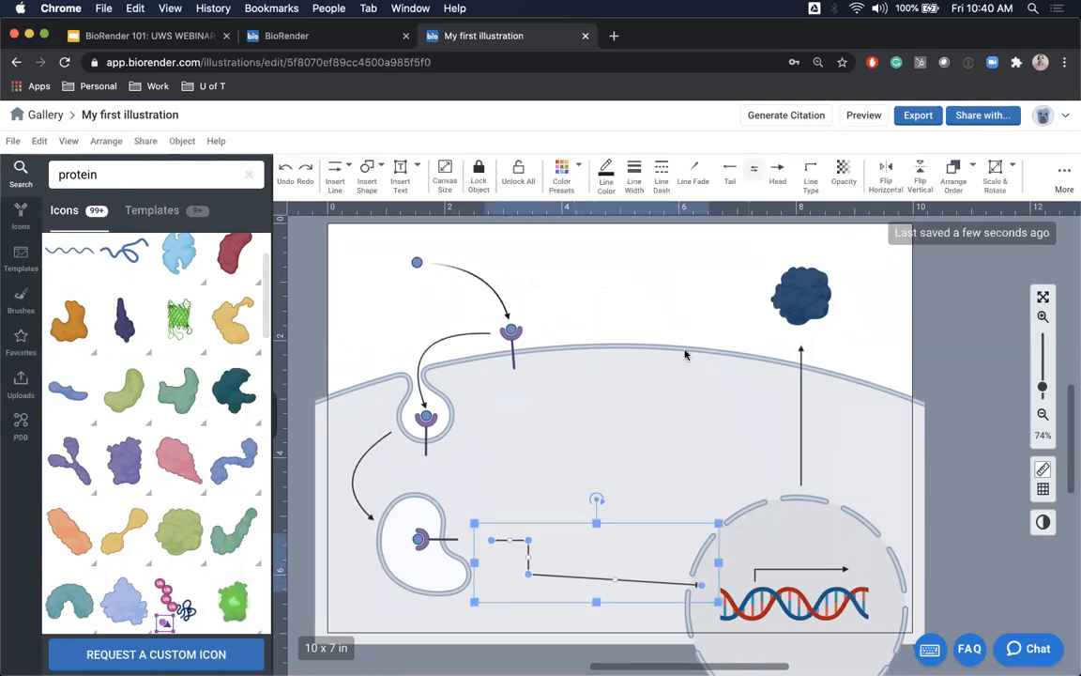
{"action": "left_click", "coordinate": [810, 173]}
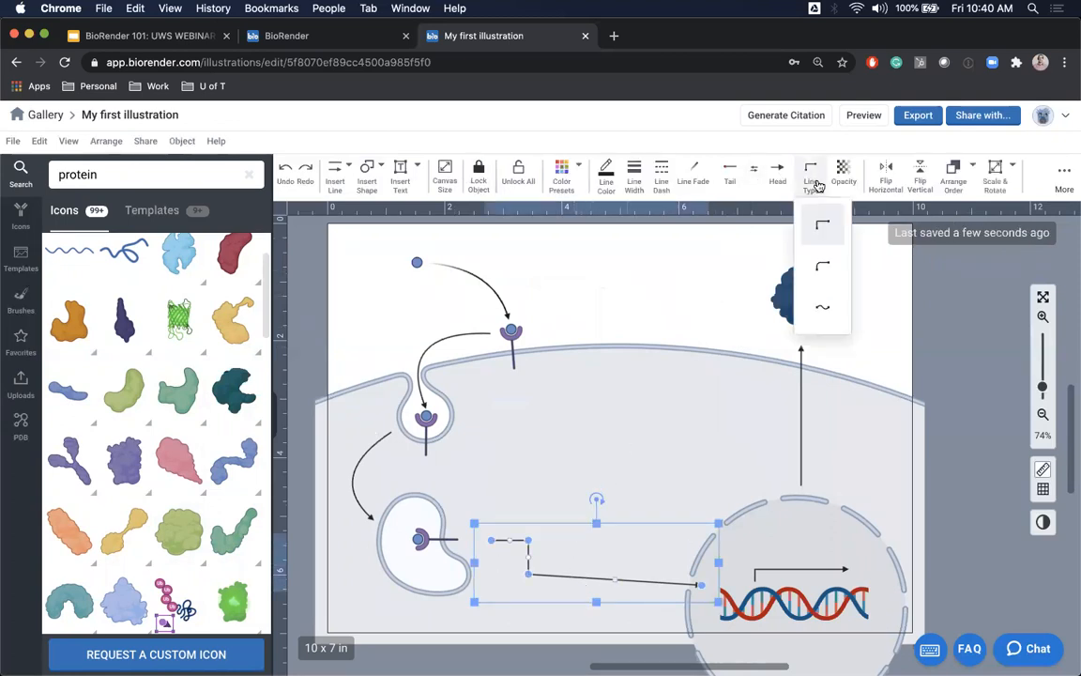
{"action": "left_click", "coordinate": [824, 308]}
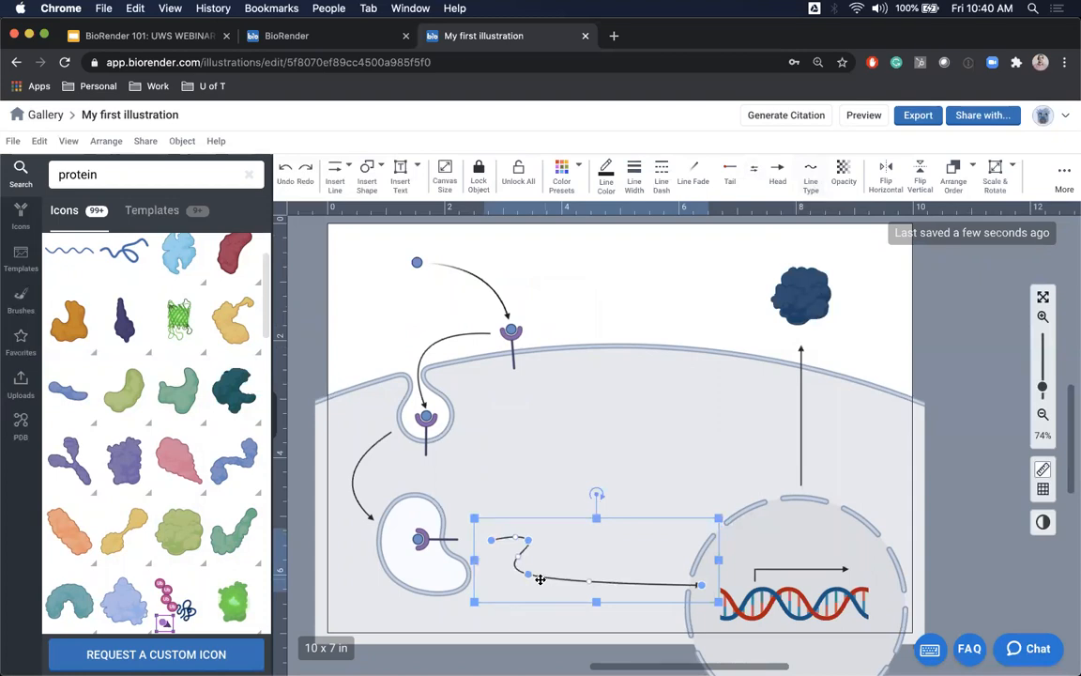
{"action": "left_click_drag", "start_coordinate": [524, 569], "coordinate": [490, 539]}
{"action": "left_click", "coordinate": [636, 377]}
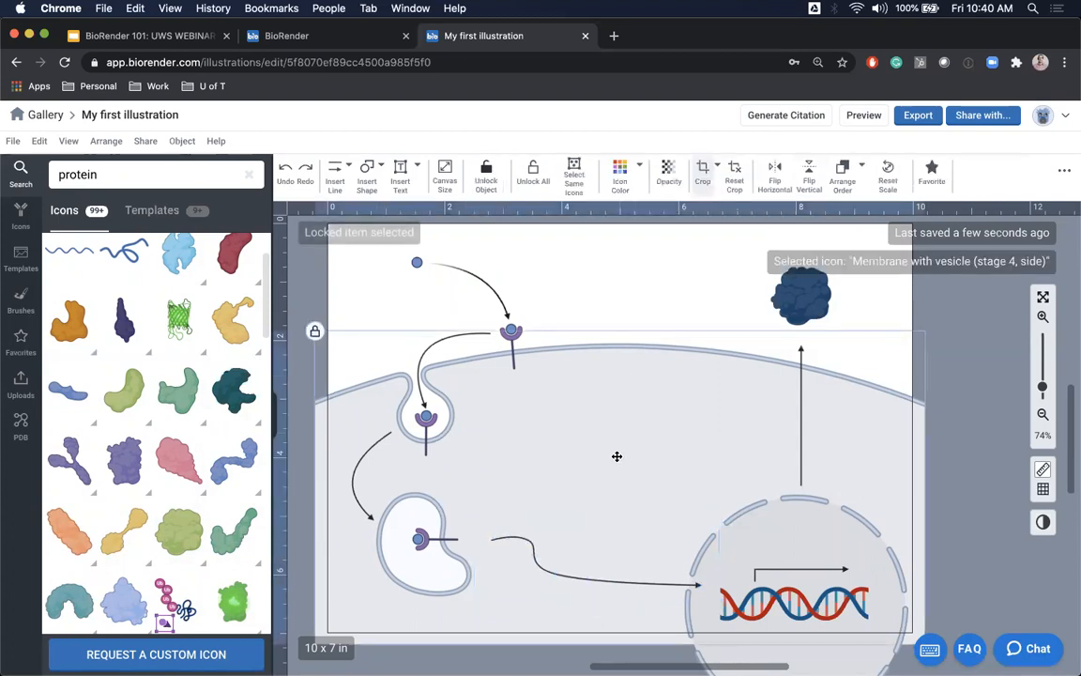
{"action": "left_click", "coordinate": [496, 353]}
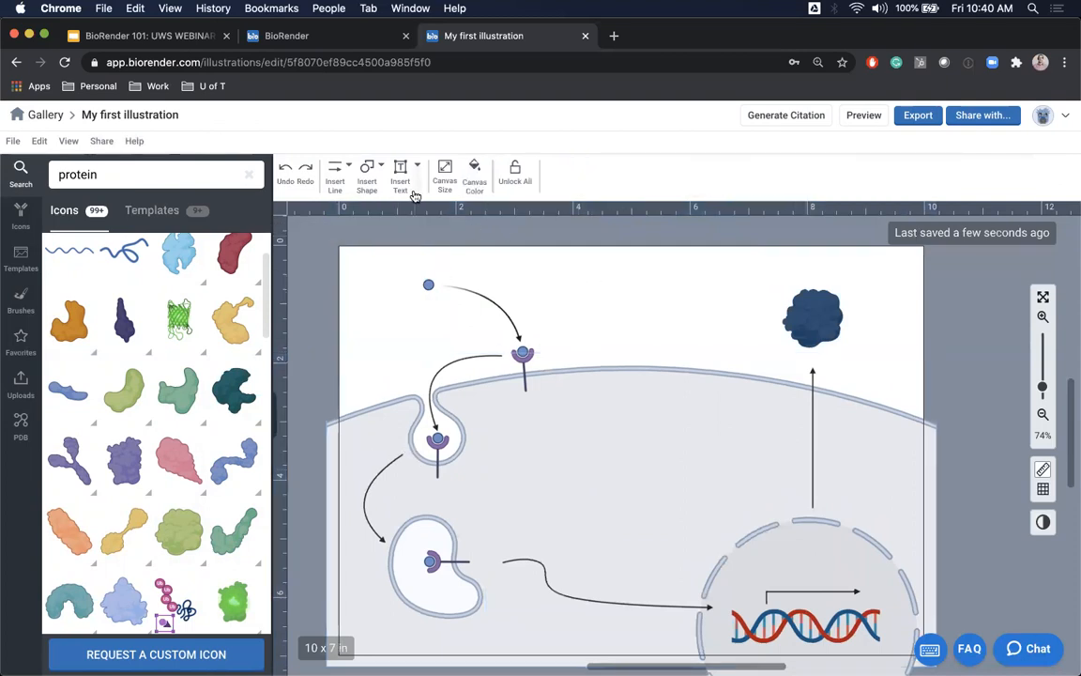
Step: Insert a circled number 1 text shape just outside the cell, beside the receptor on the surface membrane
{"action": "left_click", "coordinate": [369, 179]}
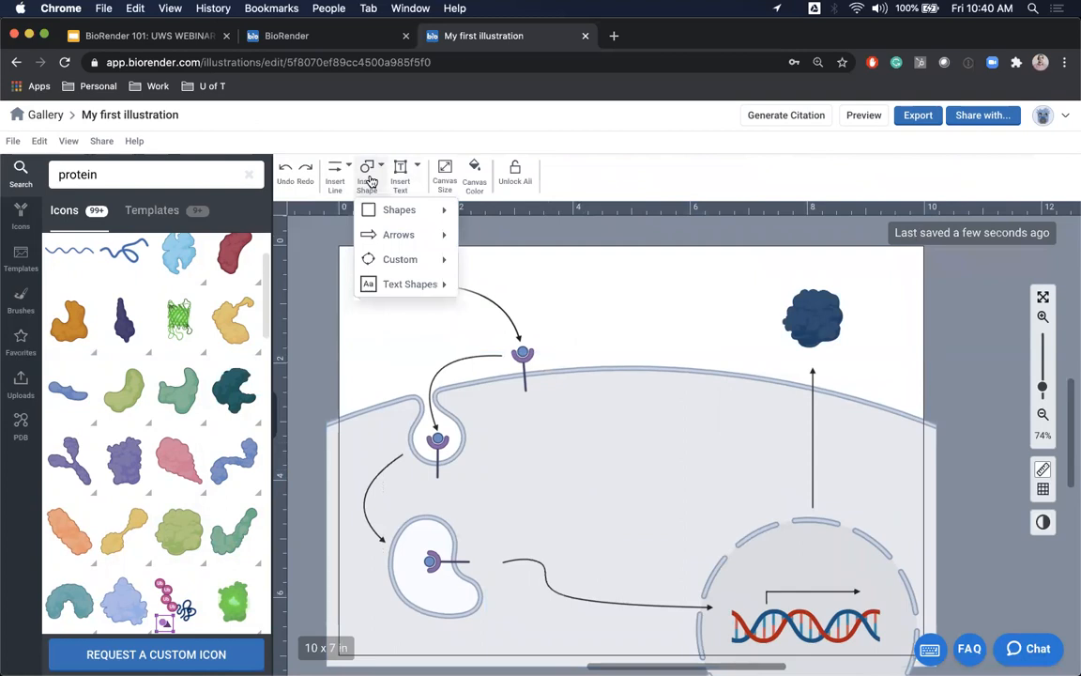
{"action": "mouse_move", "coordinate": [407, 287]}
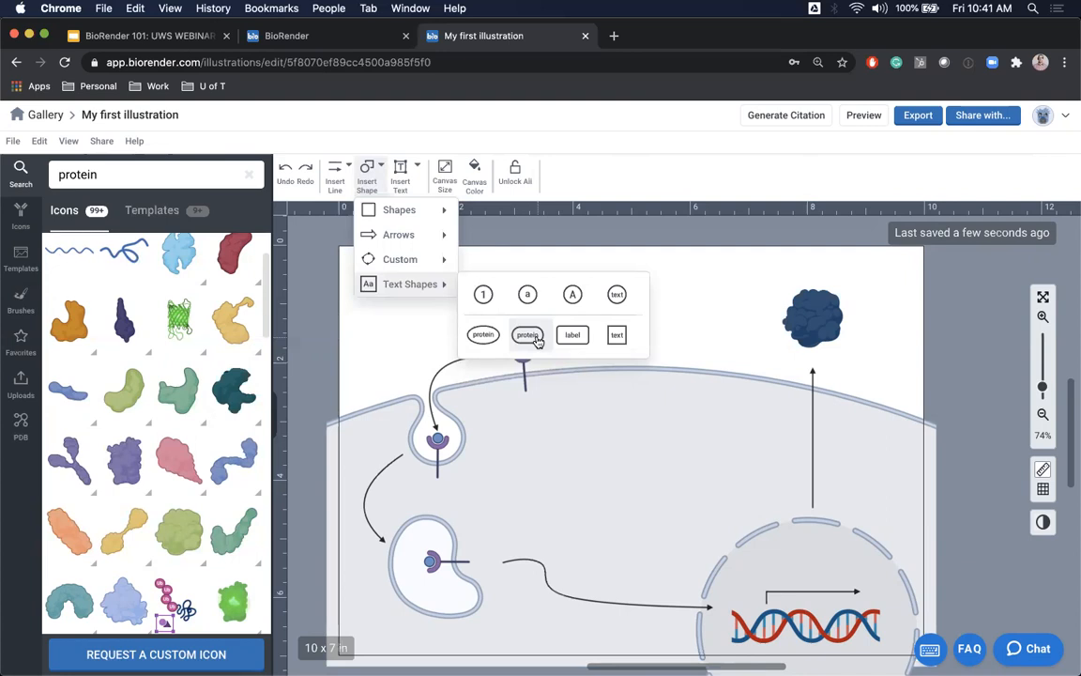
{"action": "left_click", "coordinate": [484, 295]}
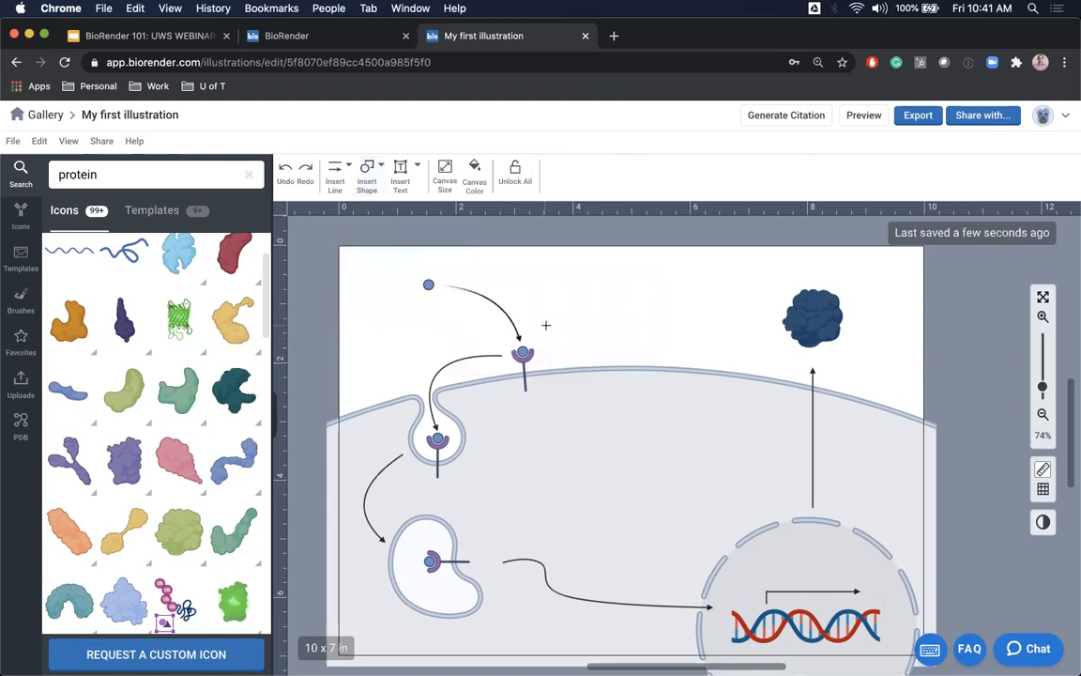
{"action": "left_click", "coordinate": [549, 324]}
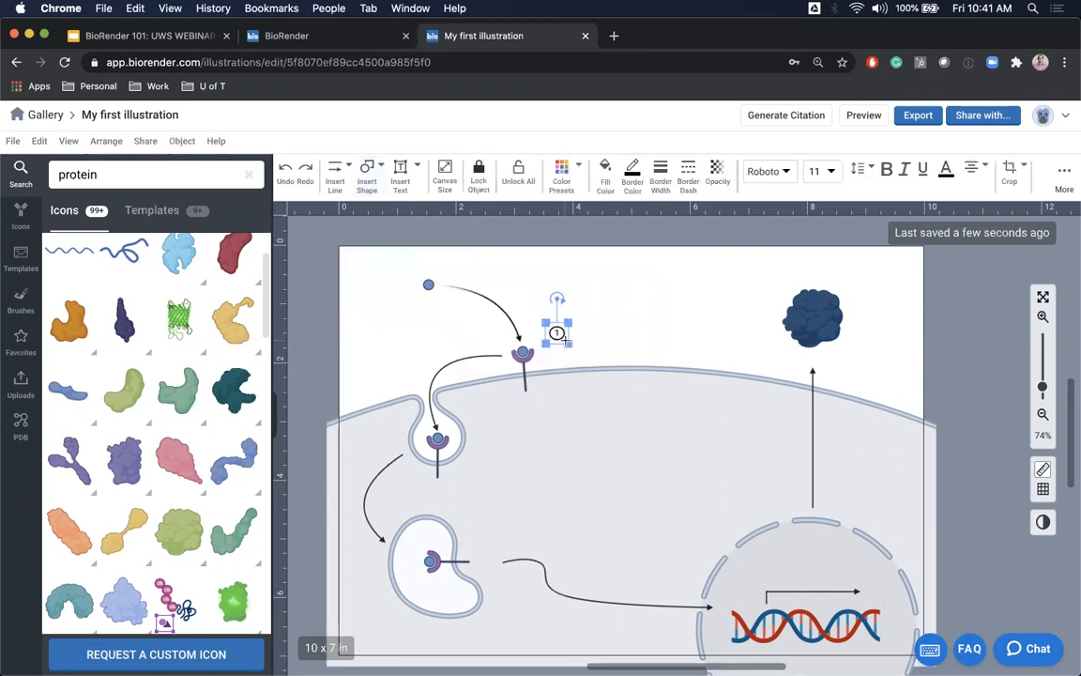
Step: Add a text label "Binding" beside the circled 1 and align it with the number
{"action": "left_click", "coordinate": [404, 170]}
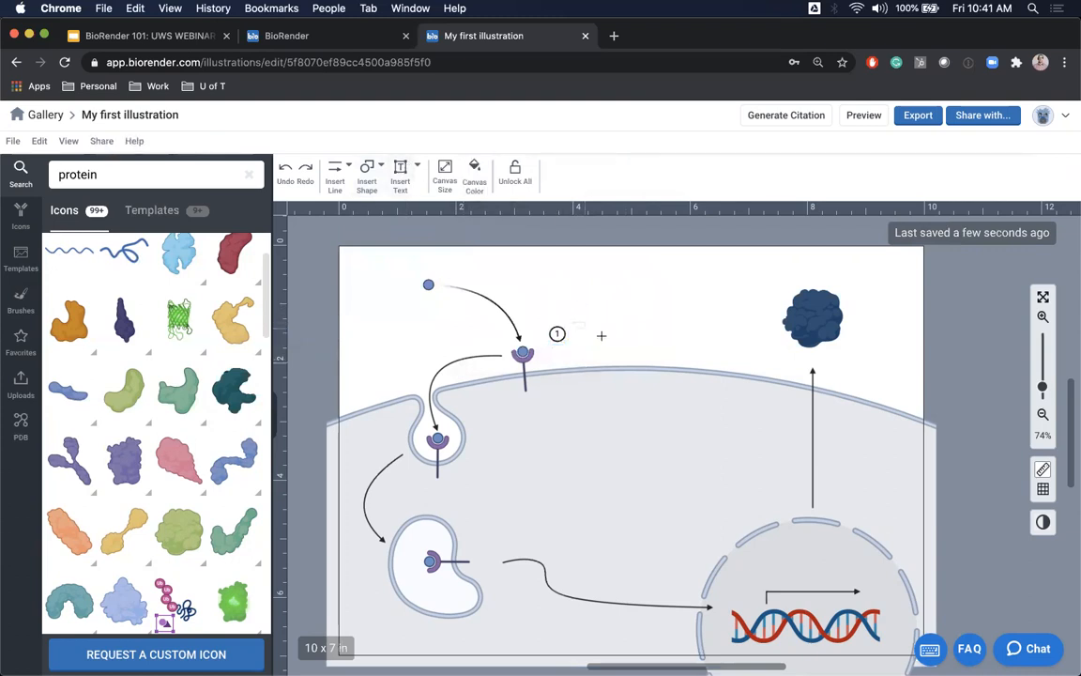
{"action": "left_click", "coordinate": [600, 335]}
{"action": "type", "text": "Binding"}
{"action": "left_click", "coordinate": [607, 324]}
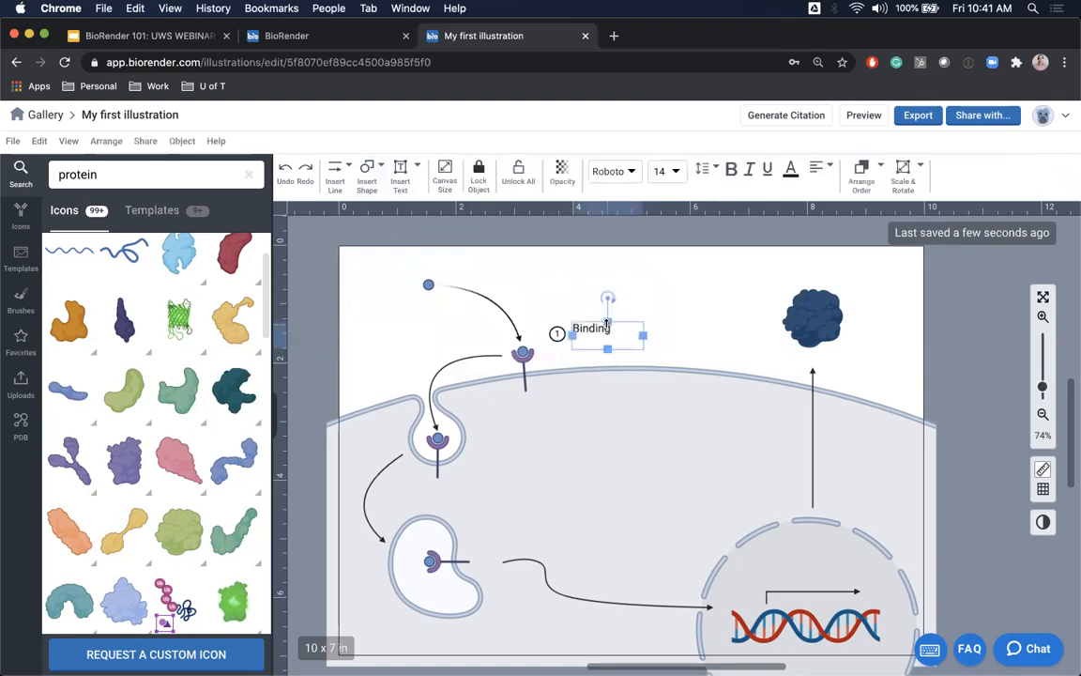
{"action": "left_click_drag", "start_coordinate": [607, 349], "coordinate": [601, 334]}
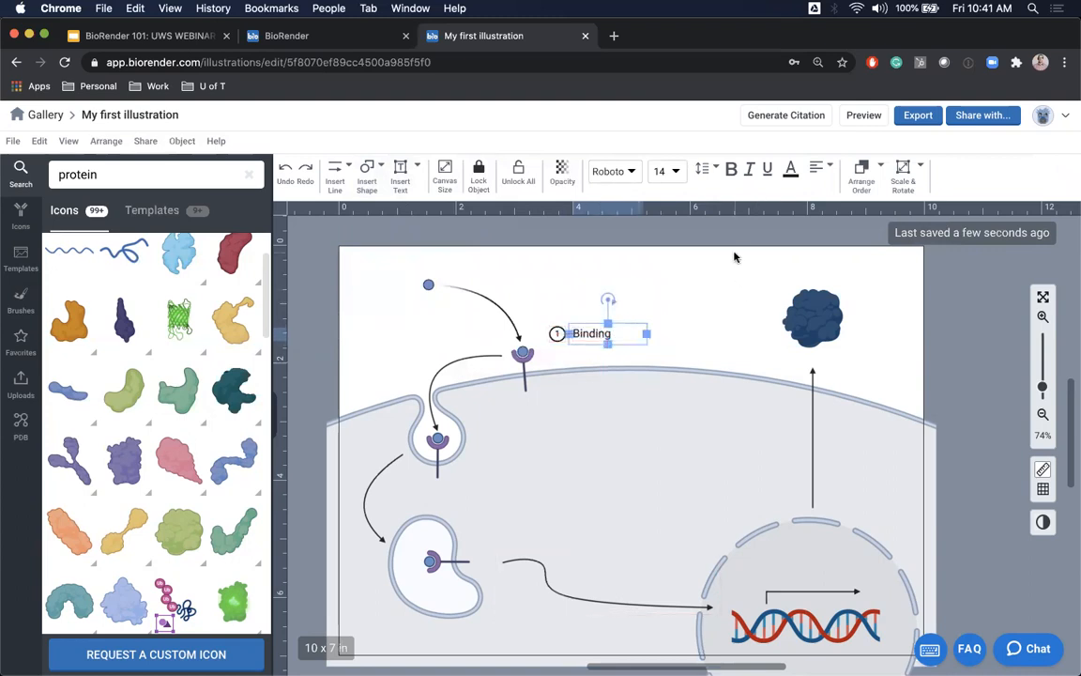
Step: Examine the font, bold, text color, alignment and symbol options available for the "Binding" label
{"action": "left_click", "coordinate": [627, 172]}
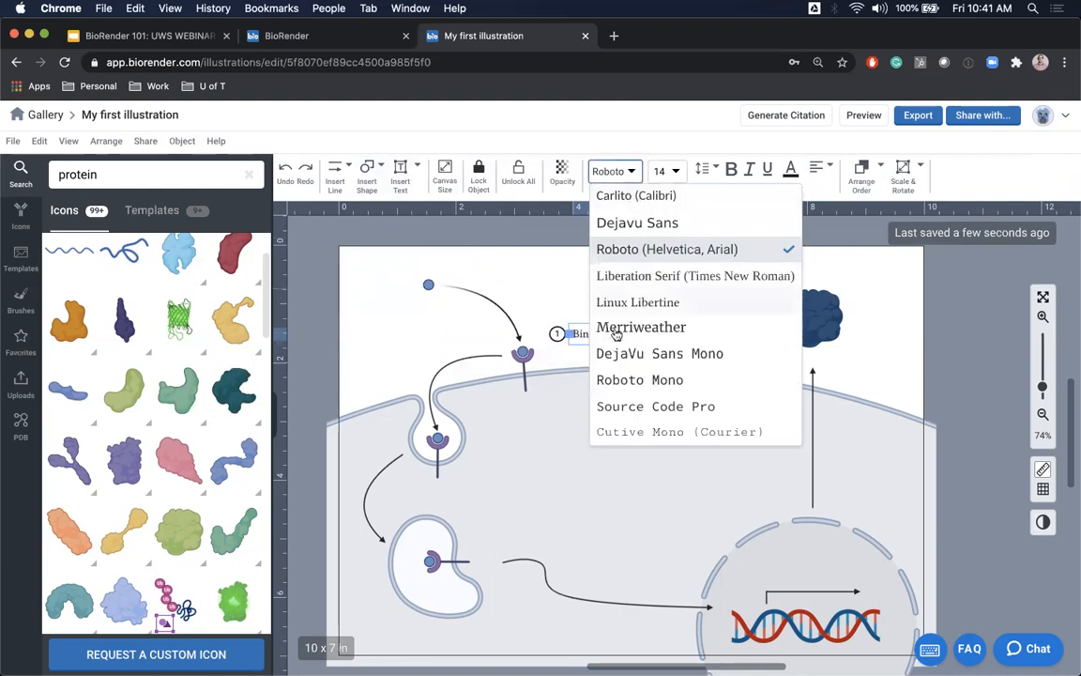
{"action": "left_click", "coordinate": [547, 251]}
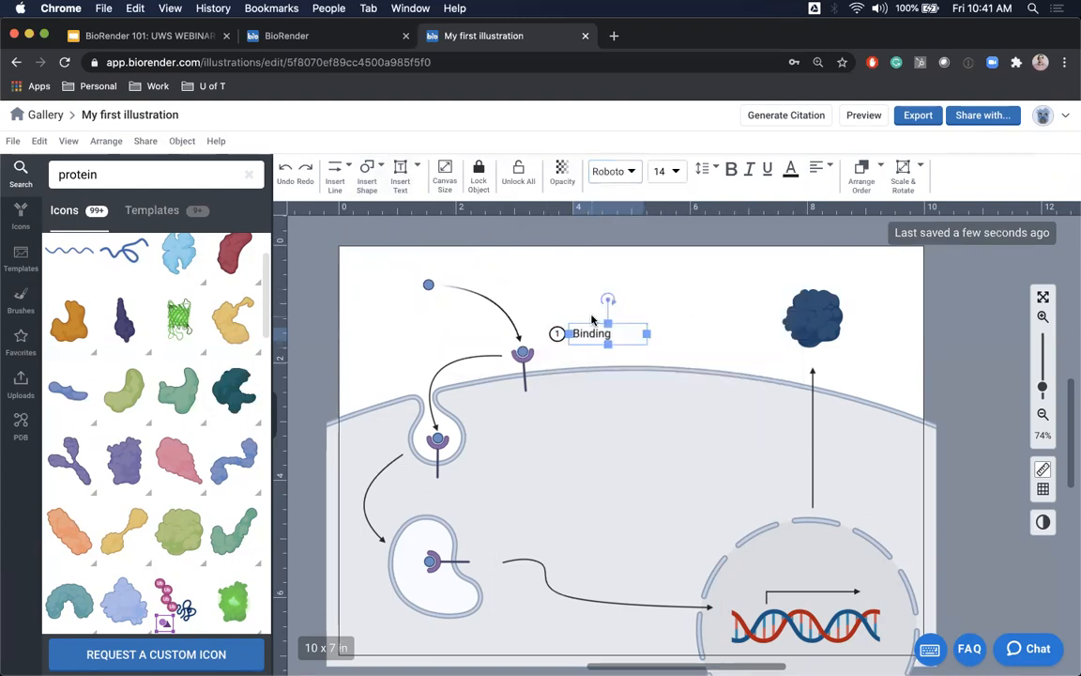
{"action": "scroll", "coordinate": [593, 319], "scroll_direction": "right", "scroll_amount": 1}
{"action": "left_click", "coordinate": [634, 179]}
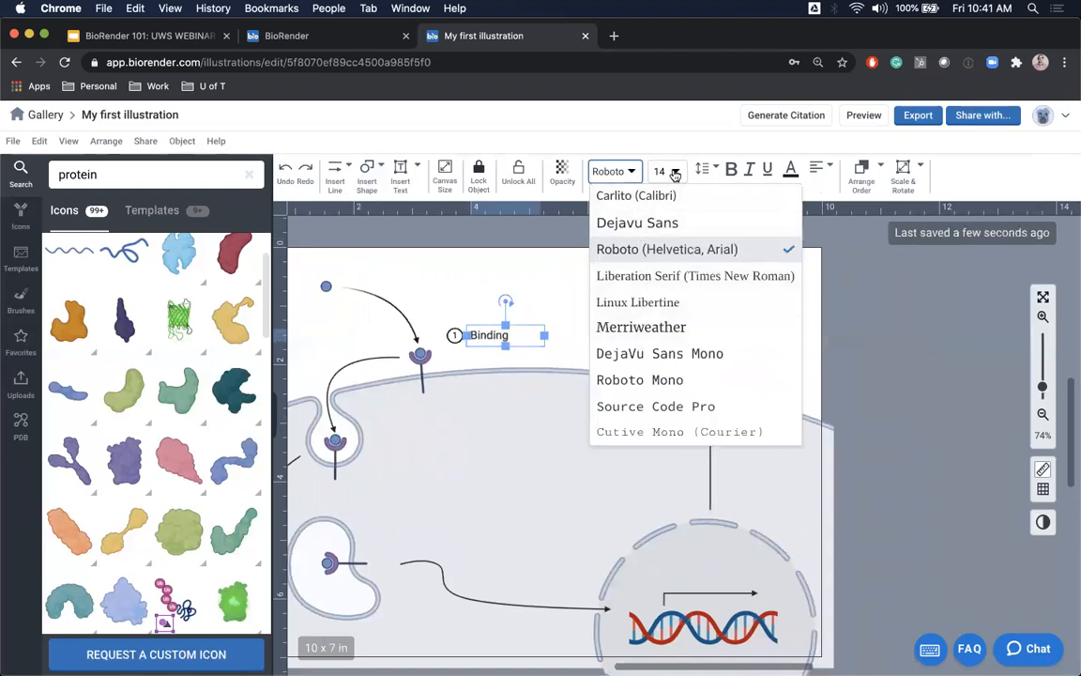
{"action": "left_click", "coordinate": [731, 174]}
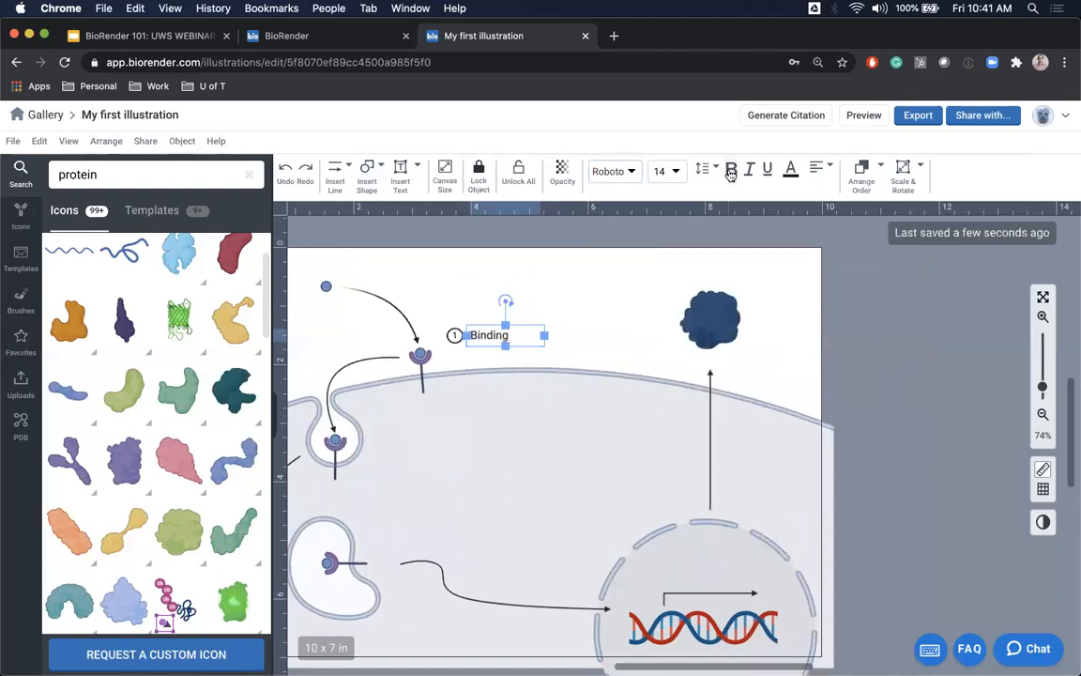
{"action": "left_click", "coordinate": [791, 182]}
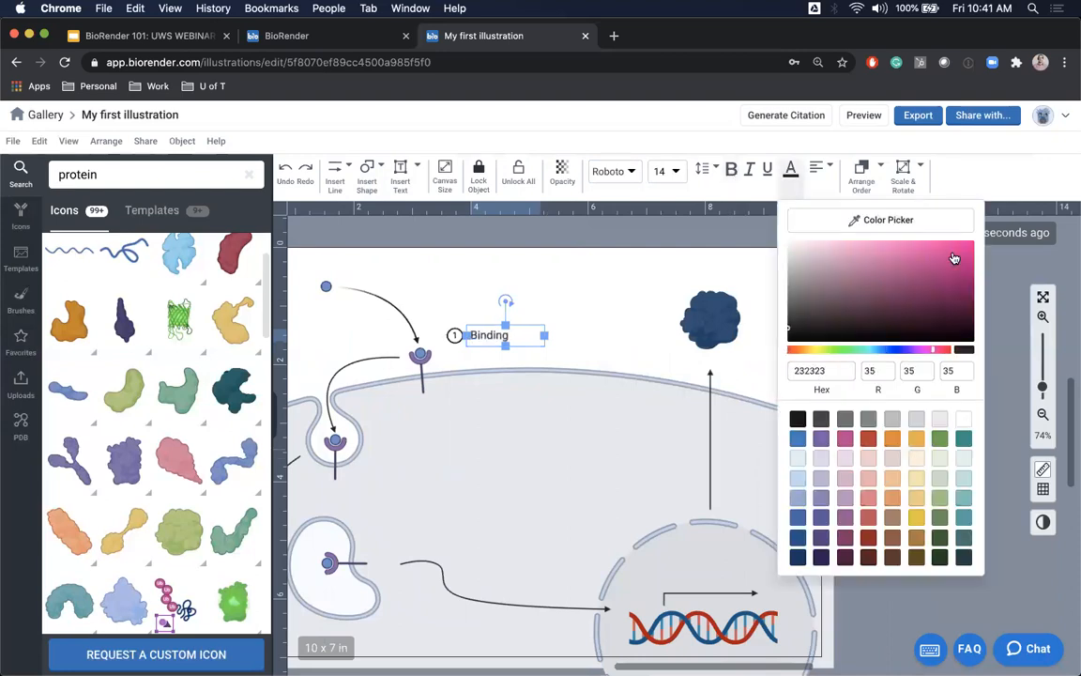
{"action": "left_click", "coordinate": [817, 169]}
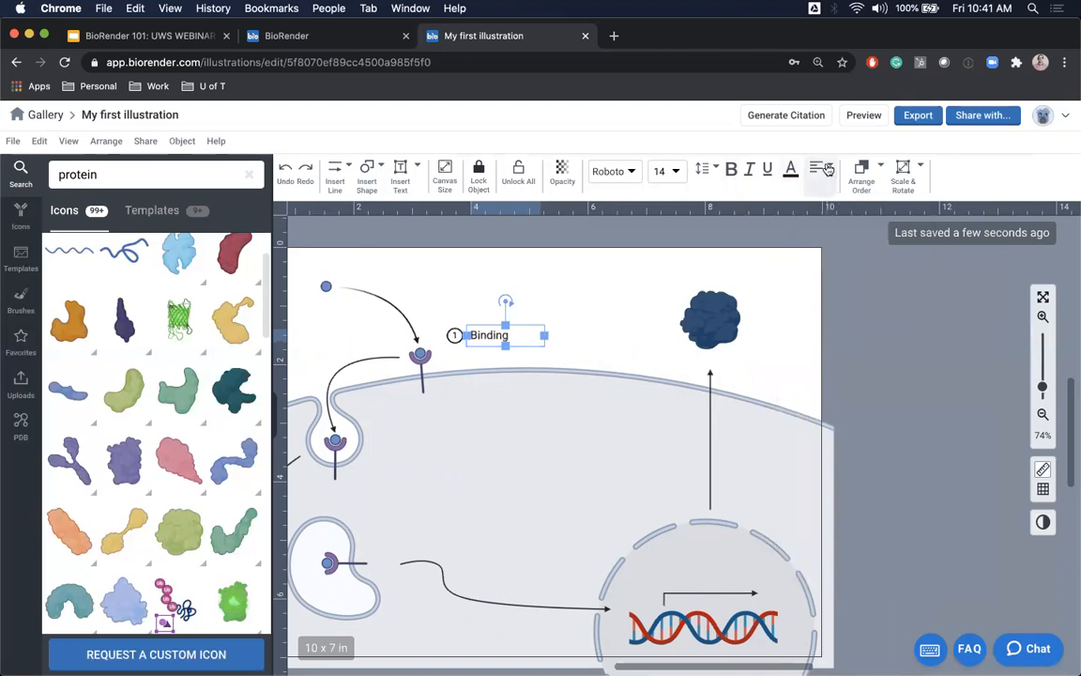
{"action": "double_click", "coordinate": [512, 334]}
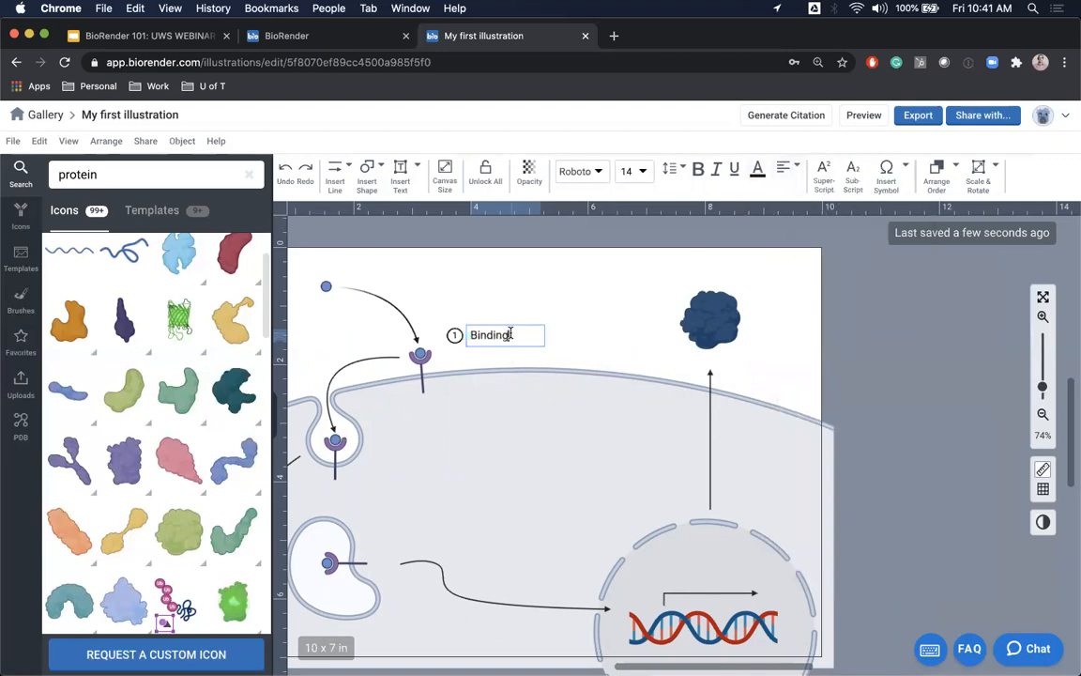
{"action": "left_click", "coordinate": [887, 173]}
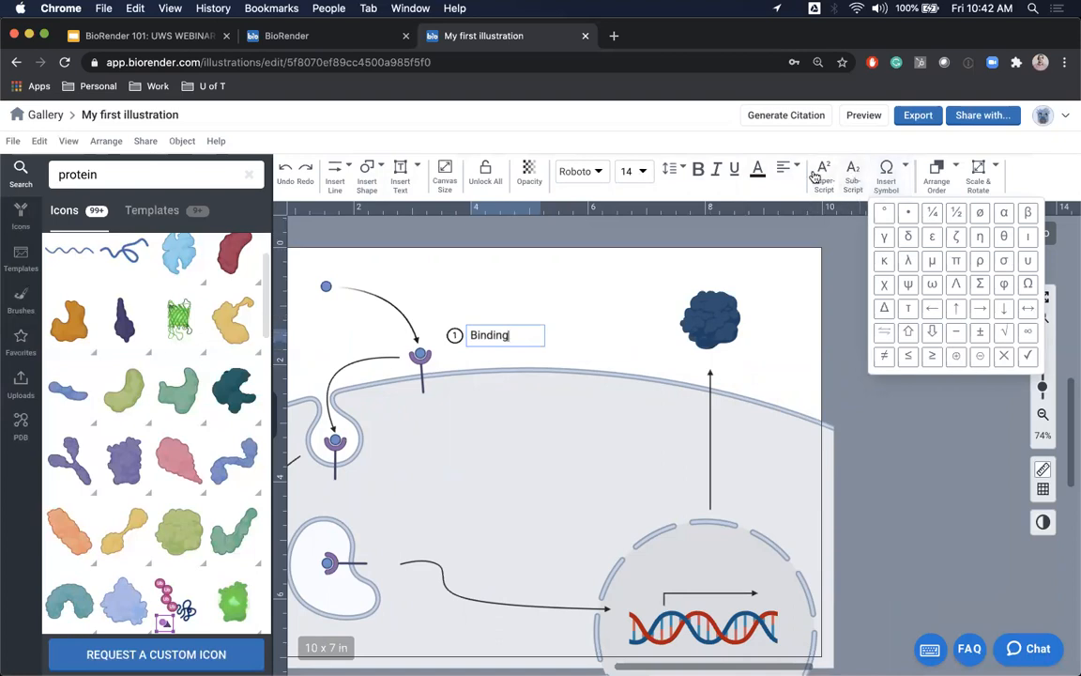
{"action": "left_click", "coordinate": [458, 302]}
Step: Duplicate the circled 1 and its "Binding" label together, placing the copy between the membrane pocket and the kidney-shaped vesicle
{"action": "scroll", "coordinate": [473, 342], "scroll_direction": "left", "scroll_amount": 5}
{"action": "scroll", "coordinate": [473, 343], "scroll_direction": "down", "scroll_amount": 3}
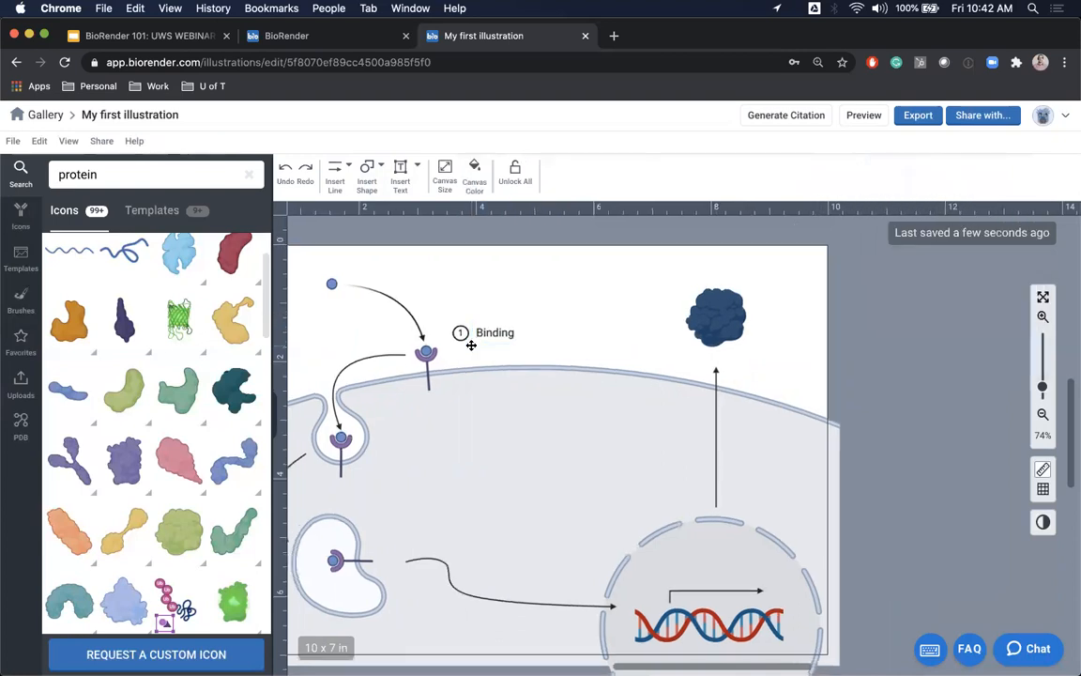
{"action": "scroll", "coordinate": [471, 345], "scroll_direction": "up", "scroll_amount": 2}
{"action": "scroll", "coordinate": [471, 345], "scroll_direction": "left", "scroll_amount": 2}
{"action": "left_click", "coordinate": [586, 304]}
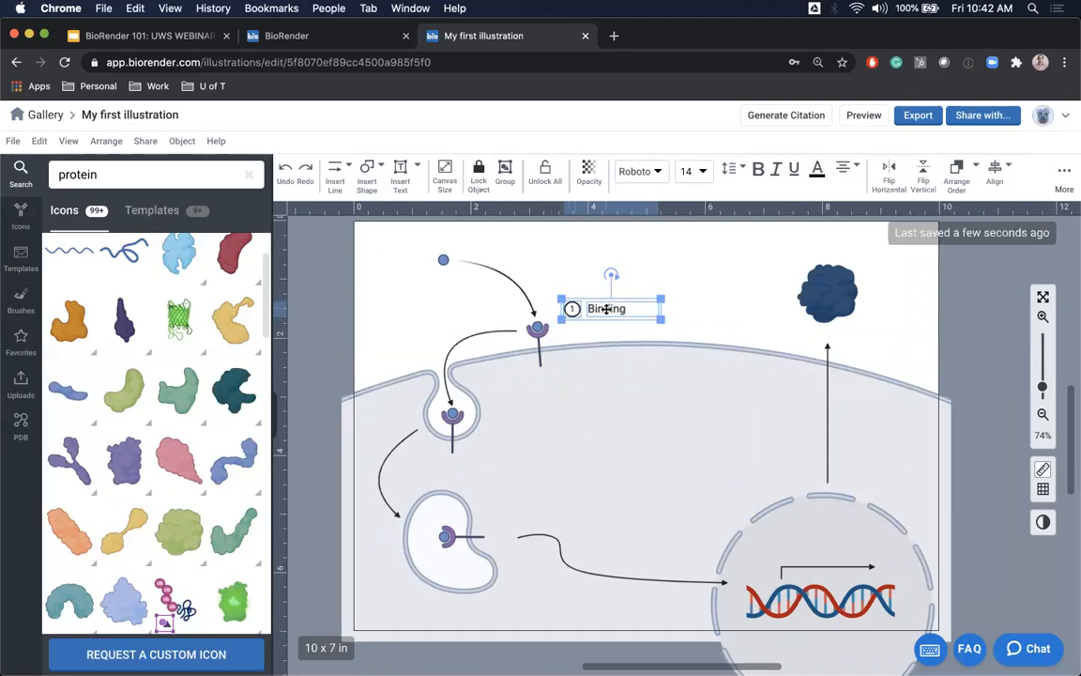
{"action": "left_click_drag", "start_coordinate": [606, 308], "coordinate": [479, 469]}
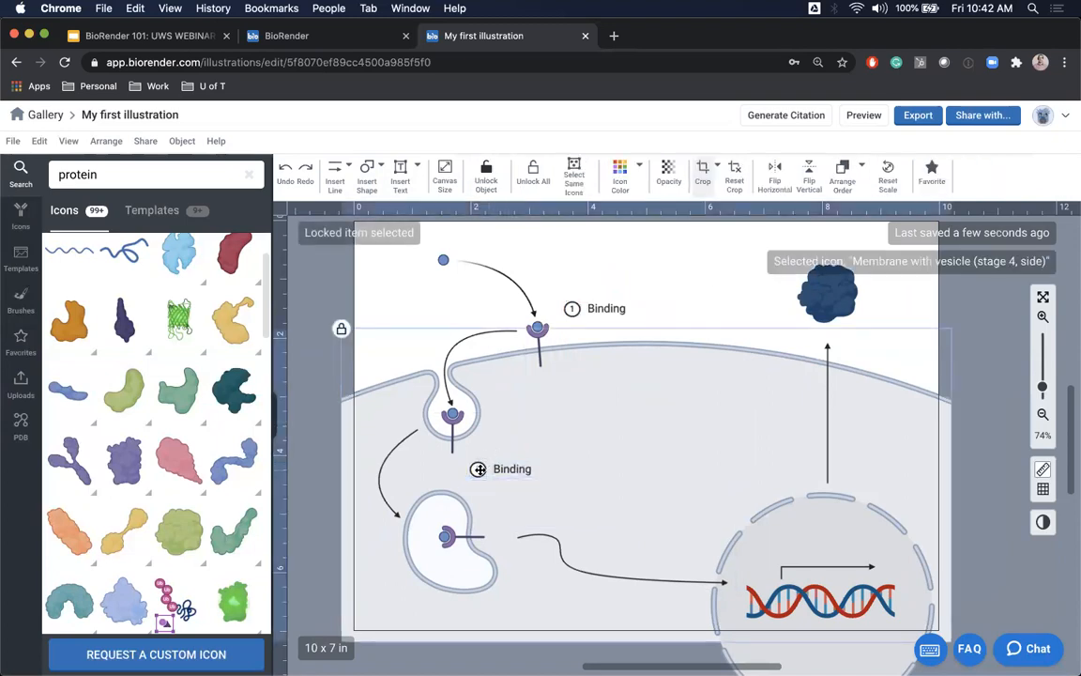
Step: Change the copied label's number to 2 and its text to "Endocytosis"
{"action": "left_click", "coordinate": [477, 469]}
{"action": "type", "text": "2"}
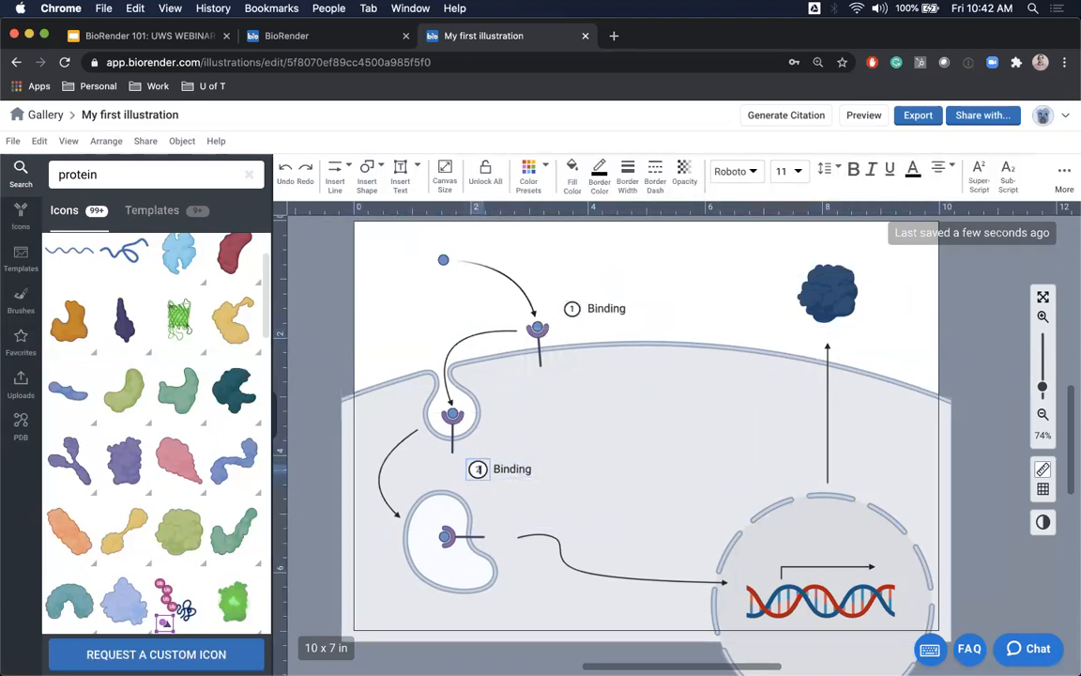
{"action": "left_click", "coordinate": [527, 467]}
{"action": "double_click", "coordinate": [526, 468]}
{"action": "type", "text": "En"}
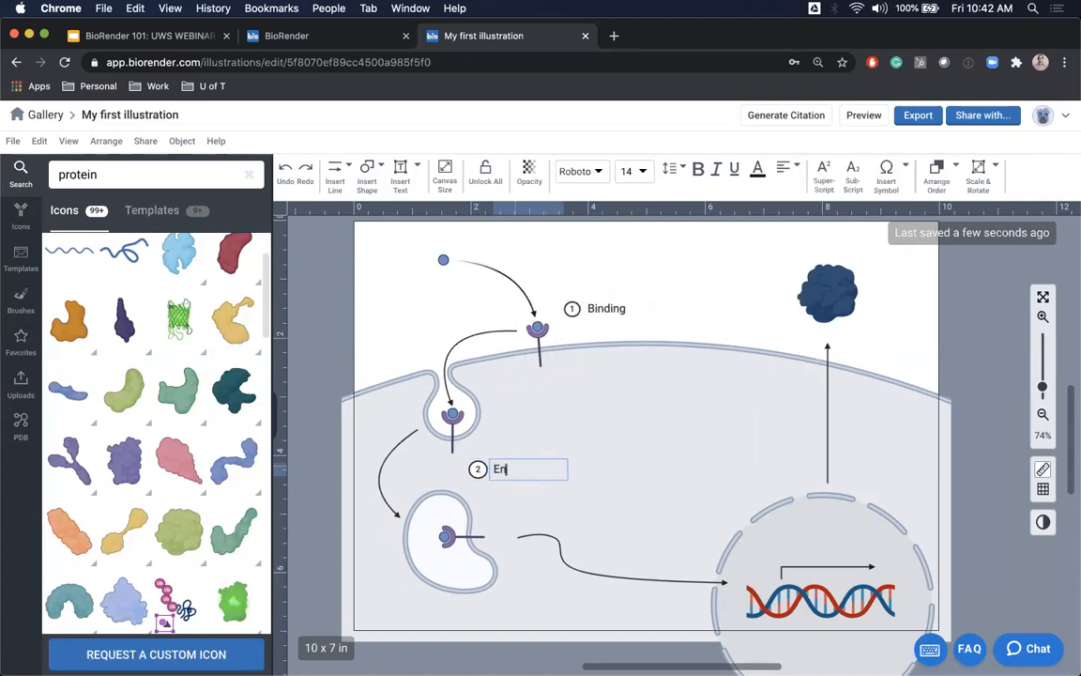
{"action": "type", "text": "docytosis"}
Step: Duplicate the circled 2 and its "Endocytosis" label together, placing the copy above the curved arrow leading to the nucleus
{"action": "left_click", "coordinate": [481, 469]}
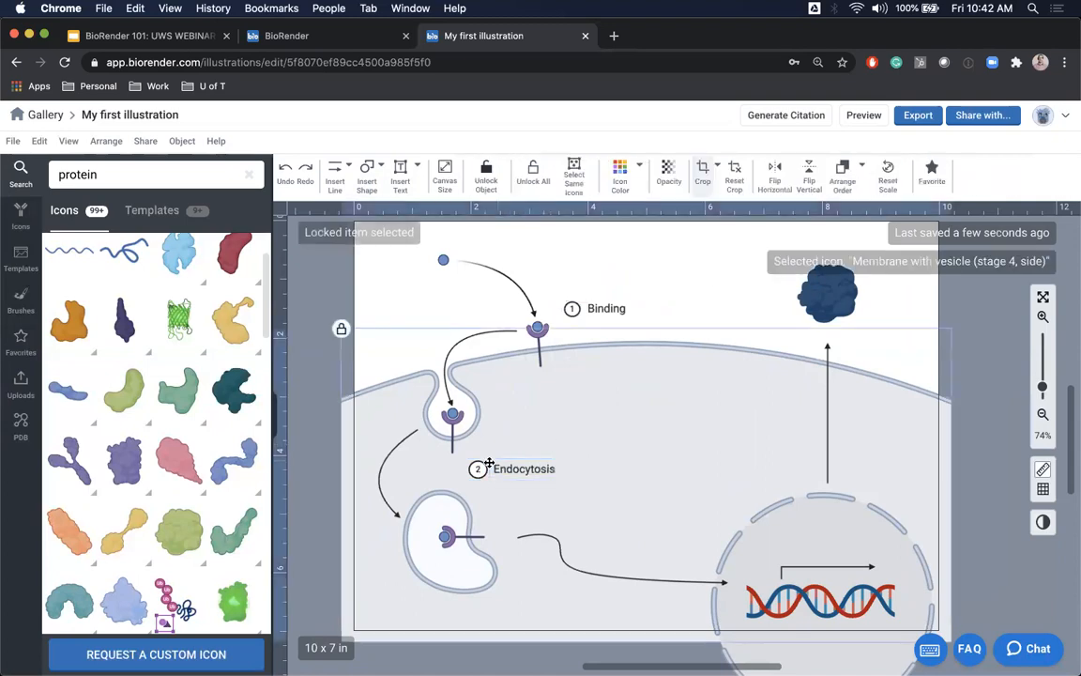
{"action": "left_click", "coordinate": [520, 471], "text": "shift"}
{"action": "left_click_drag", "start_coordinate": [520, 469], "coordinate": [648, 542]}
{"action": "left_click_drag", "start_coordinate": [647, 543], "coordinate": [647, 542]}
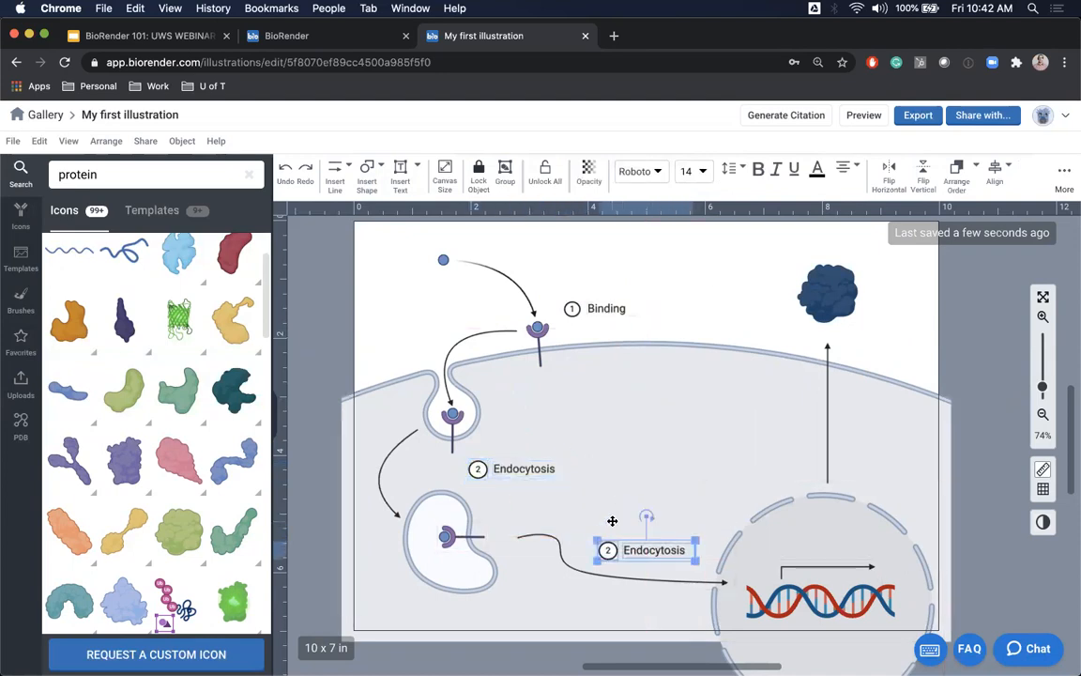
Step: Change the copied label above the nucleus-bound arrow to number 3 and the text "Translocation"
{"action": "left_click", "coordinate": [613, 522]}
{"action": "double_click", "coordinate": [610, 550]}
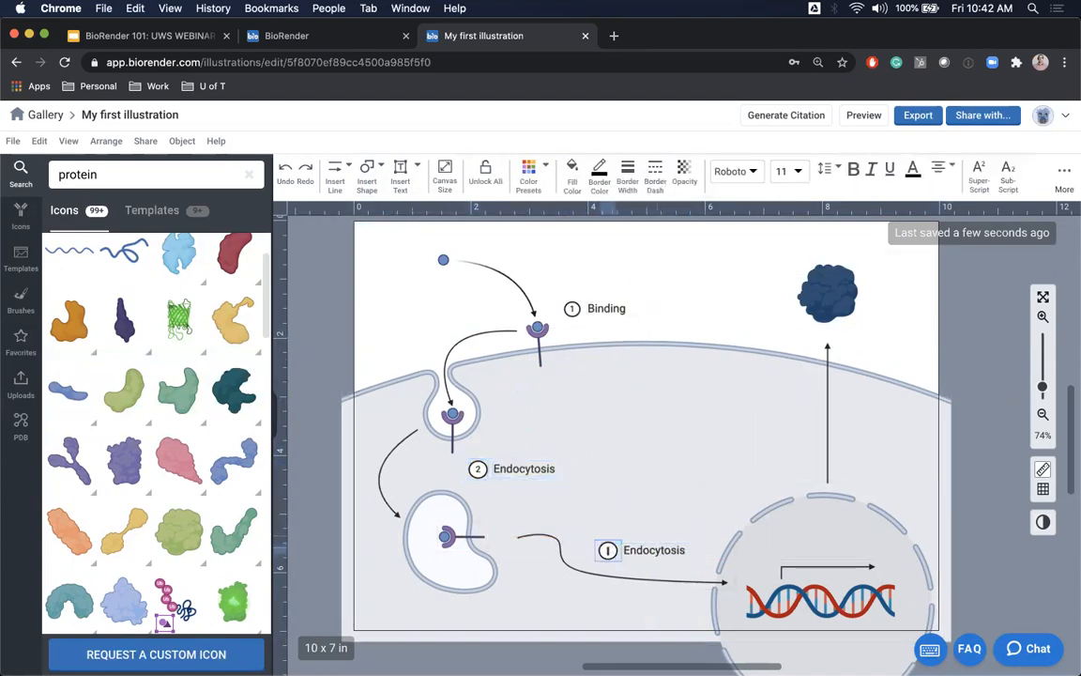
{"action": "left_click", "coordinate": [655, 550]}
{"action": "double_click", "coordinate": [657, 550]}
{"action": "type", "text": "Translocation"}
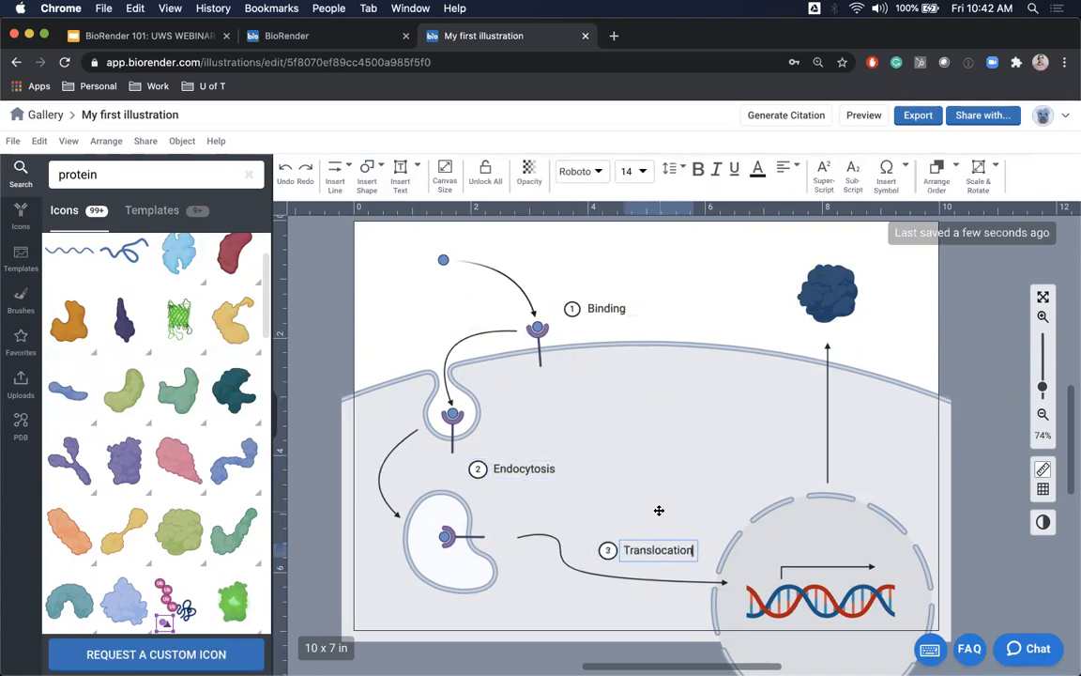
{"action": "left_click", "coordinate": [659, 510]}
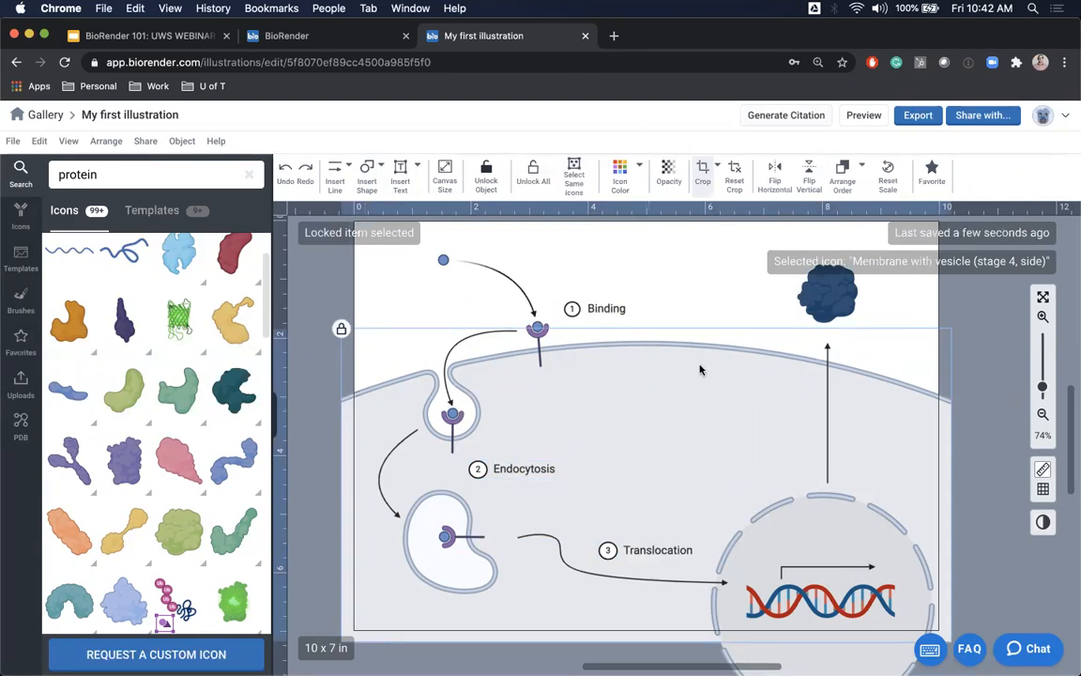
Step: Duplicate the circled 3 and its "Translocation" label together, placing the copy beside the vertical arrow above the nucleus
{"action": "left_click", "coordinate": [633, 547]}
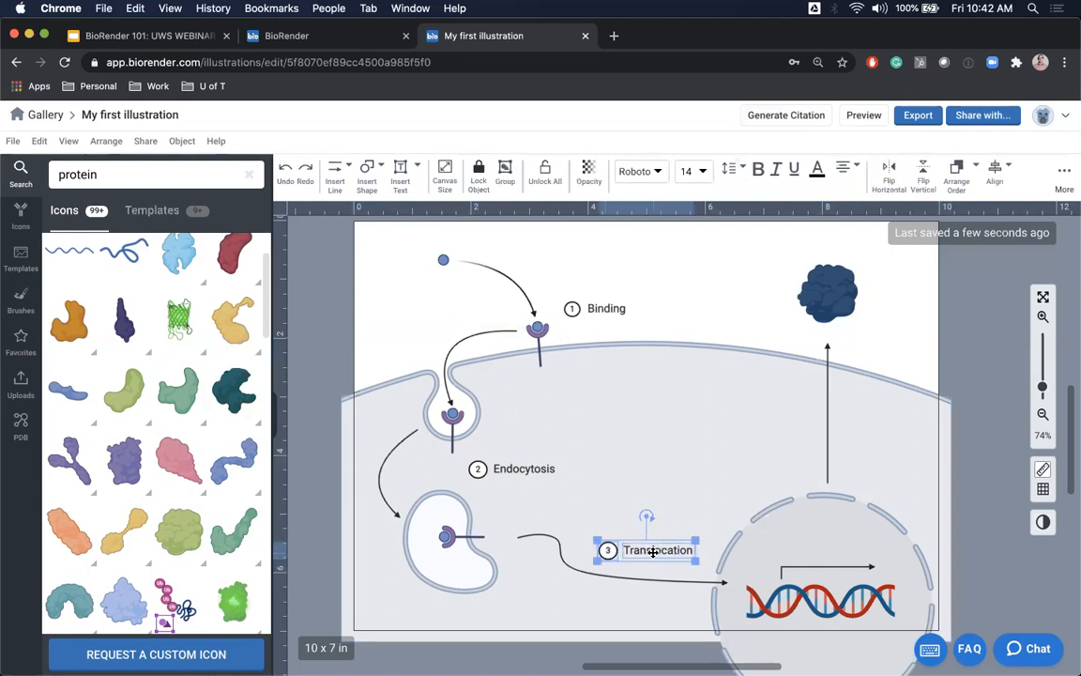
{"action": "left_click_drag", "start_coordinate": [653, 552], "coordinate": [891, 426]}
{"action": "left_click", "coordinate": [843, 426]}
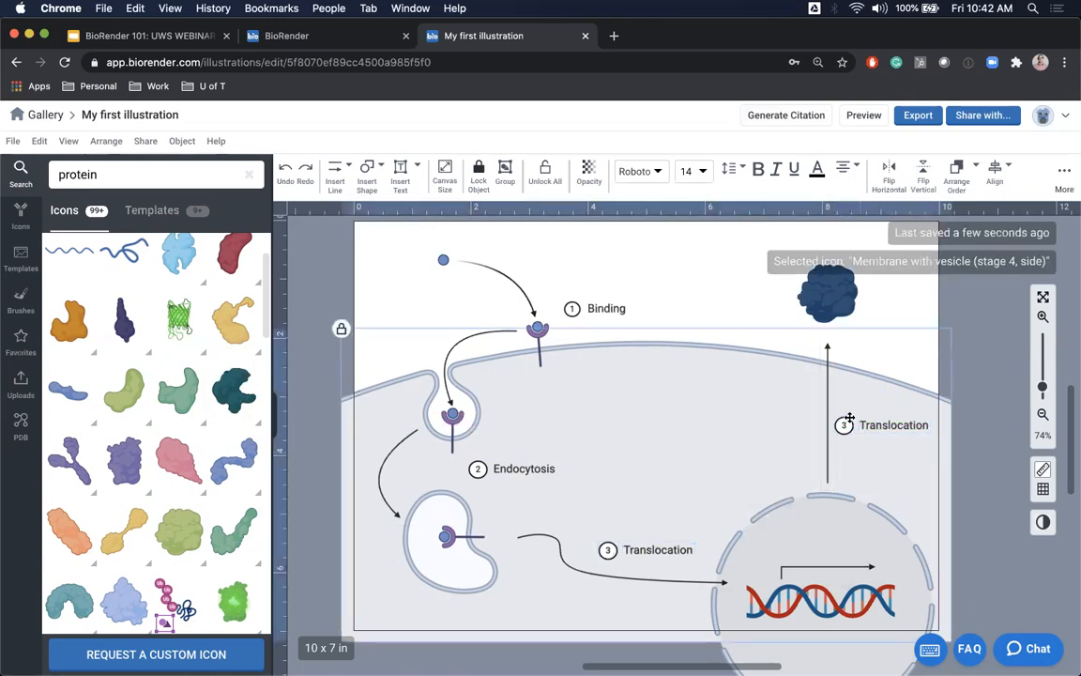
Step: Change the copied label beside the vertical arrow to number 4 and the text "Protein Production"
{"action": "left_click", "coordinate": [844, 427]}
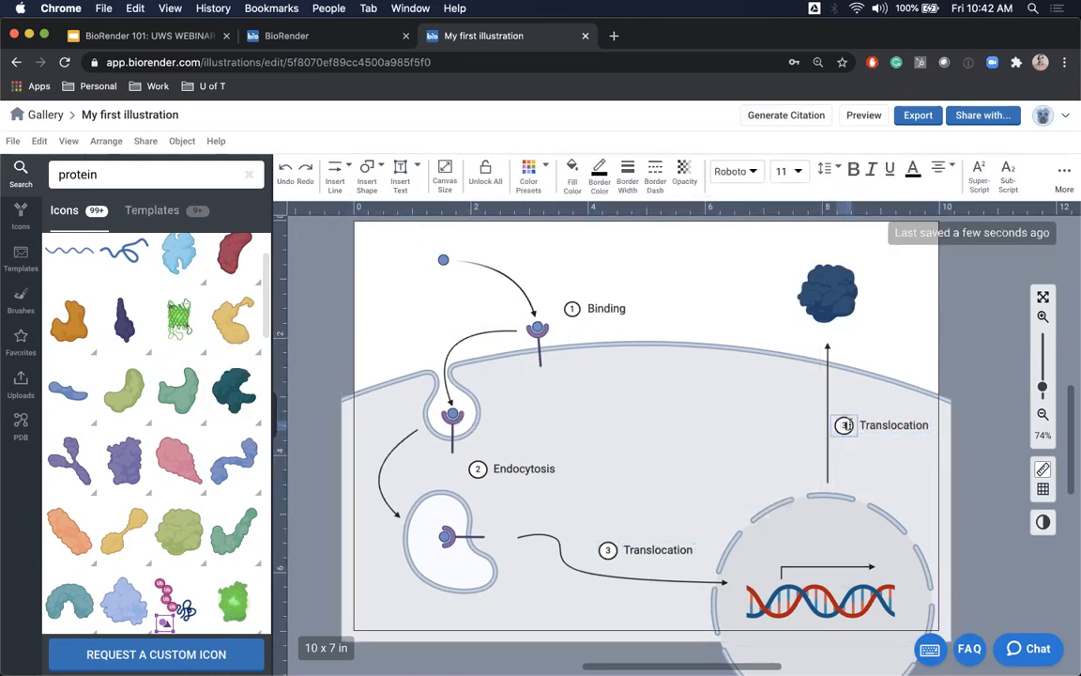
{"action": "double_click", "coordinate": [908, 424]}
{"action": "type", "text": "Protein Produ"}
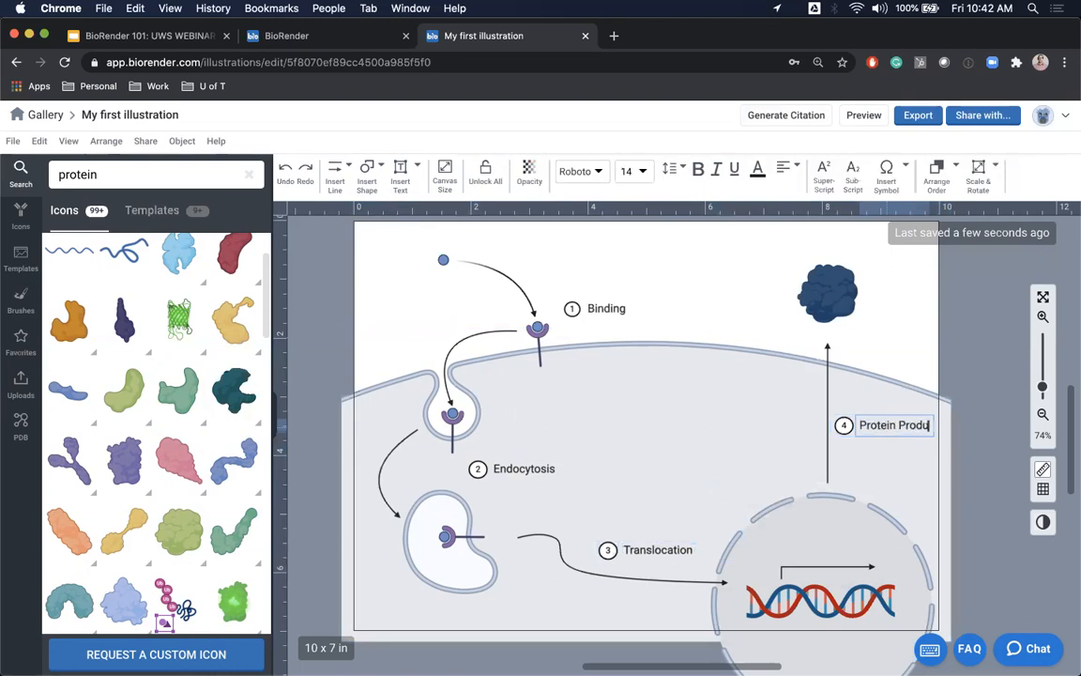
{"action": "type", "text": "ction"}
{"action": "left_click", "coordinate": [793, 365]}
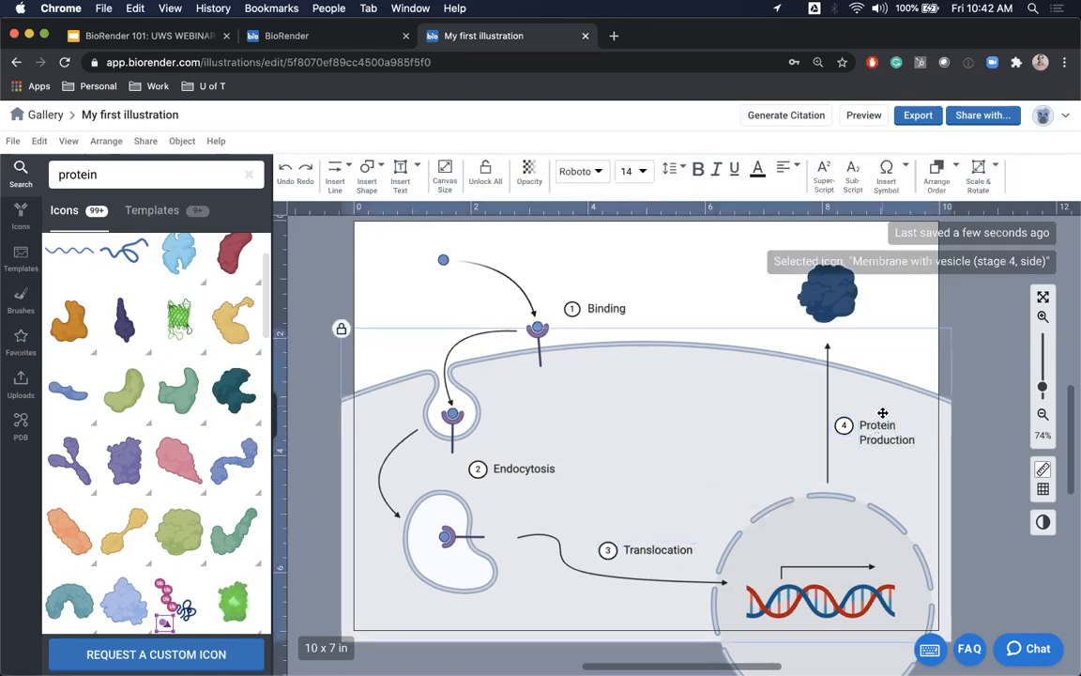
Step: Nudge the "Protein Production" text upward so its two lines are vertically centered on the circled 4
{"action": "left_click", "coordinate": [874, 428]}
{"action": "key", "text": "Up"}
{"action": "key", "text": "Up"}
{"action": "key", "text": "Up"}
{"action": "key", "text": "Up"}
{"action": "key", "text": "Up"}
{"action": "key", "text": "Up"}
{"action": "key", "text": "Up"}
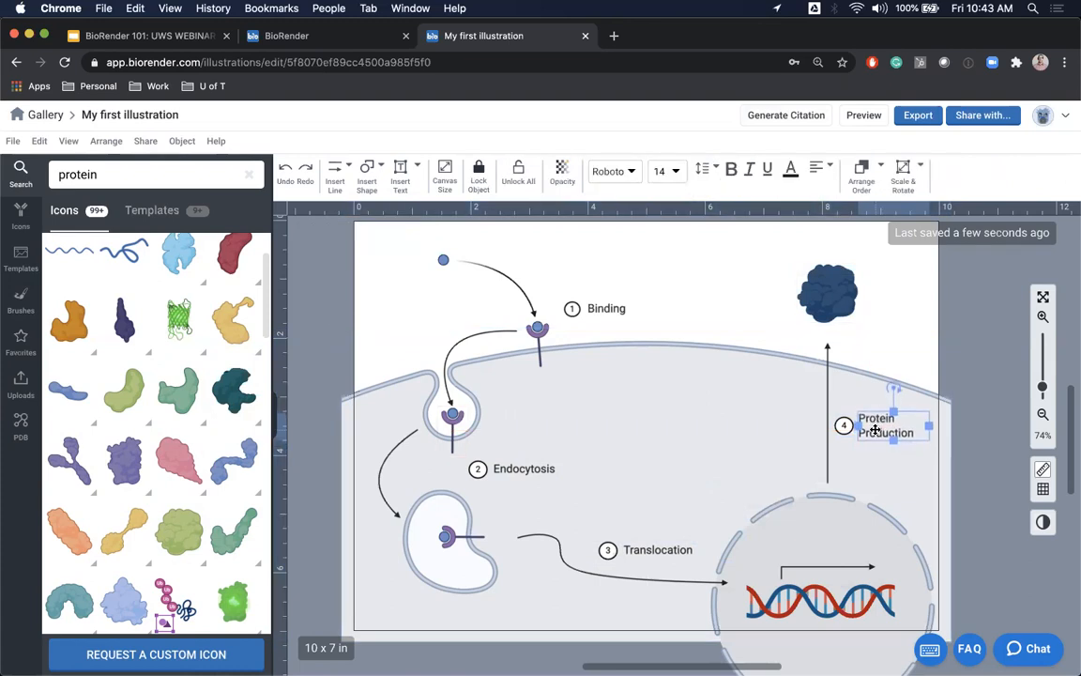
{"action": "left_click", "coordinate": [877, 451]}
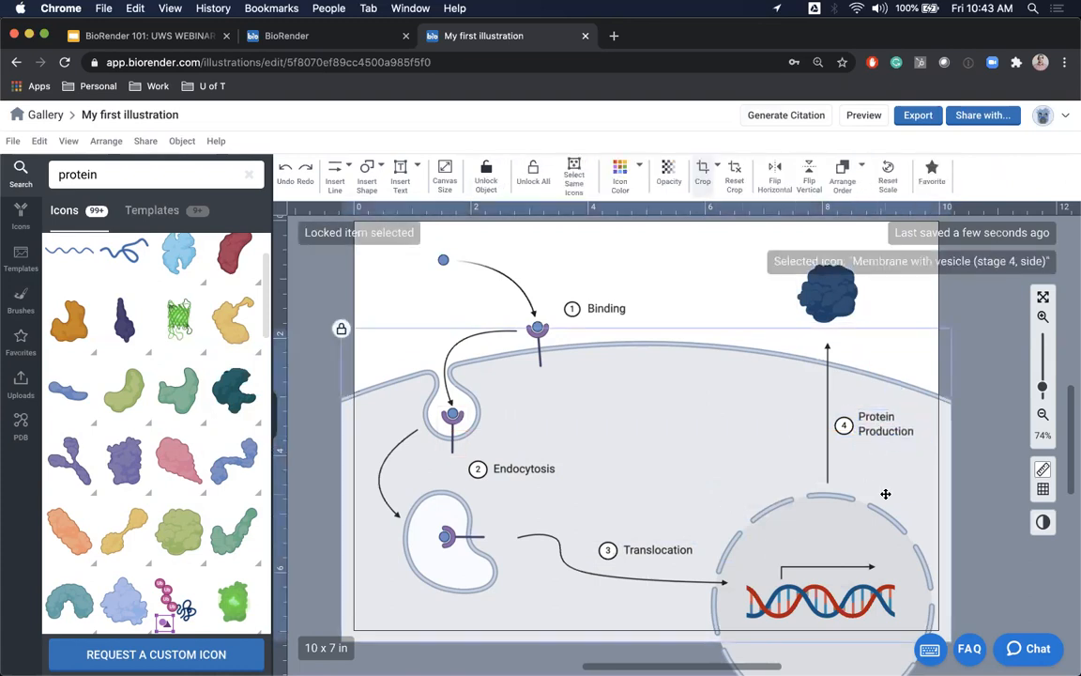
{"action": "scroll", "coordinate": [744, 451], "scroll_direction": "left", "scroll_amount": 2}
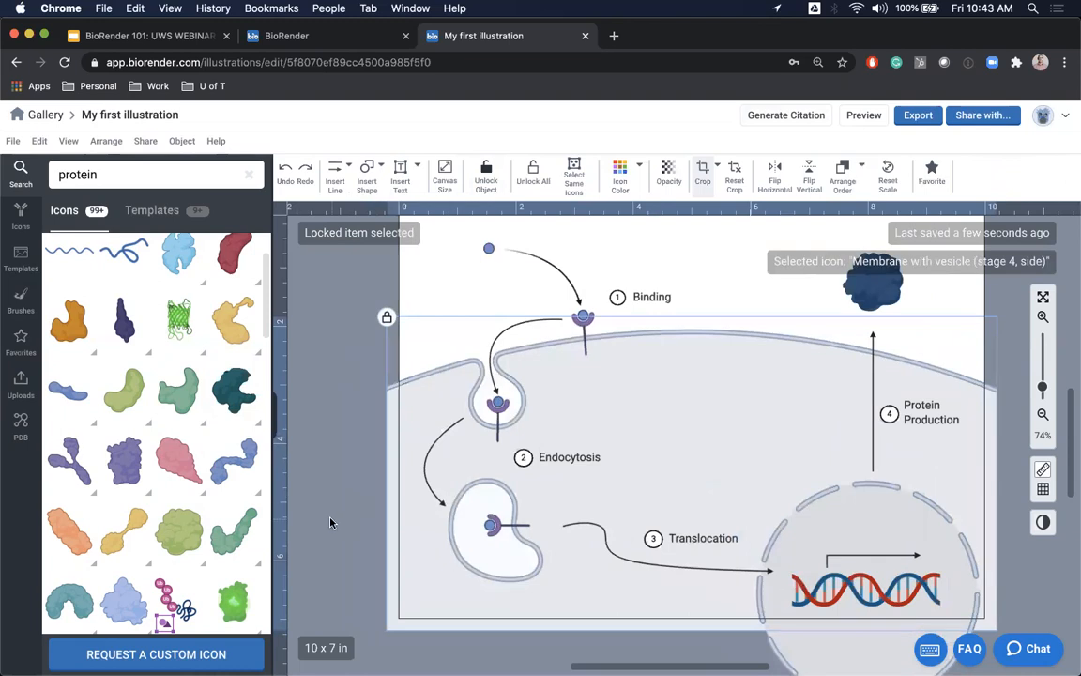
{"action": "left_click", "coordinate": [330, 523]}
{"action": "scroll", "coordinate": [330, 523], "scroll_direction": "right", "scroll_amount": 2}
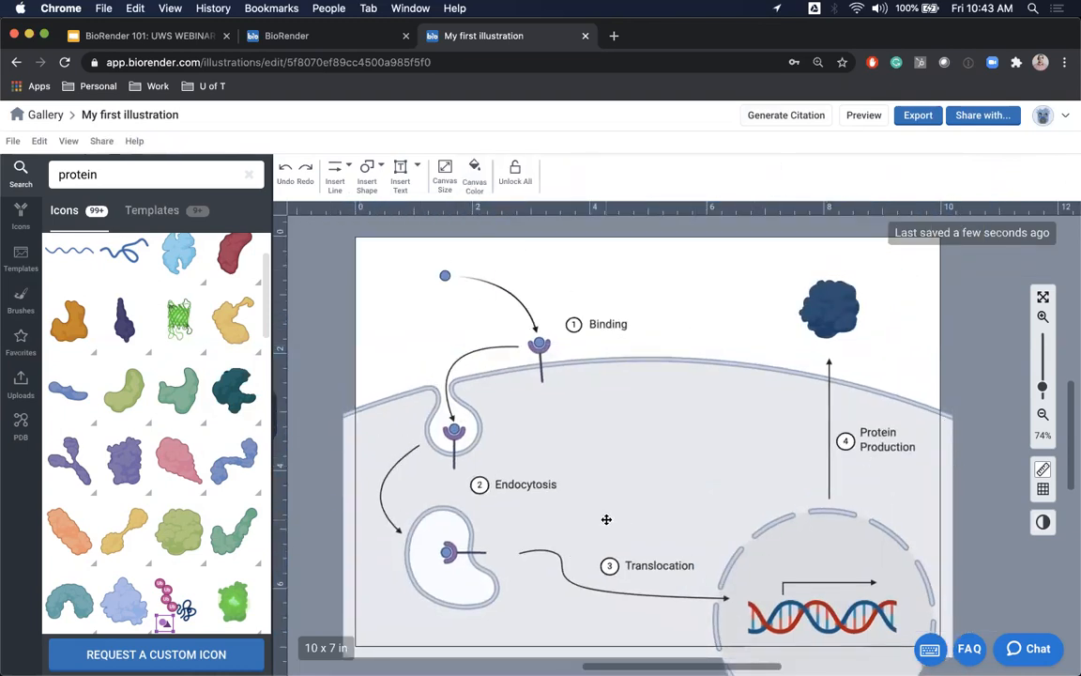
{"action": "scroll", "coordinate": [606, 519], "scroll_direction": "right", "scroll_amount": 2}
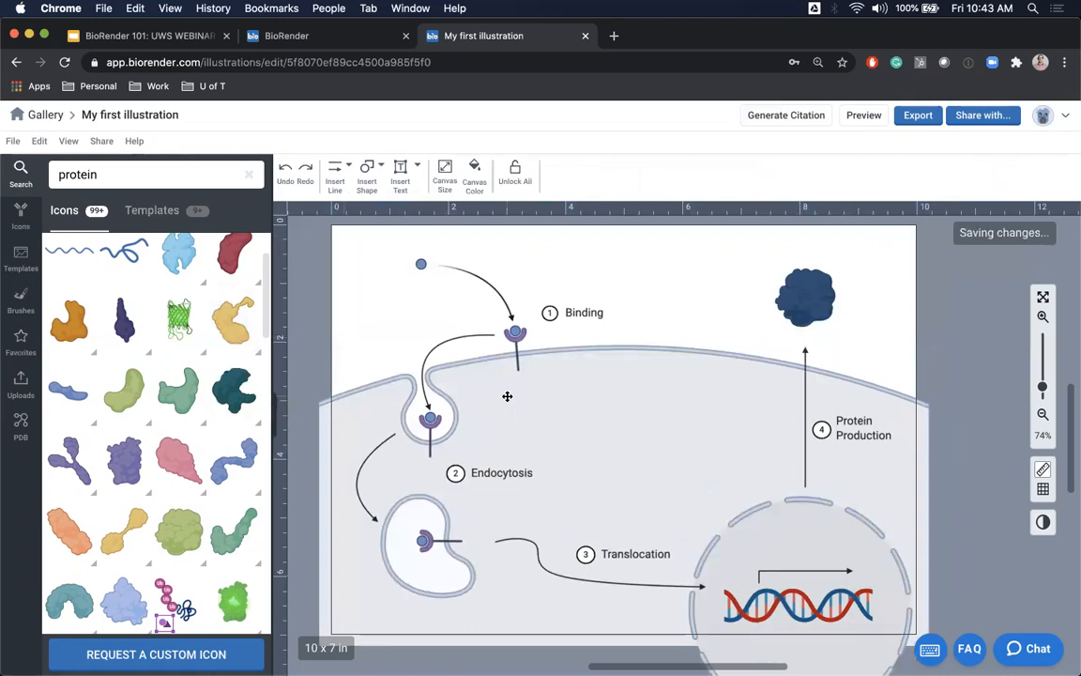
{"action": "scroll", "coordinate": [697, 434], "scroll_direction": "left", "scroll_amount": 2}
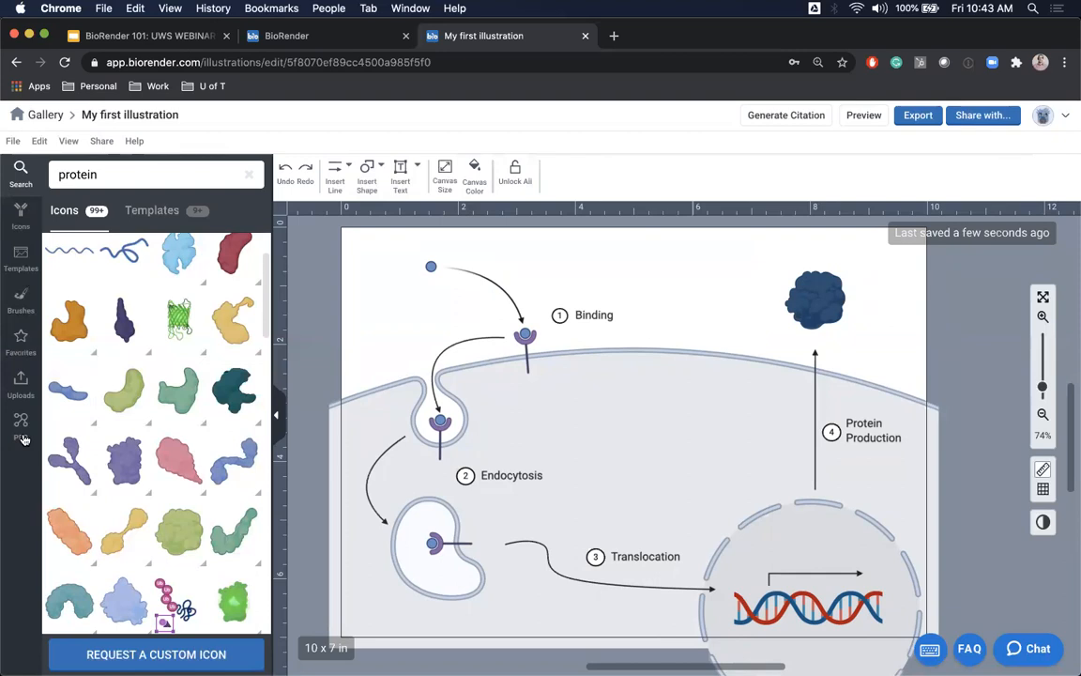
{"action": "scroll", "coordinate": [401, 415], "scroll_direction": "right", "scroll_amount": 2}
Step: Shrink the dark blue secreted protein above the vertical arrow
{"action": "left_click", "coordinate": [783, 324]}
{"action": "left_click_drag", "start_coordinate": [746, 291], "coordinate": [768, 334]}
Step: Search the icon library for "zoom" and add the circle-to-circle line callout outside the cell near the protein
{"action": "left_click", "coordinate": [209, 178]}
{"action": "type", "text": "zoom"}
{"action": "left_click_drag", "start_coordinate": [183, 340], "coordinate": [651, 302]}
Step: Resize, rotate and position the zoomed callout so its small circle encloses the protein and its large circle sits beside it above the membrane
{"action": "left_click_drag", "start_coordinate": [651, 220], "coordinate": [626, 374]}
{"action": "left_click_drag", "start_coordinate": [666, 296], "coordinate": [699, 335]}
{"action": "left_click_drag", "start_coordinate": [790, 320], "coordinate": [818, 313]}
{"action": "left_click_drag", "start_coordinate": [713, 331], "coordinate": [709, 334]}
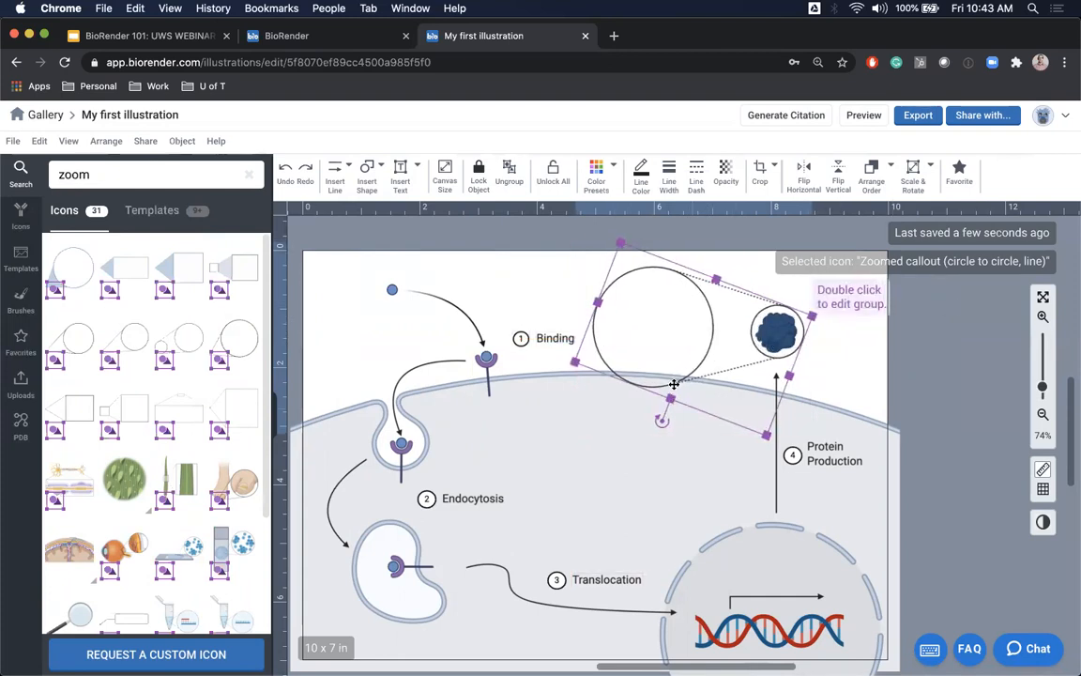
{"action": "left_click_drag", "start_coordinate": [662, 420], "coordinate": [658, 398]}
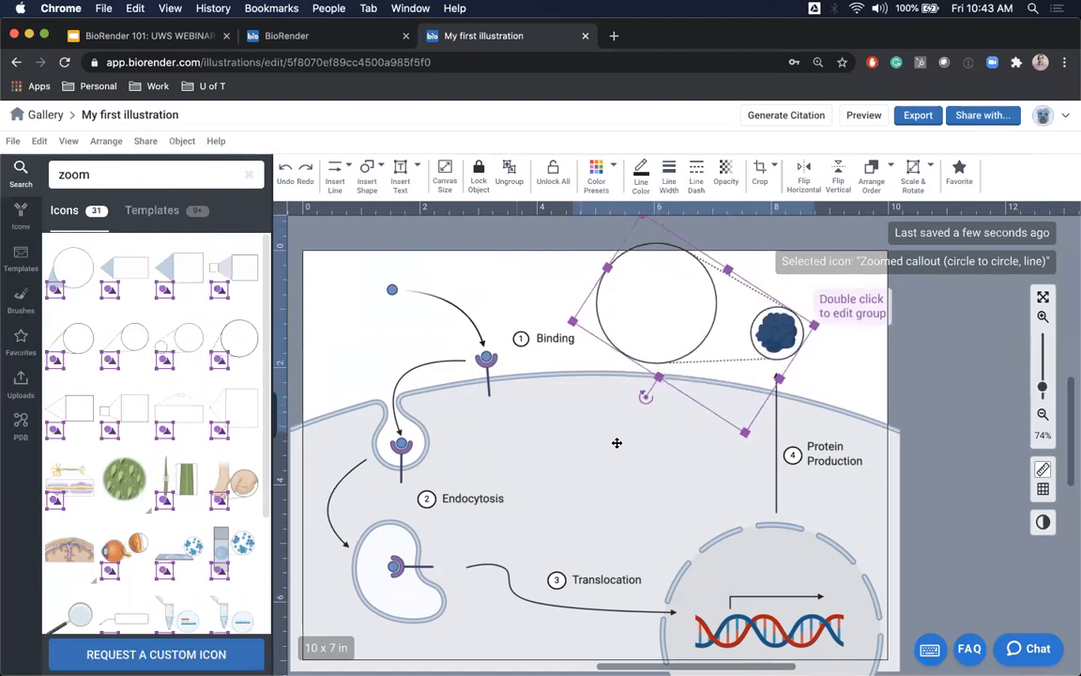
{"action": "scroll", "coordinate": [574, 480], "scroll_direction": "up", "scroll_amount": 3}
{"action": "left_click", "coordinate": [511, 365]}
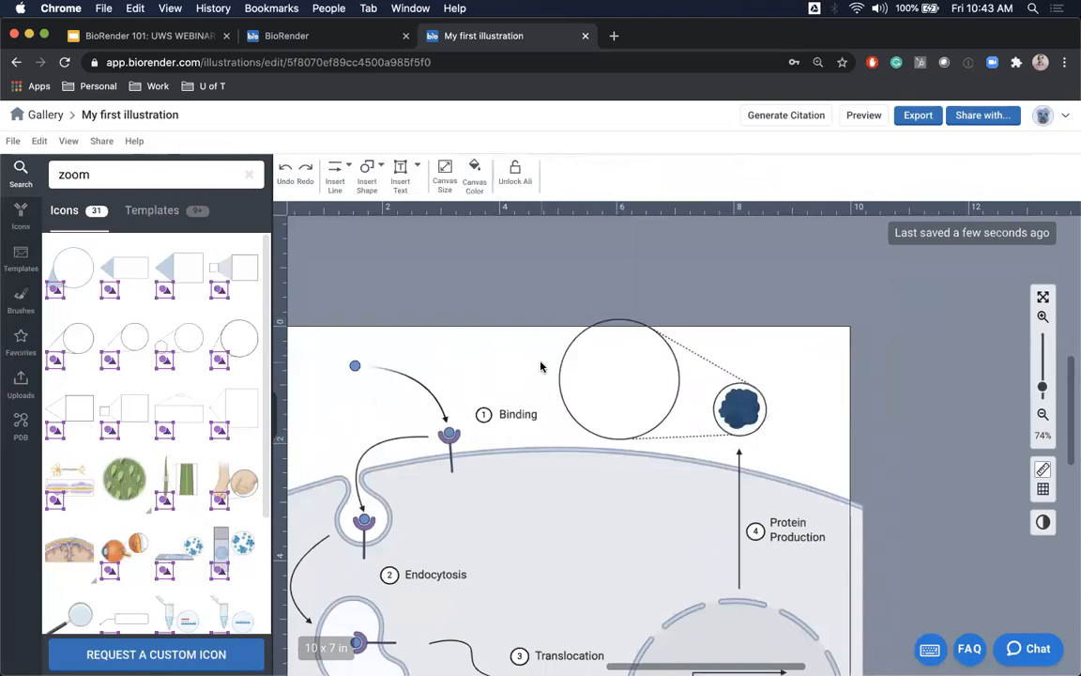
Step: Extend the canvas upward to a height of 7.3 in so the callout's large circle fits inside it
{"action": "scroll", "coordinate": [542, 367], "scroll_direction": "down", "scroll_amount": 2}
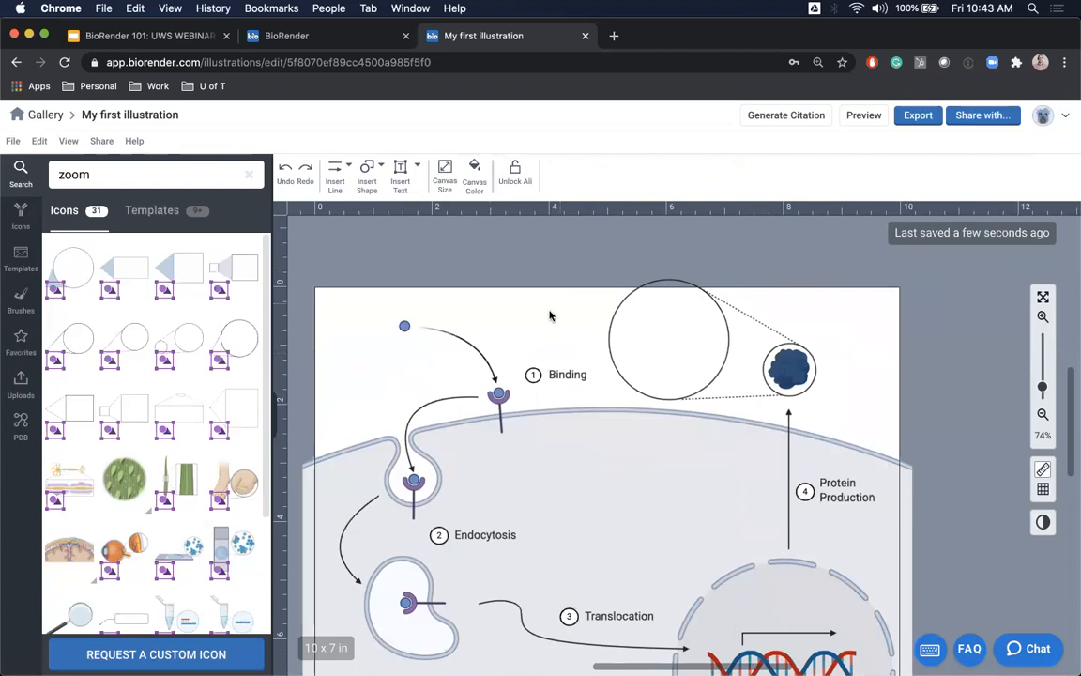
{"action": "left_click", "coordinate": [444, 178]}
{"action": "left_click_drag", "start_coordinate": [603, 280], "coordinate": [604, 266]}
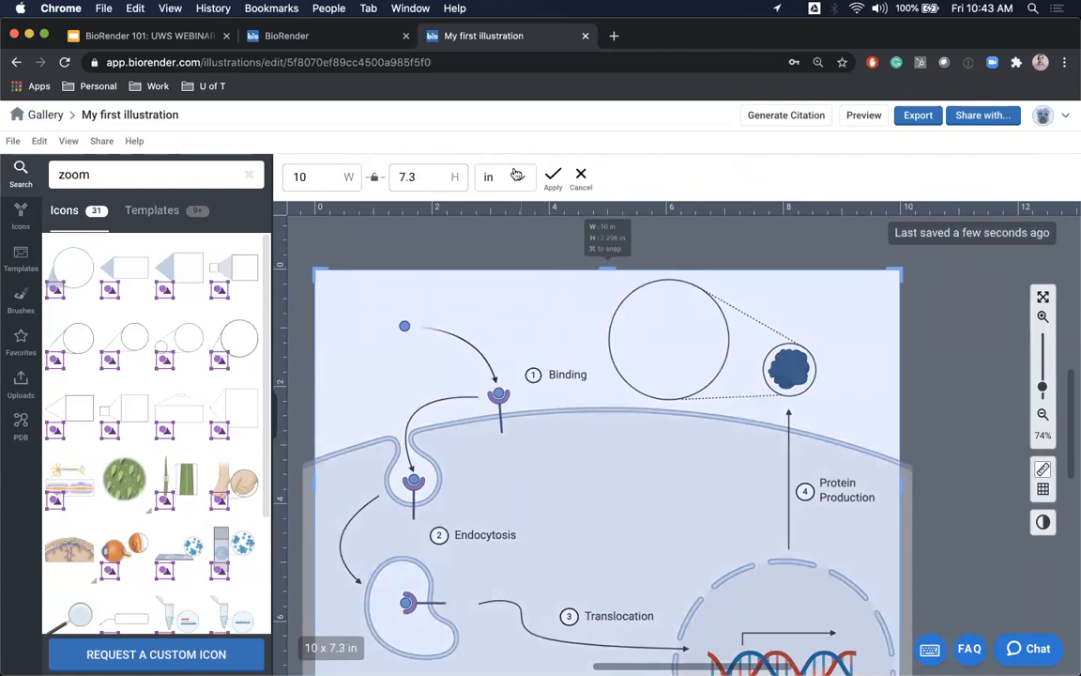
{"action": "left_click", "coordinate": [552, 176]}
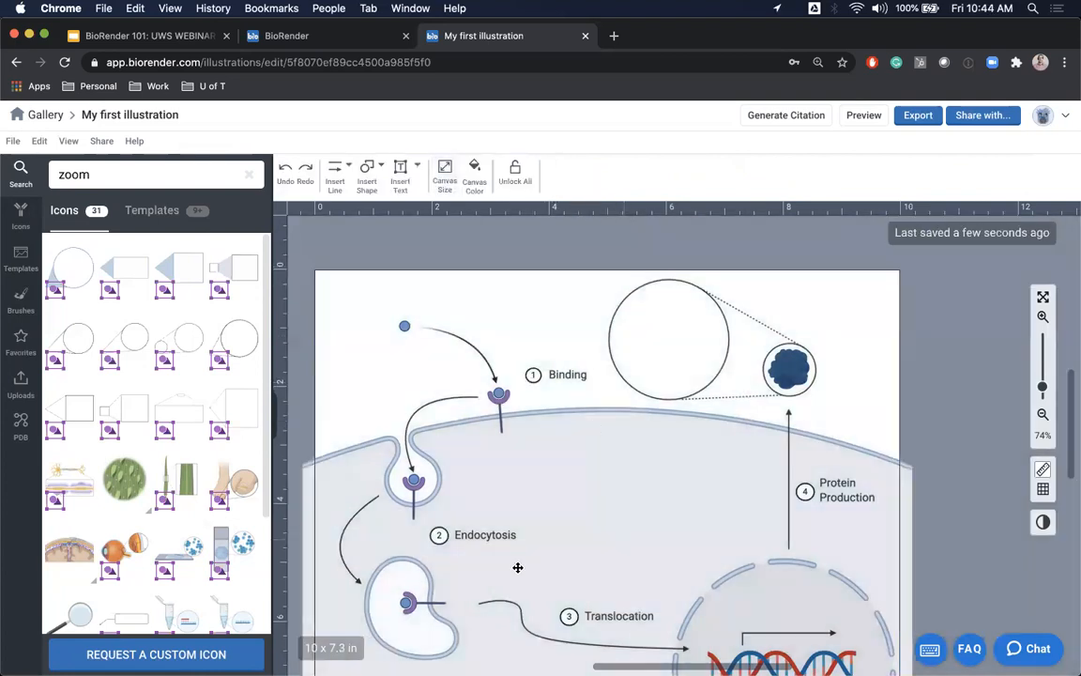
{"action": "scroll", "coordinate": [584, 490], "scroll_direction": "down", "scroll_amount": 1}
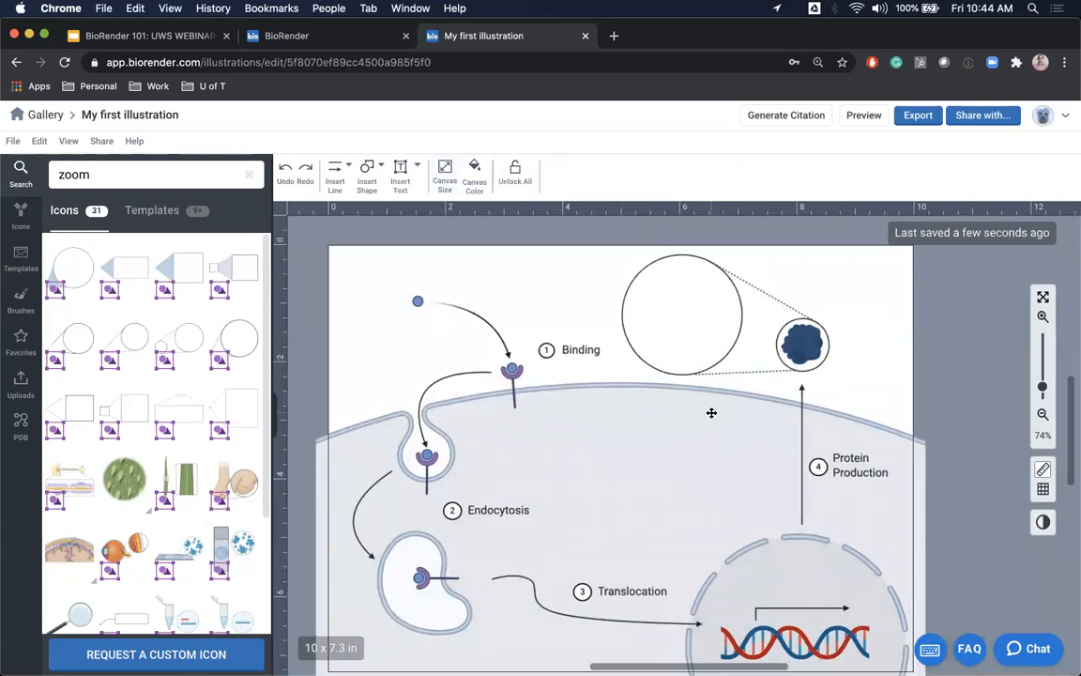
{"action": "scroll", "coordinate": [551, 456], "scroll_direction": "down", "scroll_amount": 5}
{"action": "scroll", "coordinate": [552, 444], "scroll_direction": "up", "scroll_amount": 3}
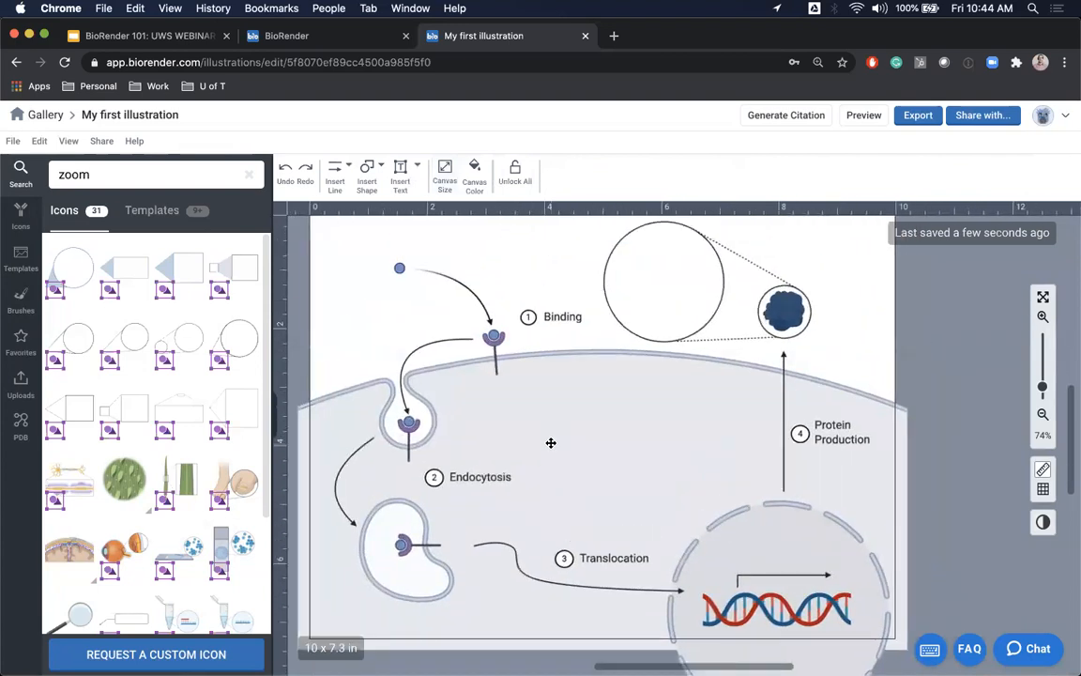
Step: Start creating a protein in the PDB Builder from the 5IRE preset
{"action": "left_click", "coordinate": [20, 420]}
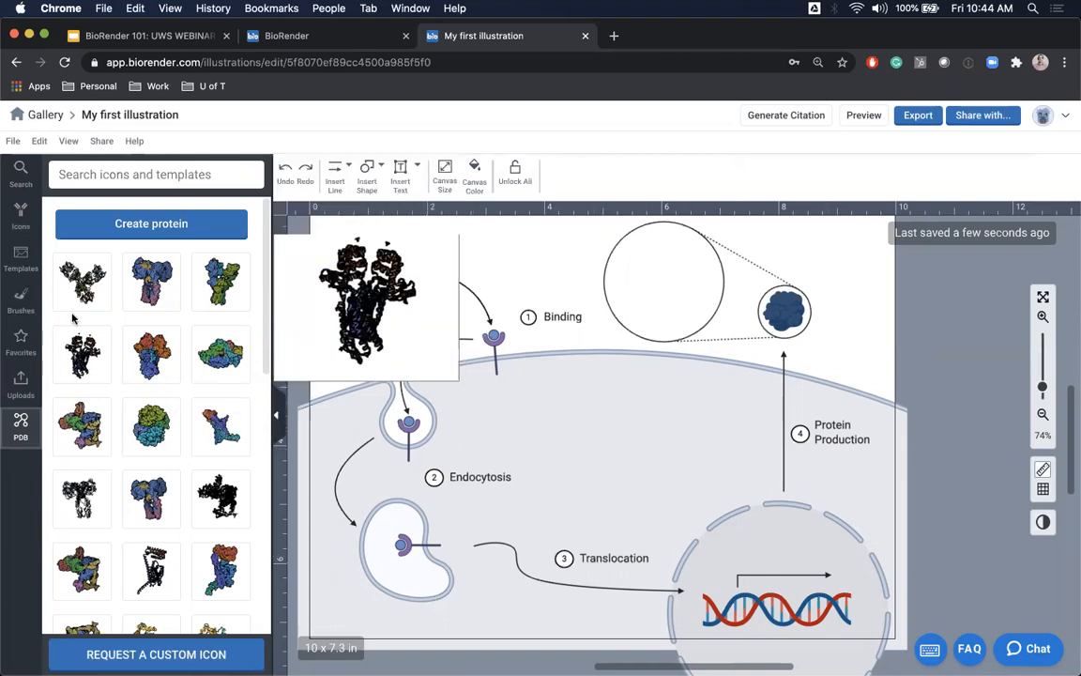
{"action": "left_click", "coordinate": [146, 226]}
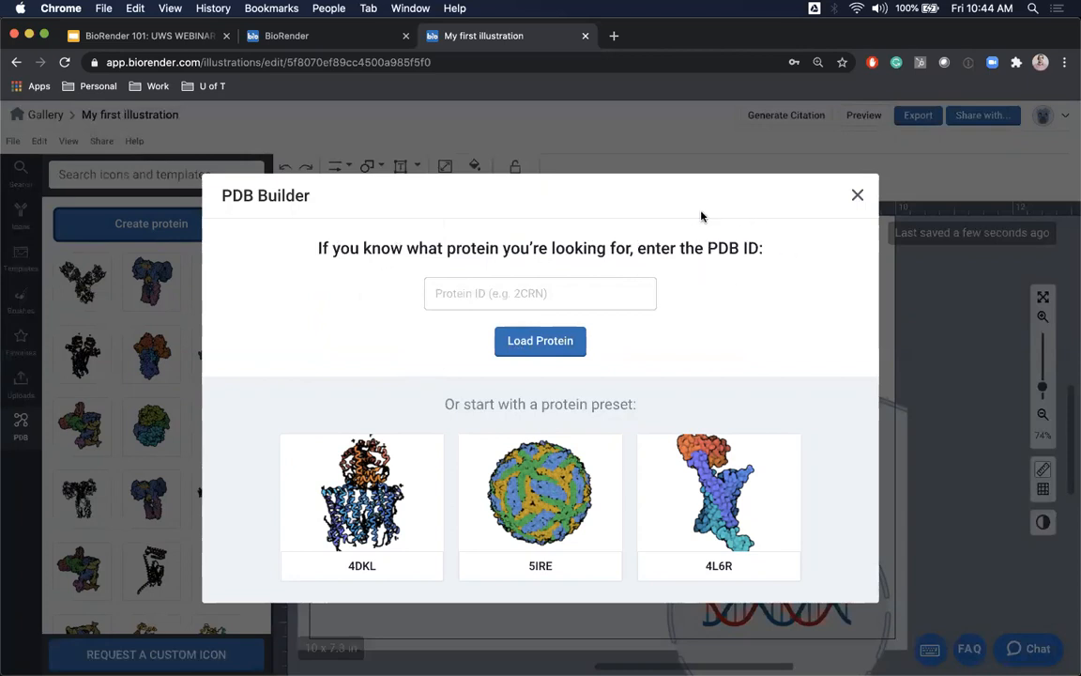
{"action": "left_click", "coordinate": [480, 293]}
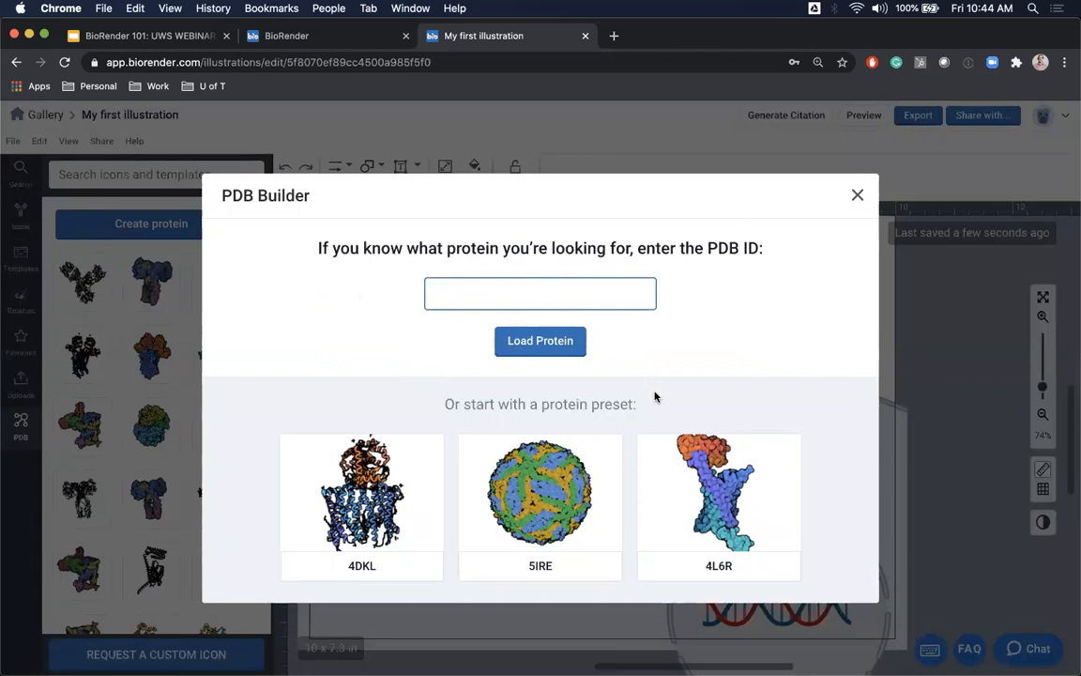
{"action": "left_click", "coordinate": [517, 460]}
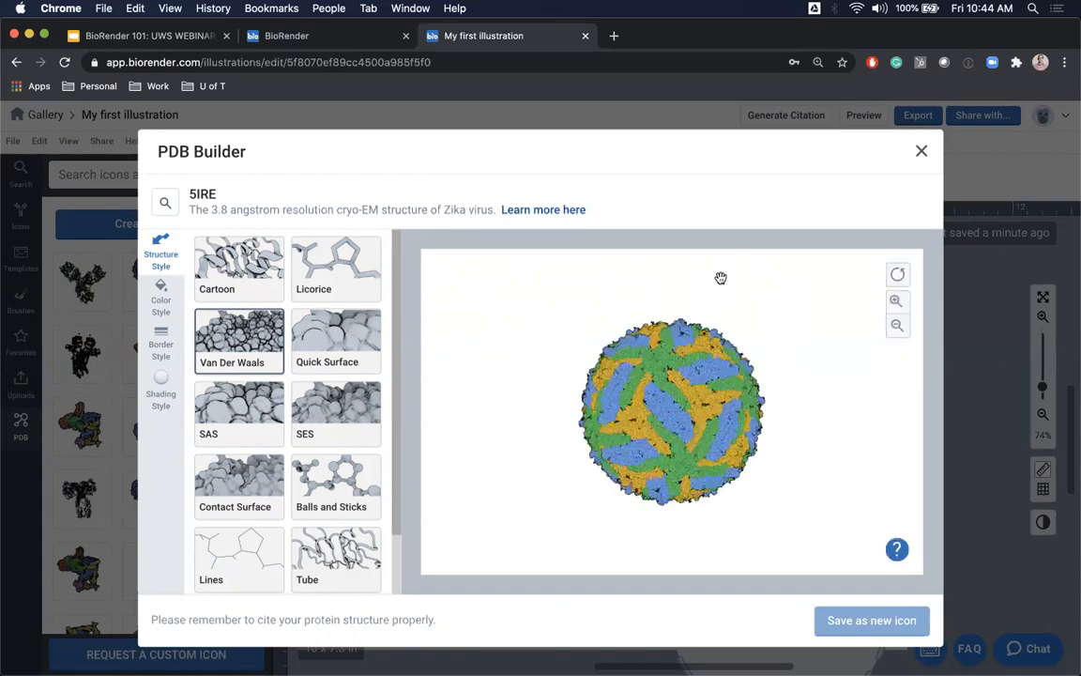
Step: Inspect the 5IRE structure by rotating and zooming it, and read the viewer controls help
{"action": "left_click_drag", "start_coordinate": [648, 366], "coordinate": [683, 434]}
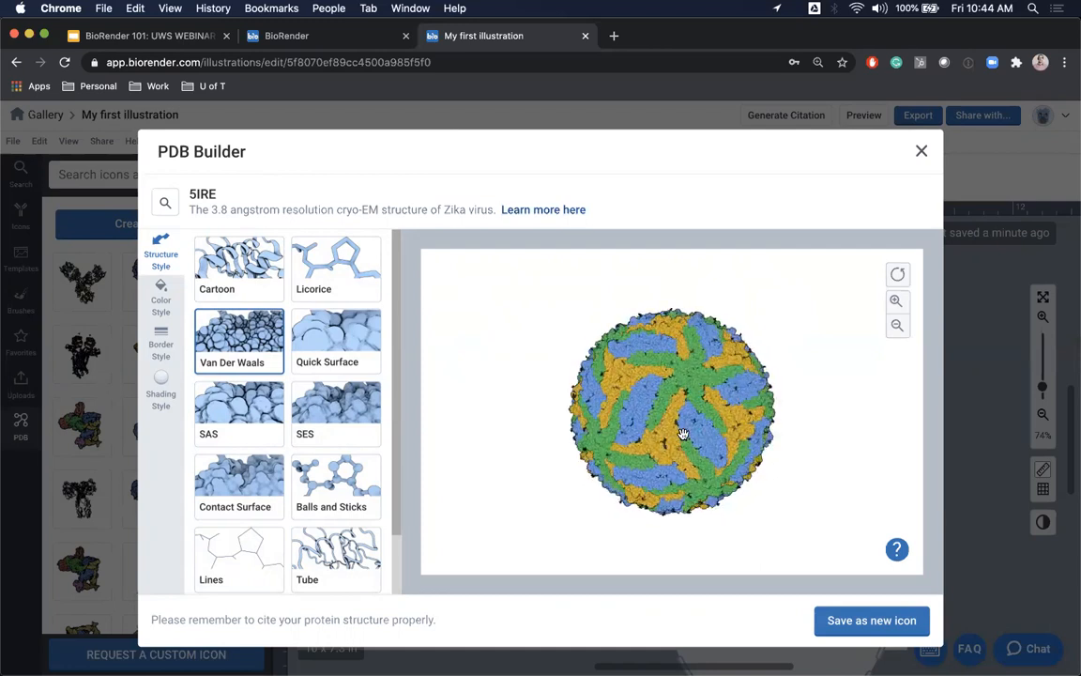
{"action": "left_click", "coordinate": [897, 550]}
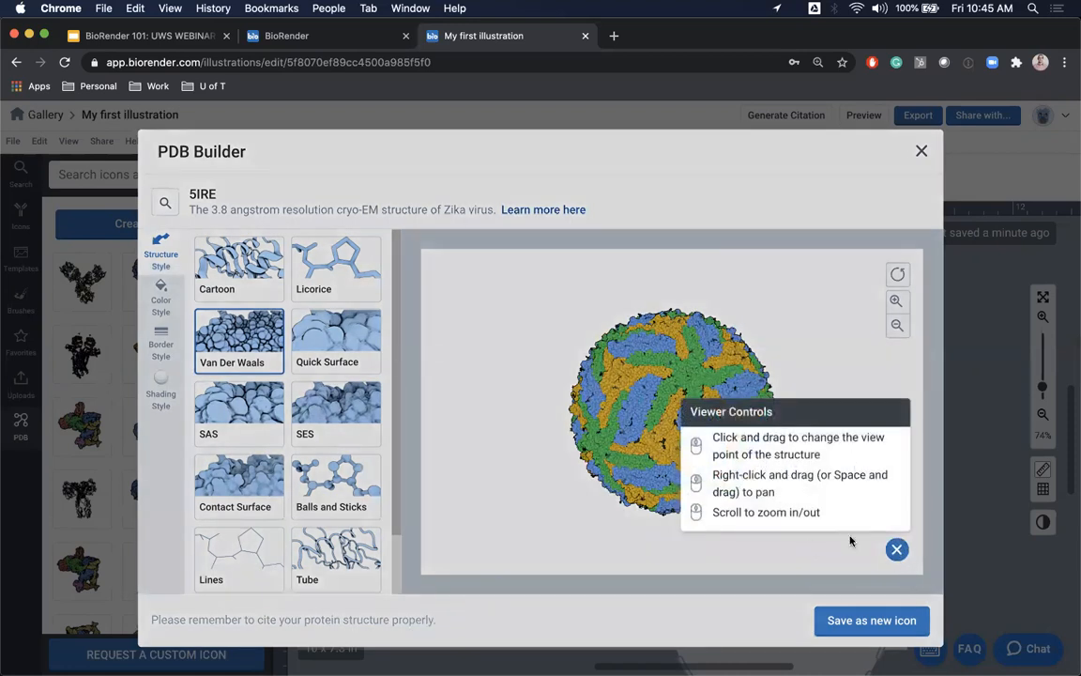
{"action": "left_click", "coordinate": [897, 550]}
{"action": "scroll", "coordinate": [828, 498], "scroll_direction": "up", "scroll_amount": 3}
{"action": "scroll", "coordinate": [828, 495], "scroll_direction": "up", "scroll_amount": 3}
{"action": "scroll", "coordinate": [828, 496], "scroll_direction": "down", "scroll_amount": 3}
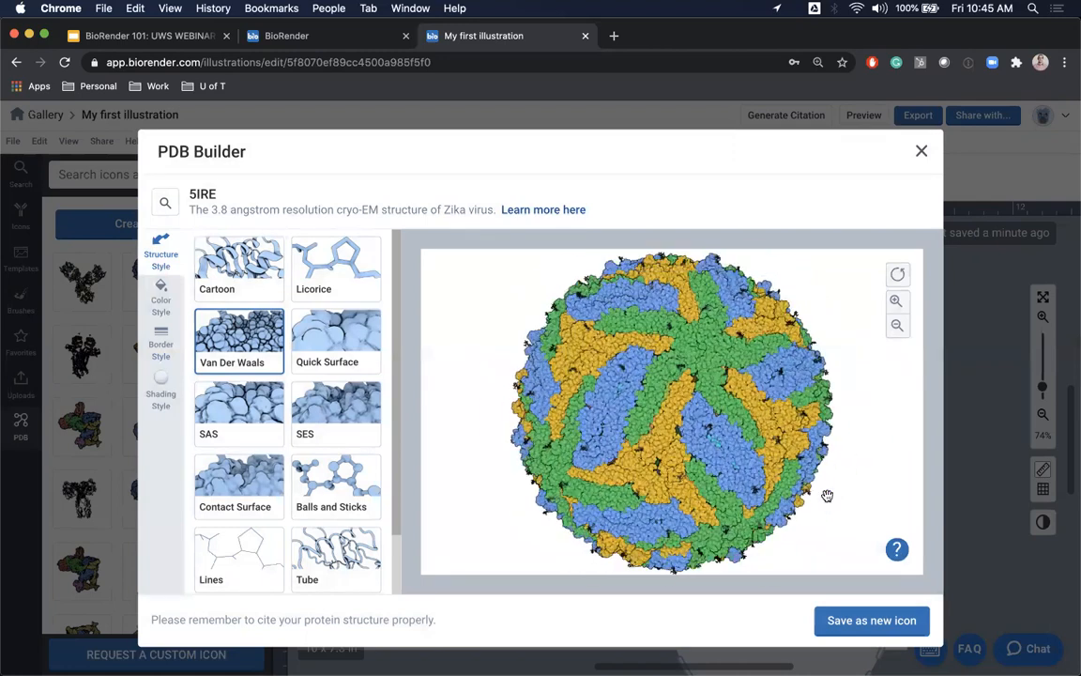
{"action": "scroll", "coordinate": [828, 496], "scroll_direction": "down", "scroll_amount": 3}
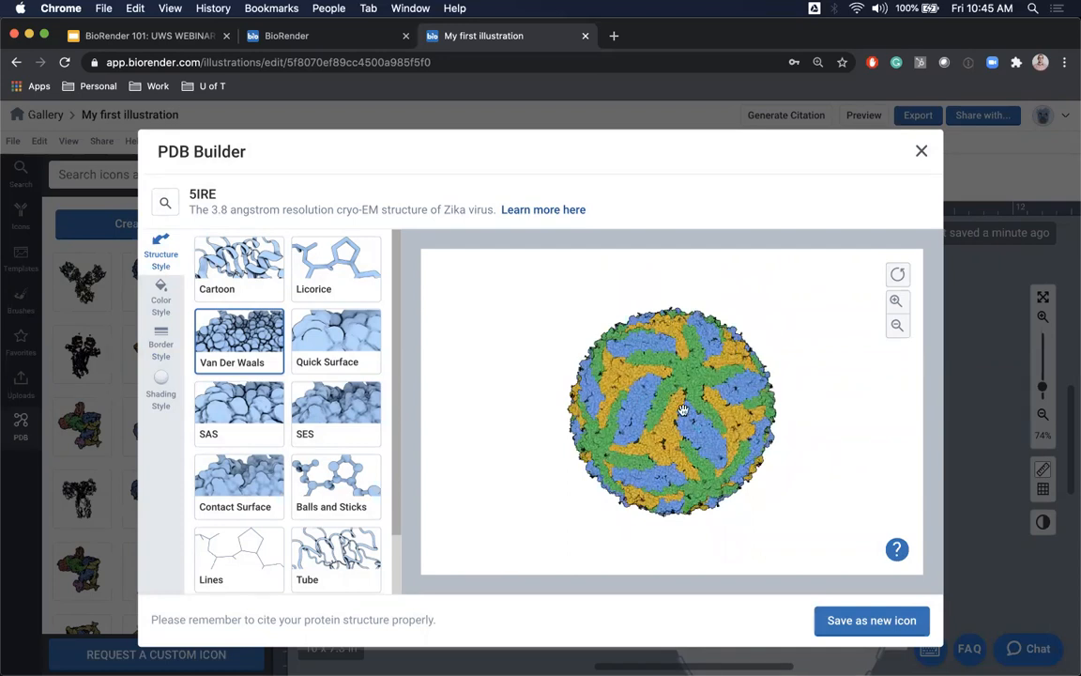
Step: Try the Cartoon and Licorice structure styles on the 5IRE protein, ending back on Van Der Waals
{"action": "left_click", "coordinate": [251, 264]}
{"action": "left_click", "coordinate": [319, 263]}
{"action": "left_click", "coordinate": [239, 349]}
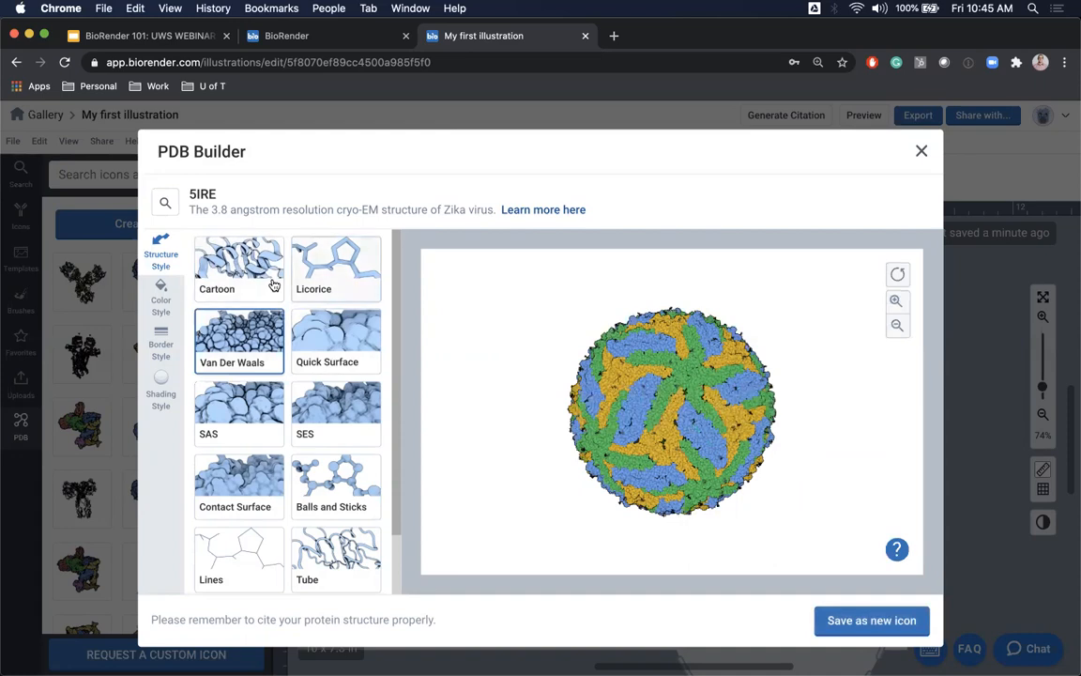
Step: Try the Molecule and Sequence color styles on the 5IRE protein, ending back on Chain
{"action": "left_click", "coordinate": [166, 291]}
{"action": "left_click", "coordinate": [336, 405]}
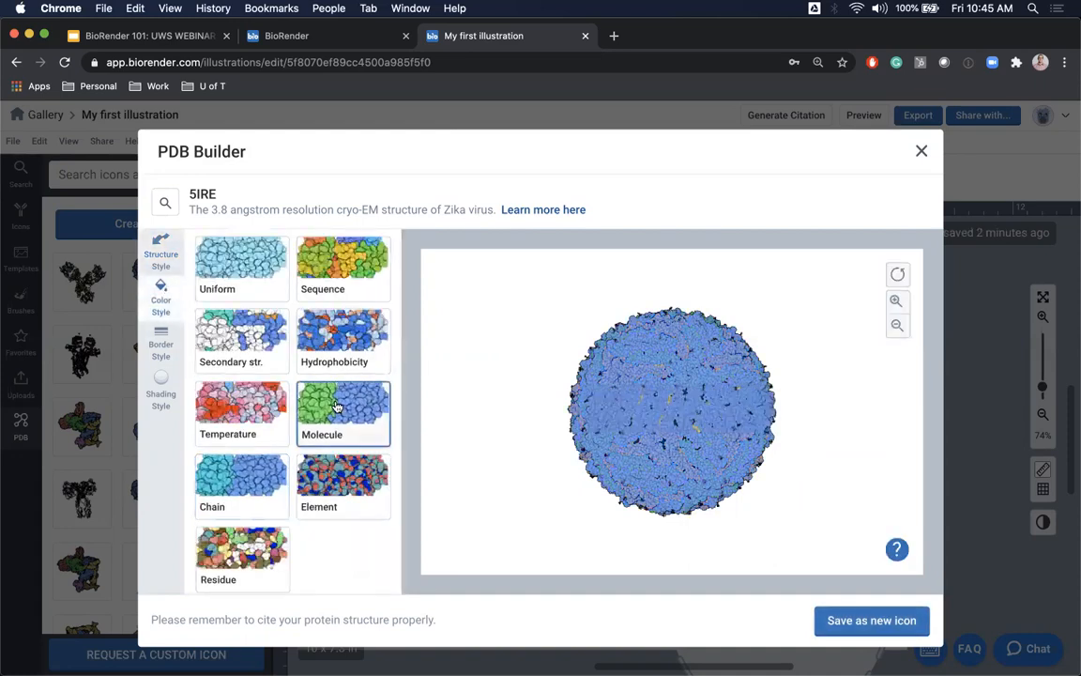
{"action": "left_click", "coordinate": [336, 256]}
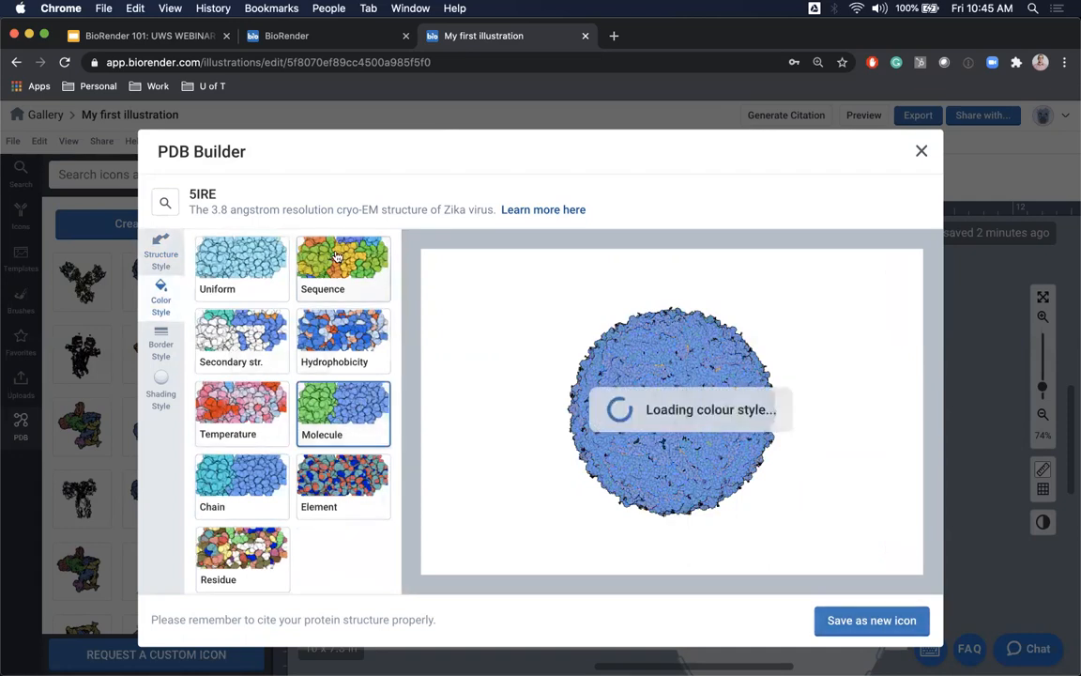
{"action": "left_click", "coordinate": [239, 484]}
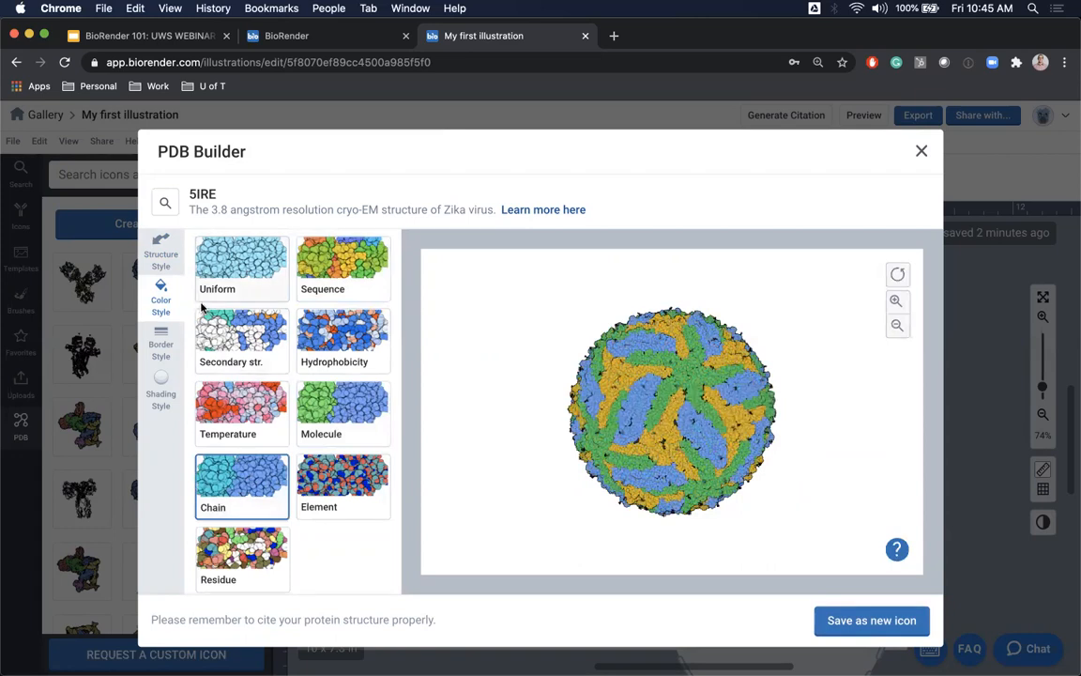
Step: Give the 5IRE protein a Thick border style and Toon shading, comparing them with Thin and Flat
{"action": "left_click", "coordinate": [161, 345]}
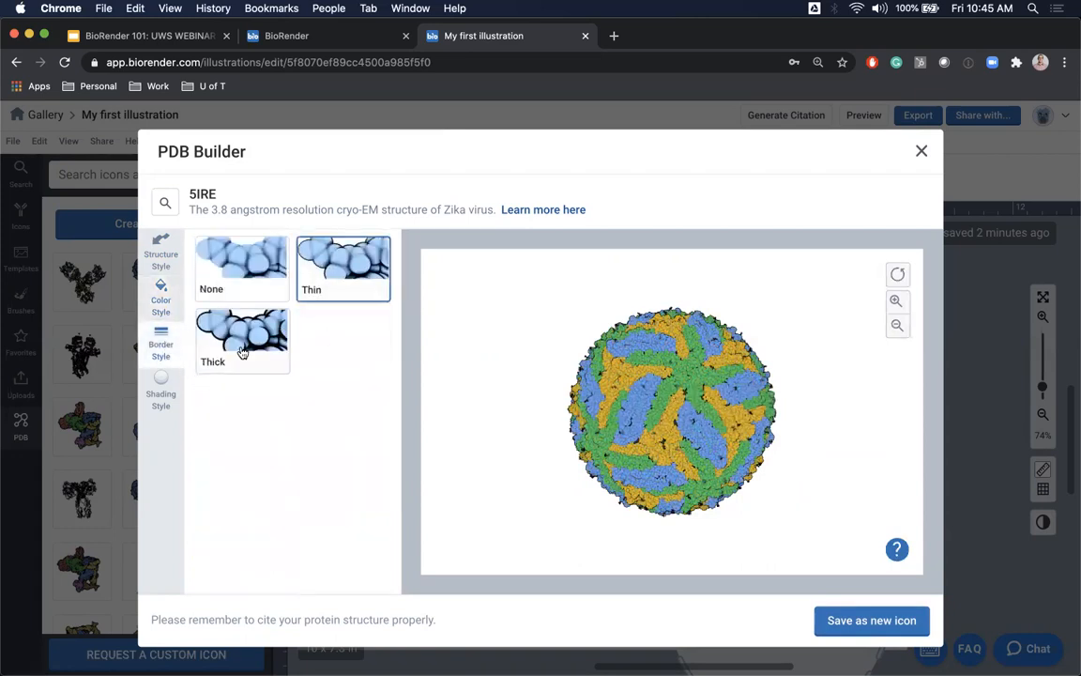
{"action": "left_click", "coordinate": [242, 349]}
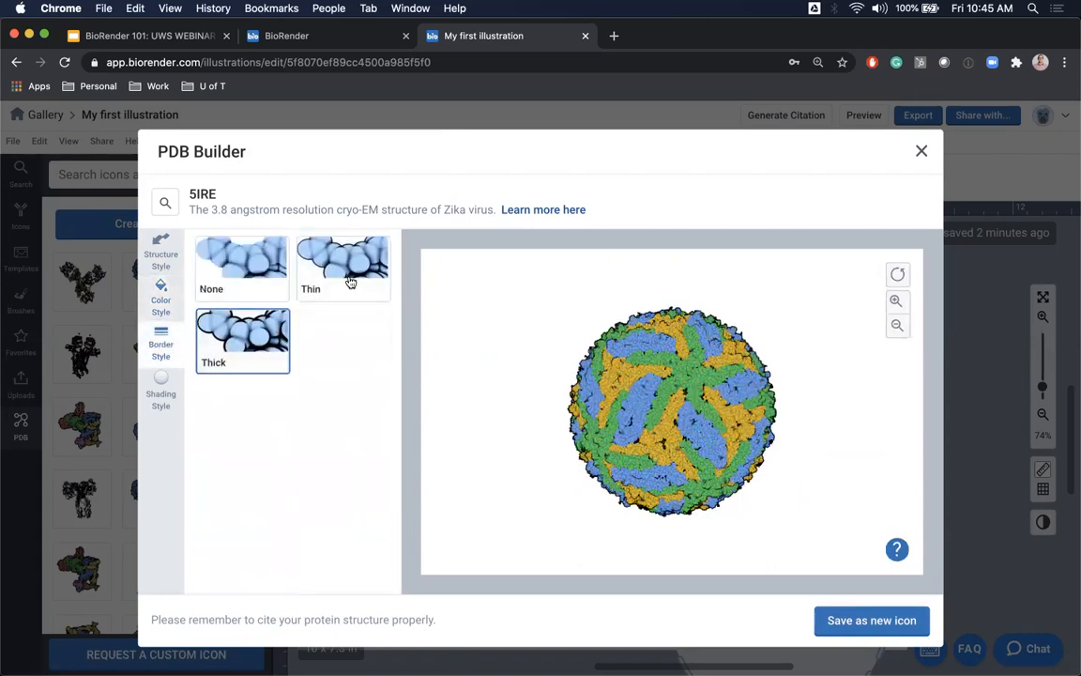
{"action": "left_click", "coordinate": [315, 255]}
{"action": "left_click", "coordinate": [250, 333]}
{"action": "left_click", "coordinate": [159, 389]}
{"action": "left_click", "coordinate": [310, 290]}
{"action": "left_click", "coordinate": [235, 258]}
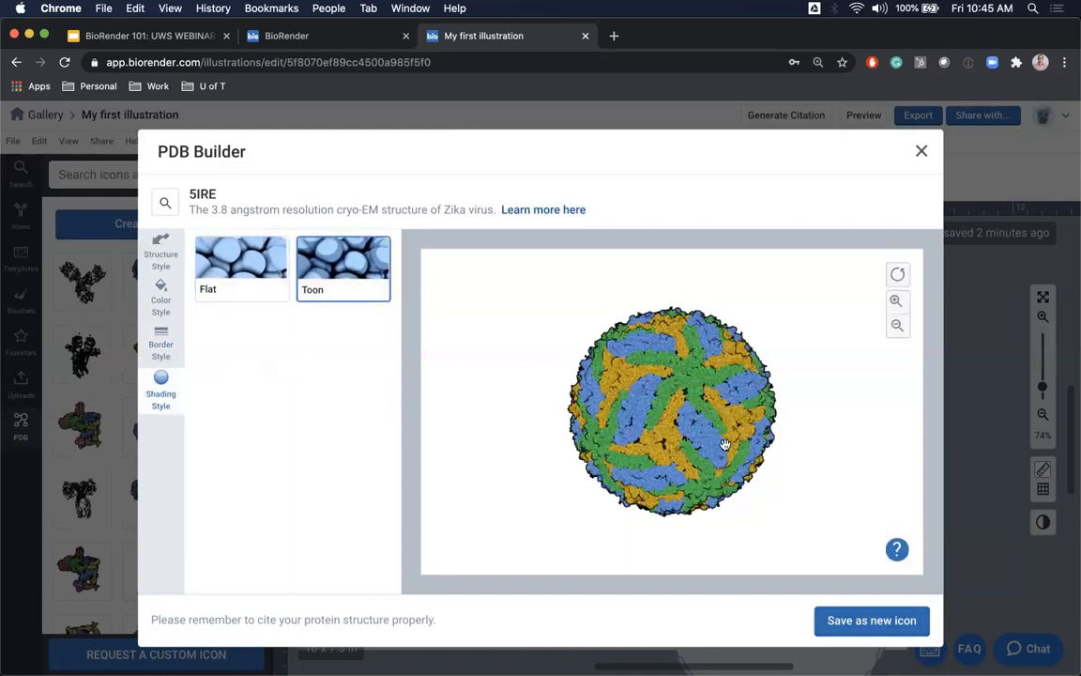
Step: Save the styled 5IRE protein as a new icon and position it inside the large empty callout circle
{"action": "left_click", "coordinate": [890, 621]}
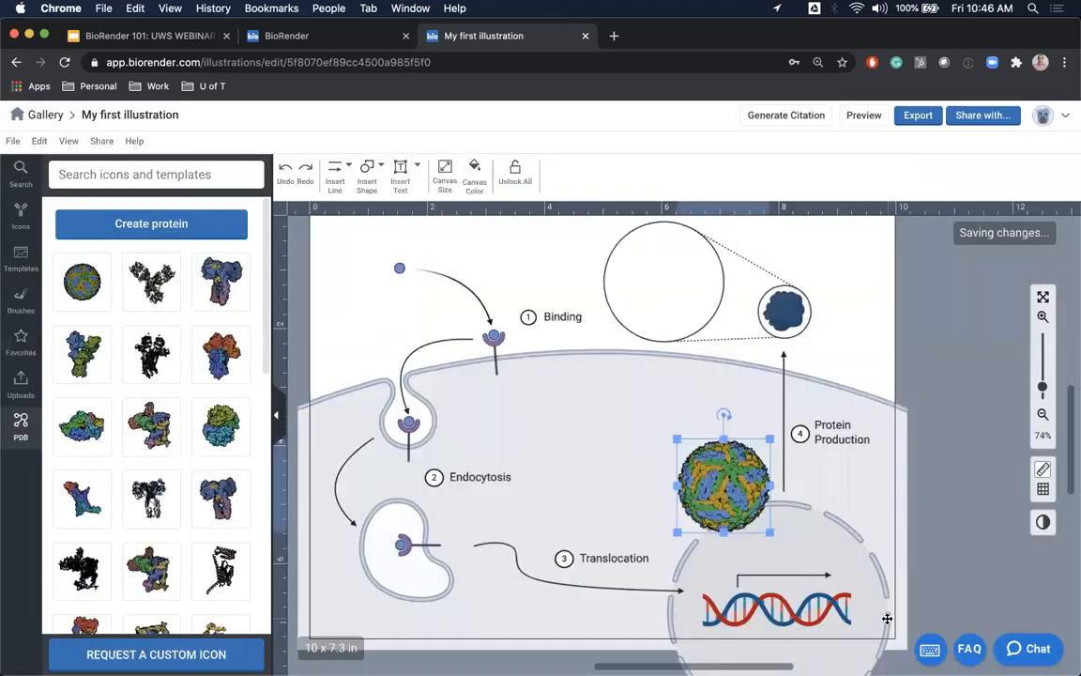
{"action": "left_click_drag", "start_coordinate": [711, 486], "coordinate": [652, 292]}
{"action": "key", "text": "Up"}
{"action": "key", "text": "Up"}
{"action": "key", "text": "Up"}
{"action": "key", "text": "Up"}
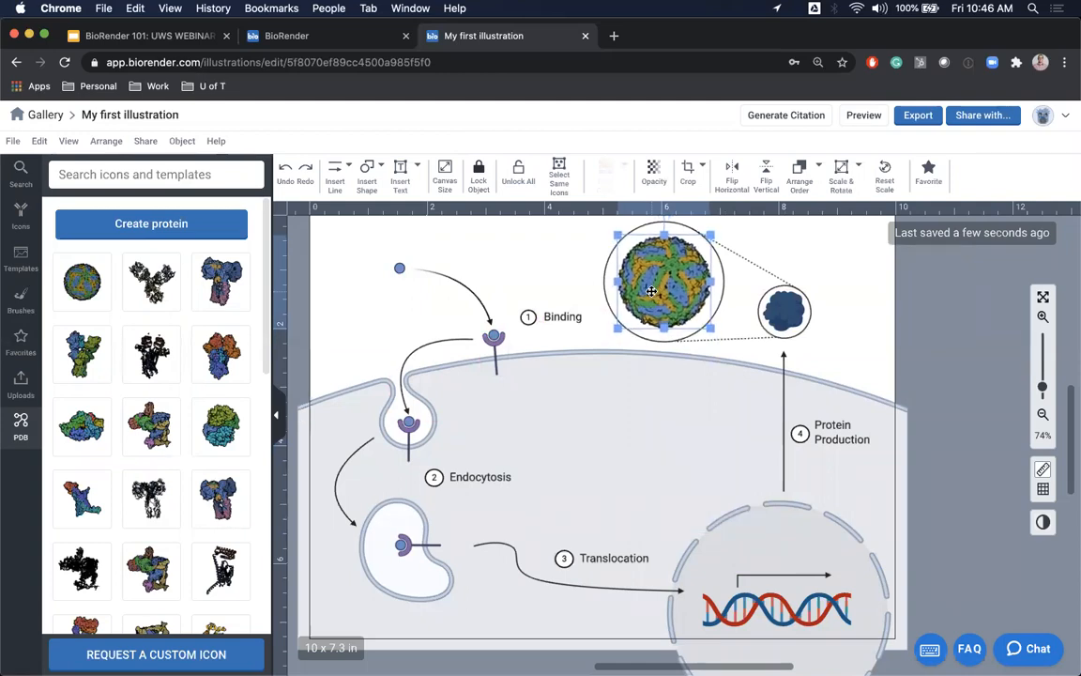
{"action": "left_click", "coordinate": [522, 269]}
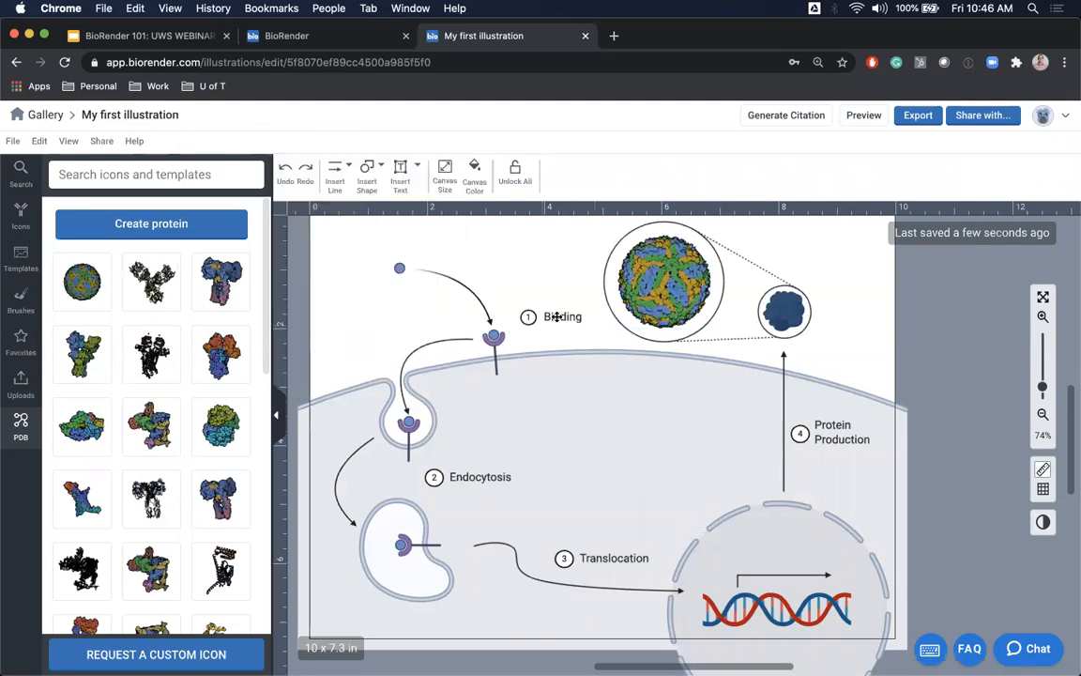
{"action": "left_click", "coordinate": [1043, 414]}
{"action": "scroll", "coordinate": [547, 558], "scroll_direction": "up", "scroll_amount": 1}
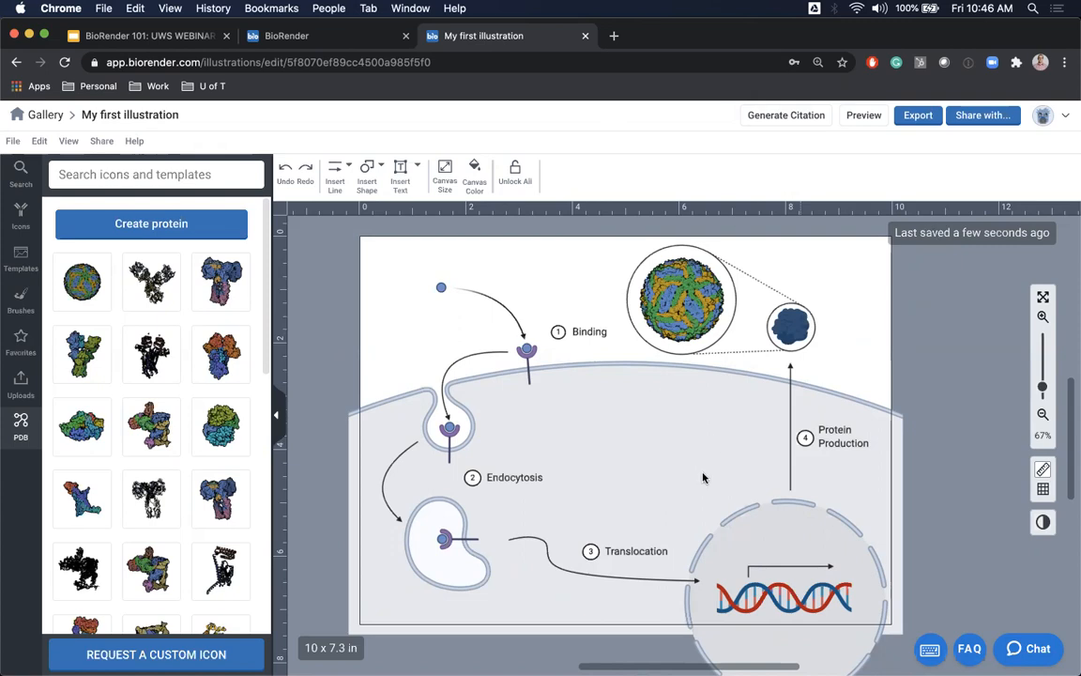
{"action": "scroll", "coordinate": [704, 474], "scroll_direction": "down", "scroll_amount": 1}
{"action": "scroll", "coordinate": [704, 474], "scroll_direction": "up", "scroll_amount": 1}
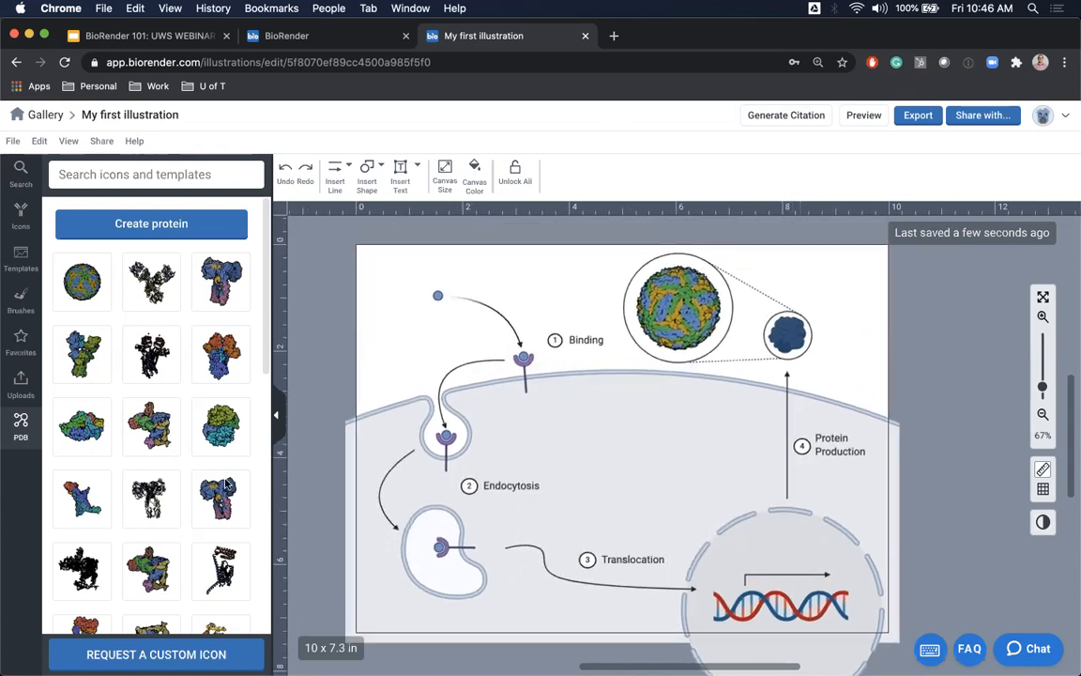
{"action": "scroll", "coordinate": [499, 350], "scroll_direction": "left", "scroll_amount": 1}
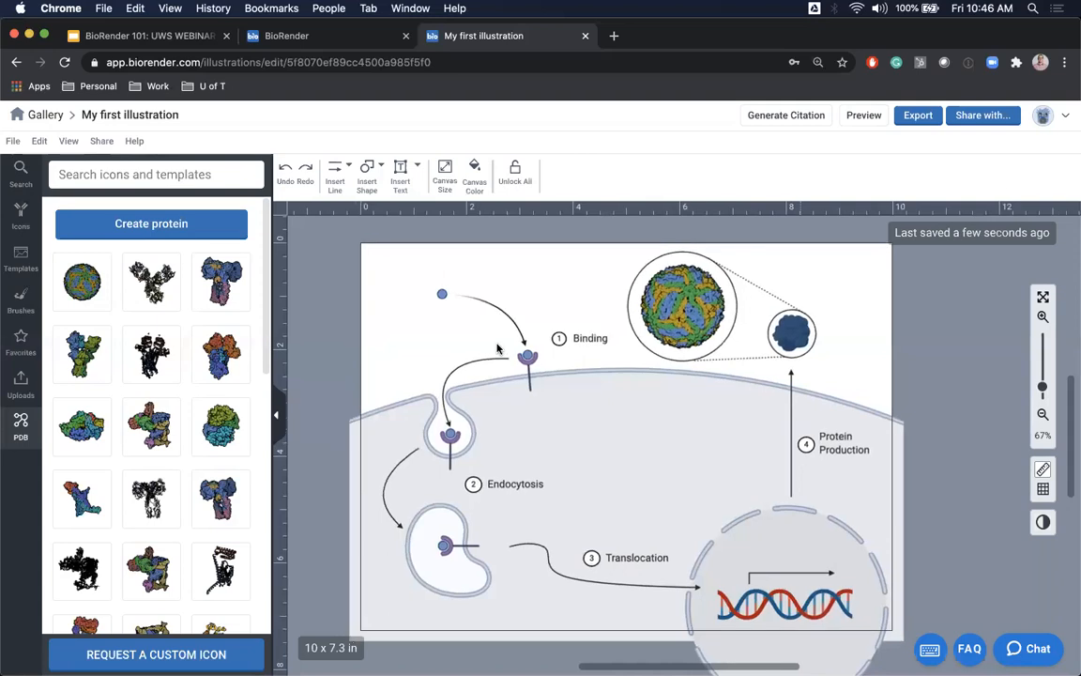
{"action": "scroll", "coordinate": [545, 402], "scroll_direction": "up", "scroll_amount": 1}
{"action": "scroll", "coordinate": [545, 403], "scroll_direction": "down", "scroll_amount": 1}
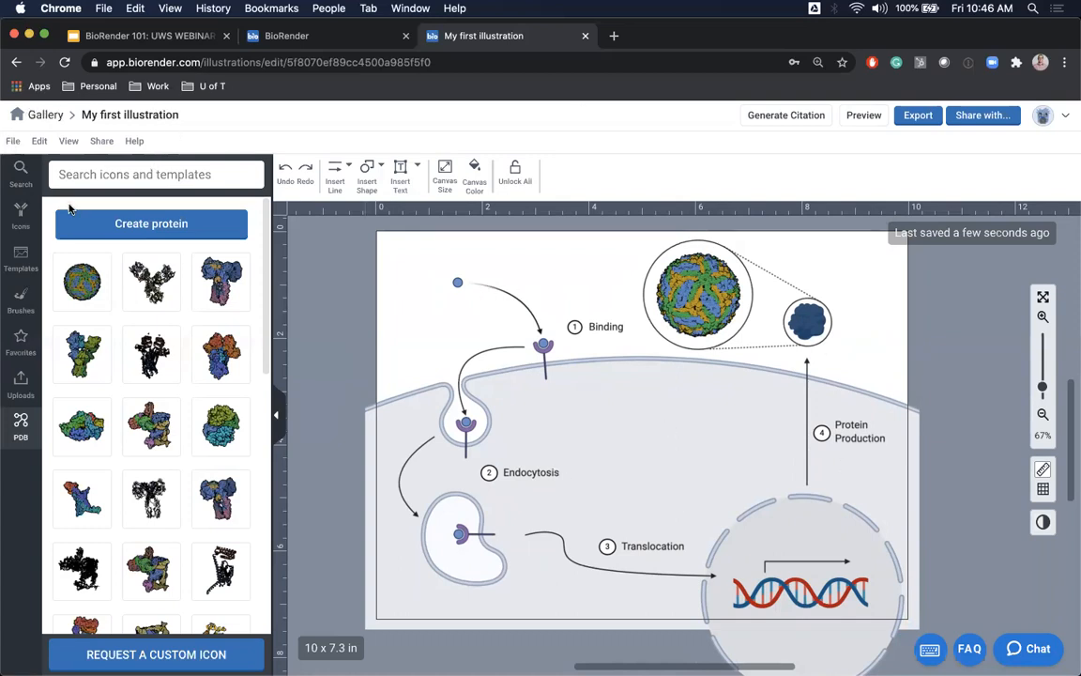
Step: Return to the gallery and look through the thumbnails in My illustrations
{"action": "left_click", "coordinate": [45, 115]}
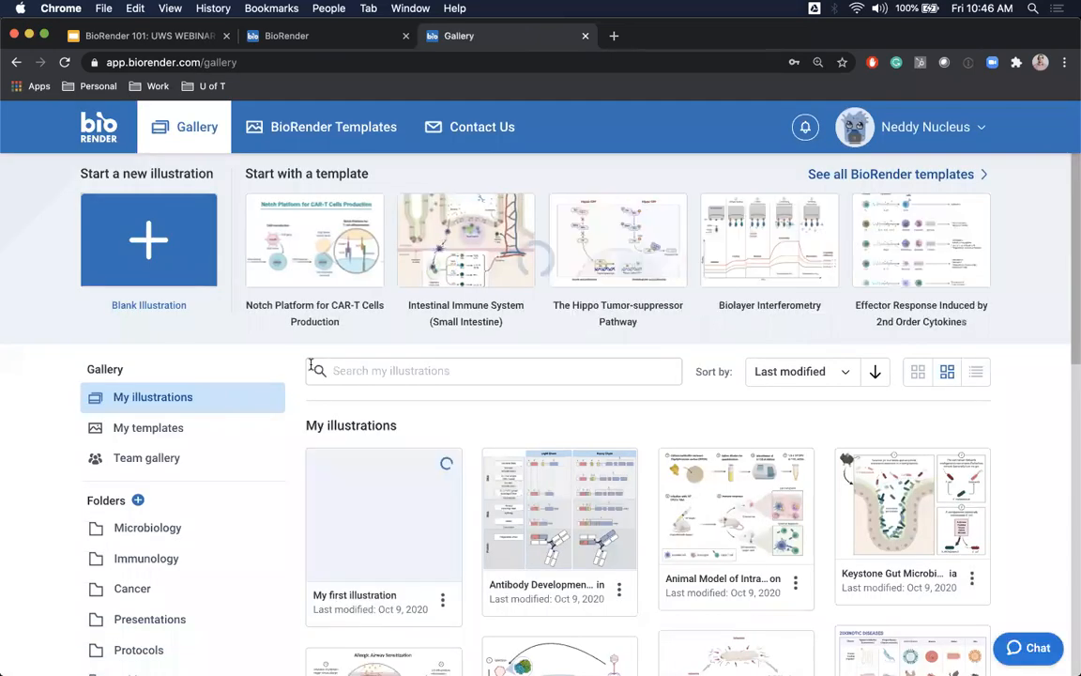
{"action": "scroll", "coordinate": [644, 480], "scroll_direction": "down", "scroll_amount": 2}
{"action": "scroll", "coordinate": [647, 478], "scroll_direction": "down", "scroll_amount": 2}
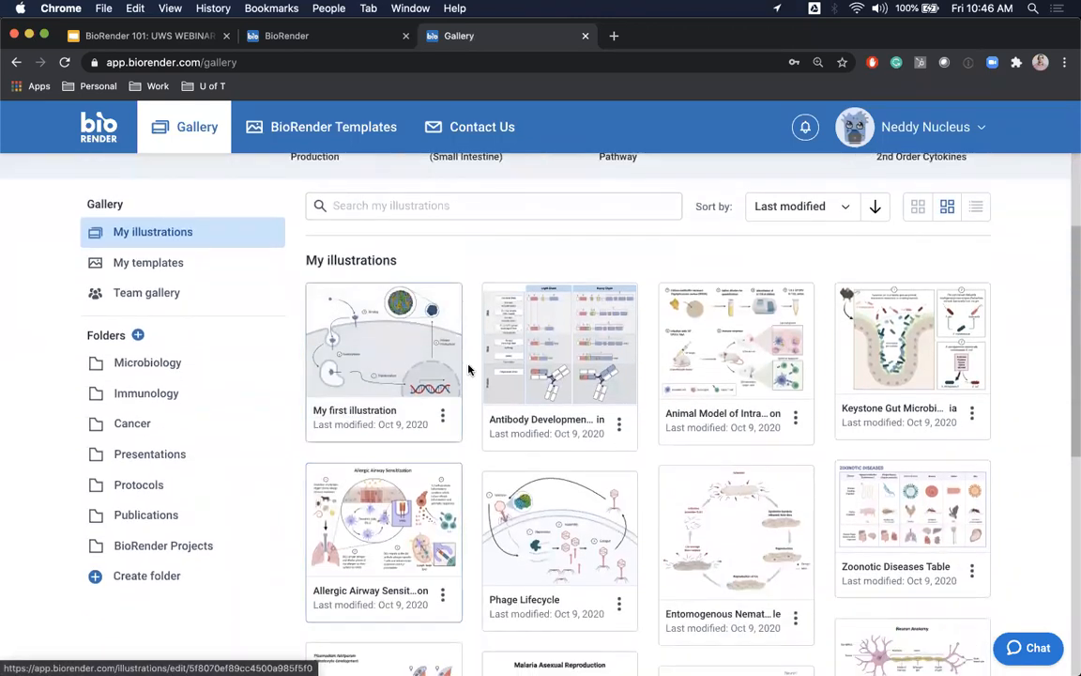
{"action": "scroll", "coordinate": [435, 353], "scroll_direction": "up", "scroll_amount": 1}
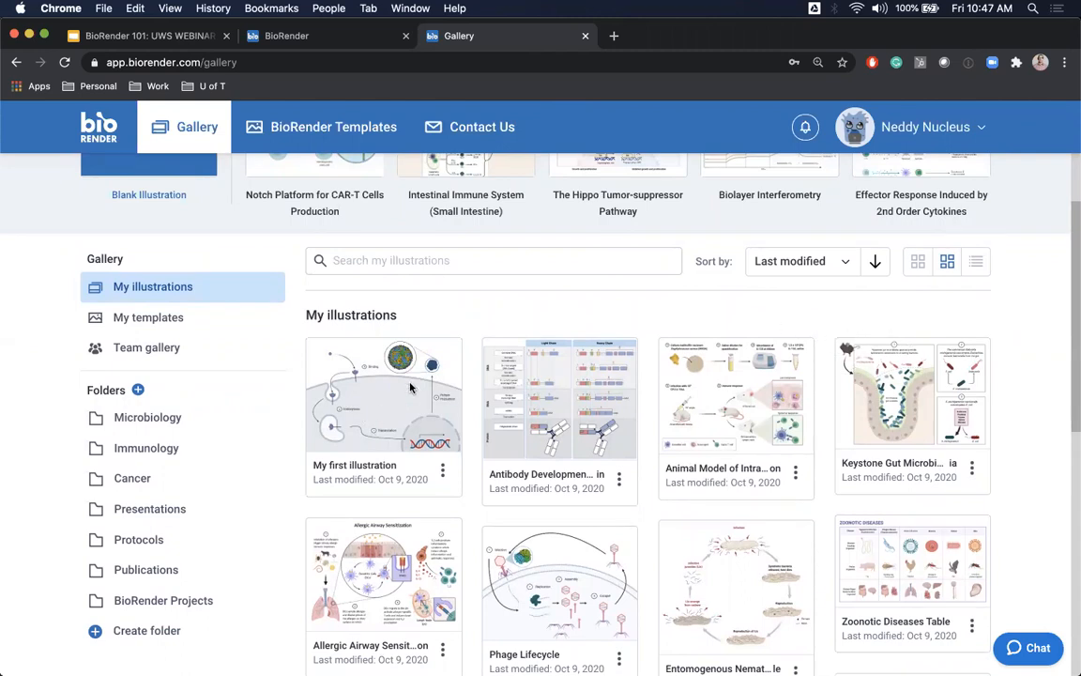
{"action": "scroll", "coordinate": [455, 403], "scroll_direction": "up", "scroll_amount": 3}
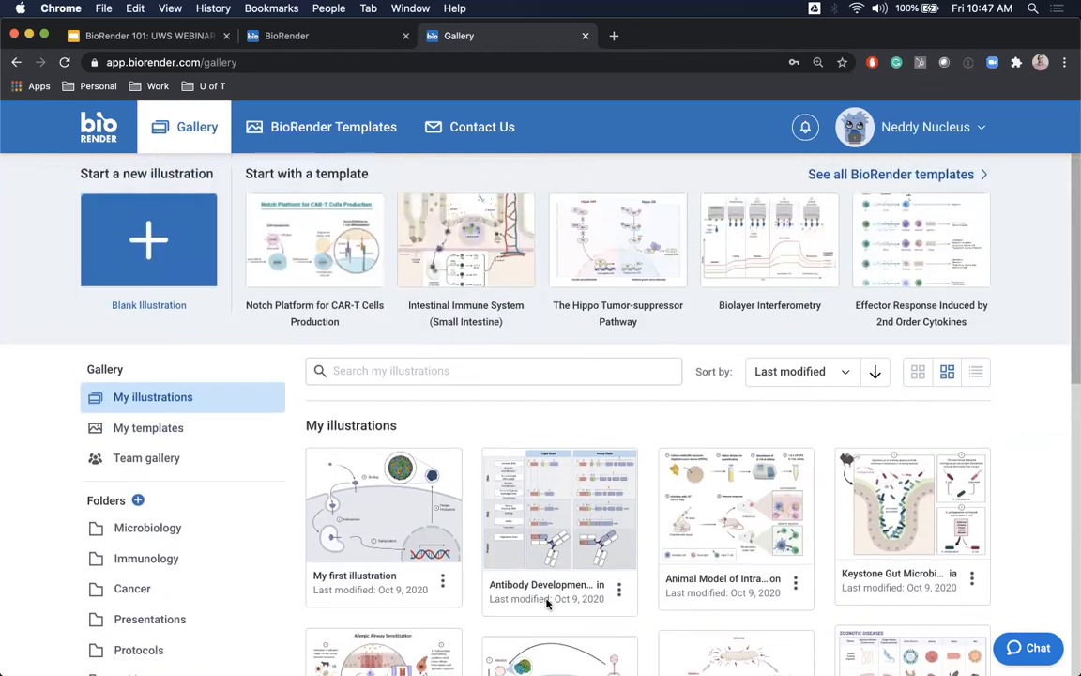
Step: Search the BioRender templates for "mass" and open the Protein Peptide Mass Spectrometry template as an editable illustration
{"action": "left_click", "coordinate": [307, 138]}
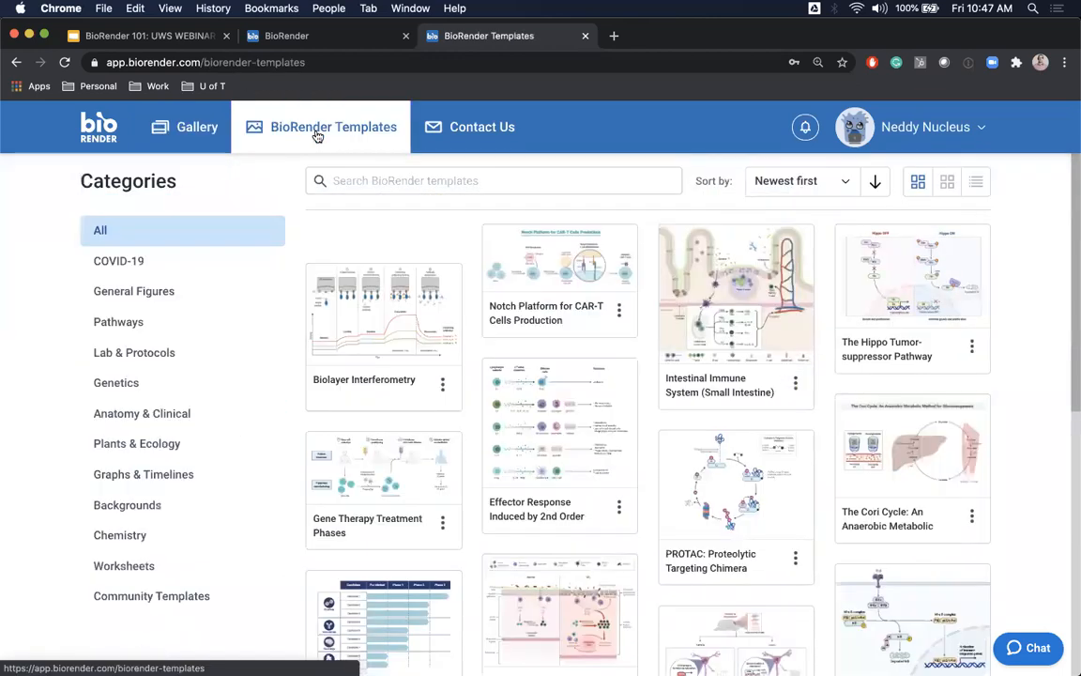
{"action": "left_click", "coordinate": [401, 181]}
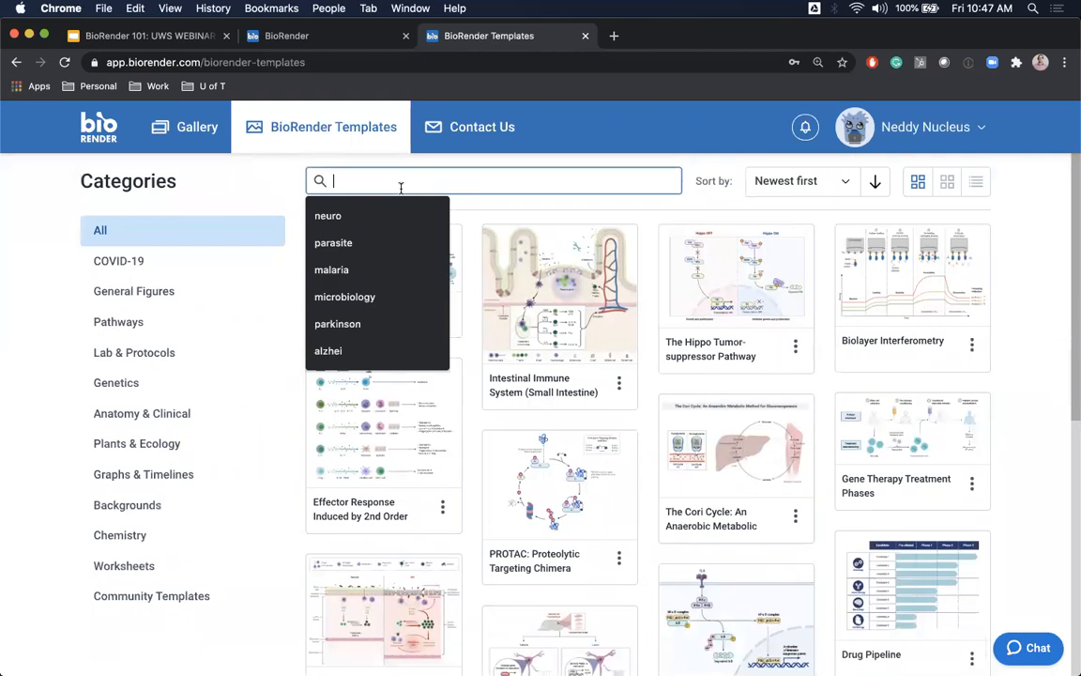
{"action": "type", "text": "mass"}
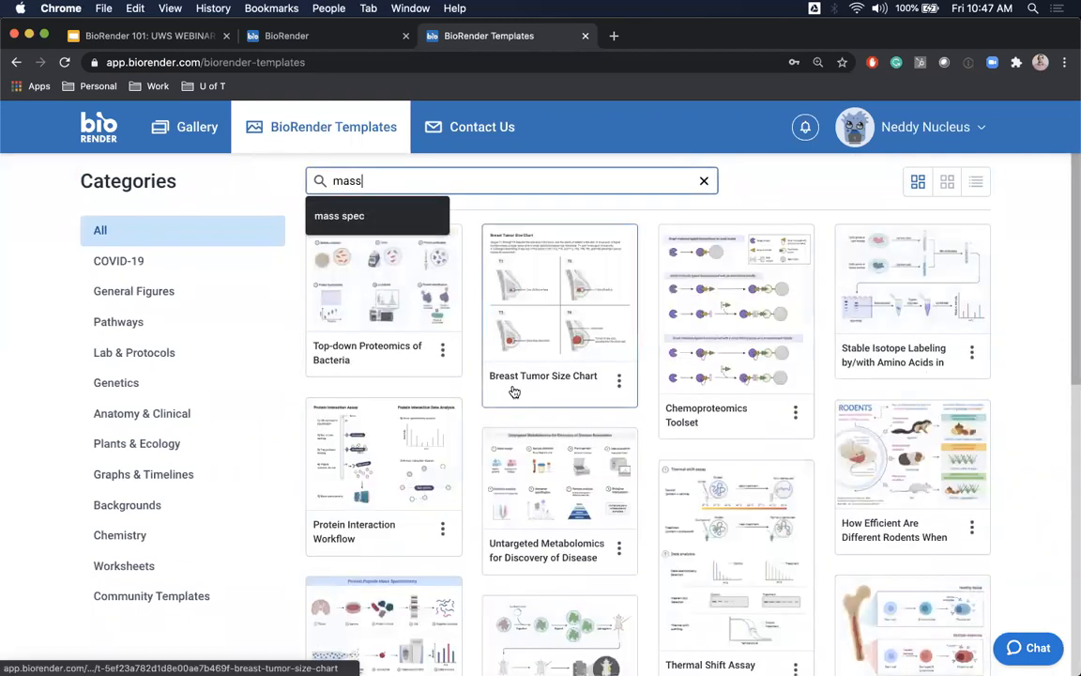
{"action": "scroll", "coordinate": [569, 453], "scroll_direction": "down", "scroll_amount": 2}
{"action": "scroll", "coordinate": [569, 453], "scroll_direction": "down", "scroll_amount": 2}
{"action": "scroll", "coordinate": [488, 450], "scroll_direction": "up", "scroll_amount": 2}
{"action": "scroll", "coordinate": [402, 448], "scroll_direction": "down", "scroll_amount": 3}
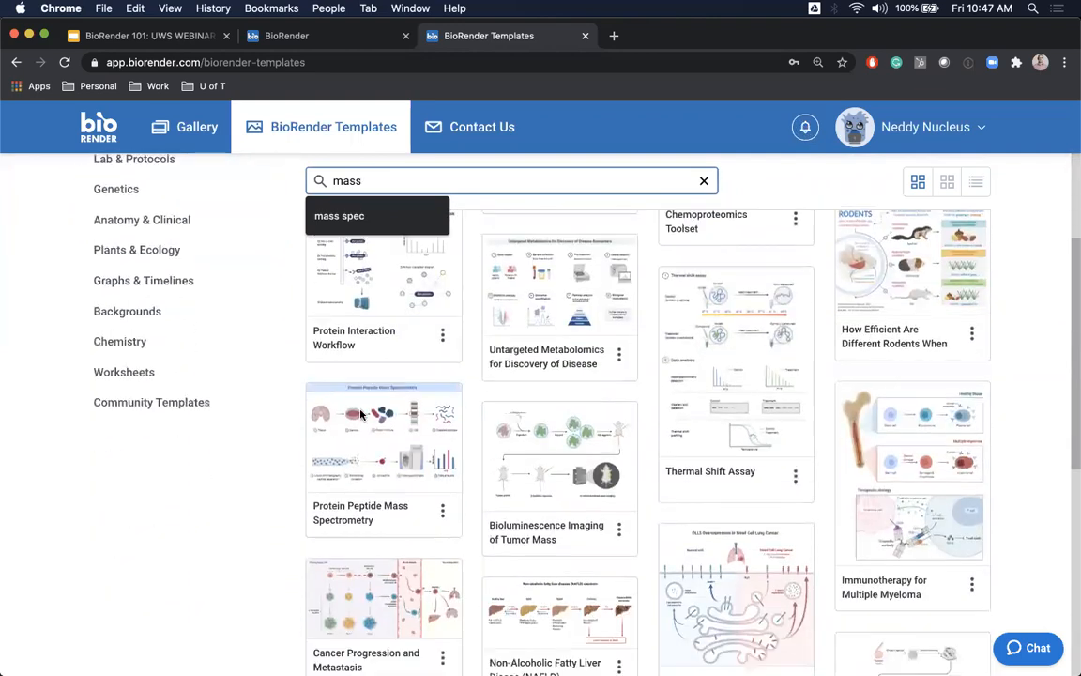
{"action": "left_click", "coordinate": [403, 448]}
{"action": "left_click", "coordinate": [819, 579]}
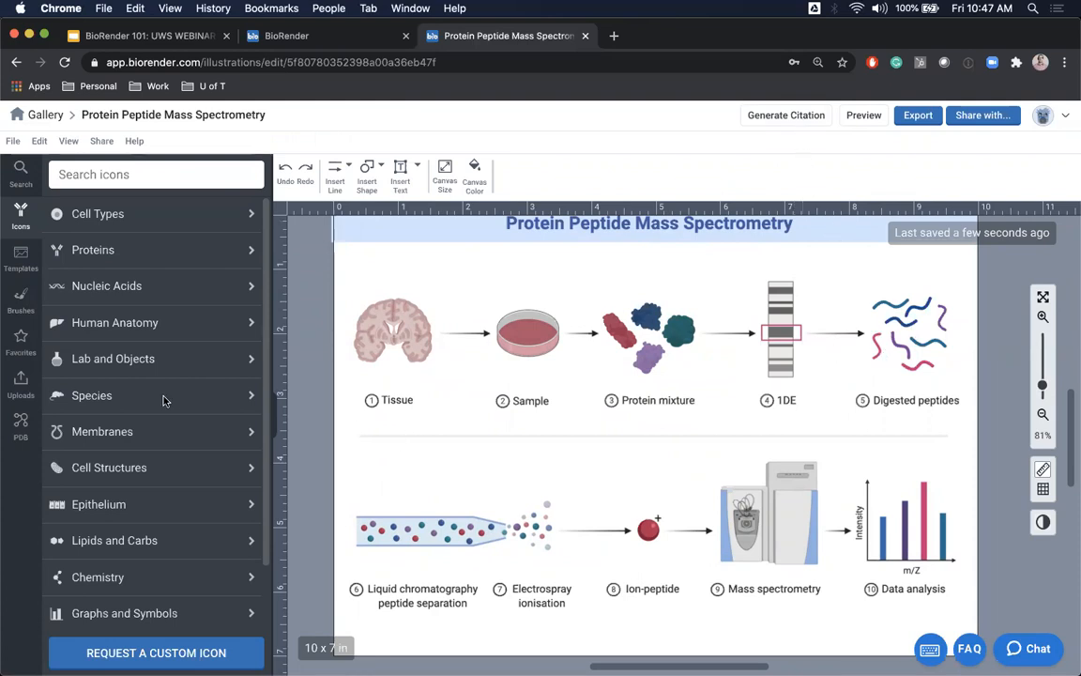
Step: Move the brain icon down, closer to the Tissue label
{"action": "scroll", "coordinate": [403, 404], "scroll_direction": "up", "scroll_amount": 2}
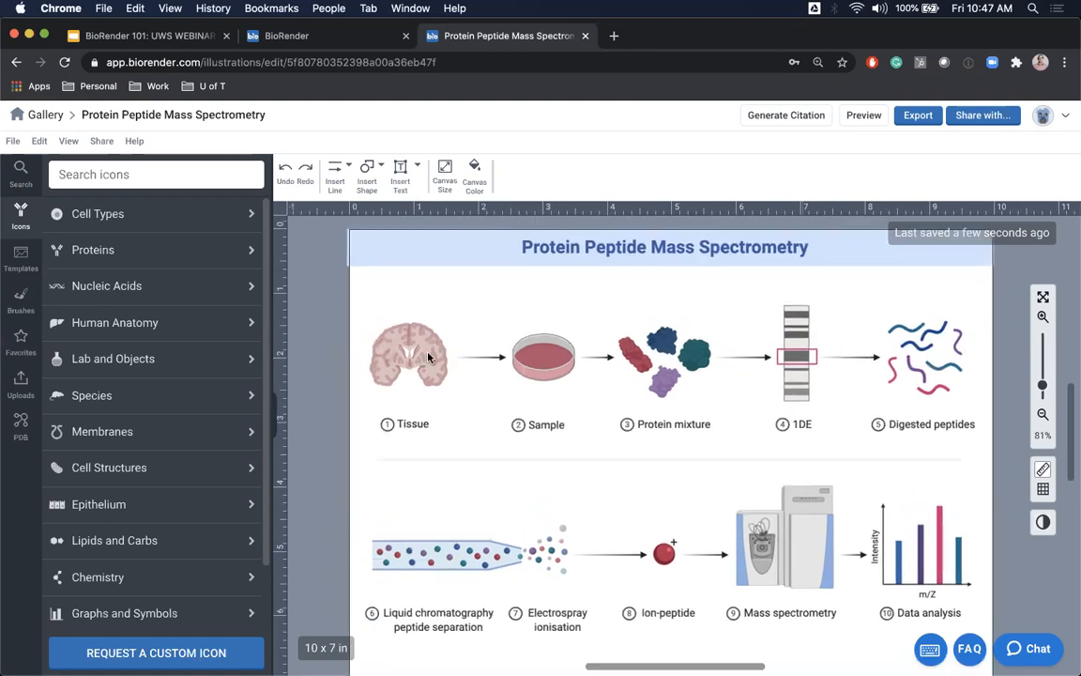
{"action": "left_click", "coordinate": [415, 362]}
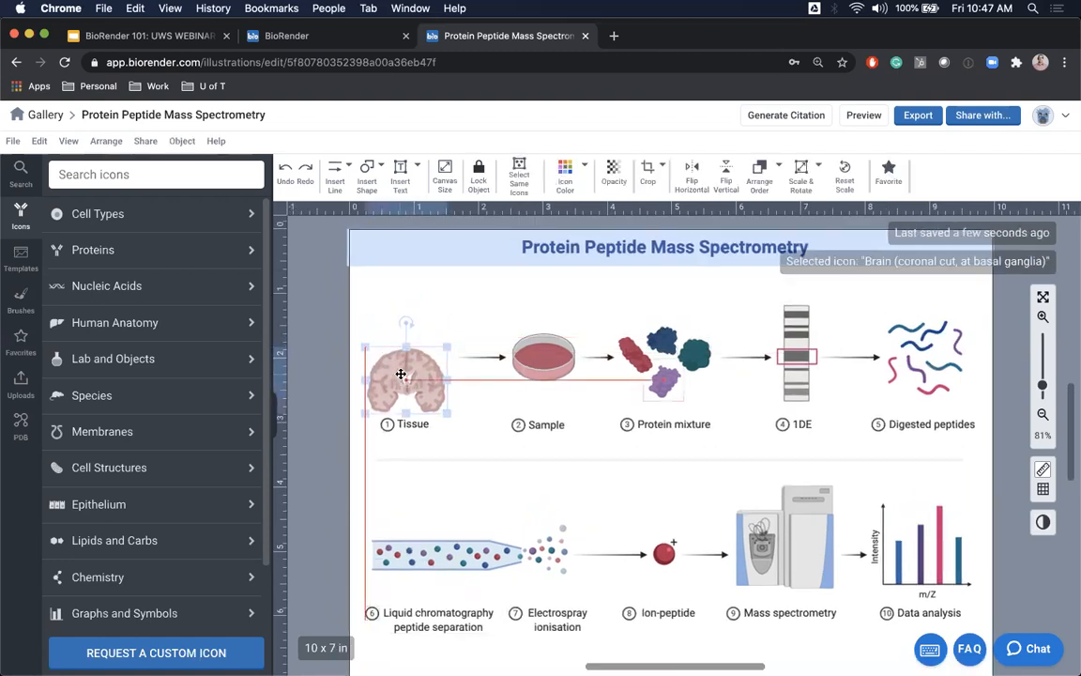
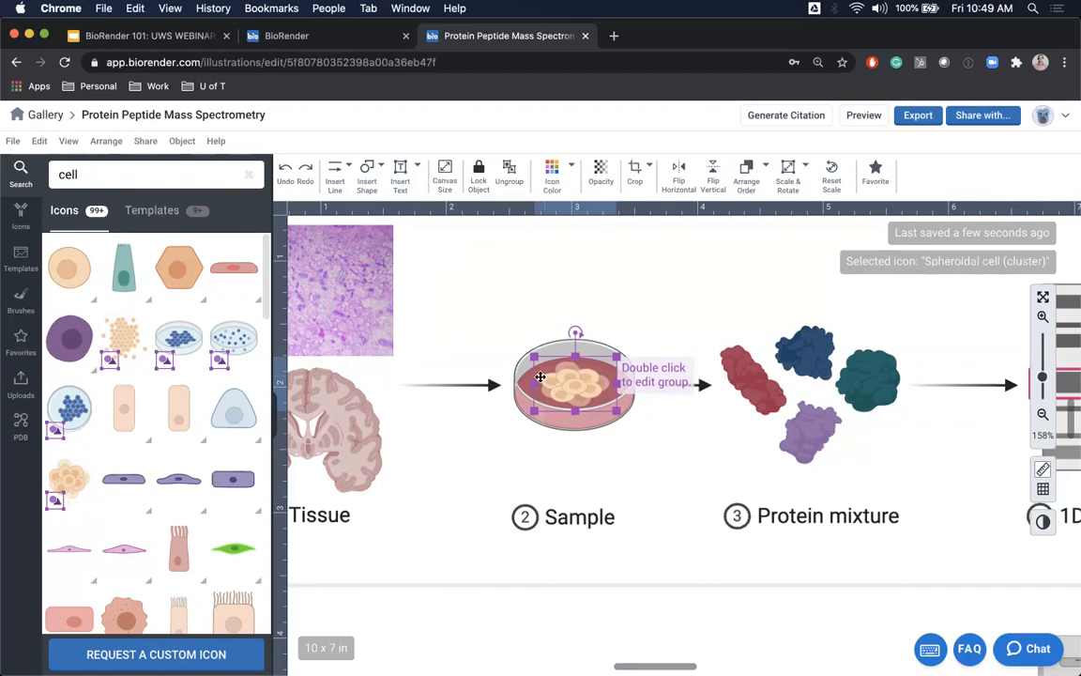
Step: Recolor the spheroidal cell cluster in the petri dish blue-purple
{"action": "left_click", "coordinate": [574, 259]}
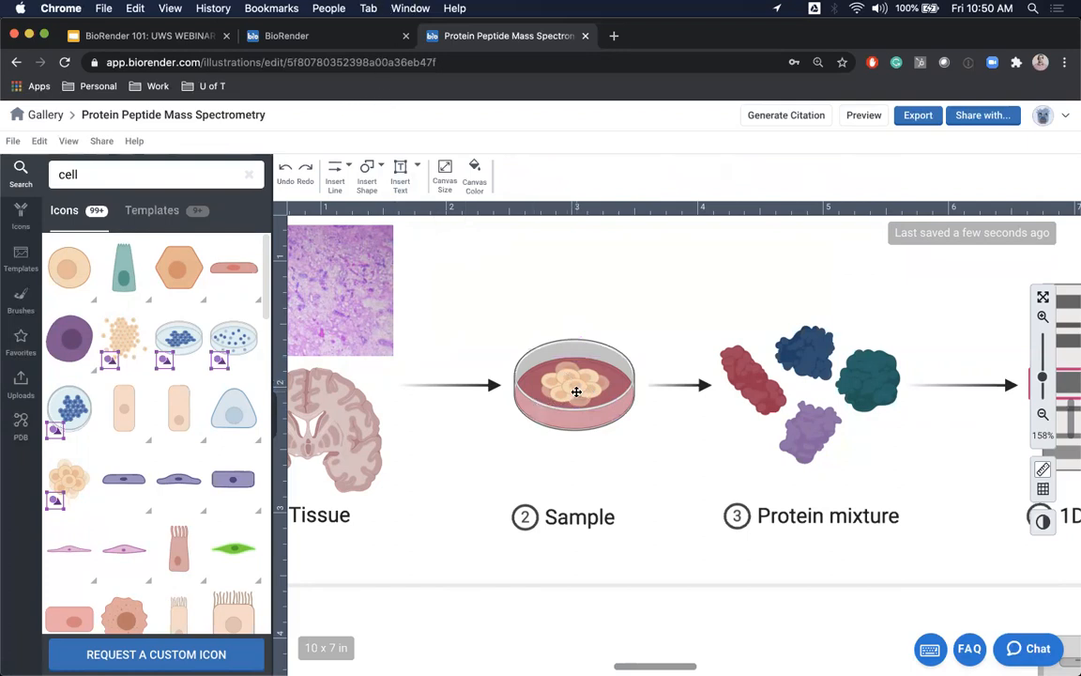
{"action": "left_click", "coordinate": [576, 392]}
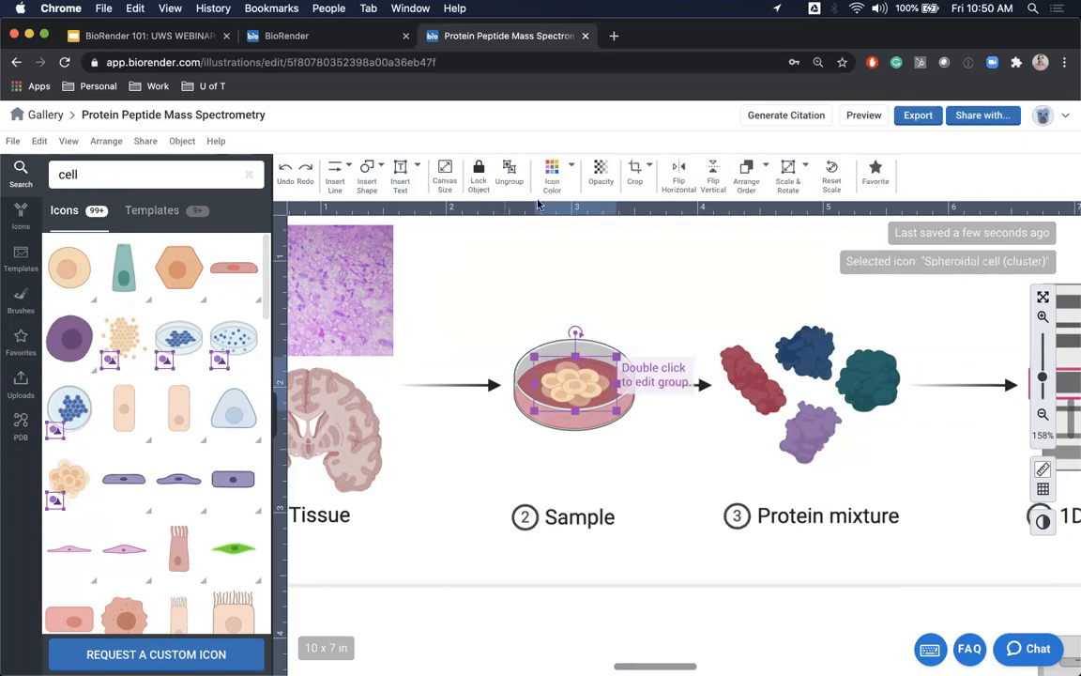
{"action": "left_click", "coordinate": [552, 174]}
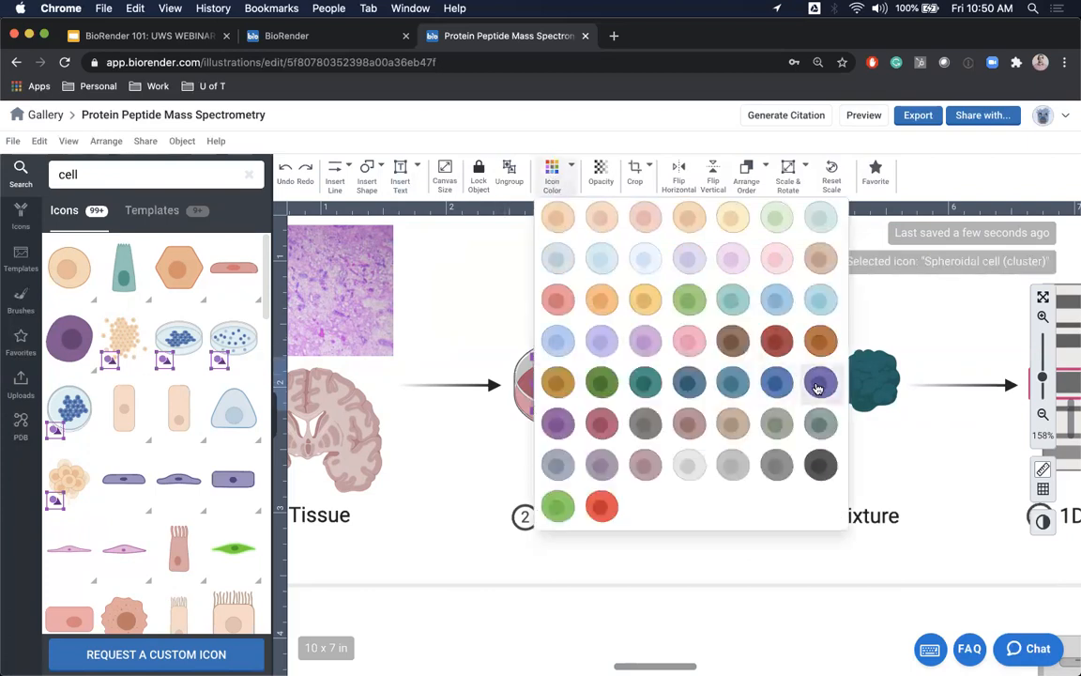
{"action": "left_click", "coordinate": [820, 381]}
{"action": "left_click", "coordinate": [639, 251]}
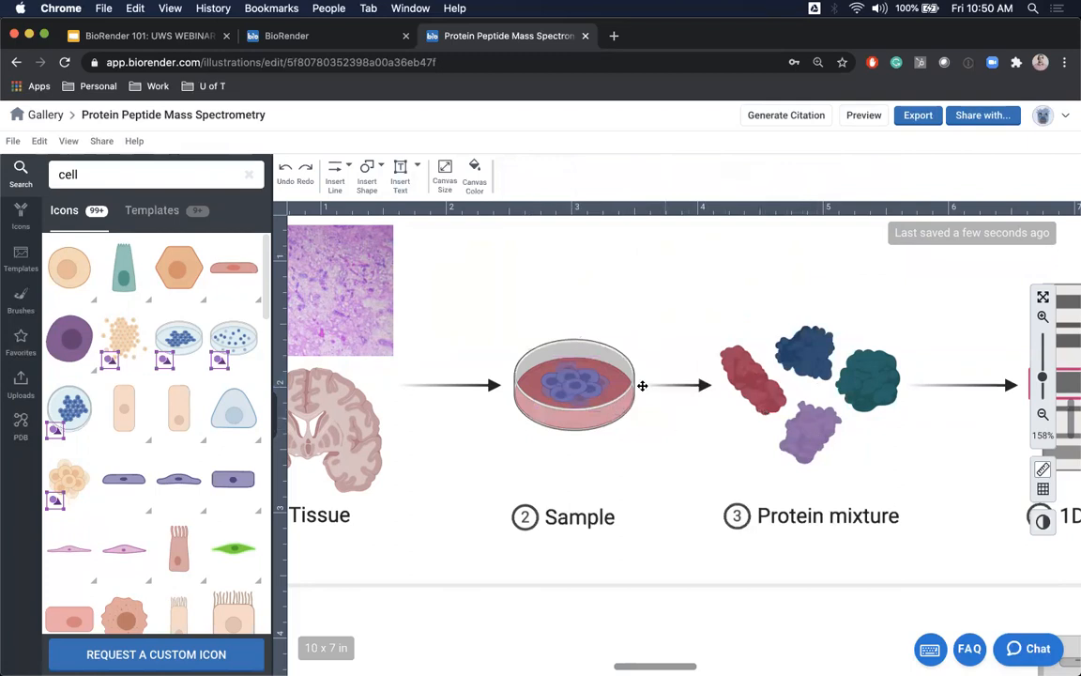
Step: Select the cell cluster in the petri dish and view the canvas in grayscale to check its contrast
{"action": "left_click", "coordinate": [586, 380]}
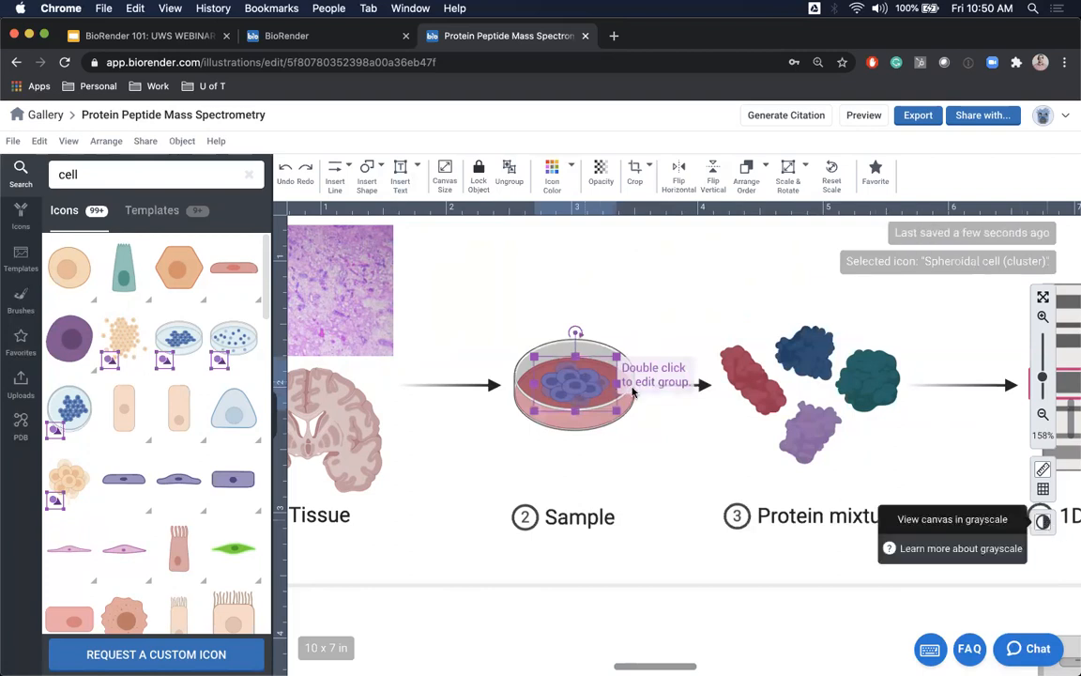
{"action": "left_click", "coordinate": [625, 467]}
{"action": "left_click", "coordinate": [567, 386]}
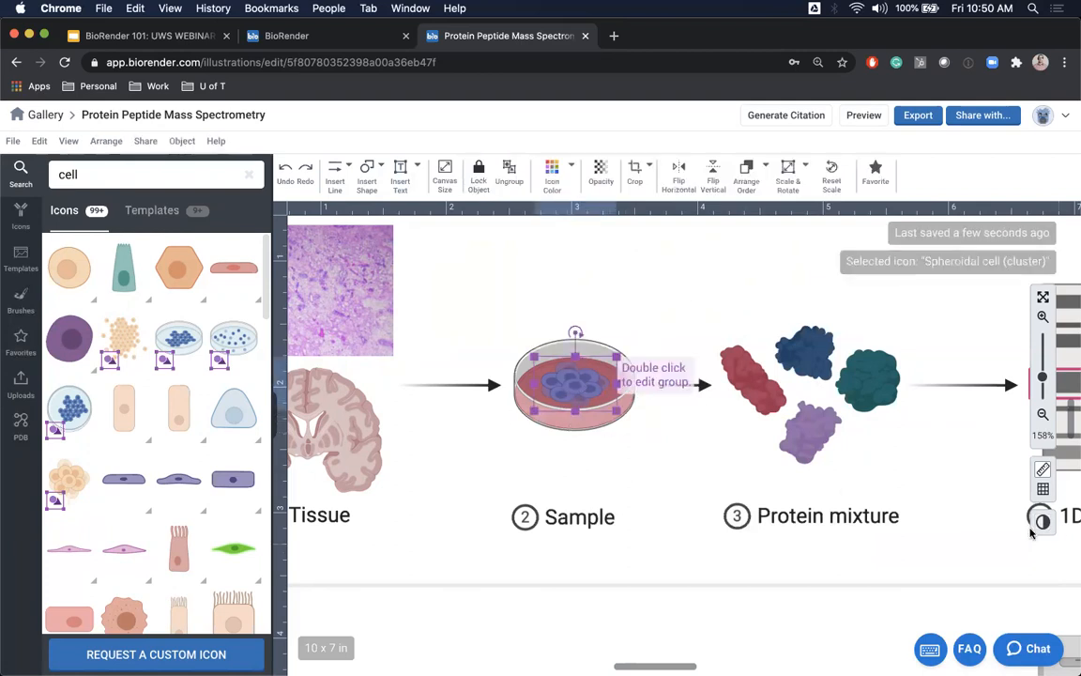
{"action": "left_click", "coordinate": [1043, 523]}
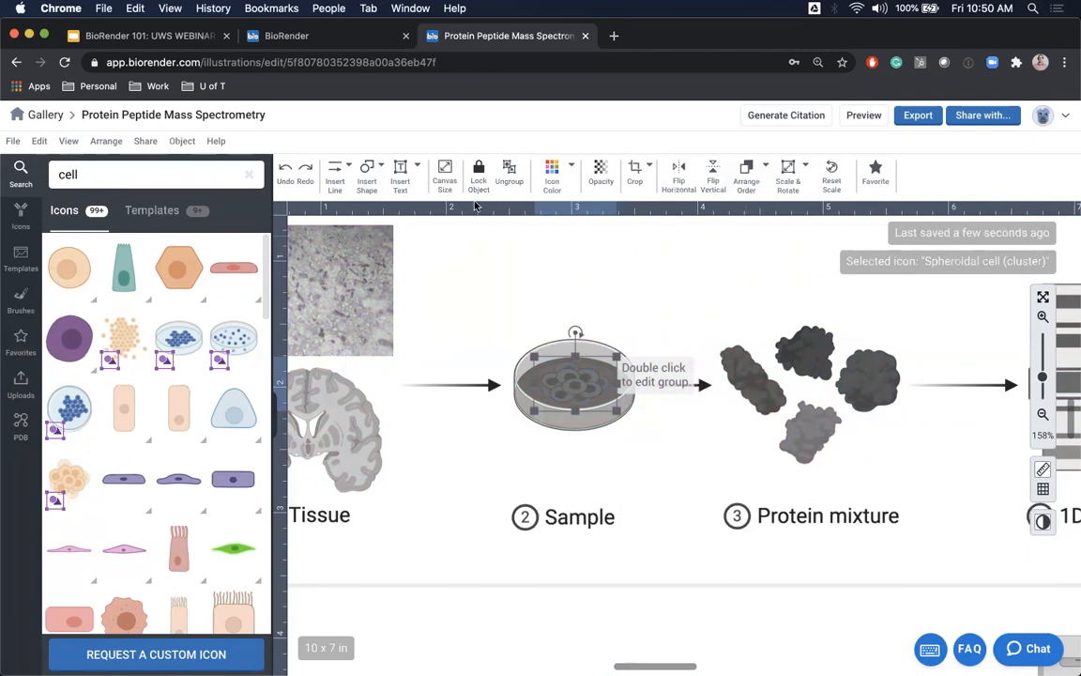
Step: Recolor the petri dish's cell cluster light peach and switch the canvas back to full color
{"action": "left_click", "coordinate": [552, 173]}
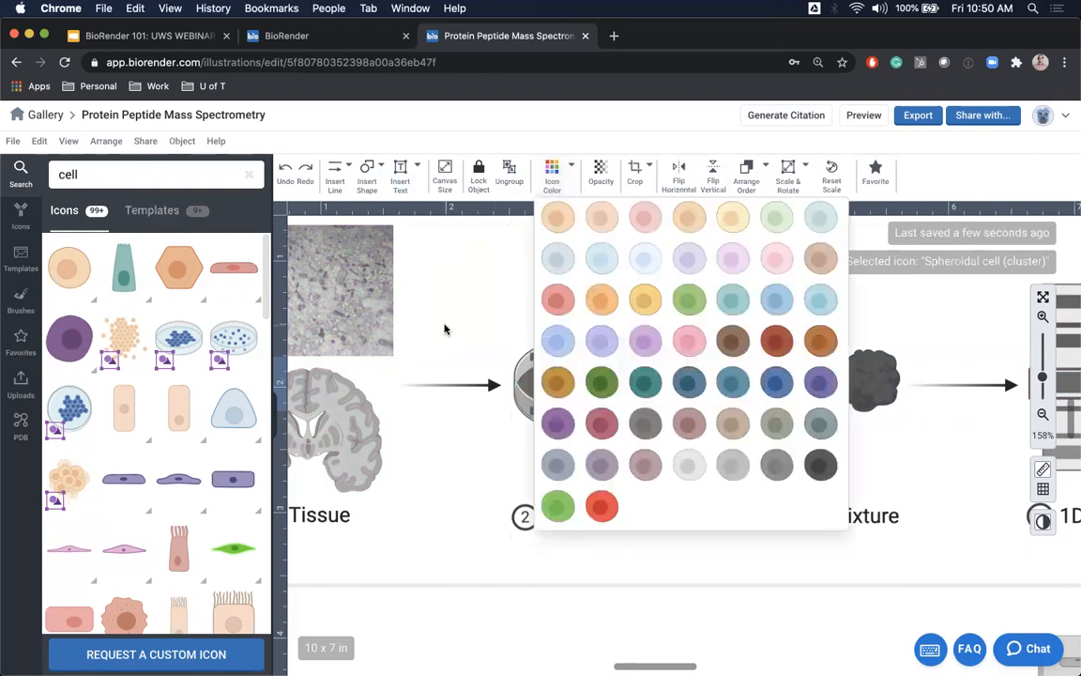
{"action": "scroll", "coordinate": [445, 329], "scroll_direction": "right", "scroll_amount": 3}
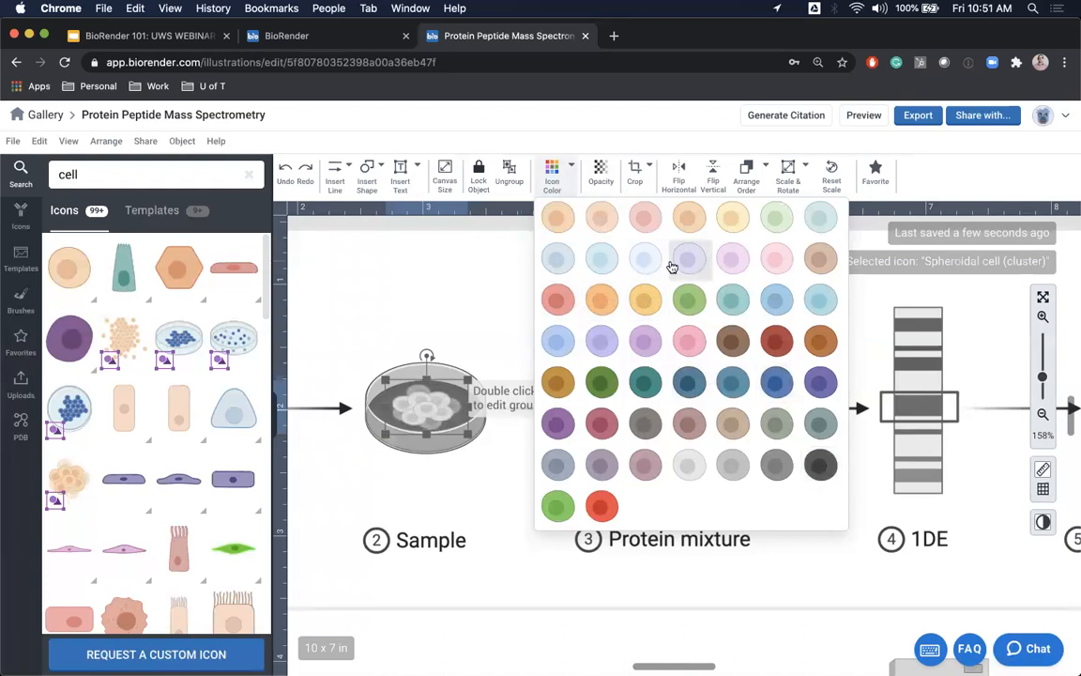
{"action": "left_click", "coordinate": [558, 226]}
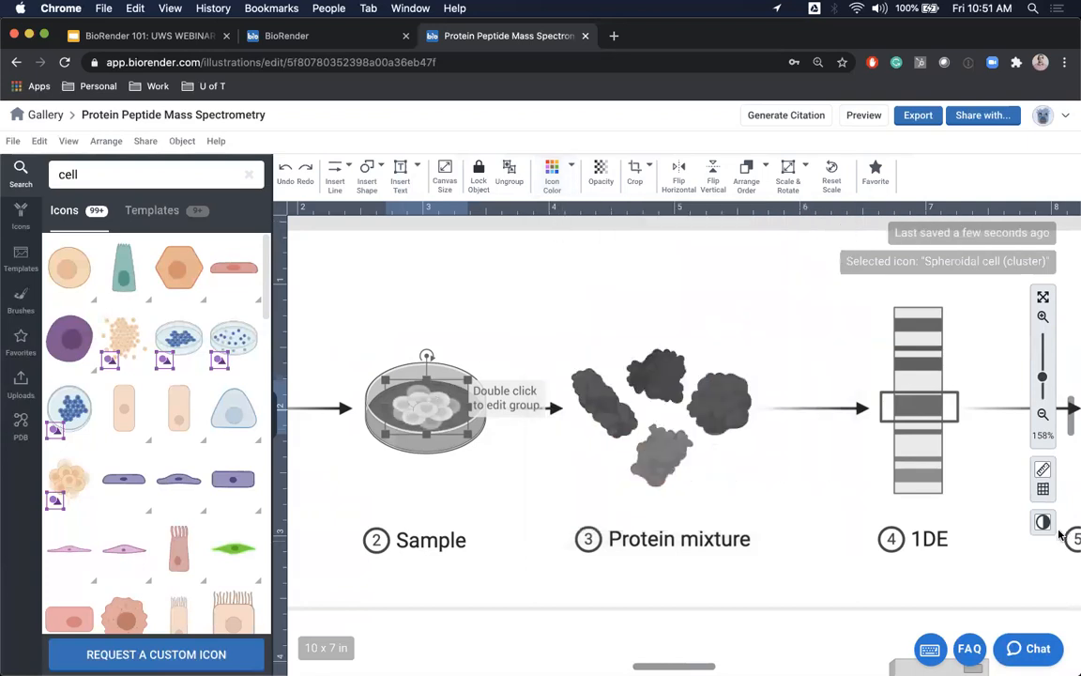
{"action": "left_click", "coordinate": [1043, 522]}
{"action": "left_click", "coordinate": [512, 497]}
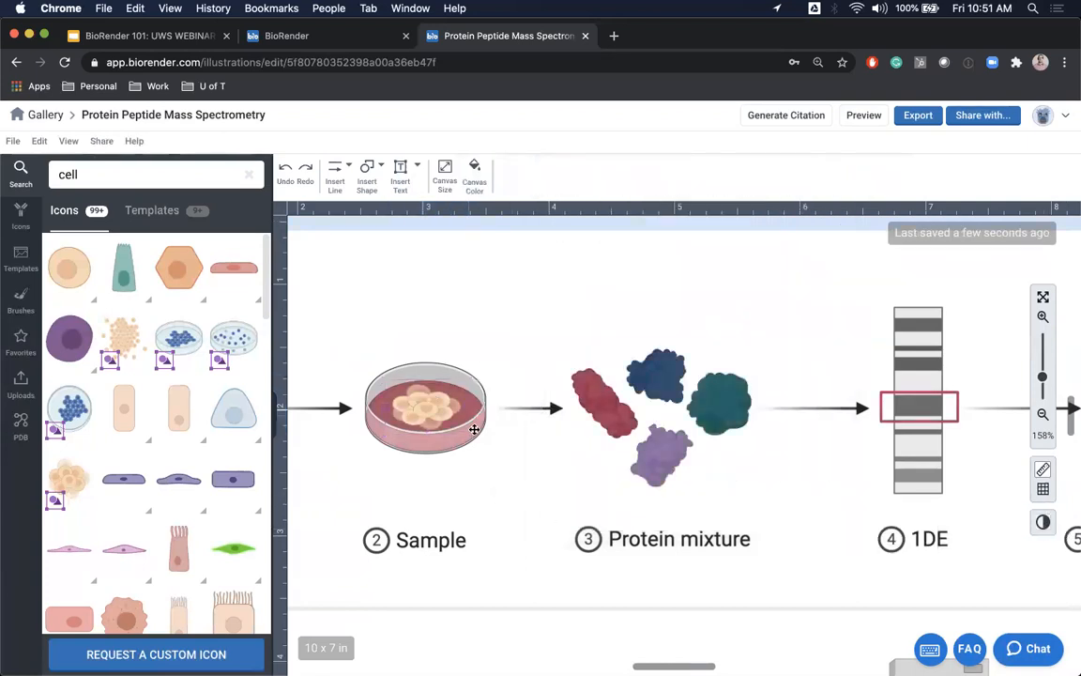
{"action": "scroll", "coordinate": [427, 441], "scroll_direction": "left", "scroll_amount": 1}
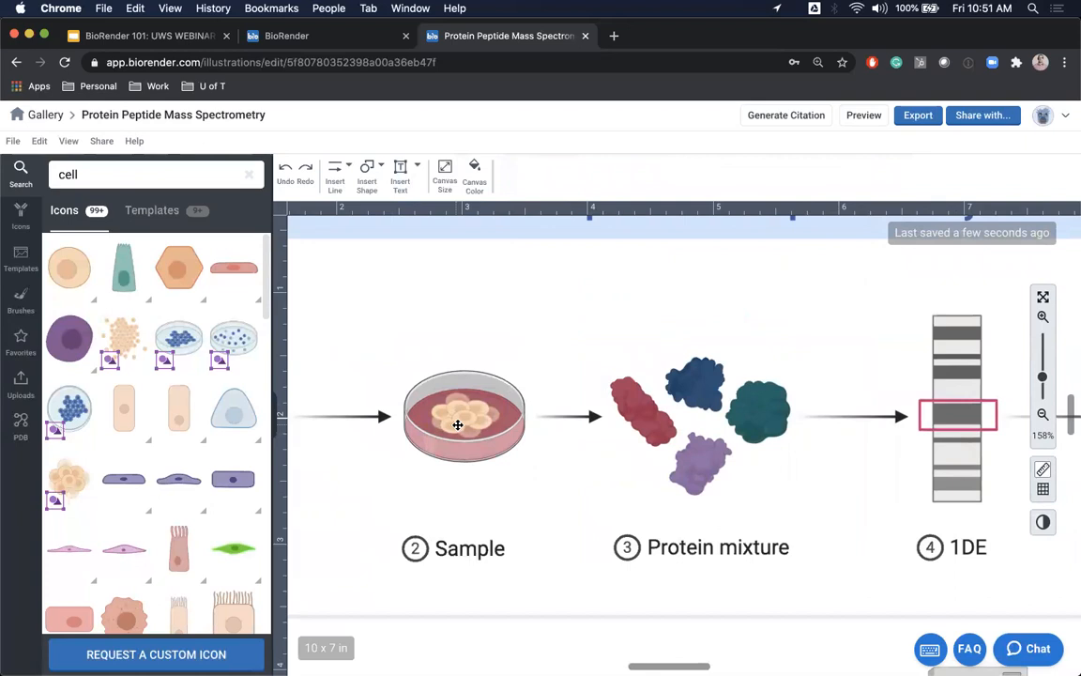
{"action": "left_click", "coordinate": [1043, 414]}
{"action": "left_click", "coordinate": [1042, 414]}
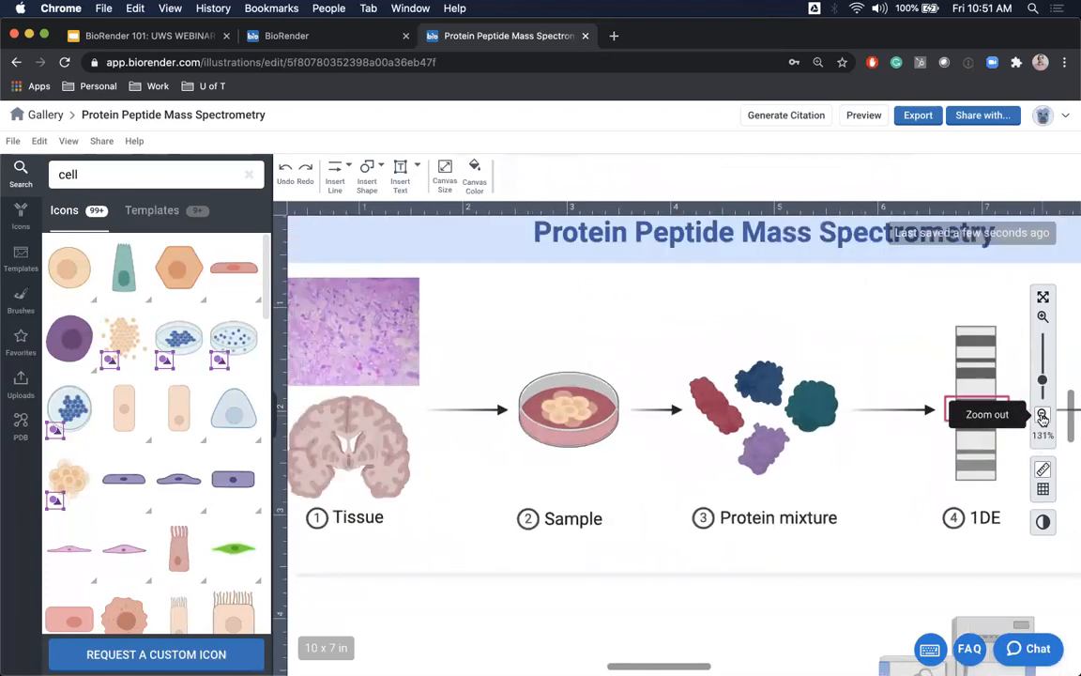
Step: Replace the bar chart above the Data analysis label with the uploaded Lung Necropsy Score graph
{"action": "left_click", "coordinate": [1043, 414]}
{"action": "scroll", "coordinate": [848, 491], "scroll_direction": "down", "scroll_amount": 5}
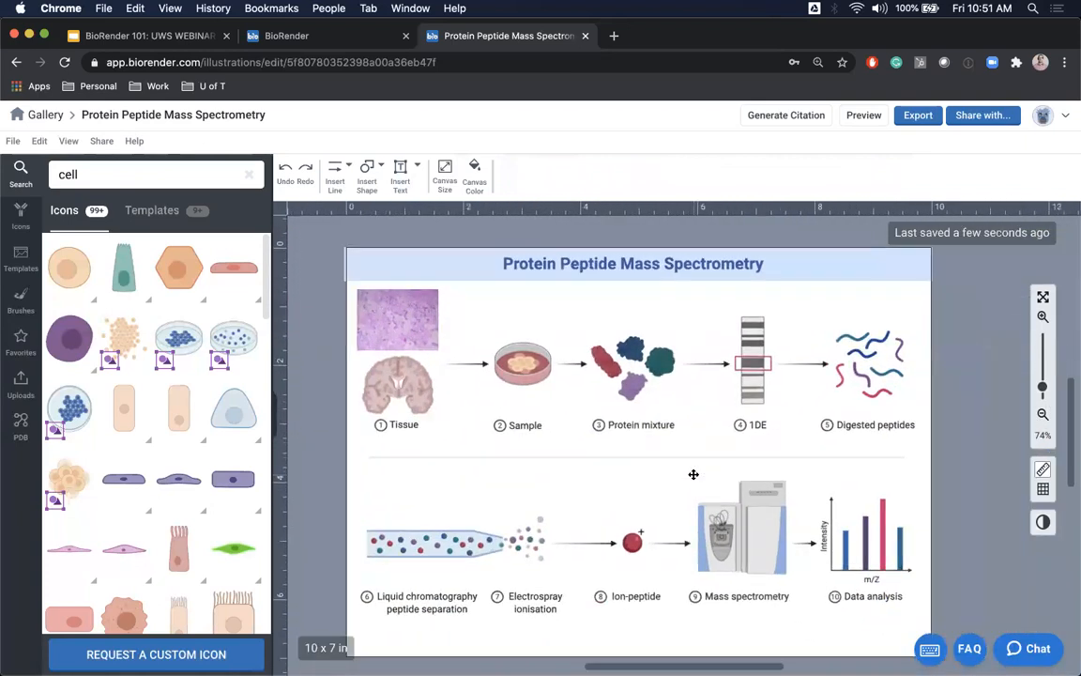
{"action": "left_click", "coordinate": [848, 490]}
{"action": "key", "text": "Delete"}
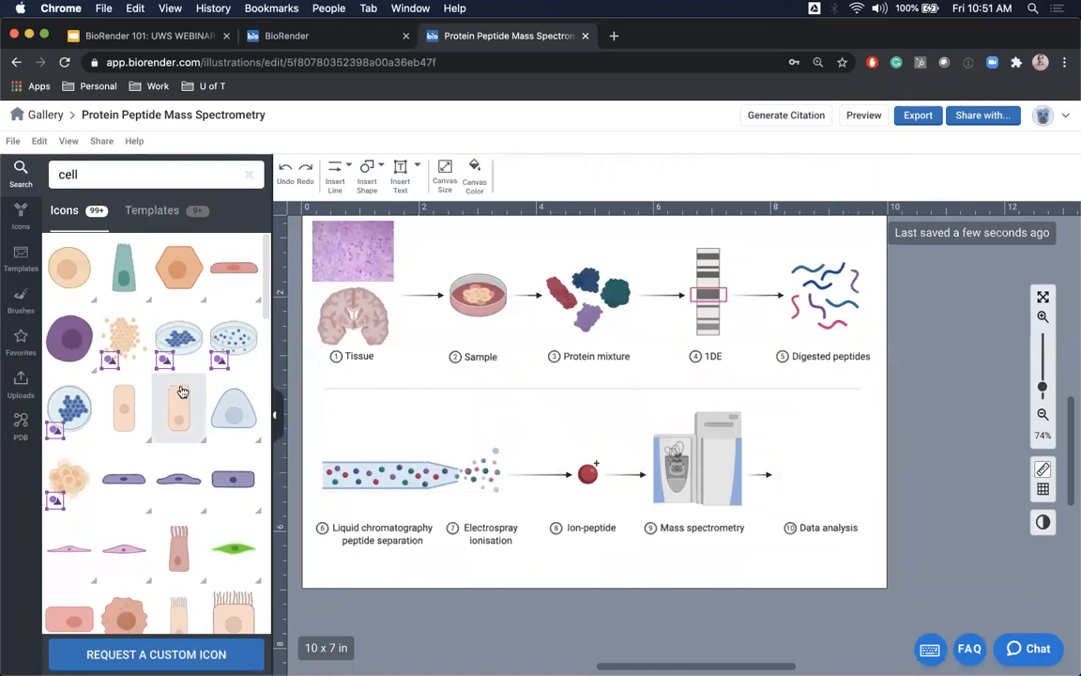
{"action": "left_click", "coordinate": [20, 382]}
{"action": "mouse_move", "coordinate": [190, 406]}
{"action": "left_click_drag", "start_coordinate": [191, 405], "coordinate": [822, 461]}
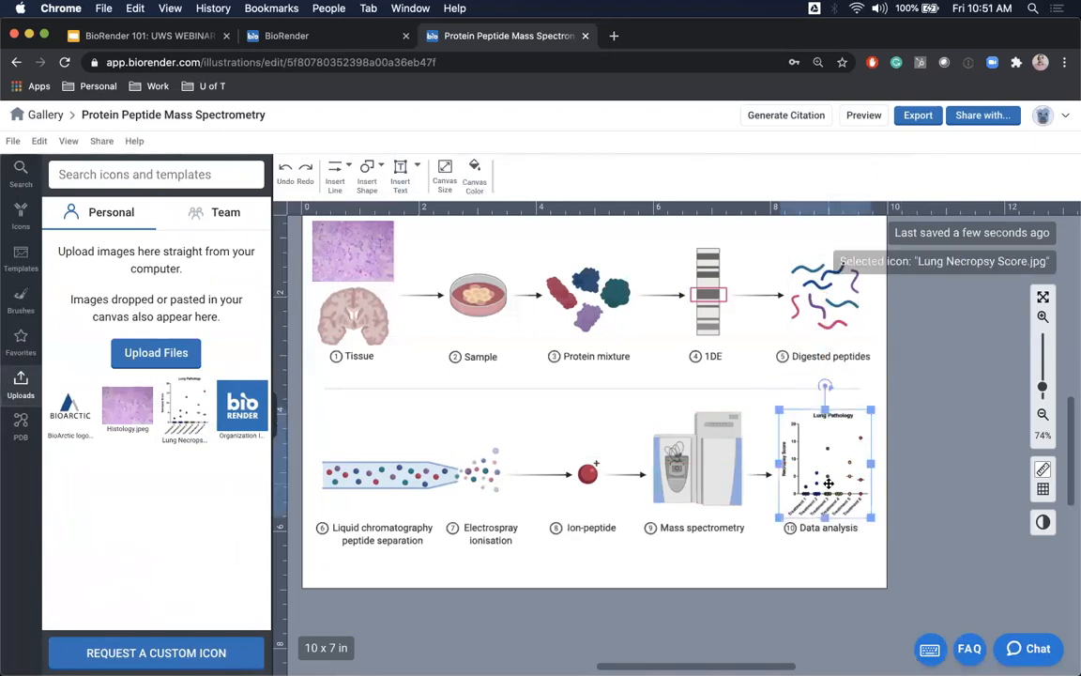
Step: Enlarge the Lung Pathology graph and try to recolor the Sample label with a color sampled from it
{"action": "left_click_drag", "start_coordinate": [777, 409], "coordinate": [621, 223]}
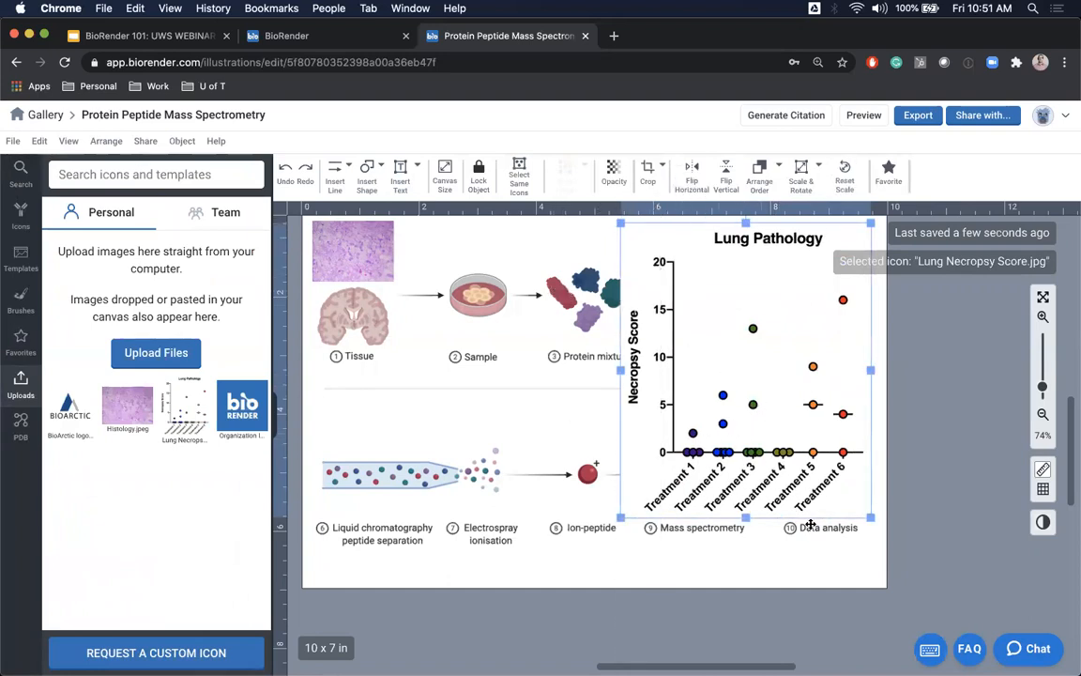
{"action": "left_click", "coordinate": [465, 358]}
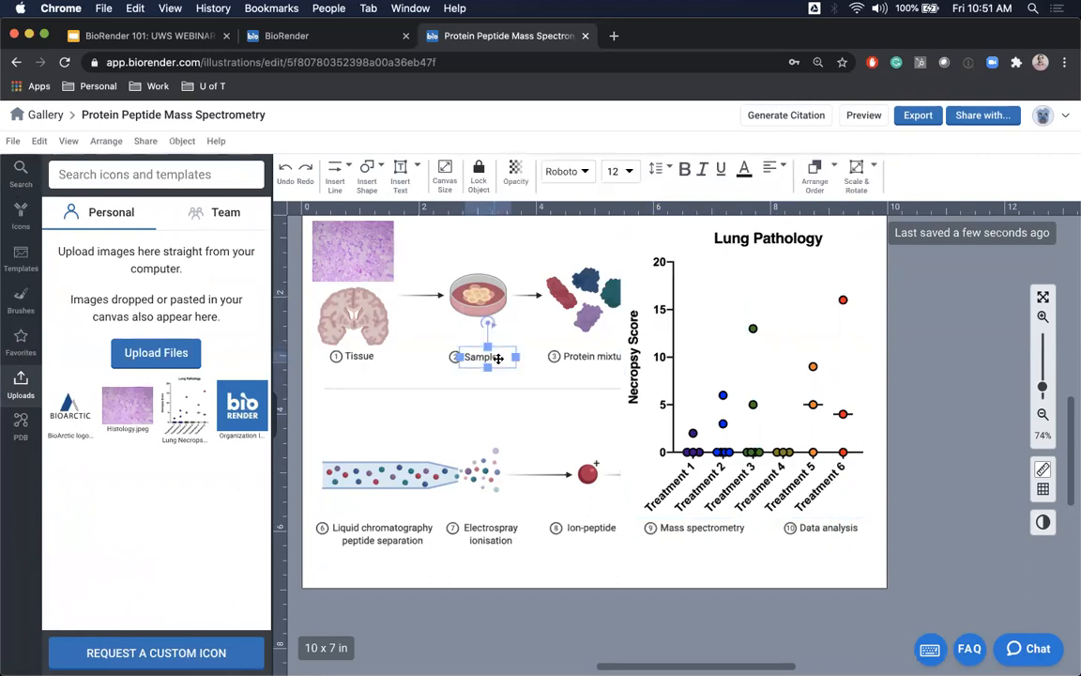
{"action": "left_click", "coordinate": [744, 169]}
{"action": "left_click", "coordinate": [796, 219]}
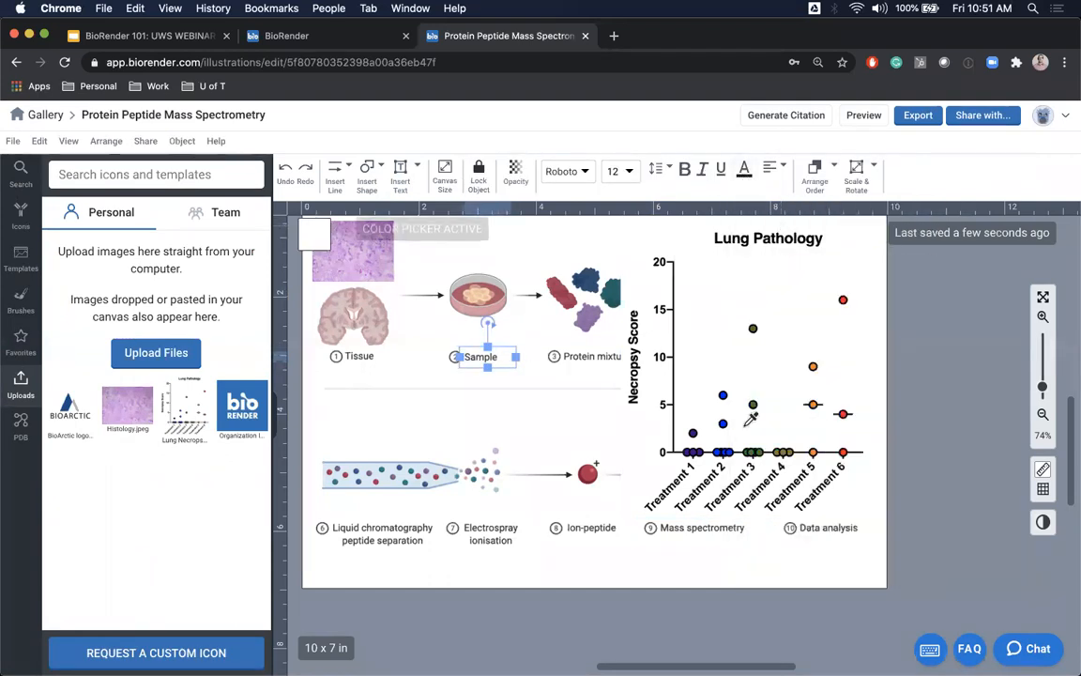
{"action": "left_click", "coordinate": [753, 399]}
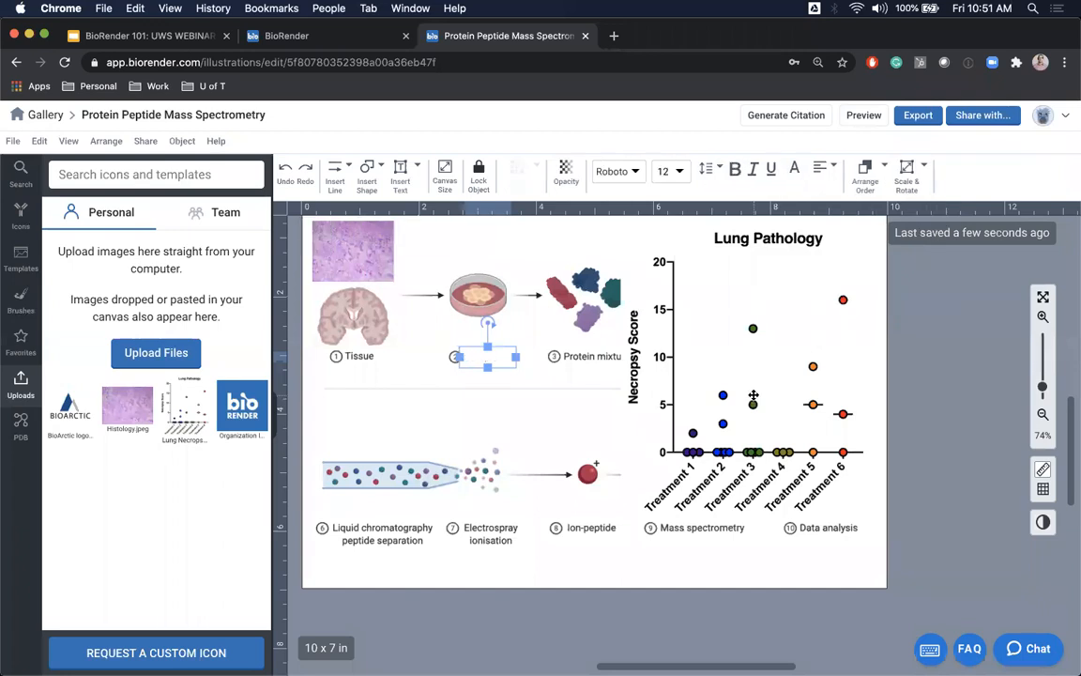
{"action": "left_click", "coordinate": [753, 399]}
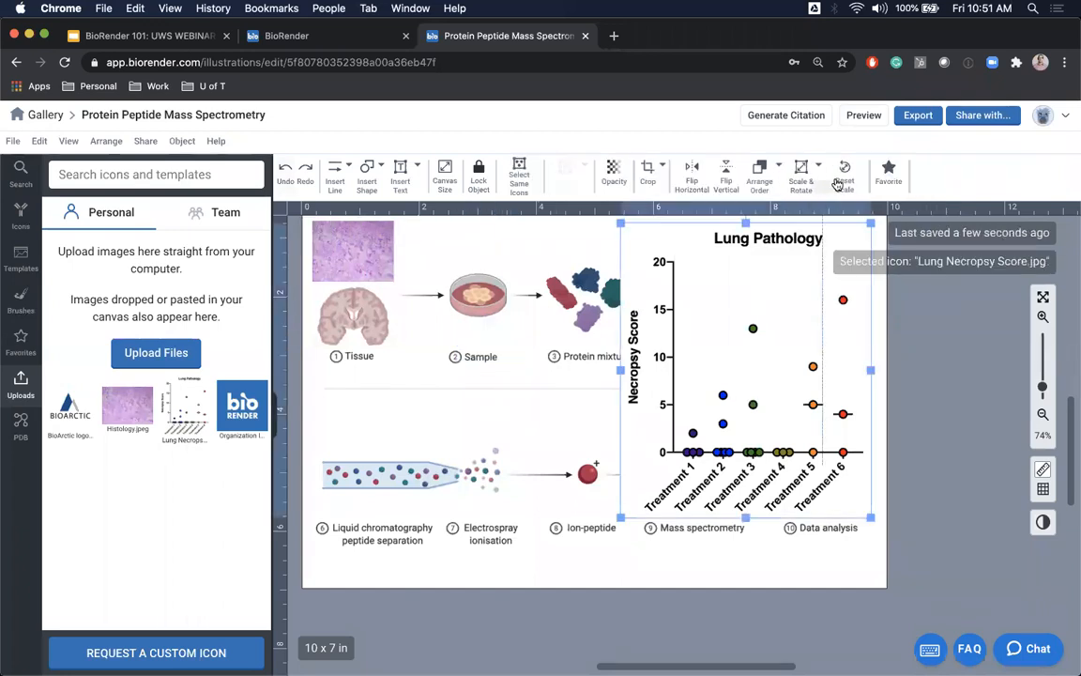
Step: Recolor the Sample label with the green sampled from a Treatment 3 data point in the graph
{"action": "left_click", "coordinate": [494, 355]}
{"action": "left_click", "coordinate": [745, 169]}
{"action": "left_click", "coordinate": [786, 218]}
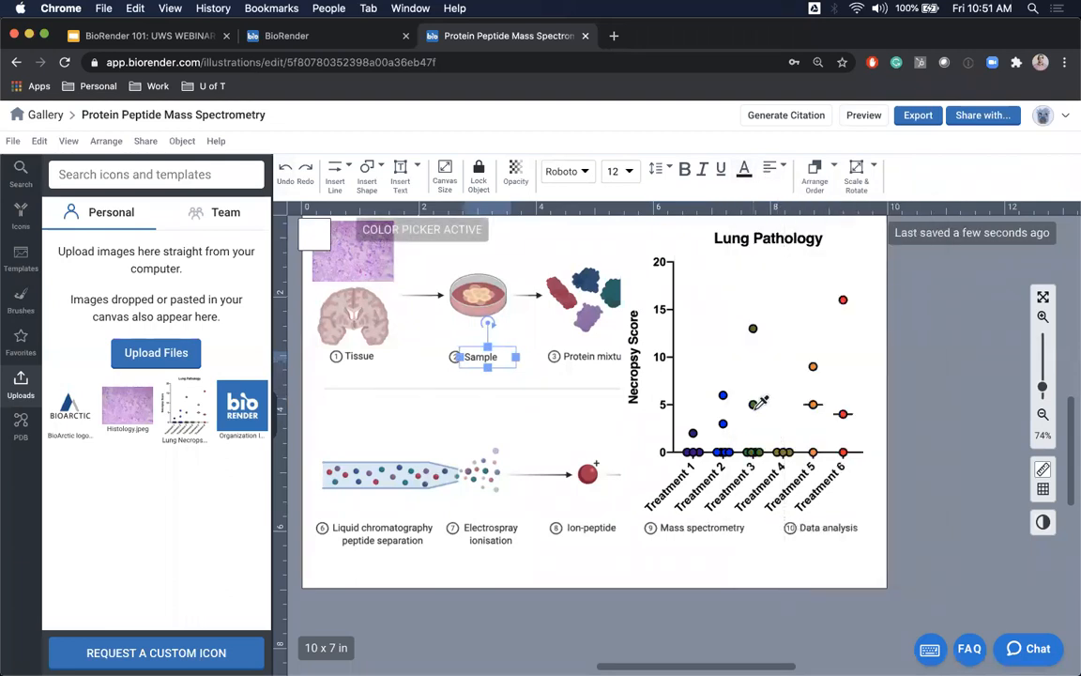
{"action": "left_click", "coordinate": [758, 402]}
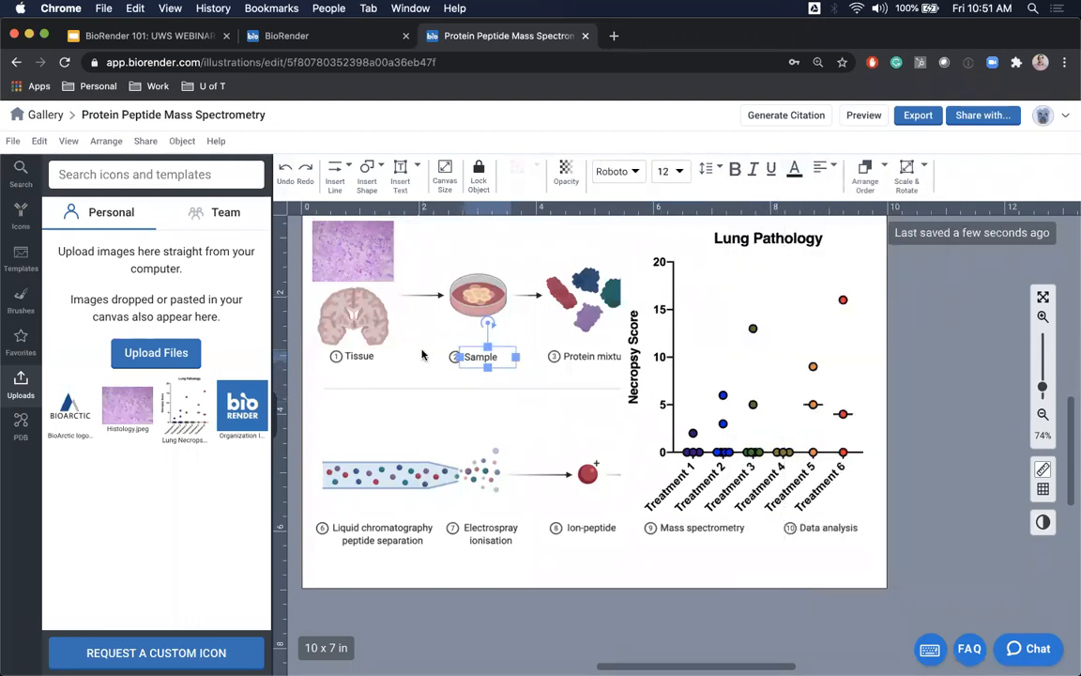
{"action": "left_click", "coordinate": [492, 347]}
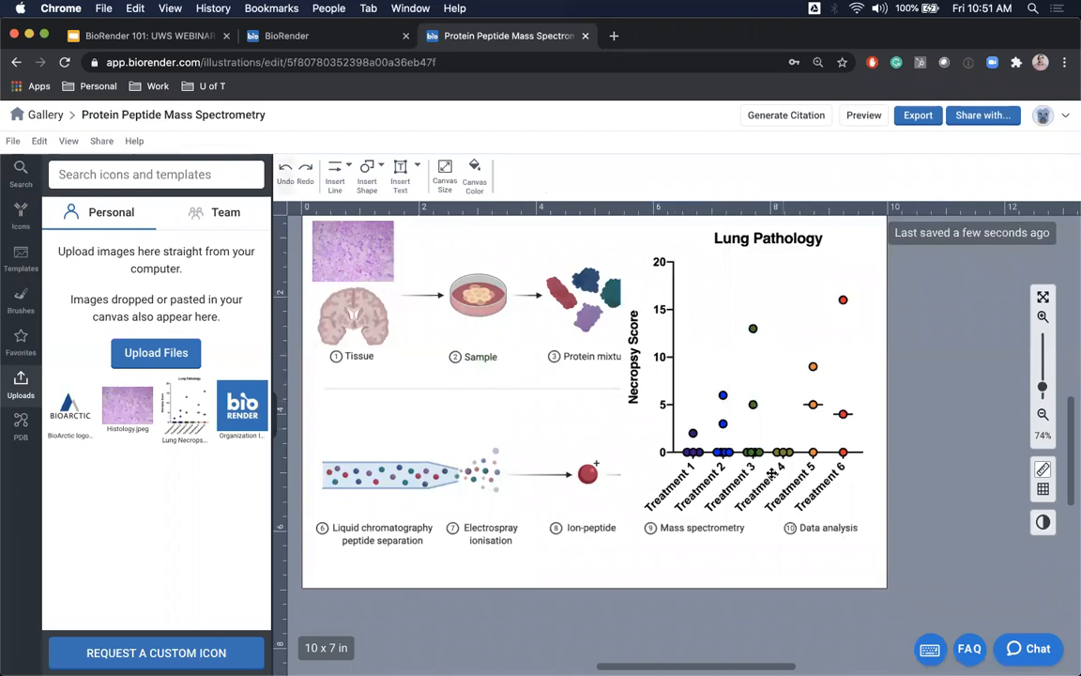
Step: Shrink the Lung Pathology graph to fit above the Data analysis label, beside the mass spectrometry arrow
{"action": "left_click", "coordinate": [771, 474]}
{"action": "left_click_drag", "start_coordinate": [705, 291], "coordinate": [789, 404]}
{"action": "left_click_drag", "start_coordinate": [828, 478], "coordinate": [824, 477]}
{"action": "left_click", "coordinate": [909, 500]}
{"action": "scroll", "coordinate": [591, 530], "scroll_direction": "up", "scroll_amount": 1}
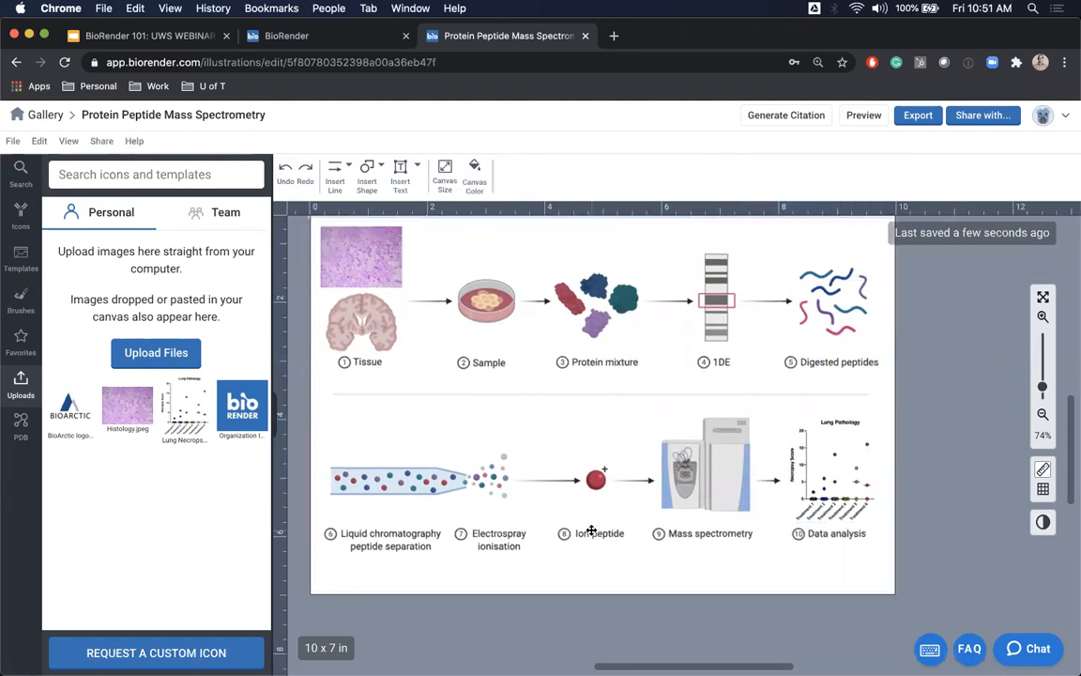
{"action": "scroll", "coordinate": [591, 530], "scroll_direction": "up", "scroll_amount": 3}
{"action": "left_click", "coordinate": [1042, 414]}
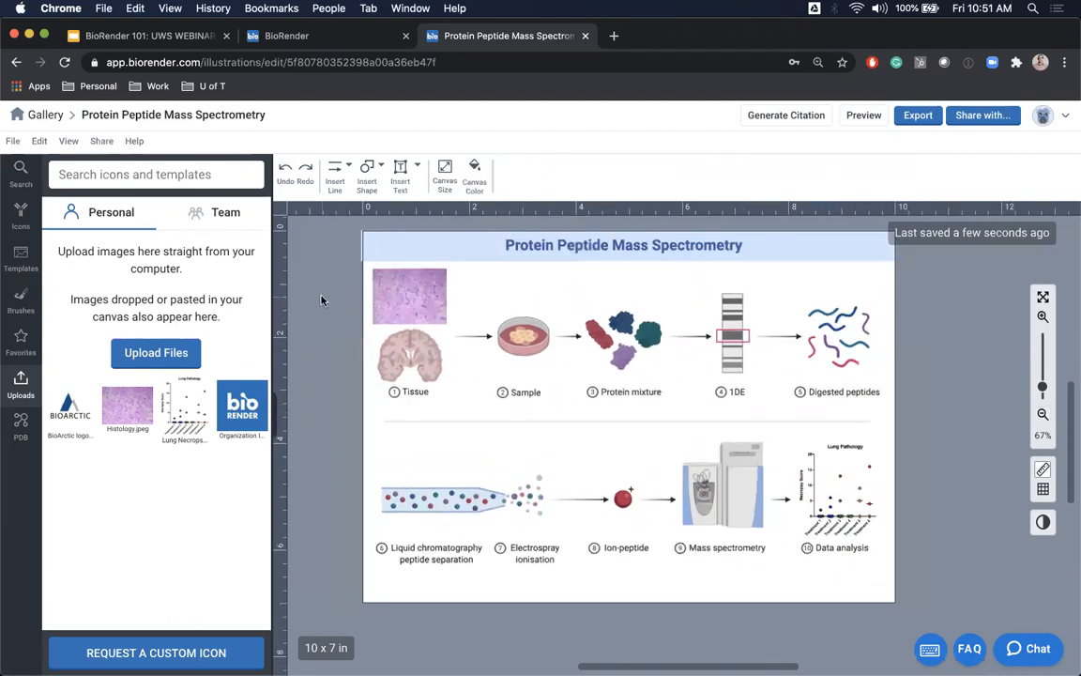
{"action": "scroll", "coordinate": [321, 301], "scroll_direction": "up", "scroll_amount": 1}
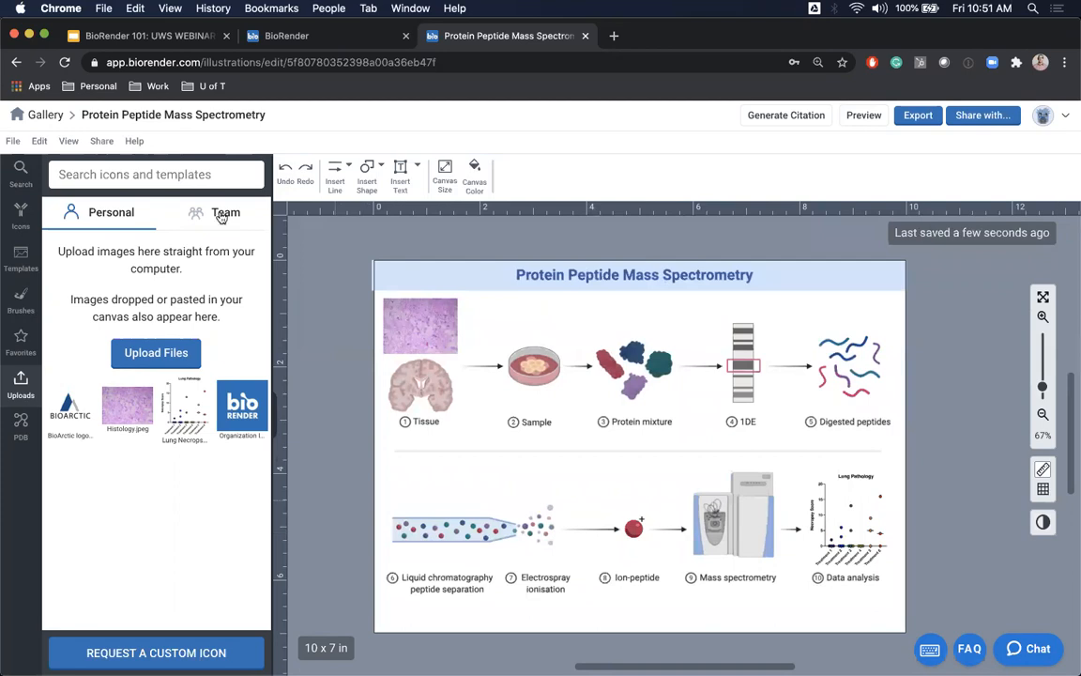
Step: Return to the gallery and open My first illustration with the whole canvas in view
{"action": "left_click", "coordinate": [48, 116]}
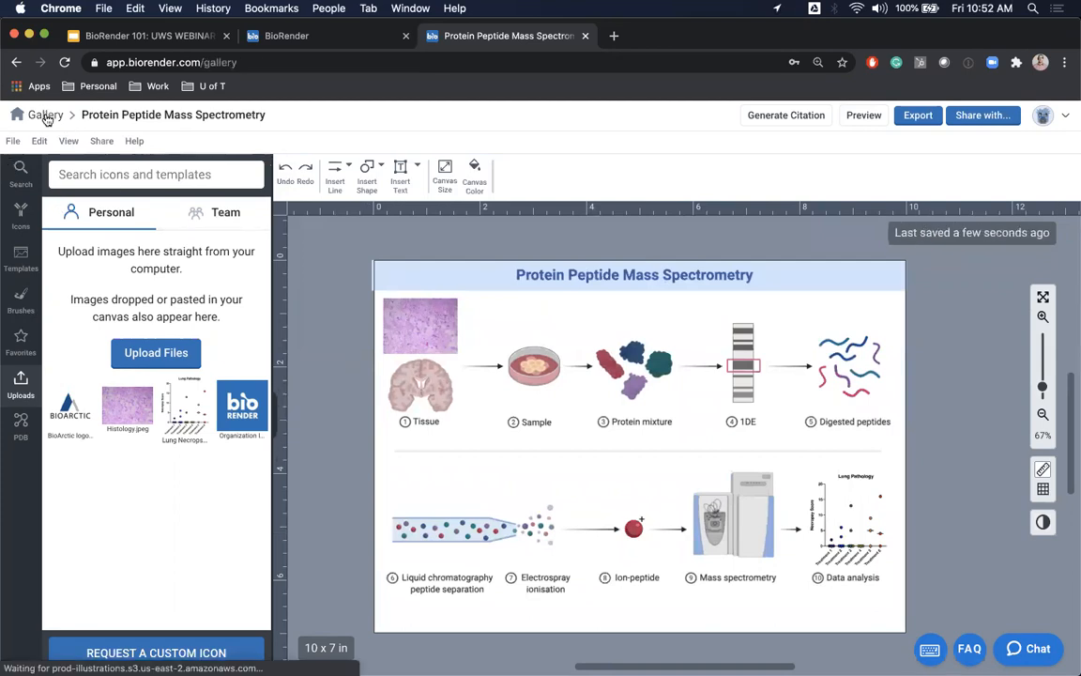
{"action": "scroll", "coordinate": [444, 508], "scroll_direction": "down", "scroll_amount": 1}
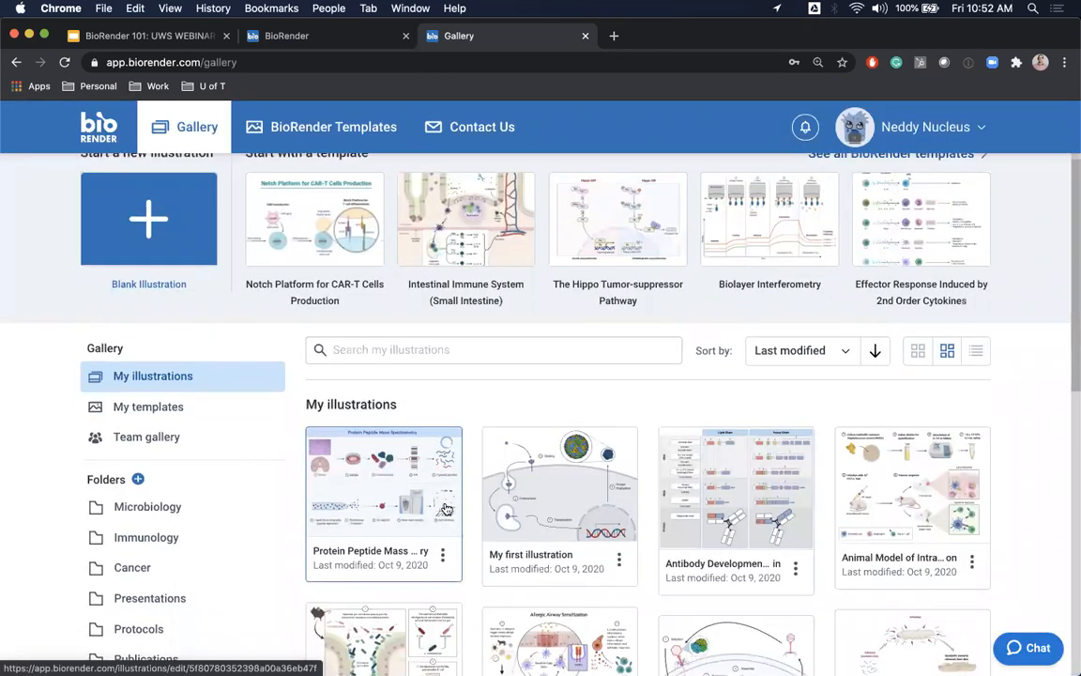
{"action": "left_click", "coordinate": [623, 471]}
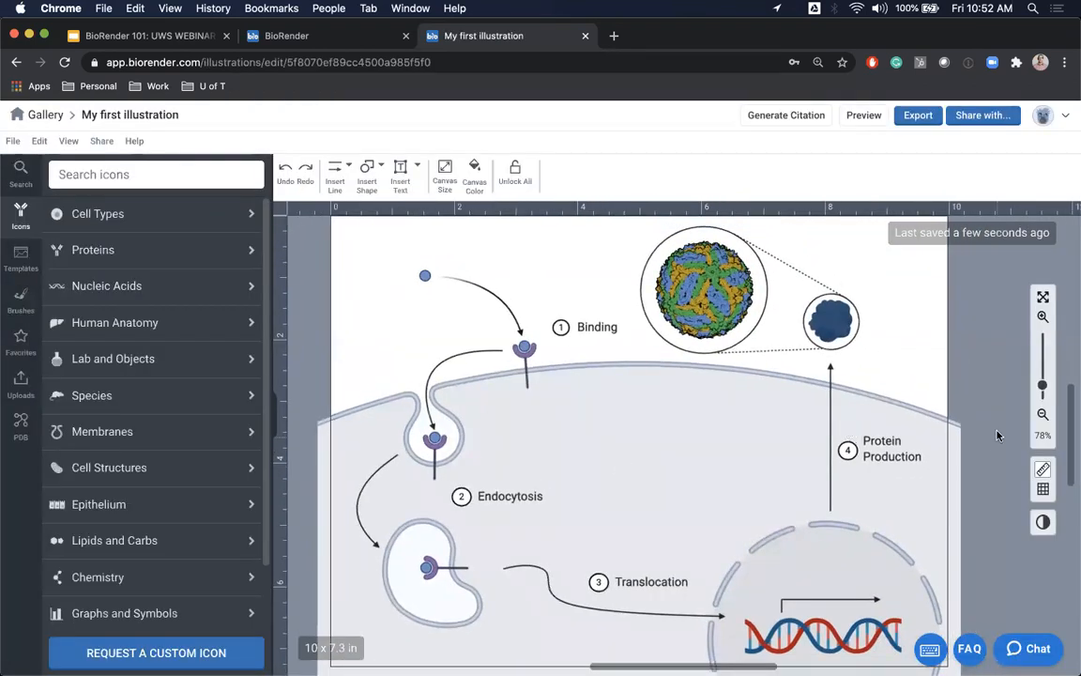
{"action": "left_click", "coordinate": [1042, 414]}
{"action": "scroll", "coordinate": [657, 500], "scroll_direction": "left", "scroll_amount": 1}
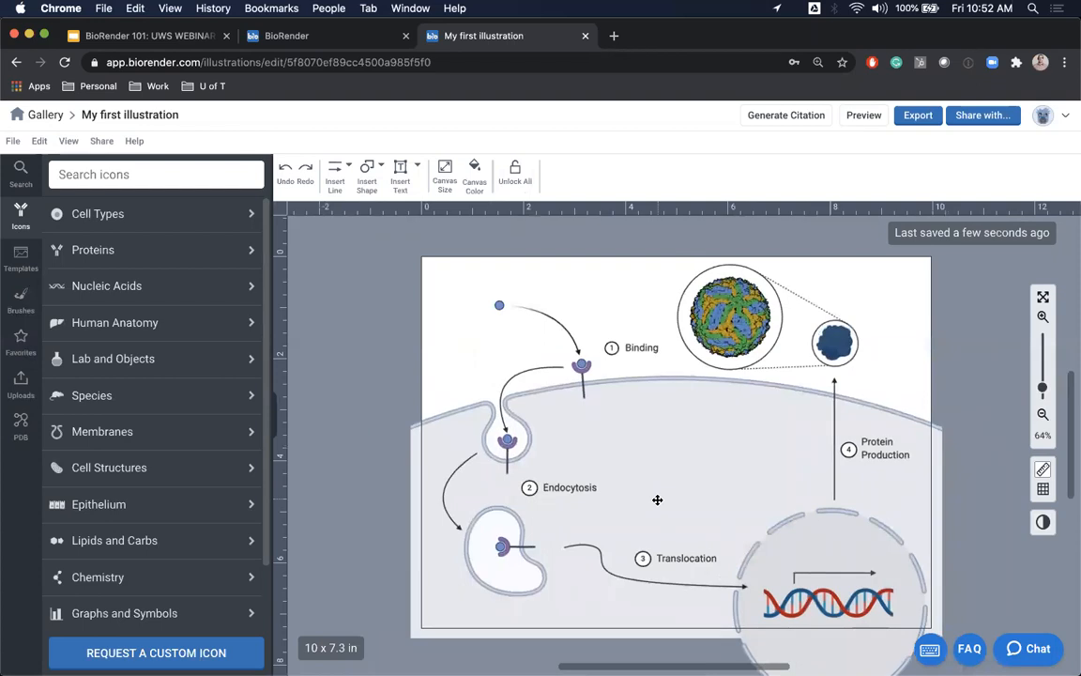
{"action": "scroll", "coordinate": [657, 501], "scroll_direction": "down", "scroll_amount": 1}
{"action": "scroll", "coordinate": [657, 500], "scroll_direction": "up", "scroll_amount": 1}
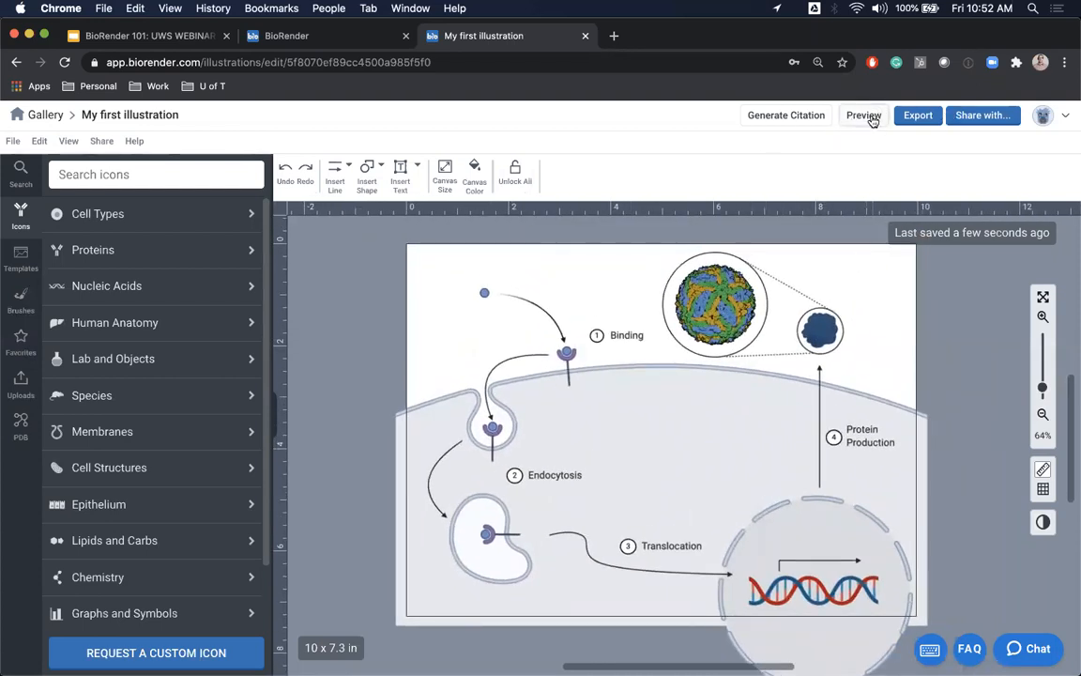
Step: Preview the illustration, and look at the email and team sharing options without sending it
{"action": "left_click", "coordinate": [871, 118]}
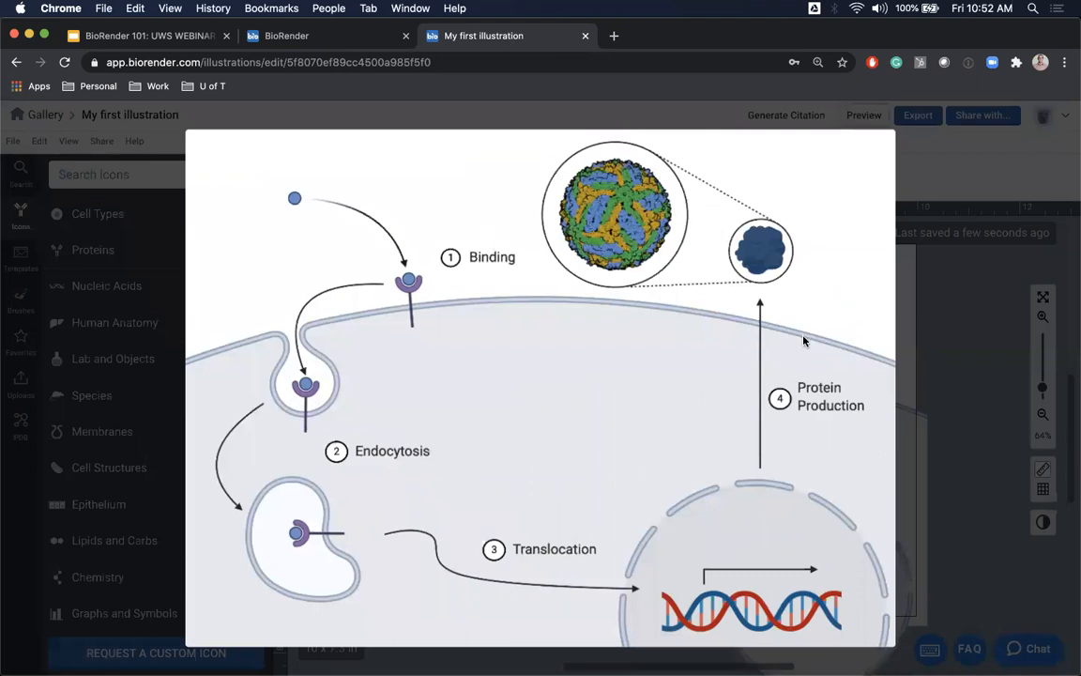
{"action": "key", "text": "Escape"}
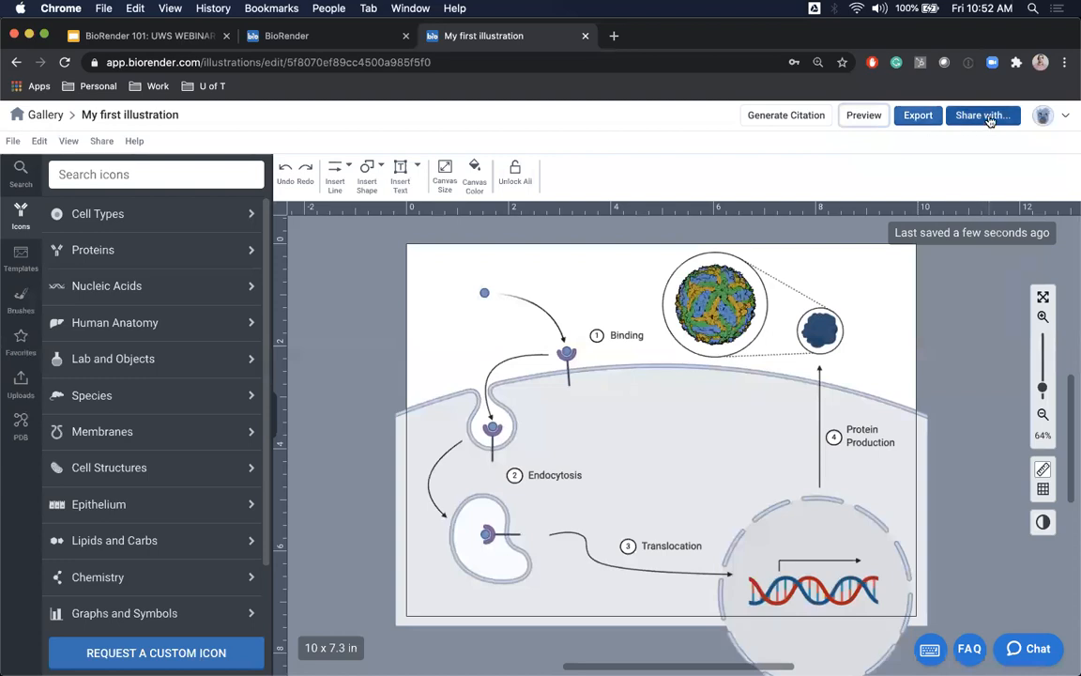
{"action": "left_click", "coordinate": [988, 116]}
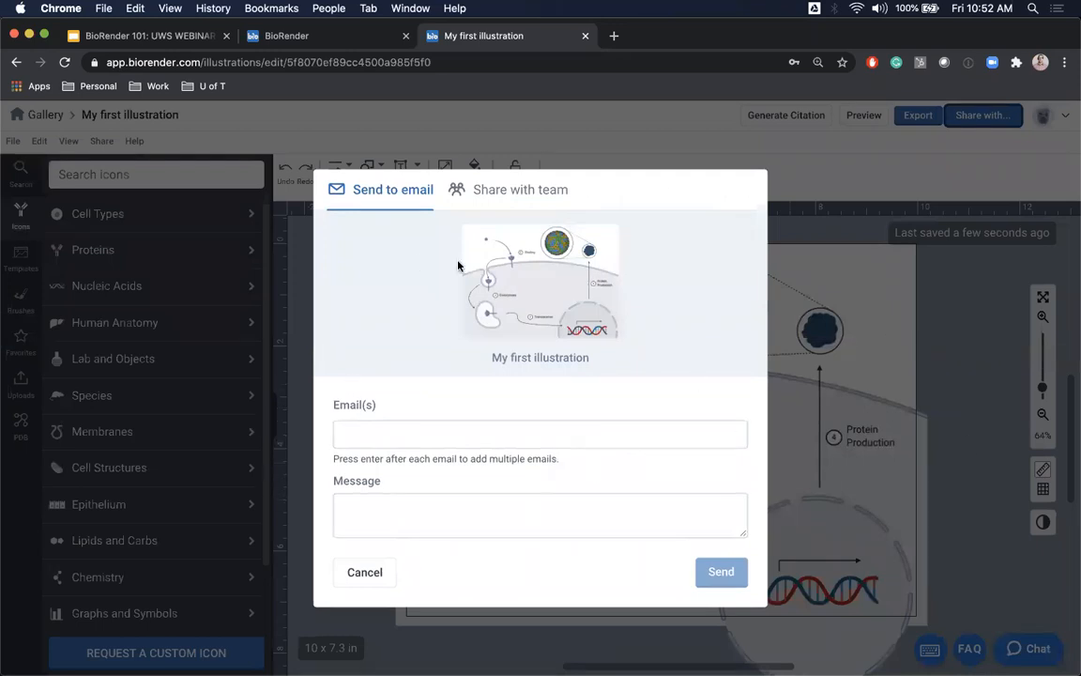
{"action": "left_click", "coordinate": [505, 191]}
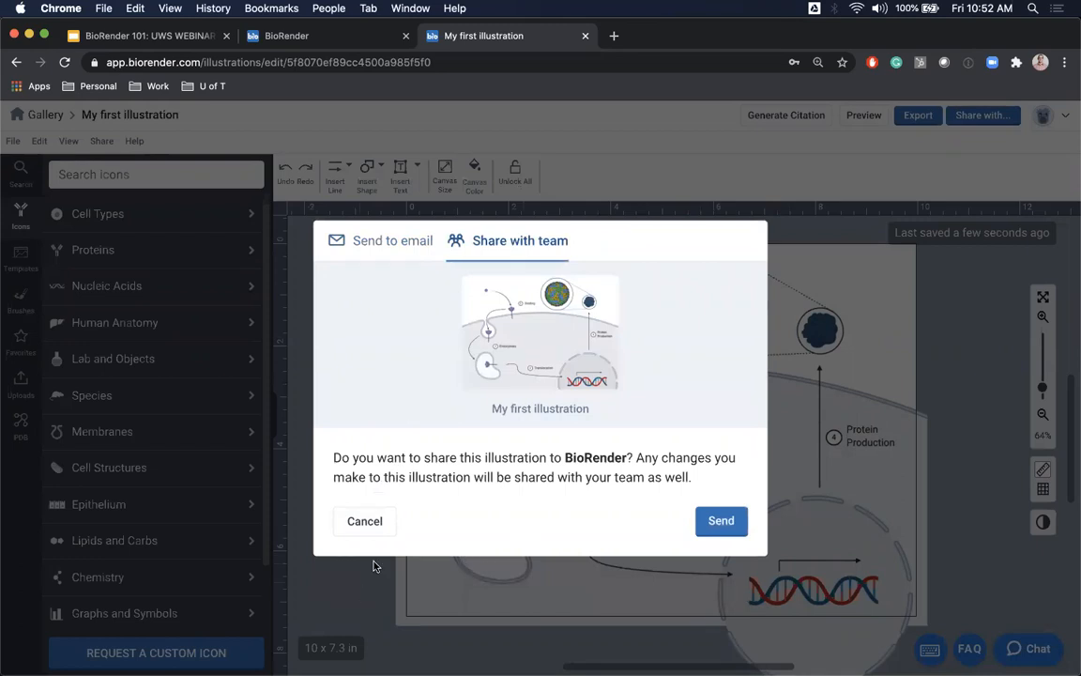
{"action": "left_click", "coordinate": [365, 521]}
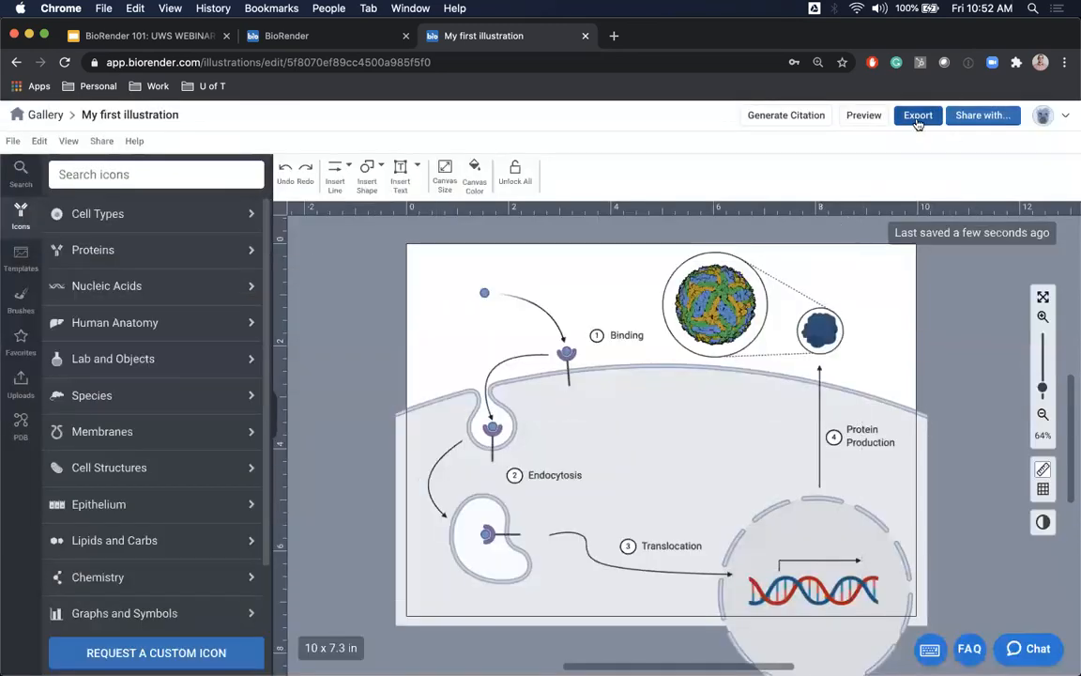
Step: Open the export settings and compare the illustration's preview in grayscale and in full color
{"action": "left_click", "coordinate": [920, 115]}
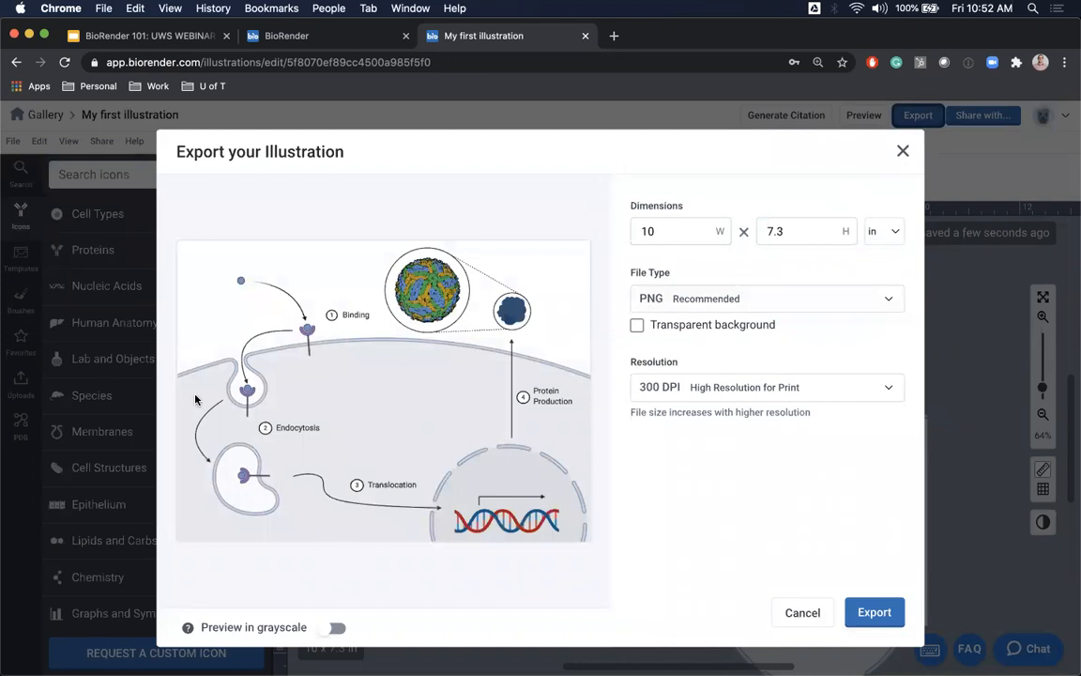
{"action": "left_click", "coordinate": [335, 628]}
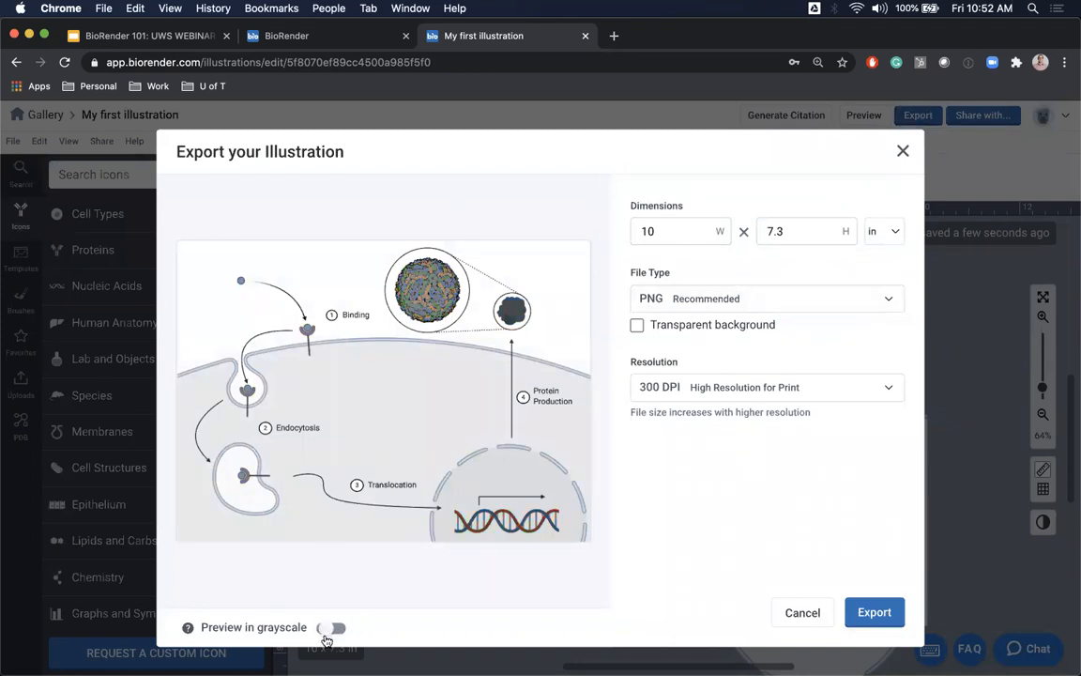
{"action": "left_click", "coordinate": [339, 629]}
{"action": "left_click", "coordinate": [338, 629]}
{"action": "left_click", "coordinate": [337, 629]}
{"action": "left_click", "coordinate": [338, 629]}
{"action": "left_click", "coordinate": [338, 629]}
{"action": "left_click", "coordinate": [338, 629]}
{"action": "left_click", "coordinate": [338, 628]}
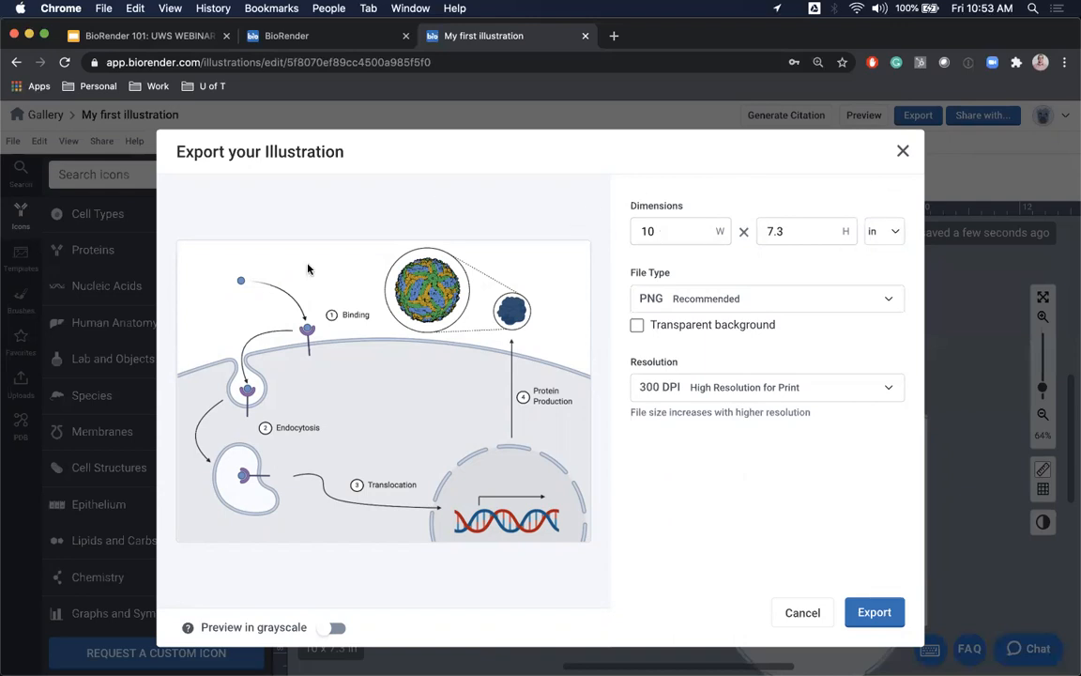
Step: Export the illustration as a PNG with a transparent background at 150 DPI medium resolution
{"action": "left_click", "coordinate": [741, 301]}
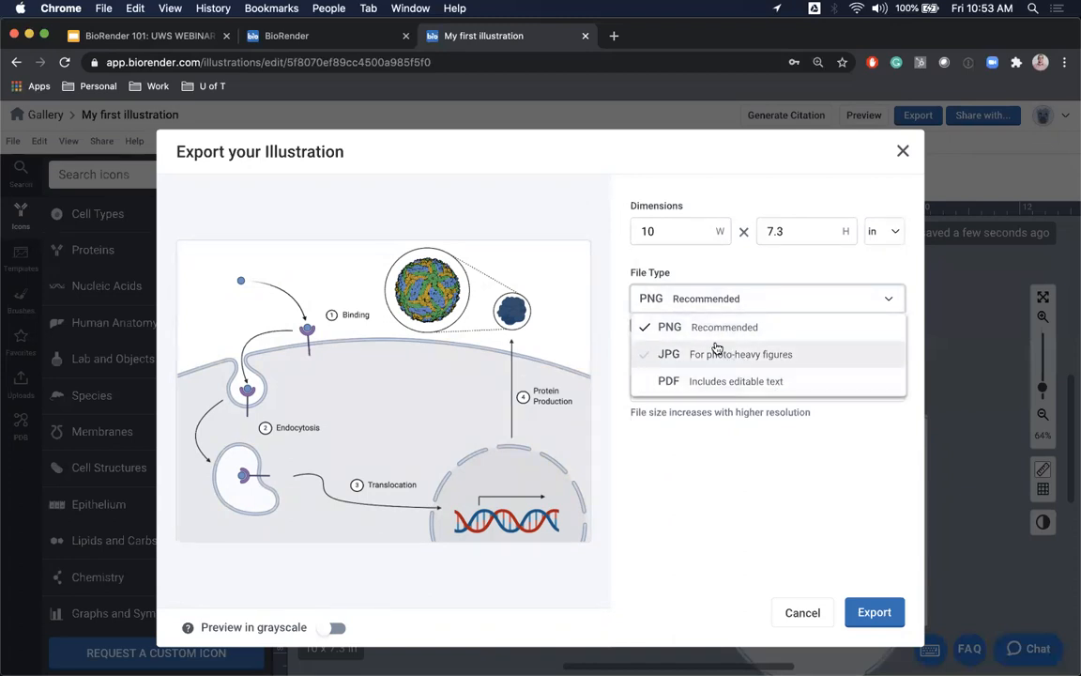
{"action": "left_click", "coordinate": [711, 327]}
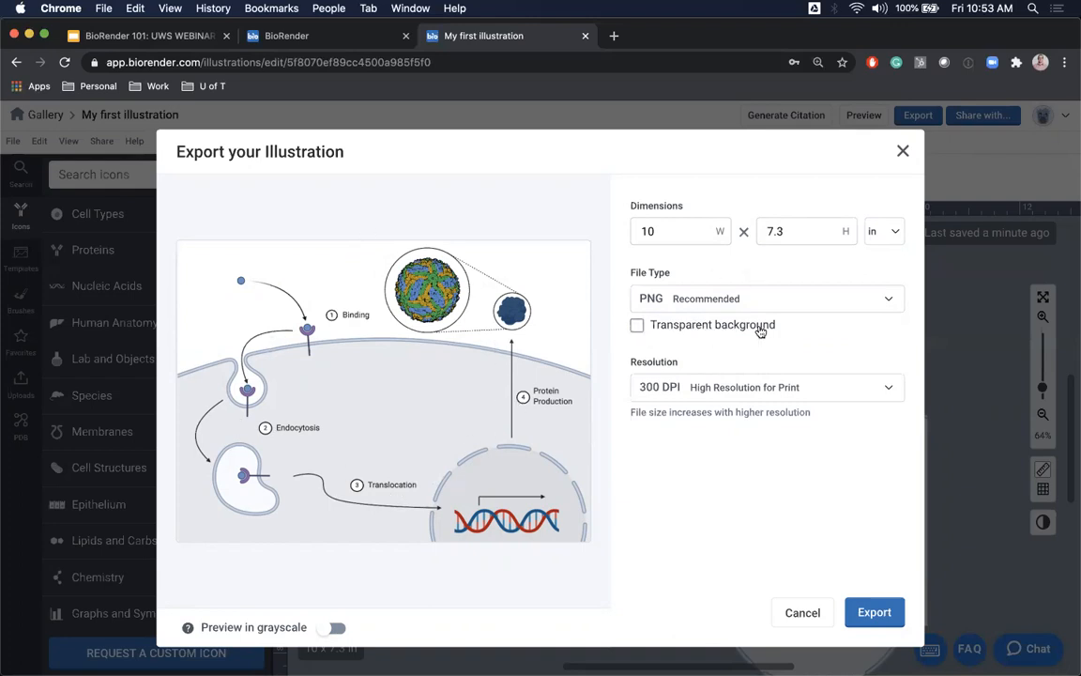
{"action": "left_click", "coordinate": [637, 327]}
{"action": "left_click", "coordinate": [775, 390]}
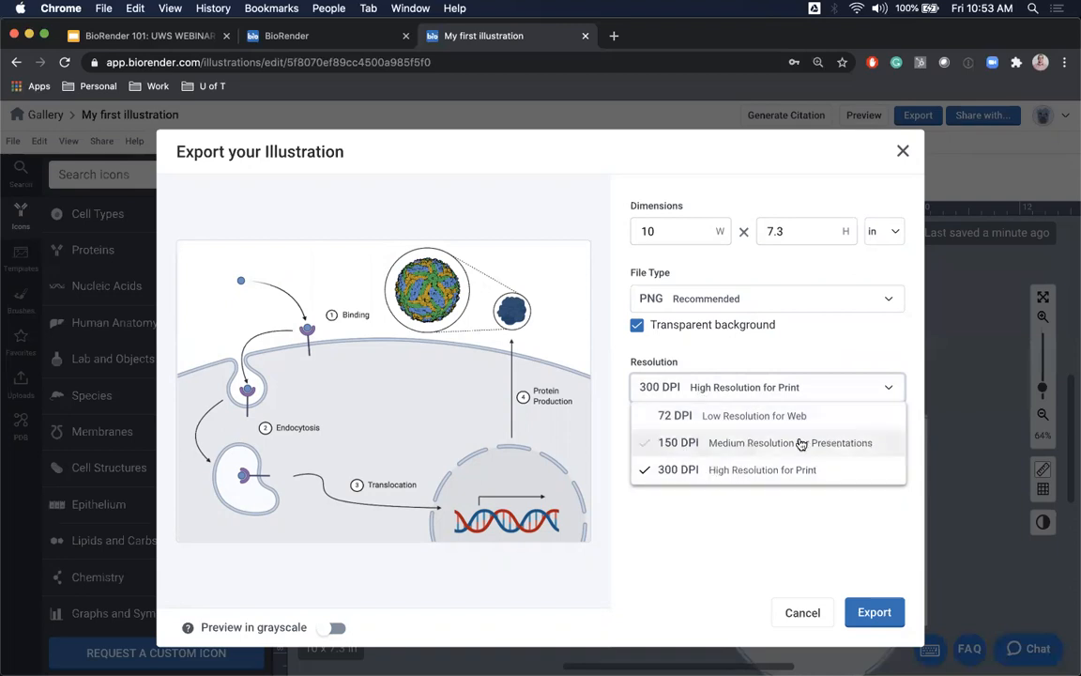
{"action": "left_click", "coordinate": [873, 443]}
{"action": "left_click", "coordinate": [729, 386]}
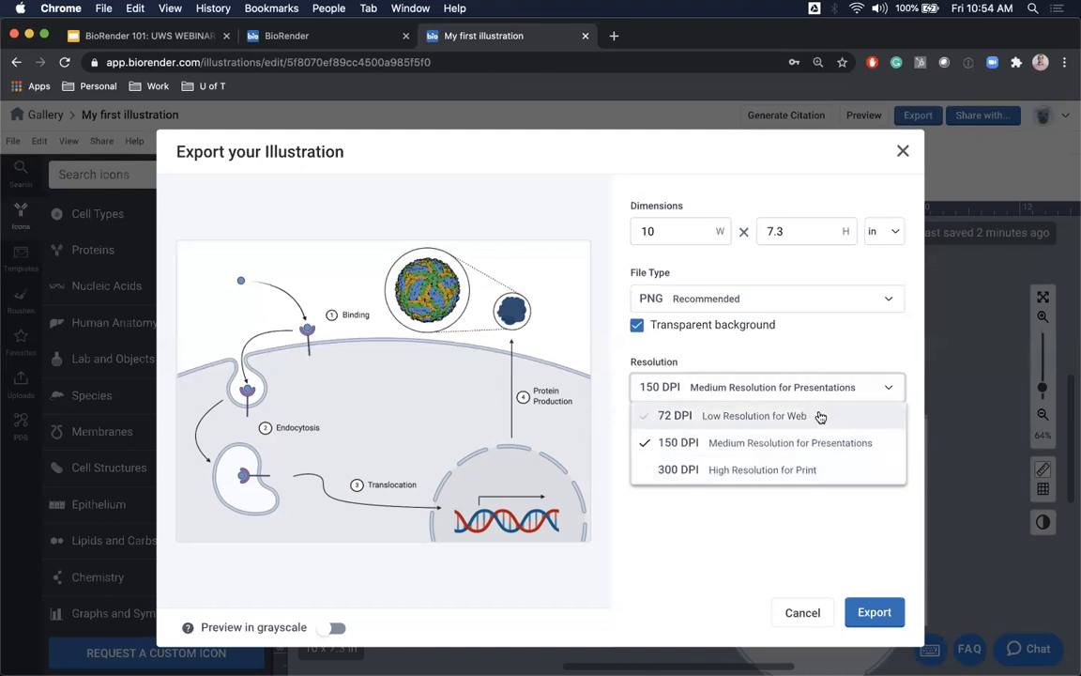
{"action": "left_click", "coordinate": [749, 442]}
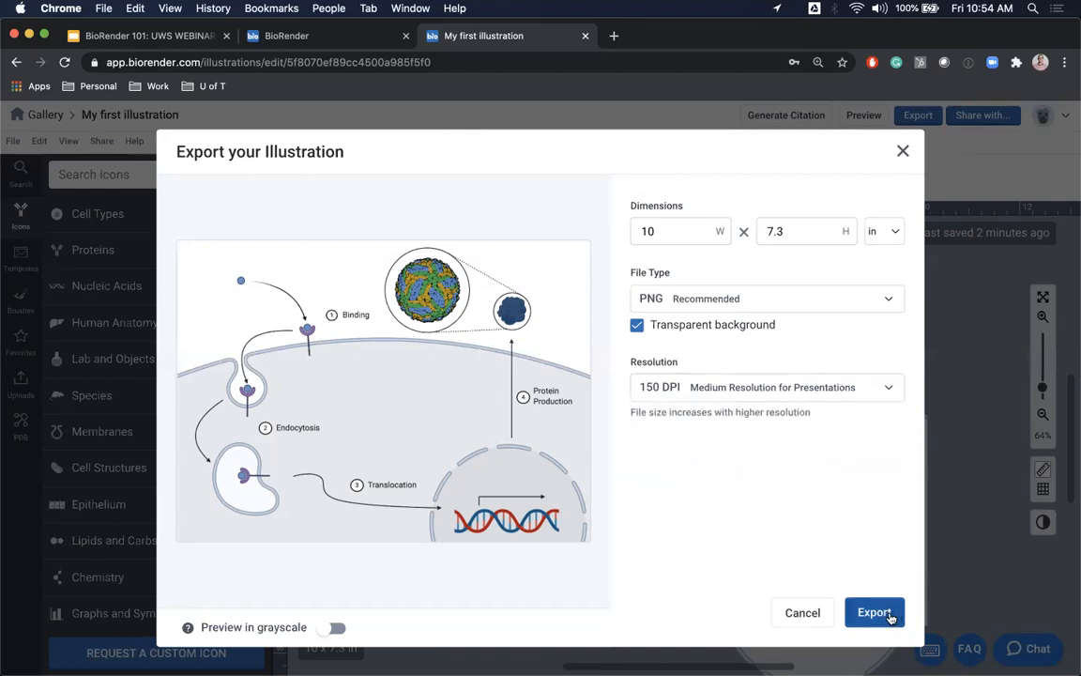
{"action": "left_click", "coordinate": [876, 614]}
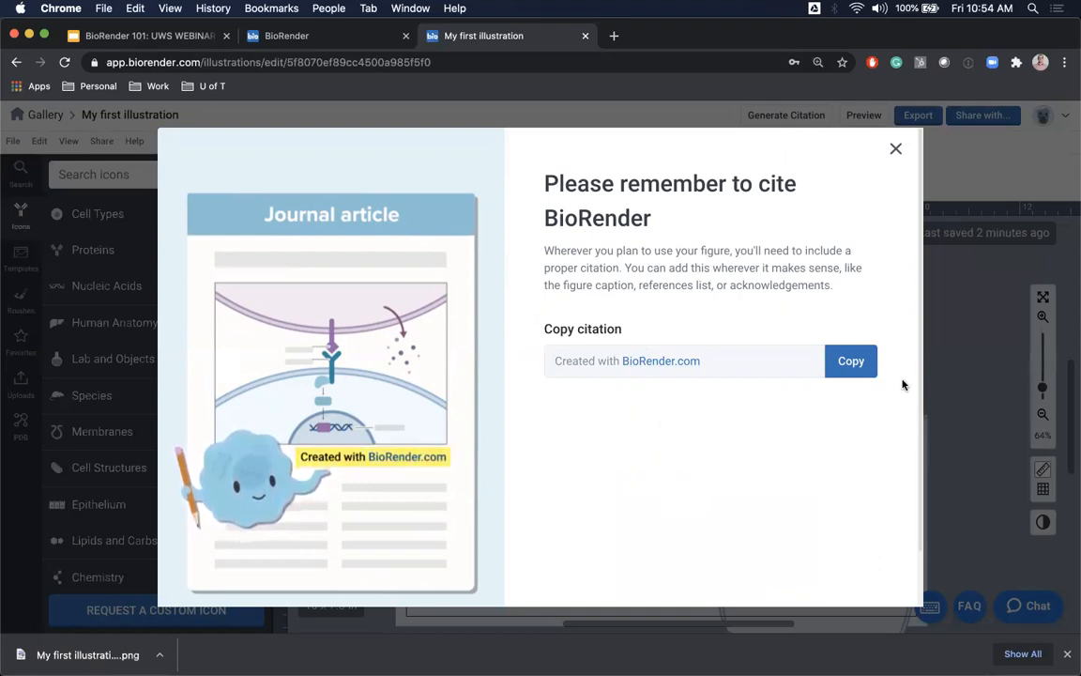
Step: Copy the BioRender citation and open the downloaded PNG of My first illustration
{"action": "left_click", "coordinate": [855, 365]}
{"action": "left_click", "coordinate": [894, 149]}
{"action": "scroll", "coordinate": [521, 438], "scroll_direction": "right", "scroll_amount": 3}
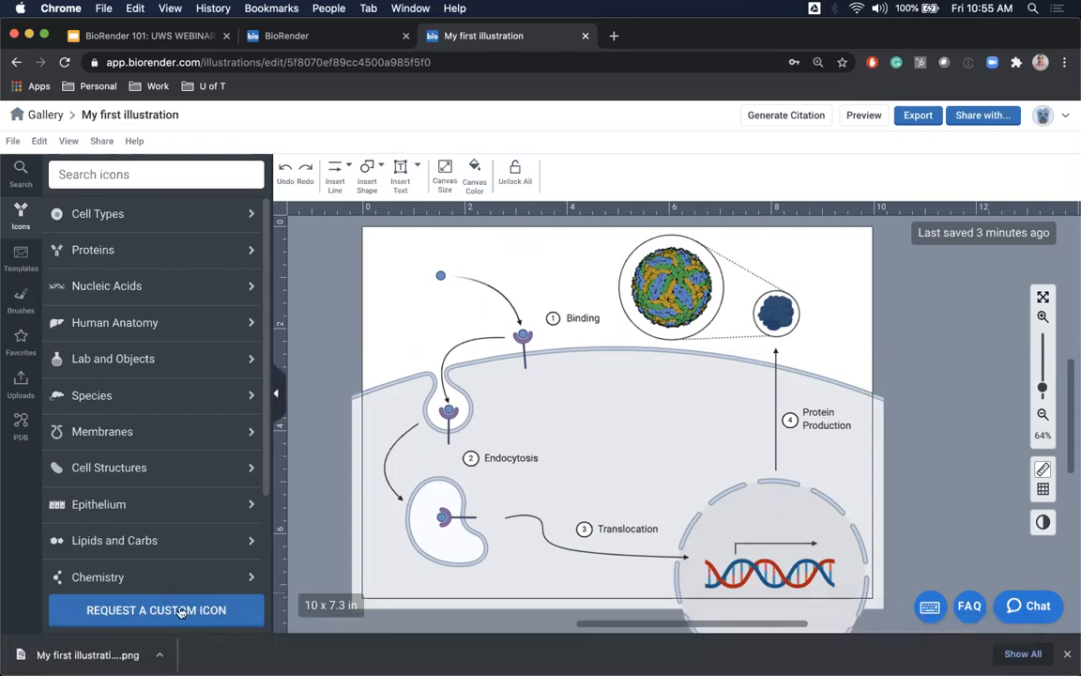
{"action": "left_click", "coordinate": [92, 656]}
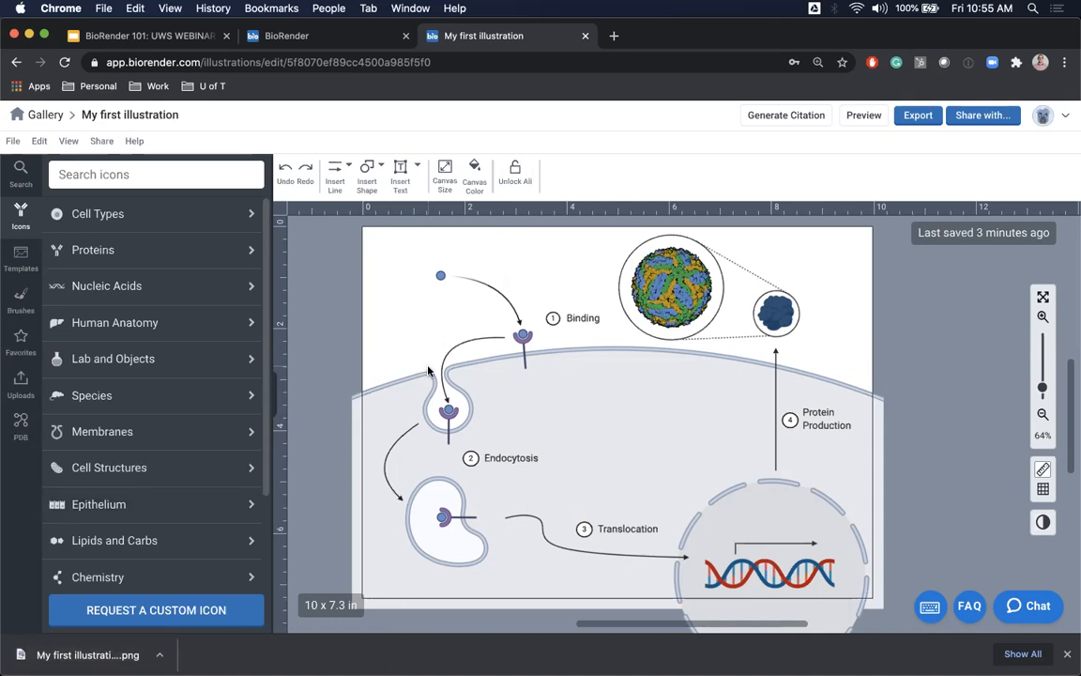
Step: Switch to the BioRender 101: UWS WEBINAR deck in Google Slides and insert the downloaded My first illustration PNG on the Lab Presentation slide
{"action": "left_click", "coordinate": [133, 34]}
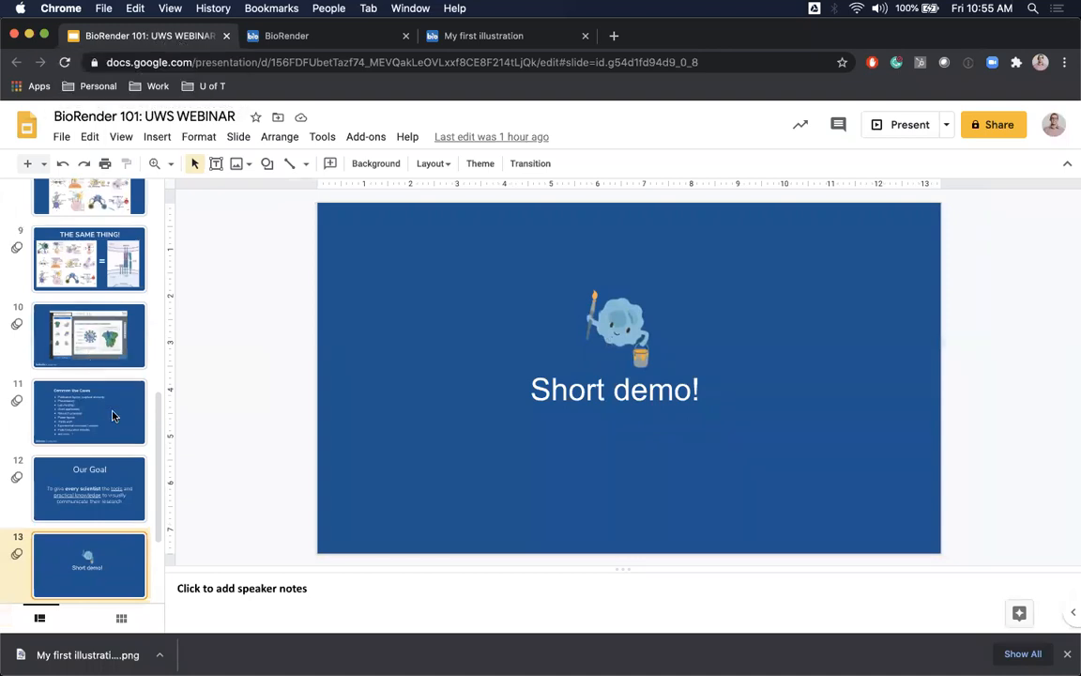
{"action": "scroll", "coordinate": [113, 415], "scroll_direction": "down", "scroll_amount": 3}
{"action": "scroll", "coordinate": [112, 415], "scroll_direction": "down", "scroll_amount": 3}
{"action": "left_click", "coordinate": [80, 499]}
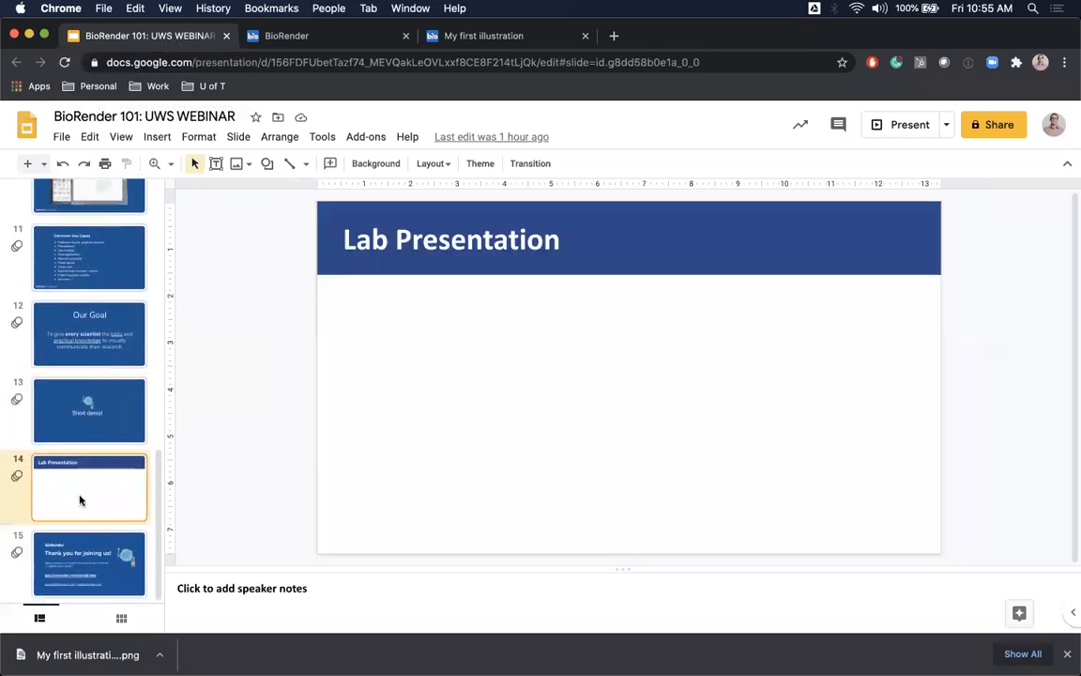
{"action": "left_click_drag", "start_coordinate": [29, 654], "coordinate": [603, 335]}
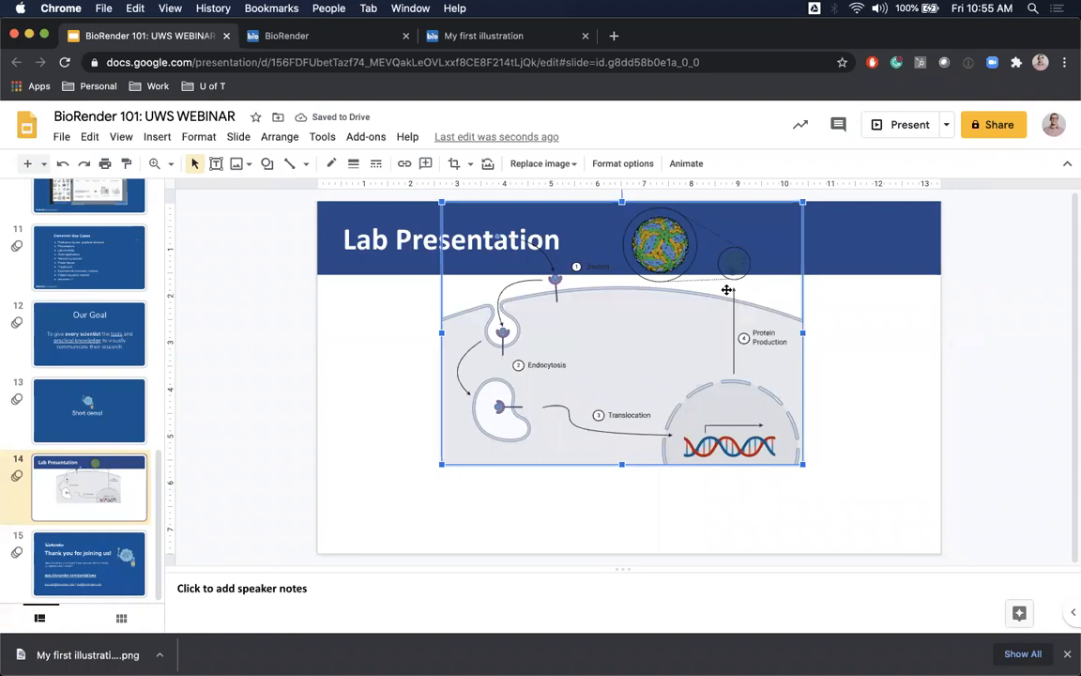
Step: Centre the illustration below the title banner, enlarge it slightly to reach the slide's lower edge, and display the closing thank-you slide
{"action": "left_click_drag", "start_coordinate": [619, 373], "coordinate": [601, 445]}
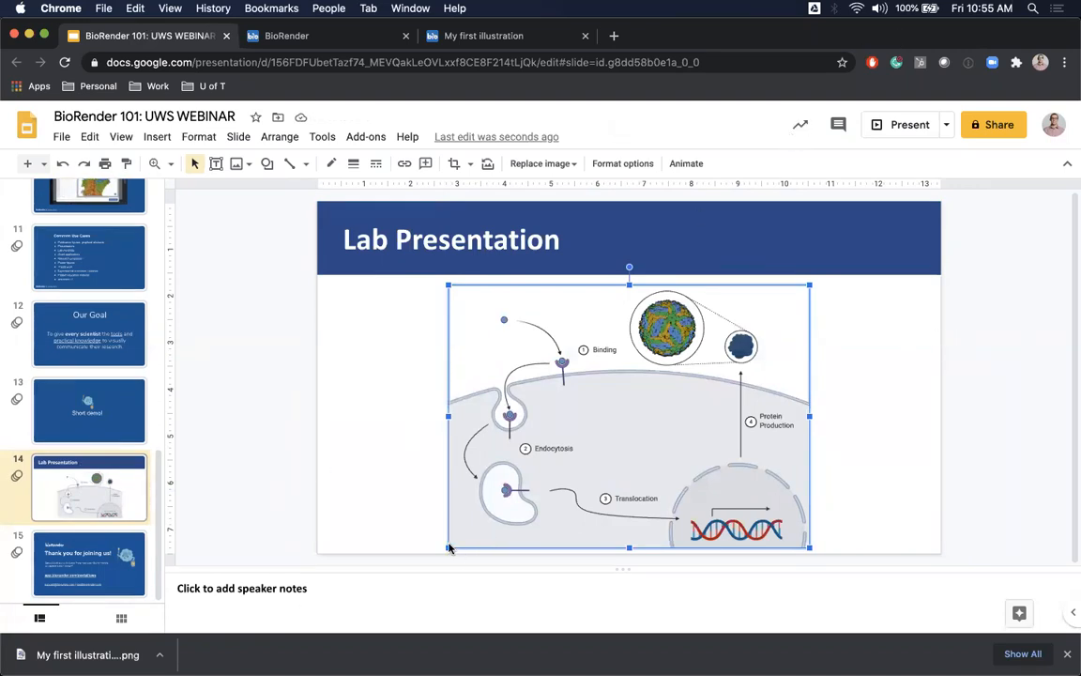
{"action": "left_click_drag", "start_coordinate": [449, 547], "coordinate": [444, 552]}
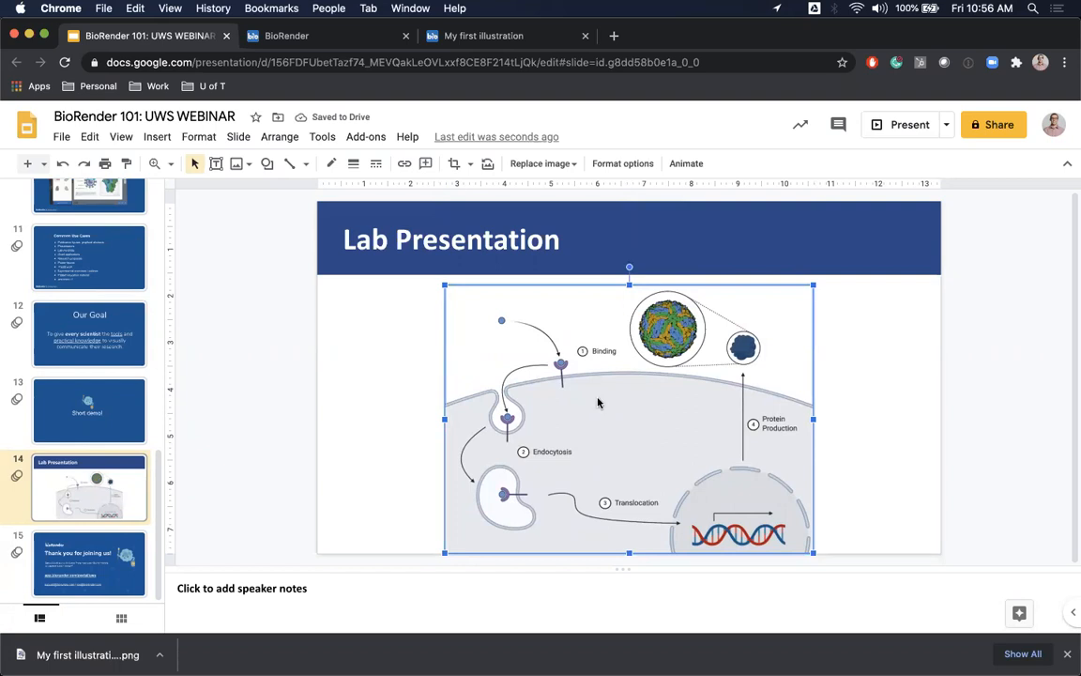
{"action": "left_click", "coordinate": [1070, 653]}
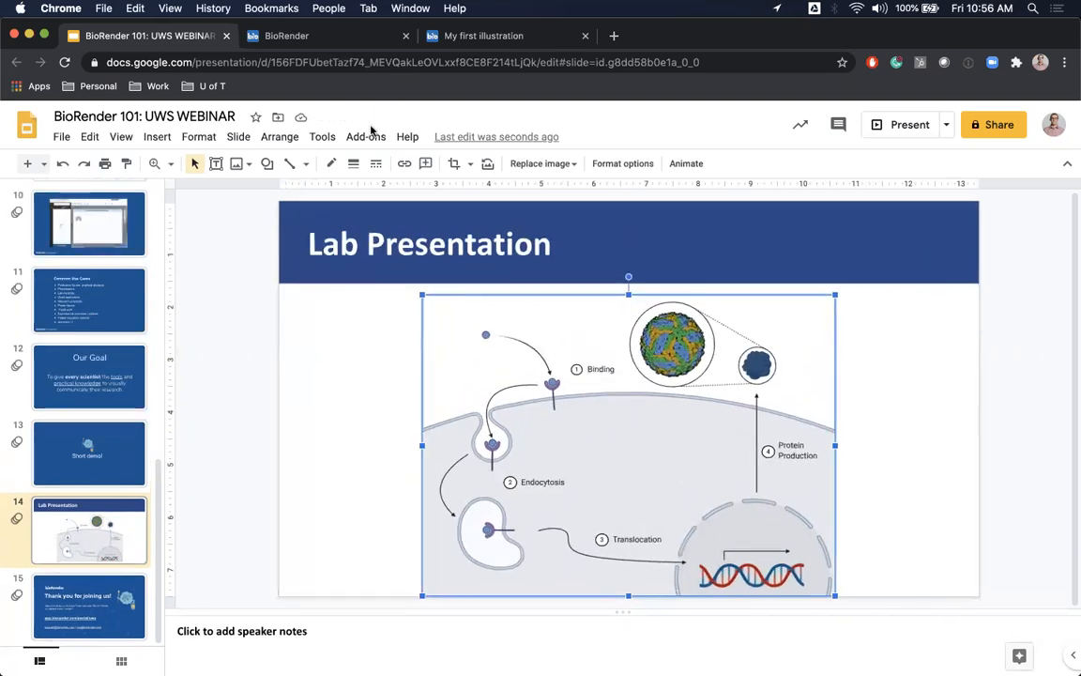
{"action": "left_click", "coordinate": [92, 618]}
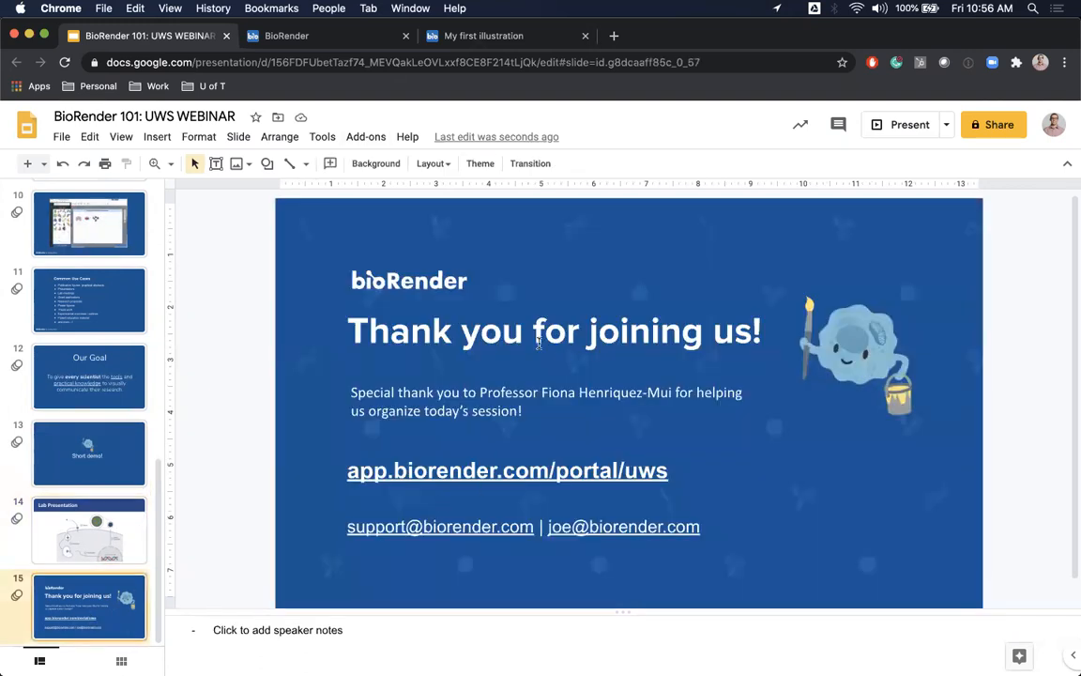